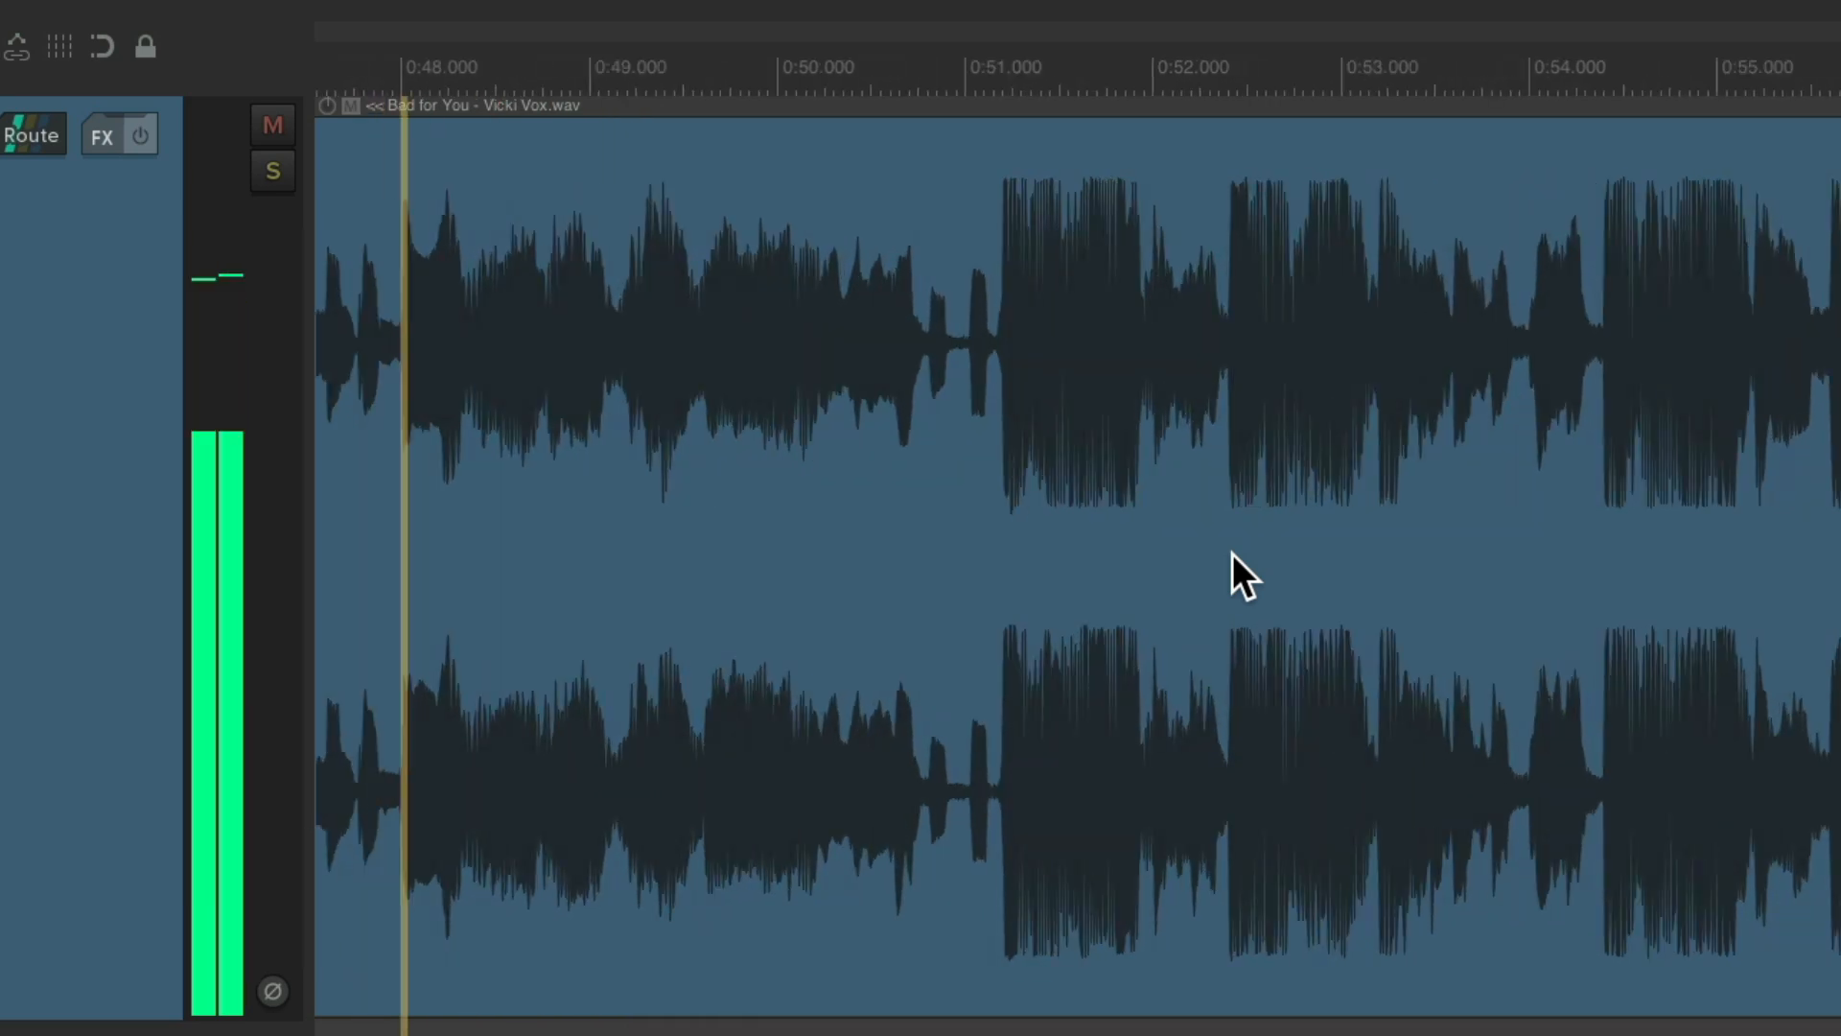
- Audition the passage leading into the loud section and place a marker just before its onset, at about 0:51.14
{"action": "scroll", "coordinate": [1078, 557], "scroll_direction": "up", "scroll_amount": 1}
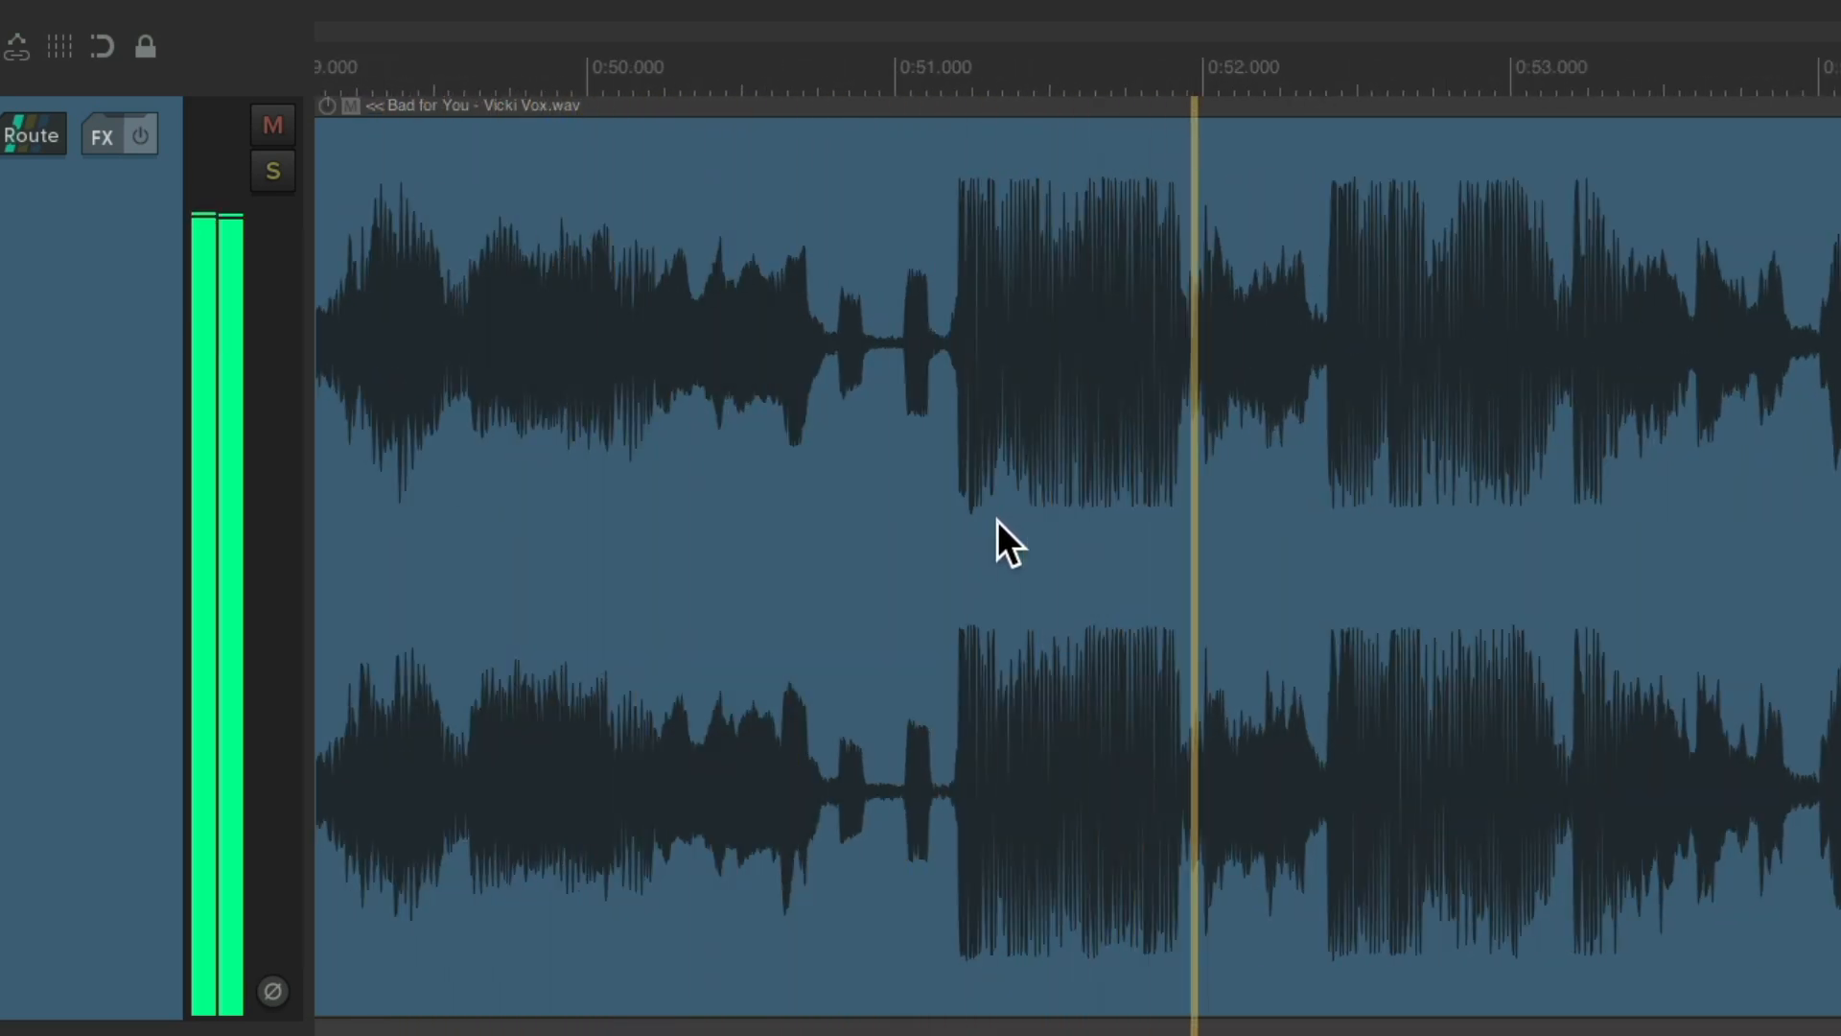
{"action": "key", "text": "space"}
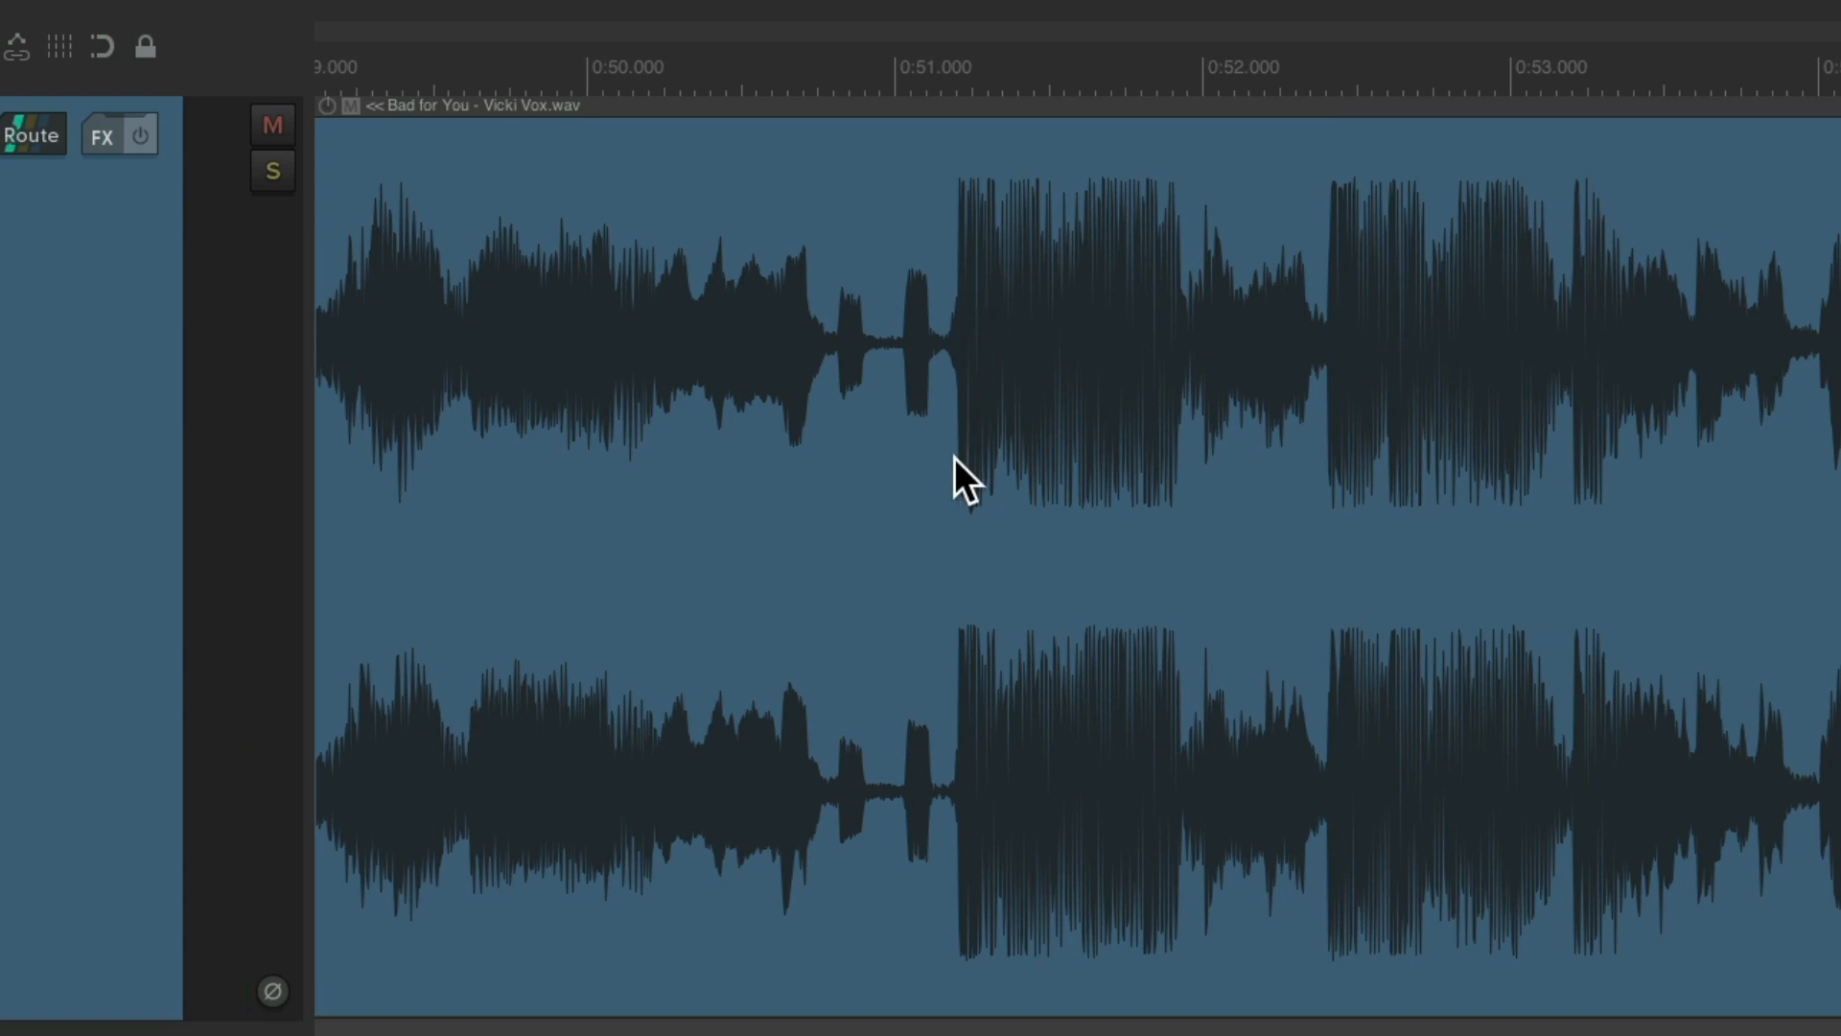
{"action": "left_click", "coordinate": [563, 66]}
{"action": "key", "text": "space"}
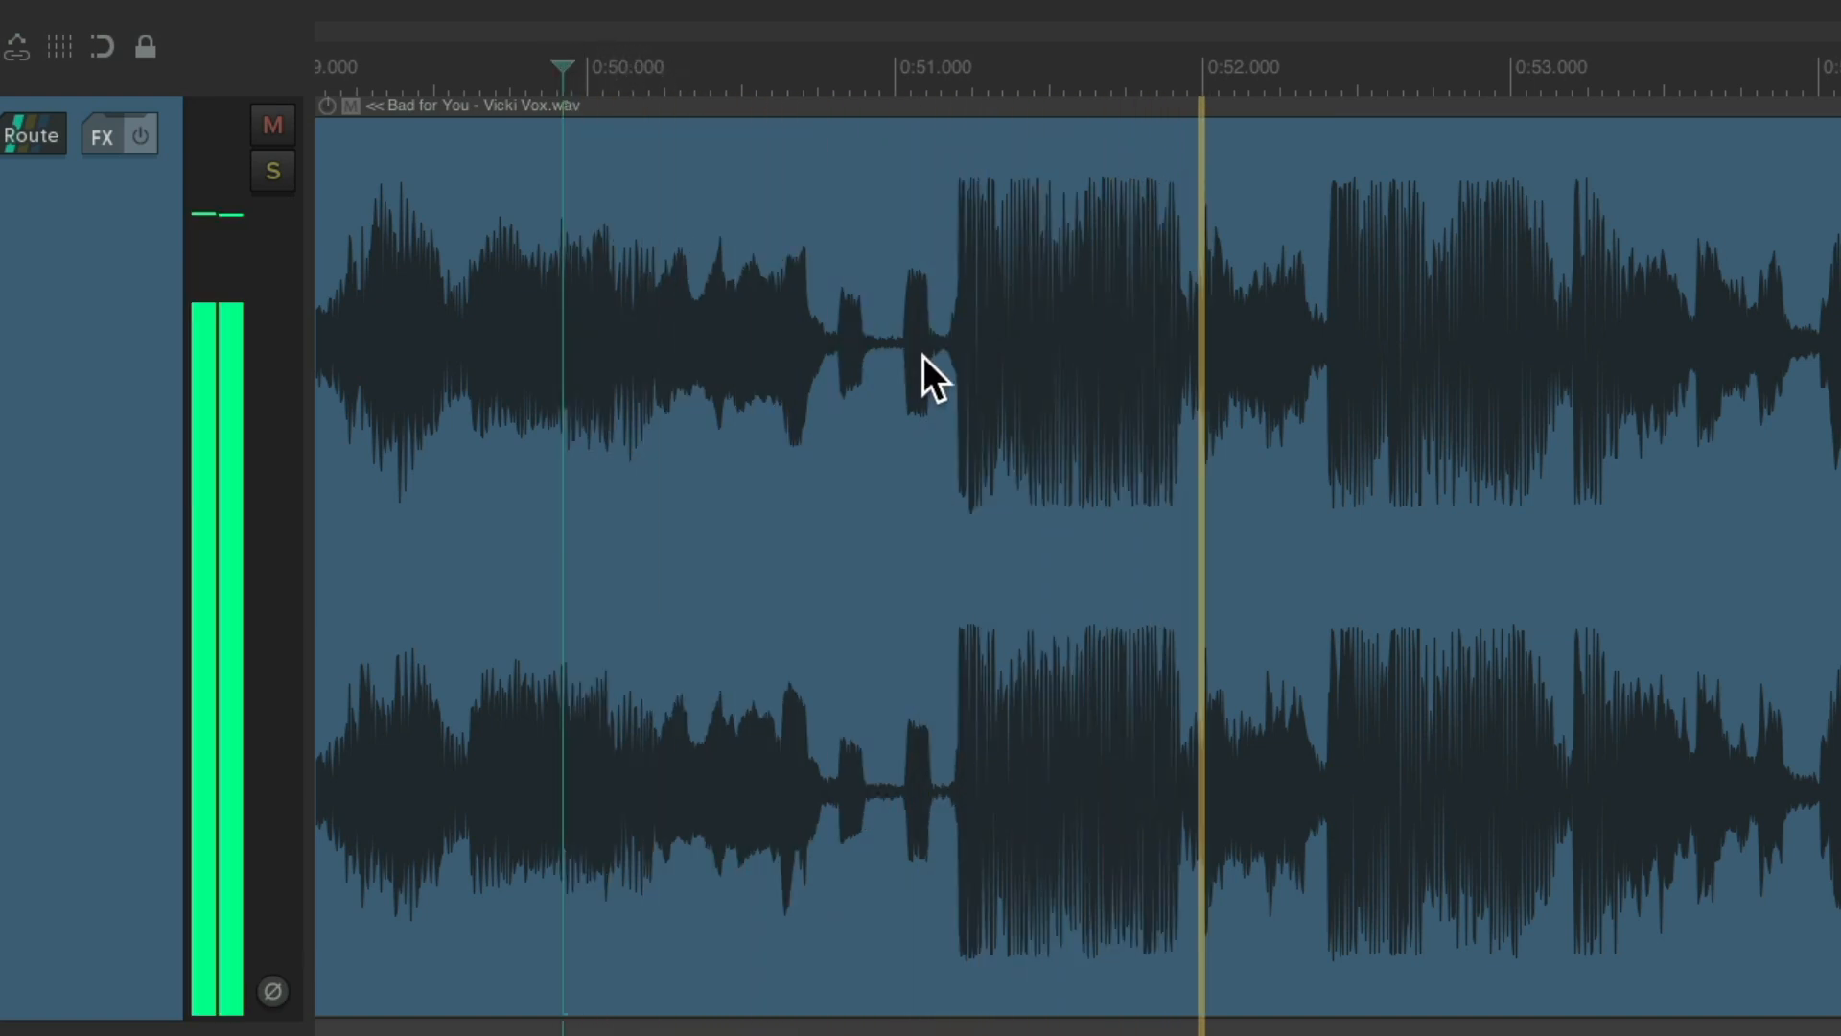
{"action": "key", "text": "space"}
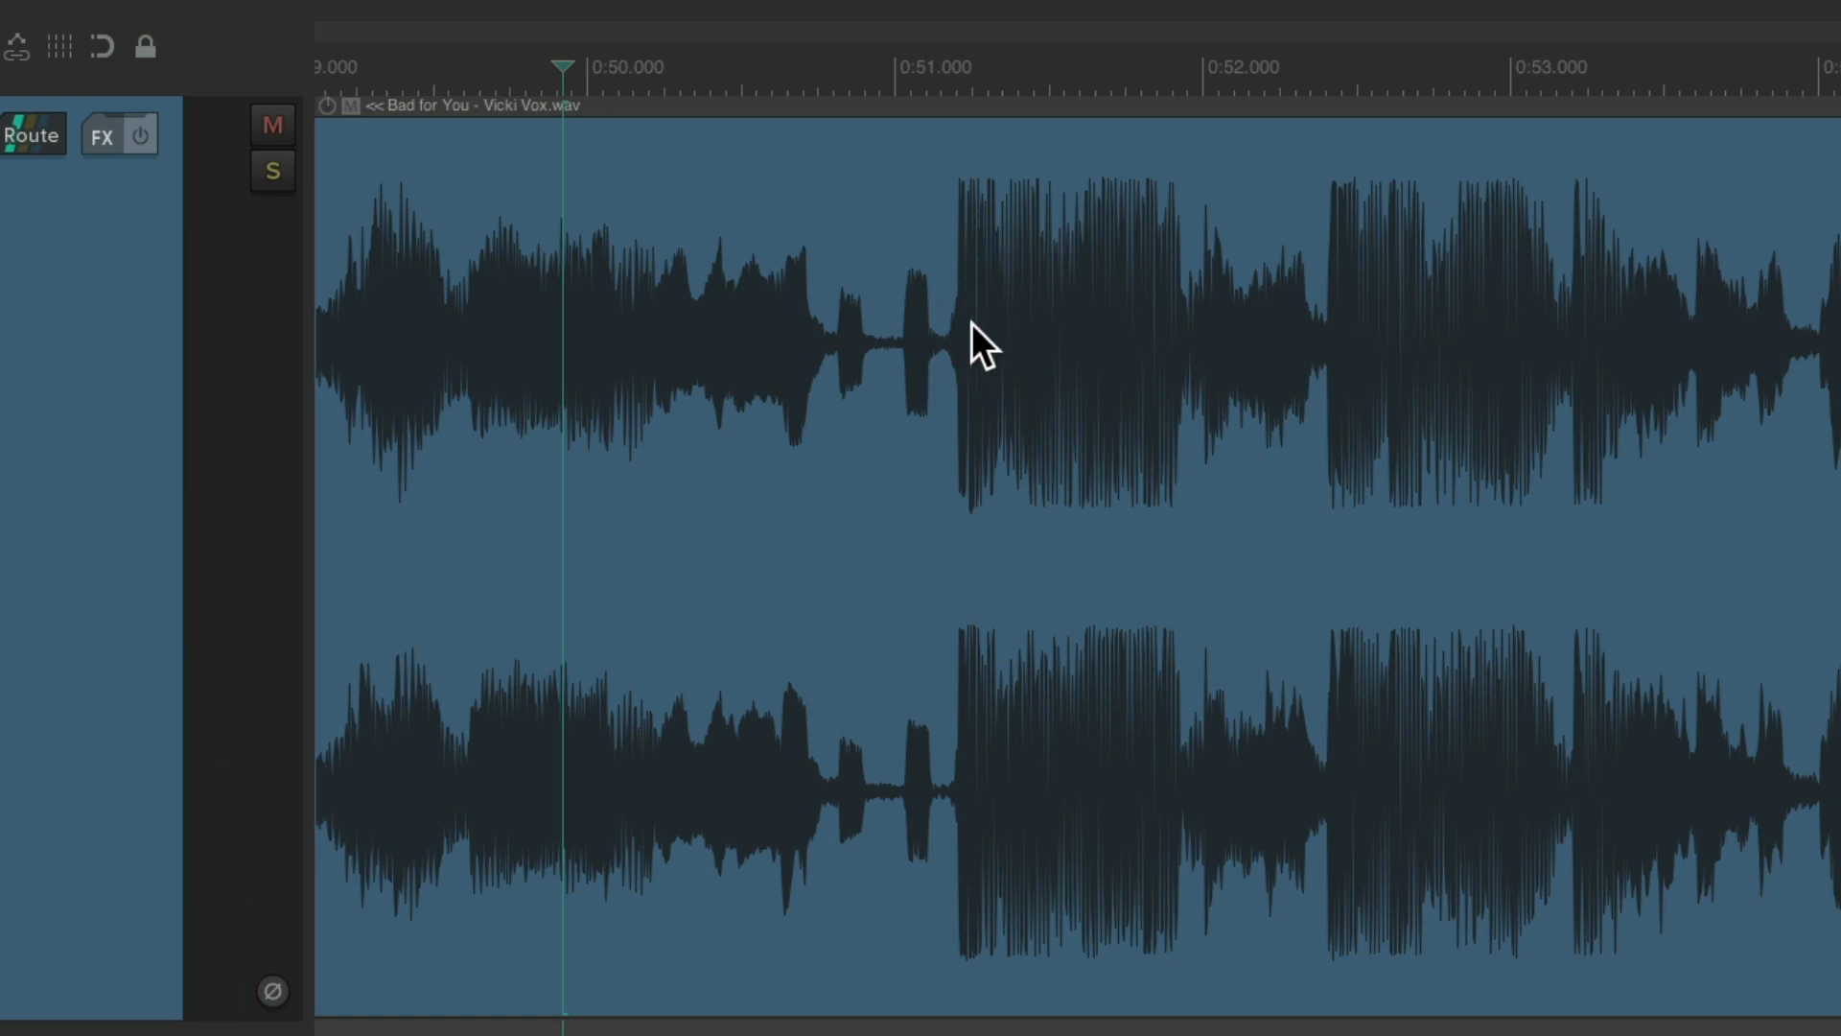
{"action": "left_click", "coordinate": [936, 60]}
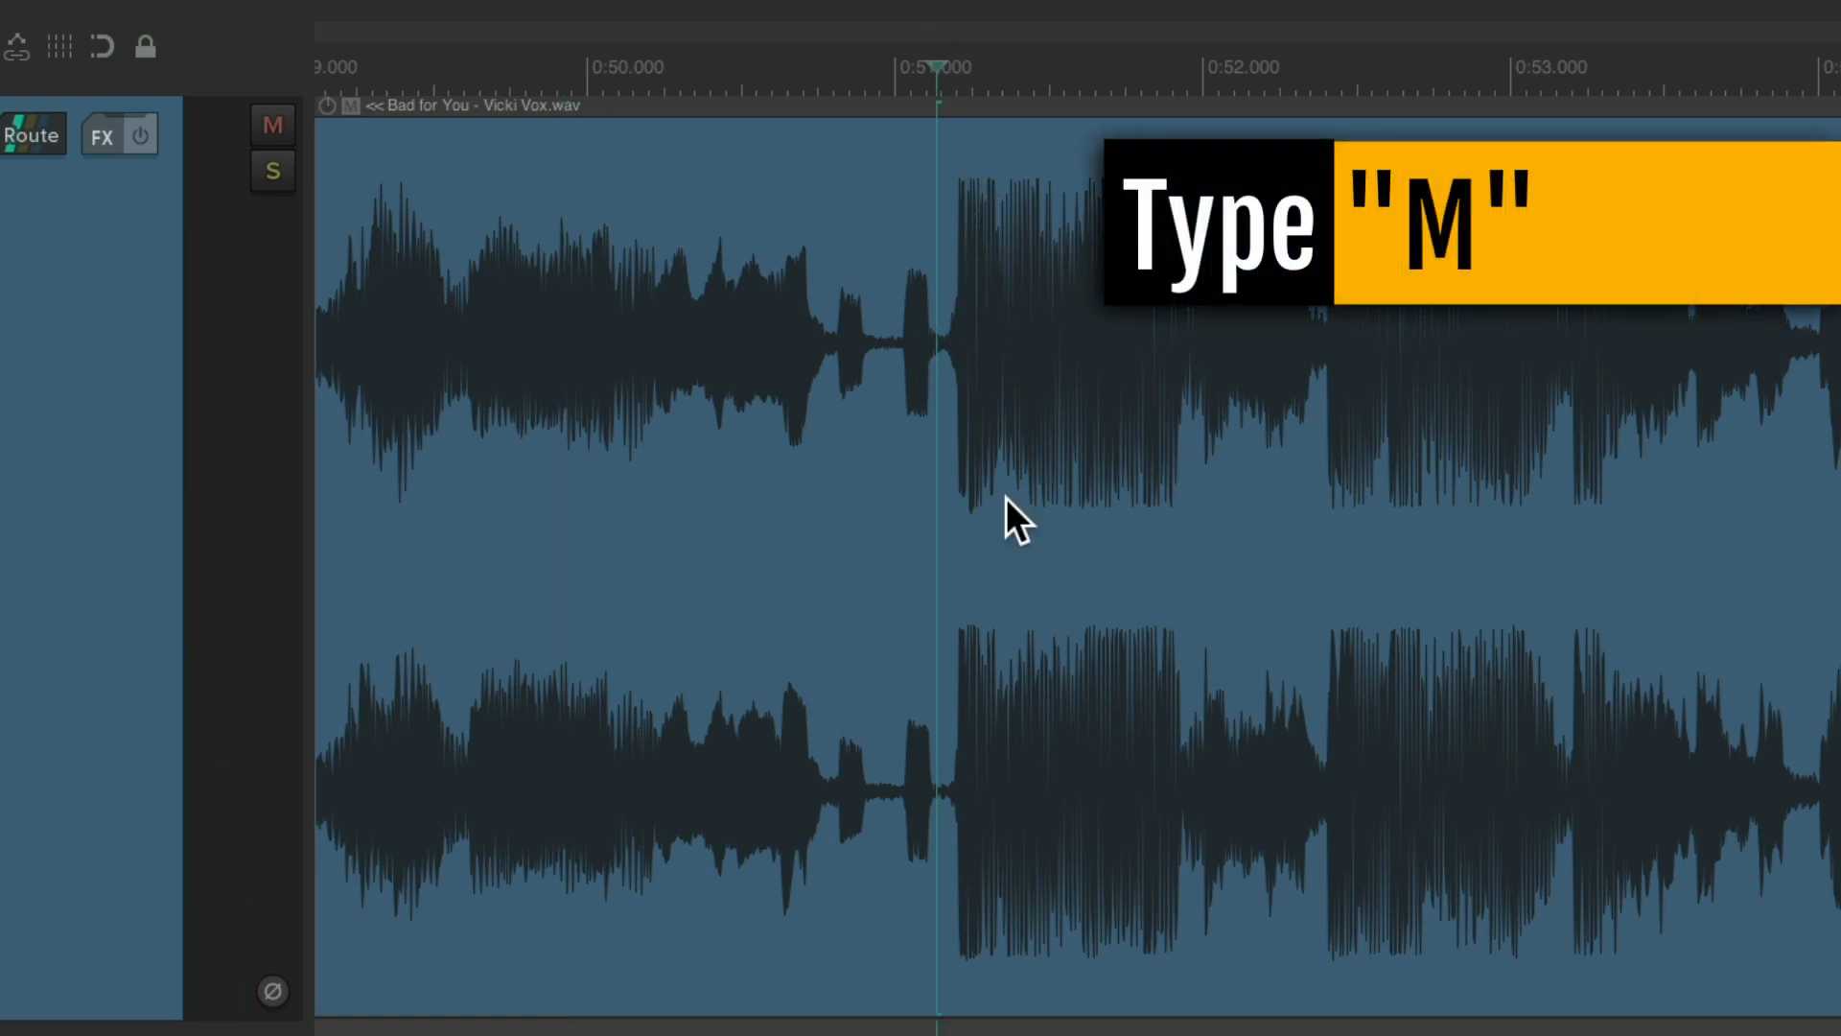
{"action": "key", "text": "m"}
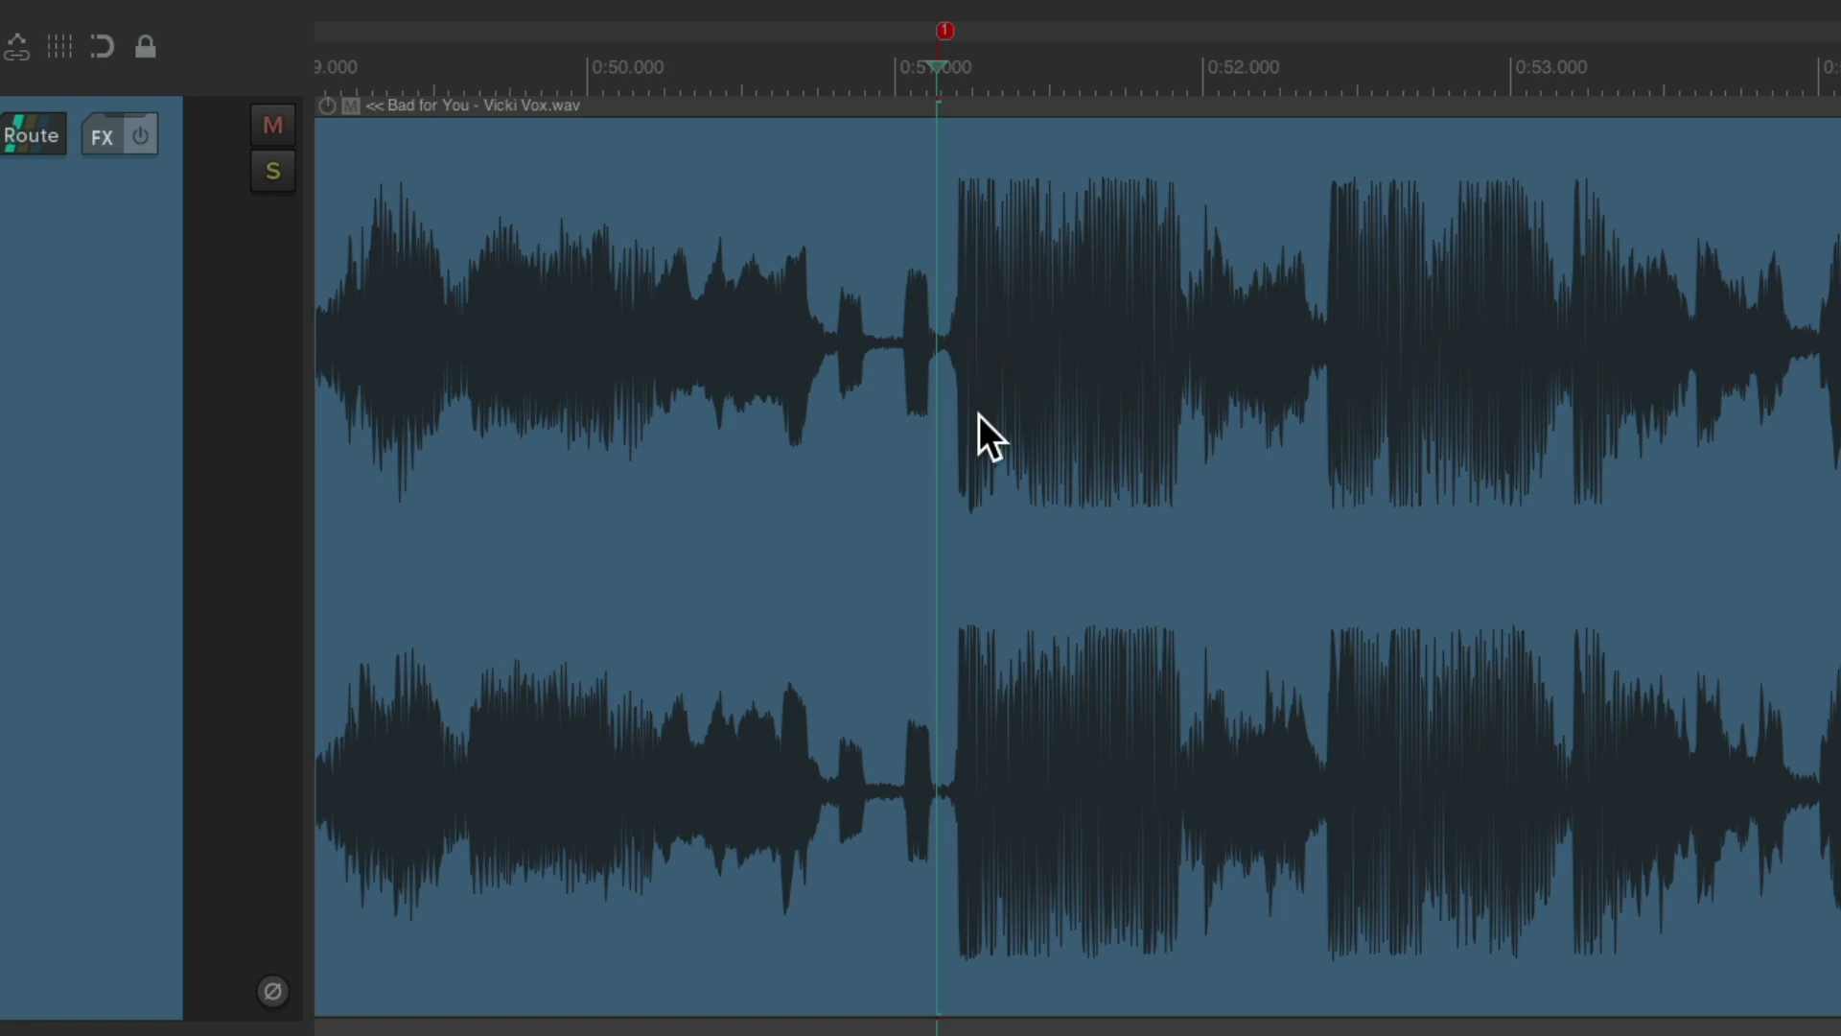
- Audition the song from about 1:35 to about 1:43 to locate the start of the next loud section
{"action": "scroll", "coordinate": [978, 414], "scroll_direction": "down", "scroll_amount": 10}
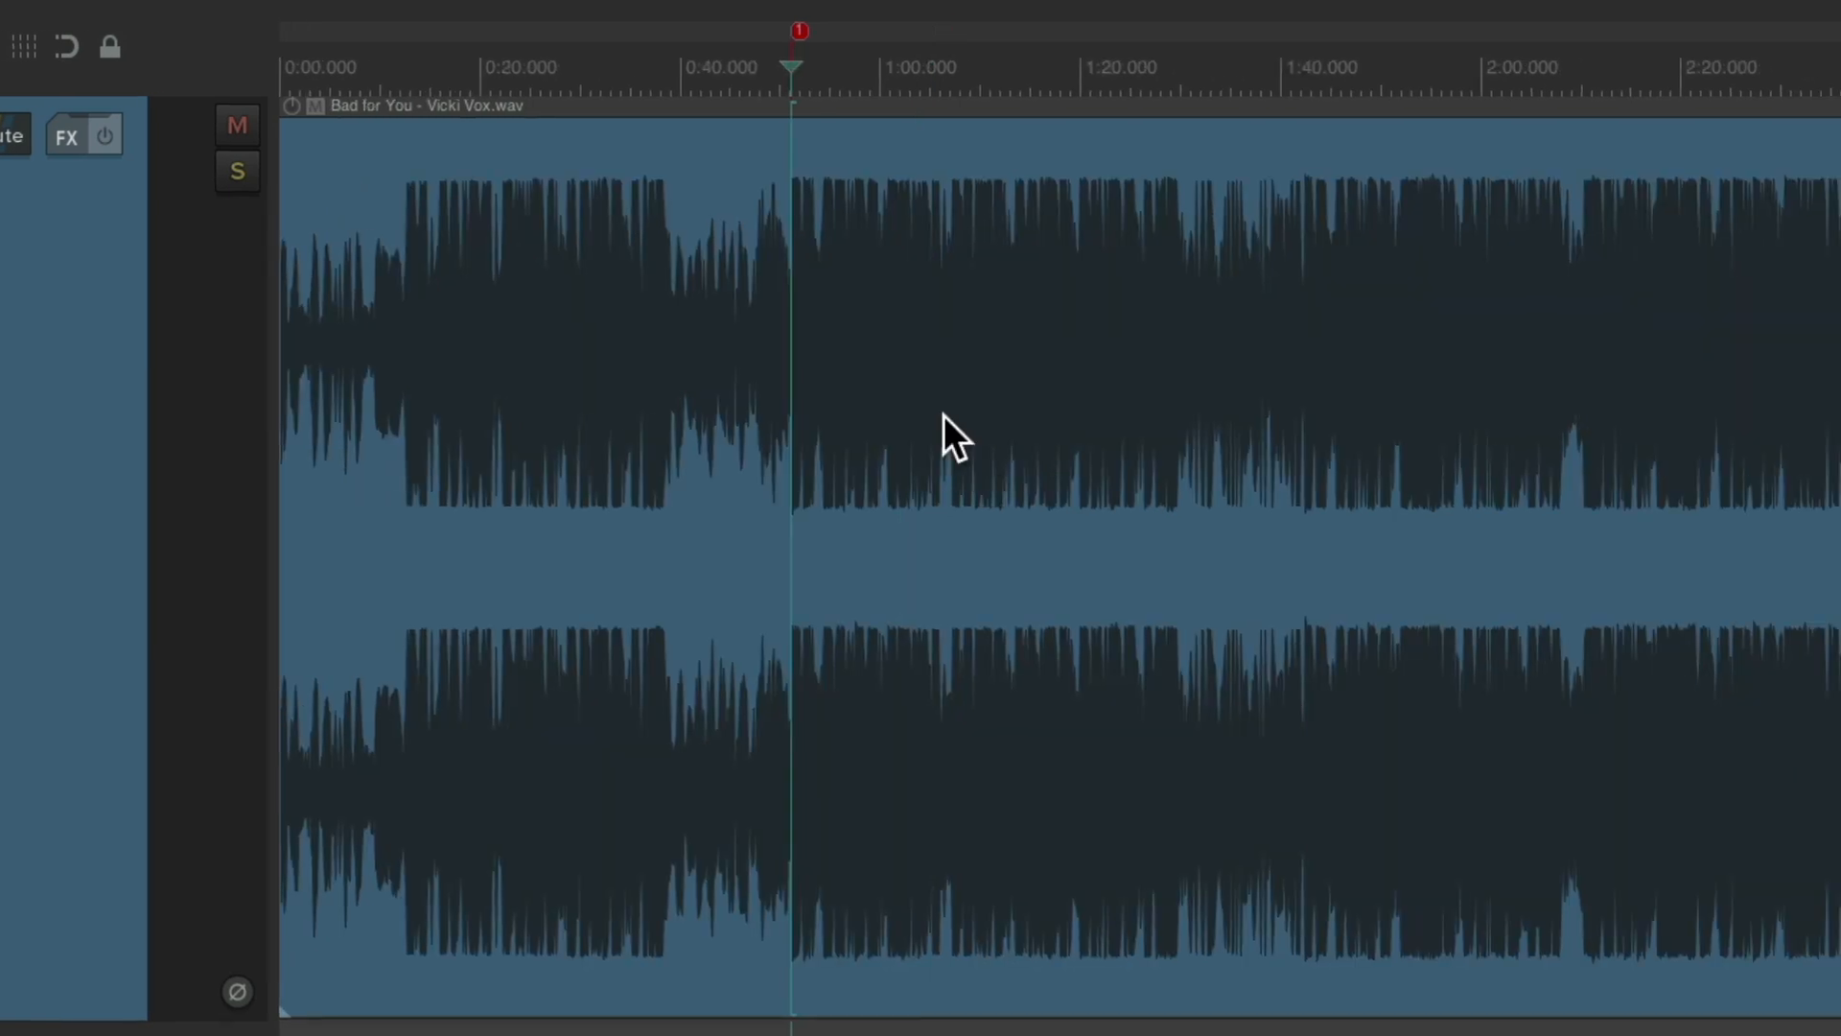
{"action": "scroll", "coordinate": [1100, 453], "scroll_direction": "right", "scroll_amount": 3}
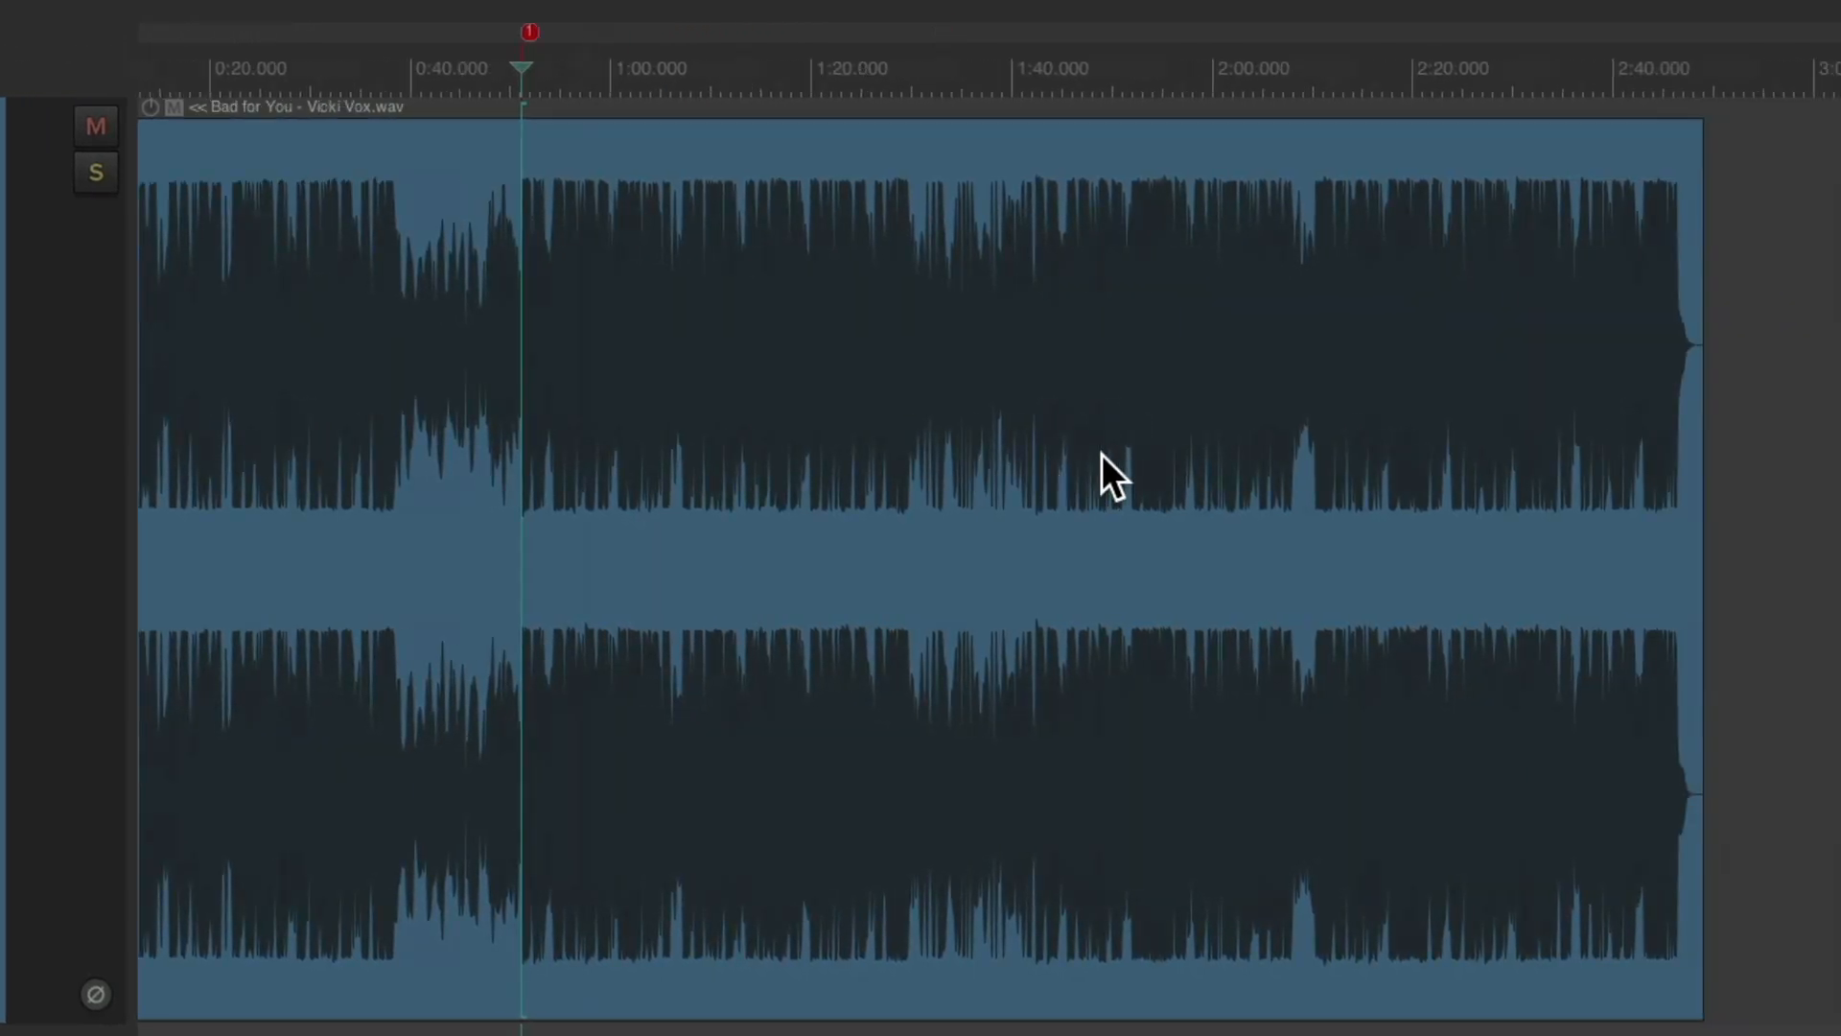
{"action": "scroll", "coordinate": [1047, 538], "scroll_direction": "up", "scroll_amount": 4}
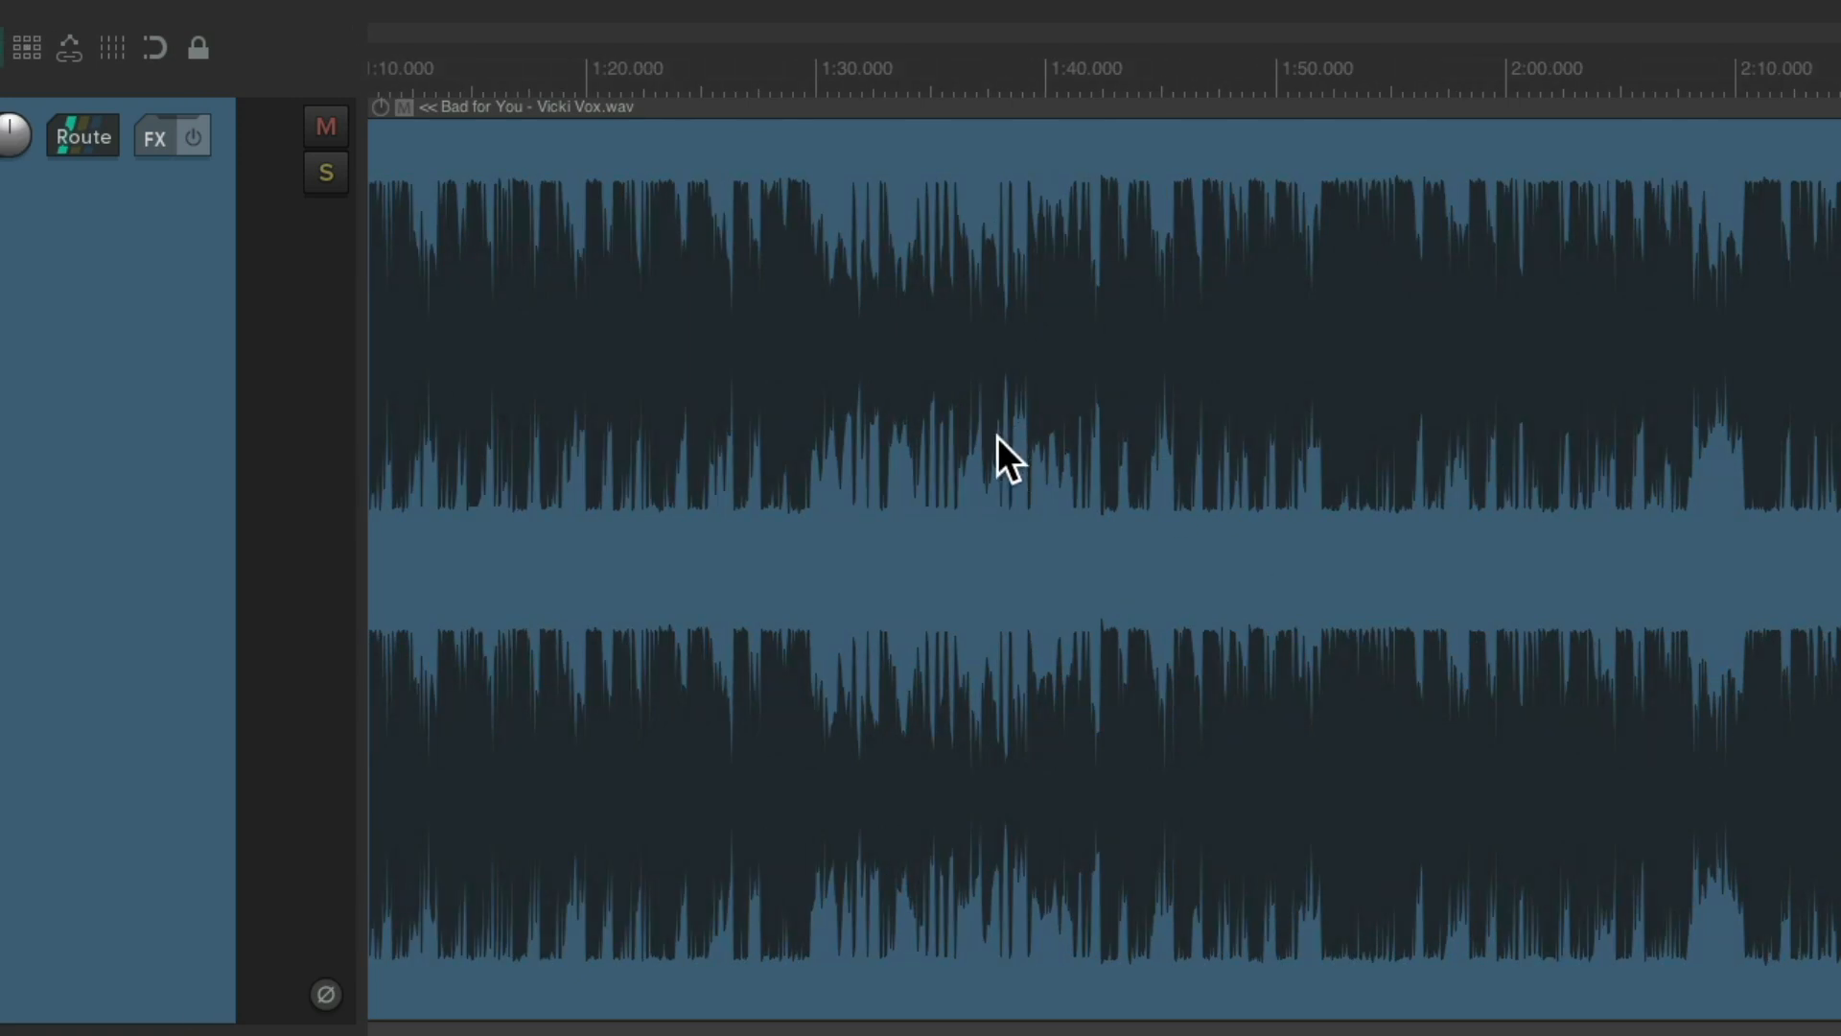
{"action": "left_click", "coordinate": [938, 71]}
{"action": "key", "text": "space"}
{"action": "scroll", "coordinate": [1071, 360], "scroll_direction": "up", "scroll_amount": 4}
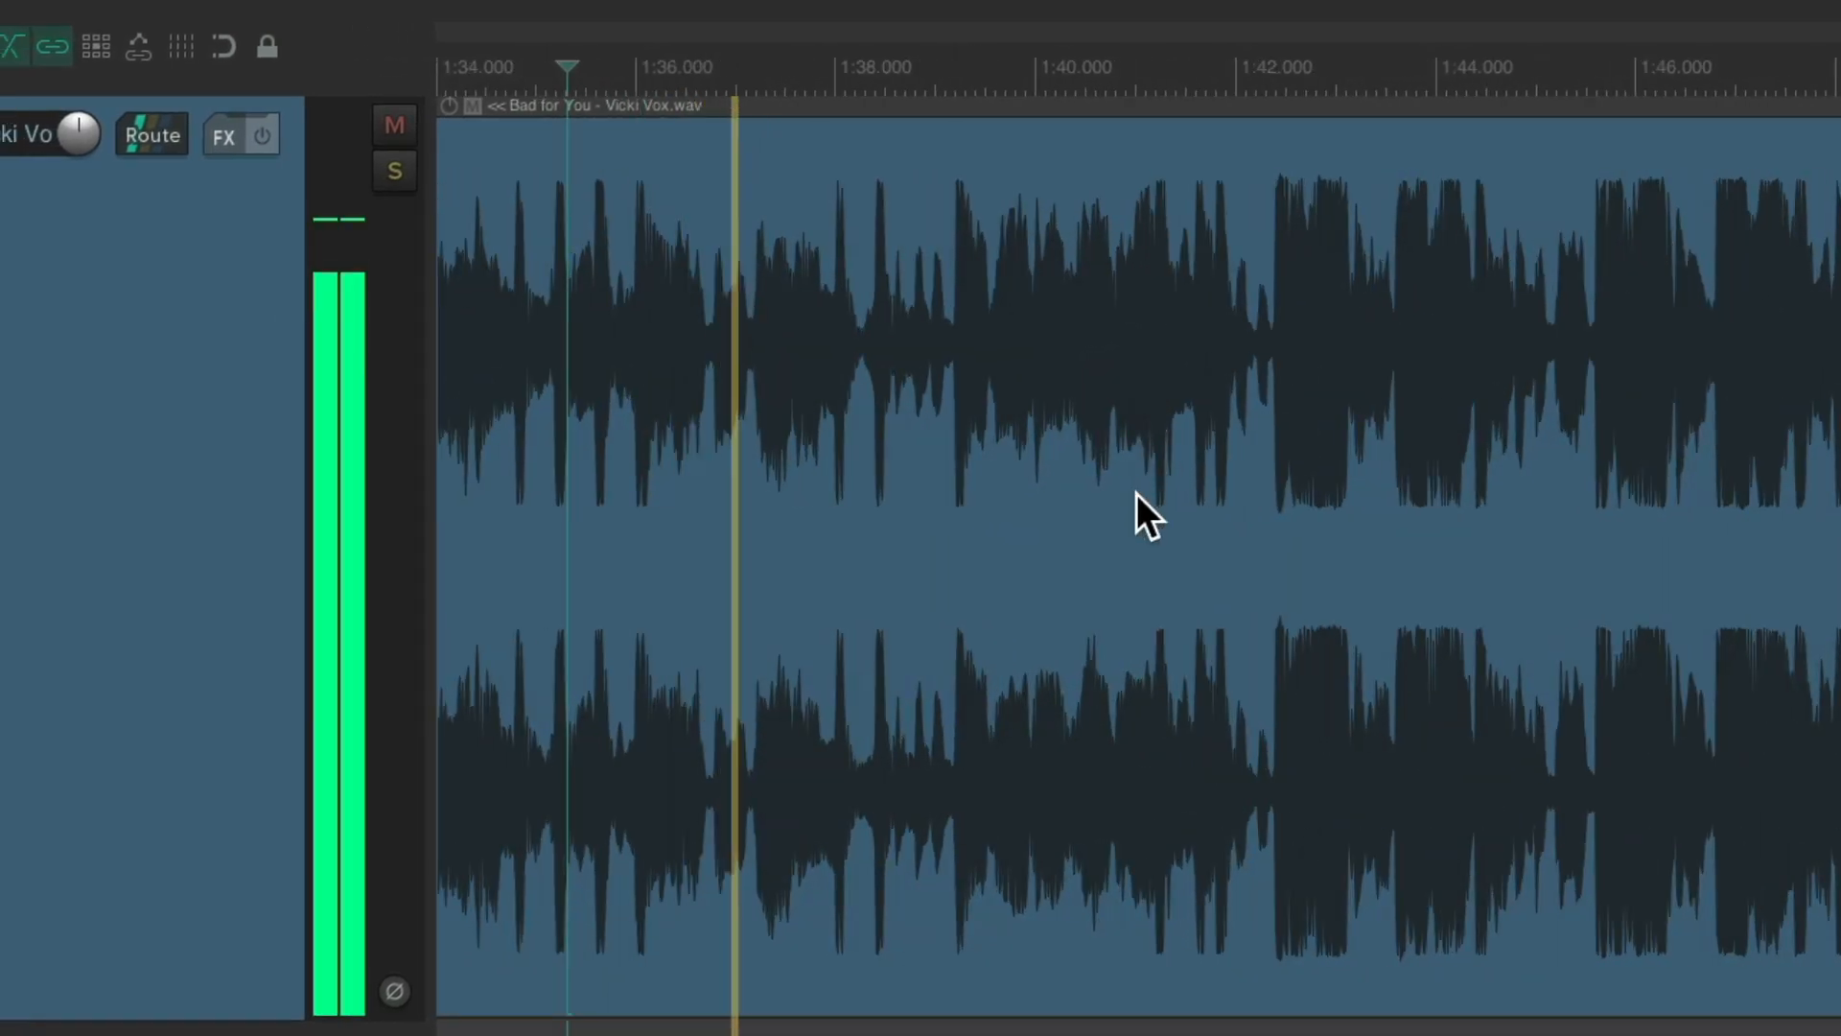
{"action": "scroll", "coordinate": [1251, 504], "scroll_direction": "up", "scroll_amount": 3}
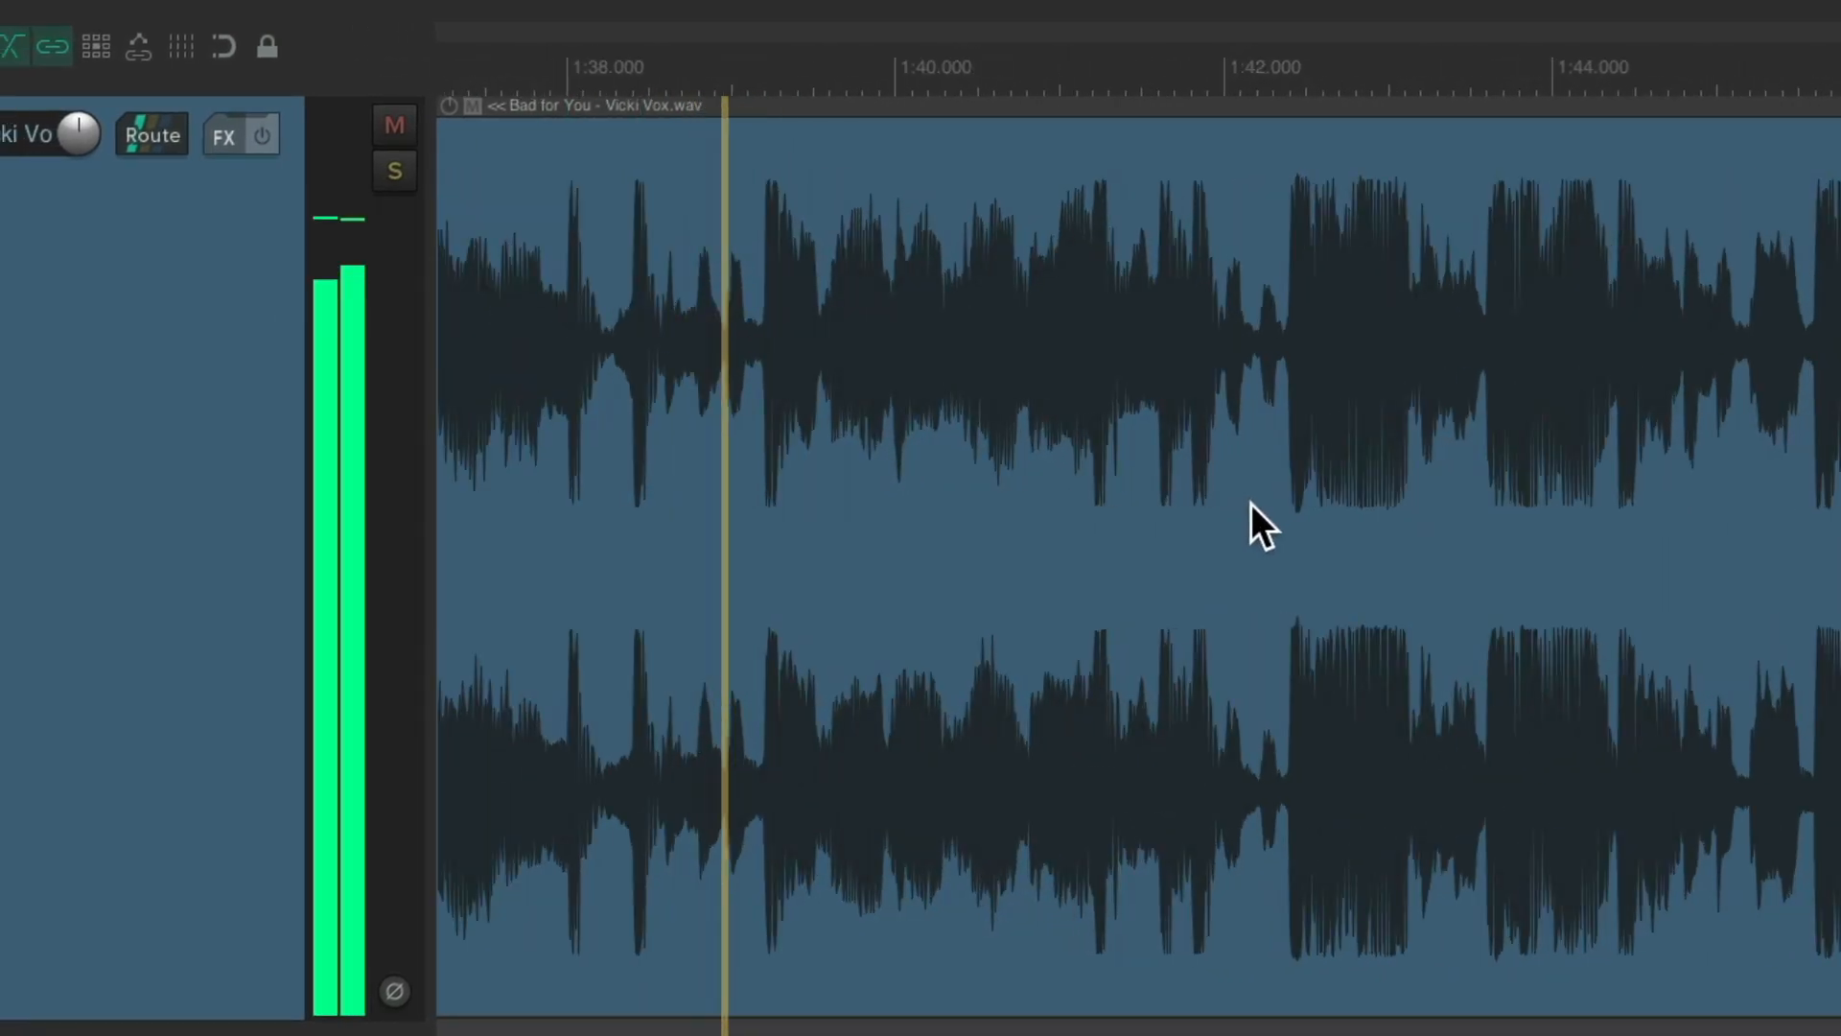
{"action": "scroll", "coordinate": [1296, 474], "scroll_direction": "up", "scroll_amount": 3}
{"action": "scroll", "coordinate": [1216, 474], "scroll_direction": "up", "scroll_amount": 2}
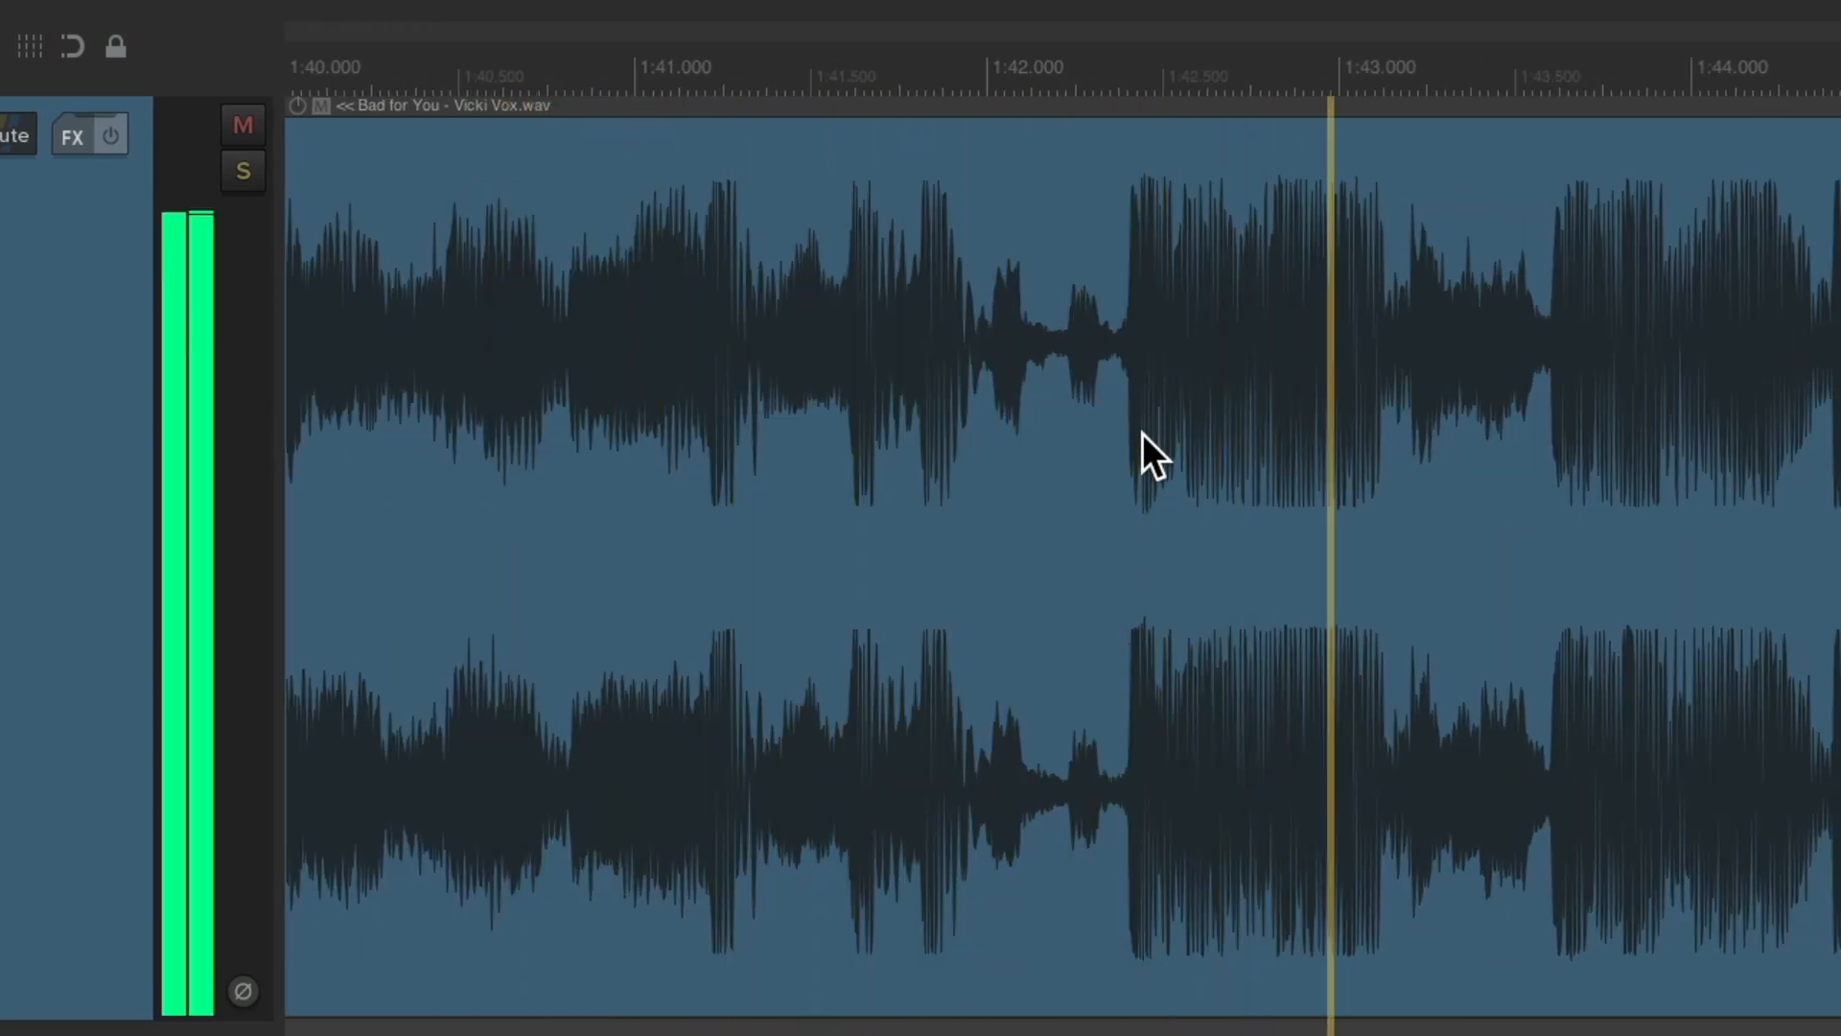
{"action": "key", "text": "space"}
- Place a second marker just before the loud section's onset, at about 1:42.39
{"action": "scroll", "coordinate": [1164, 443], "scroll_direction": "up", "scroll_amount": 4}
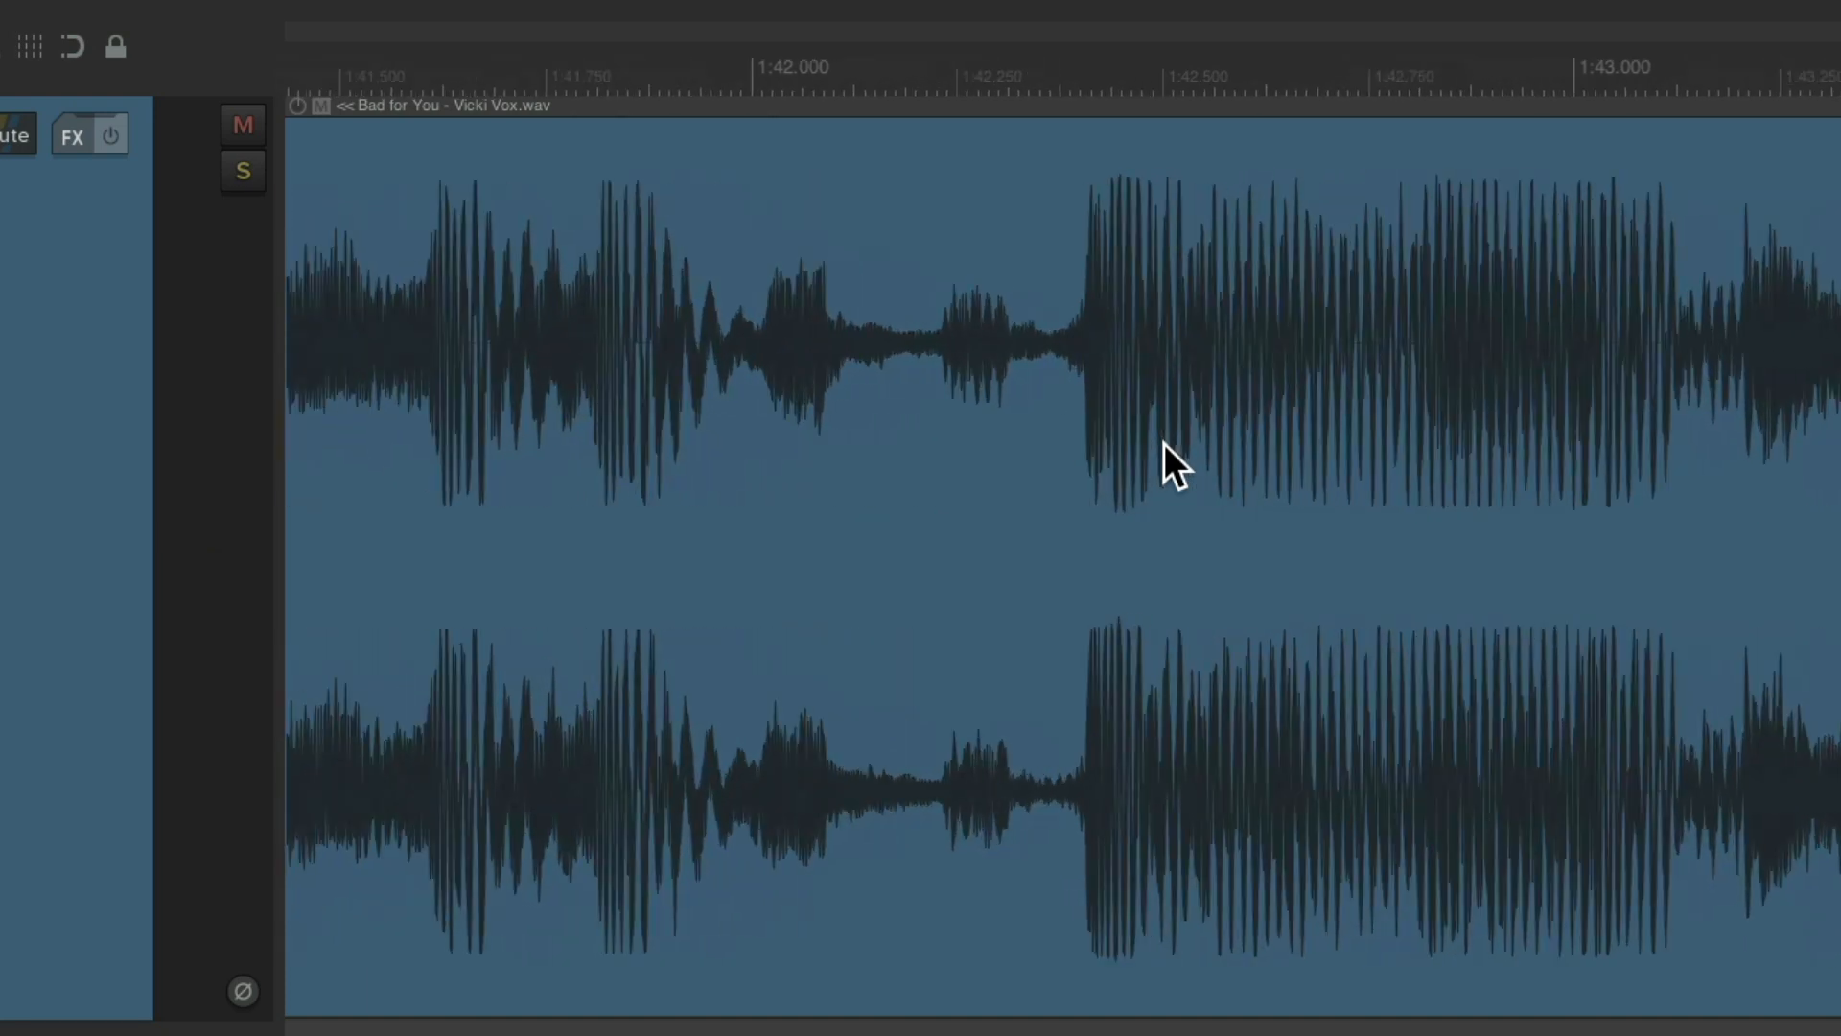
{"action": "left_click", "coordinate": [1023, 86]}
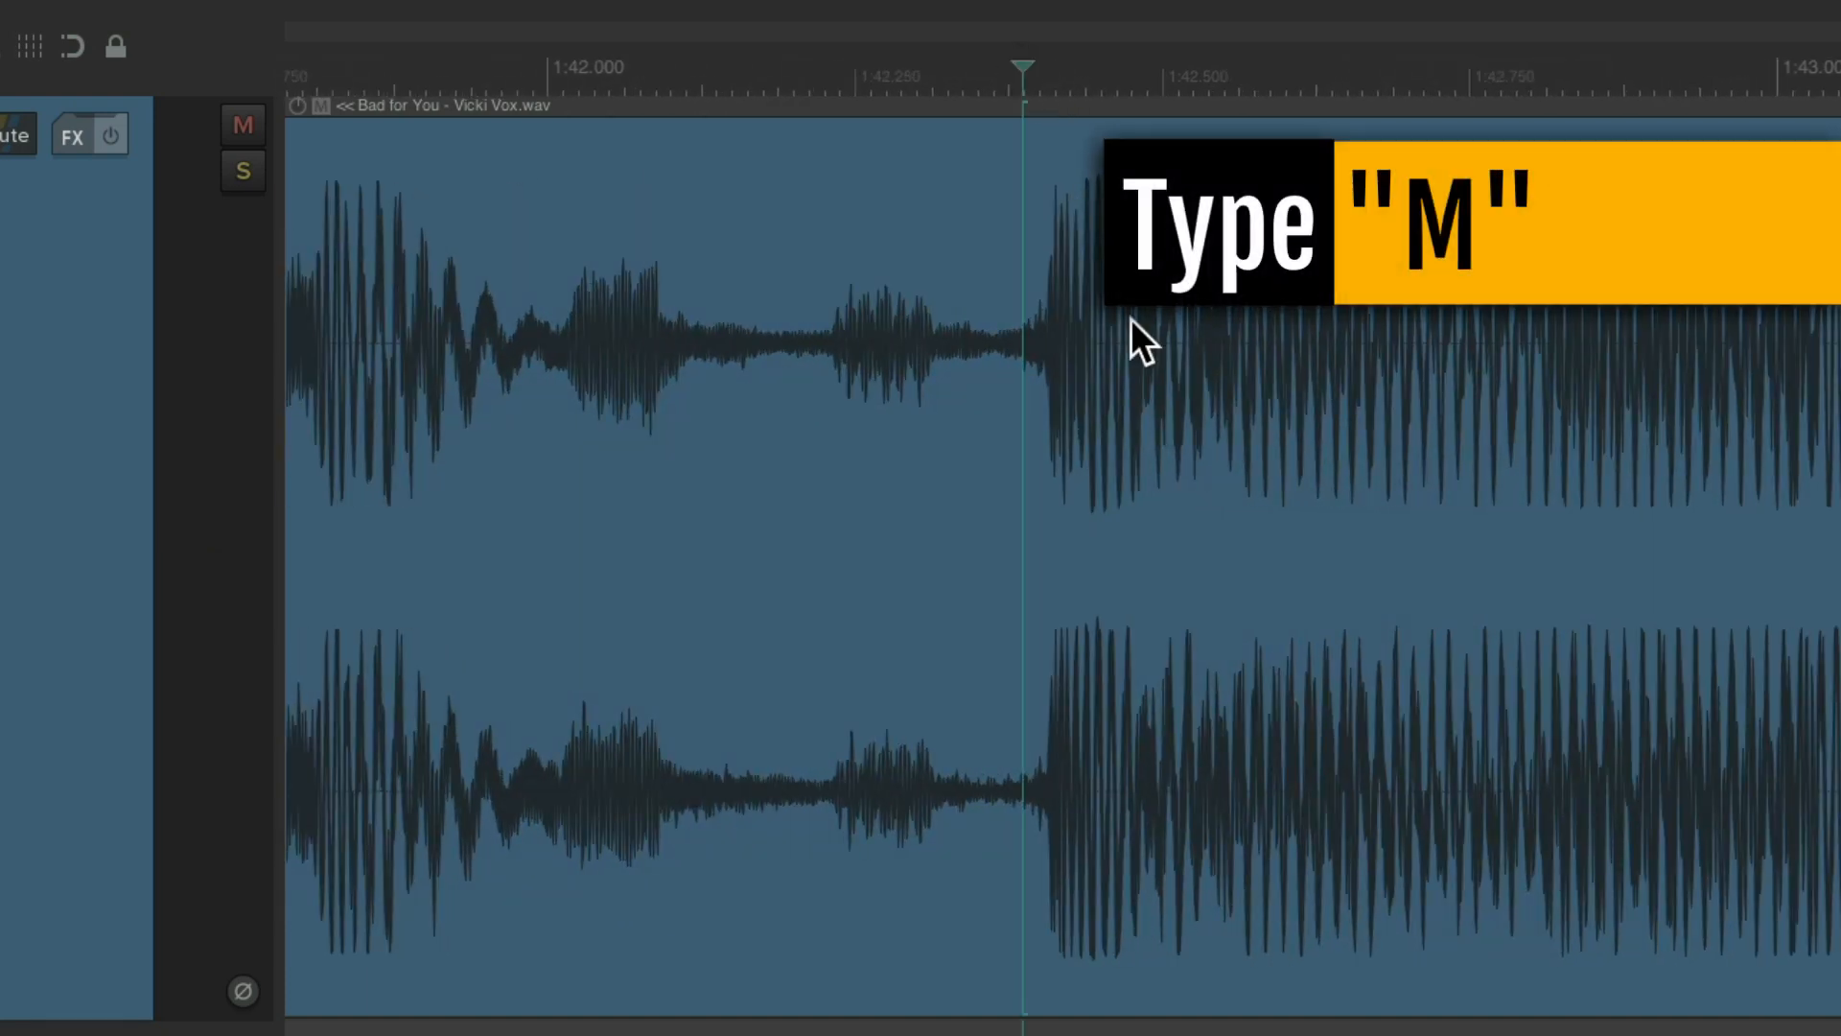
{"action": "key", "text": "m"}
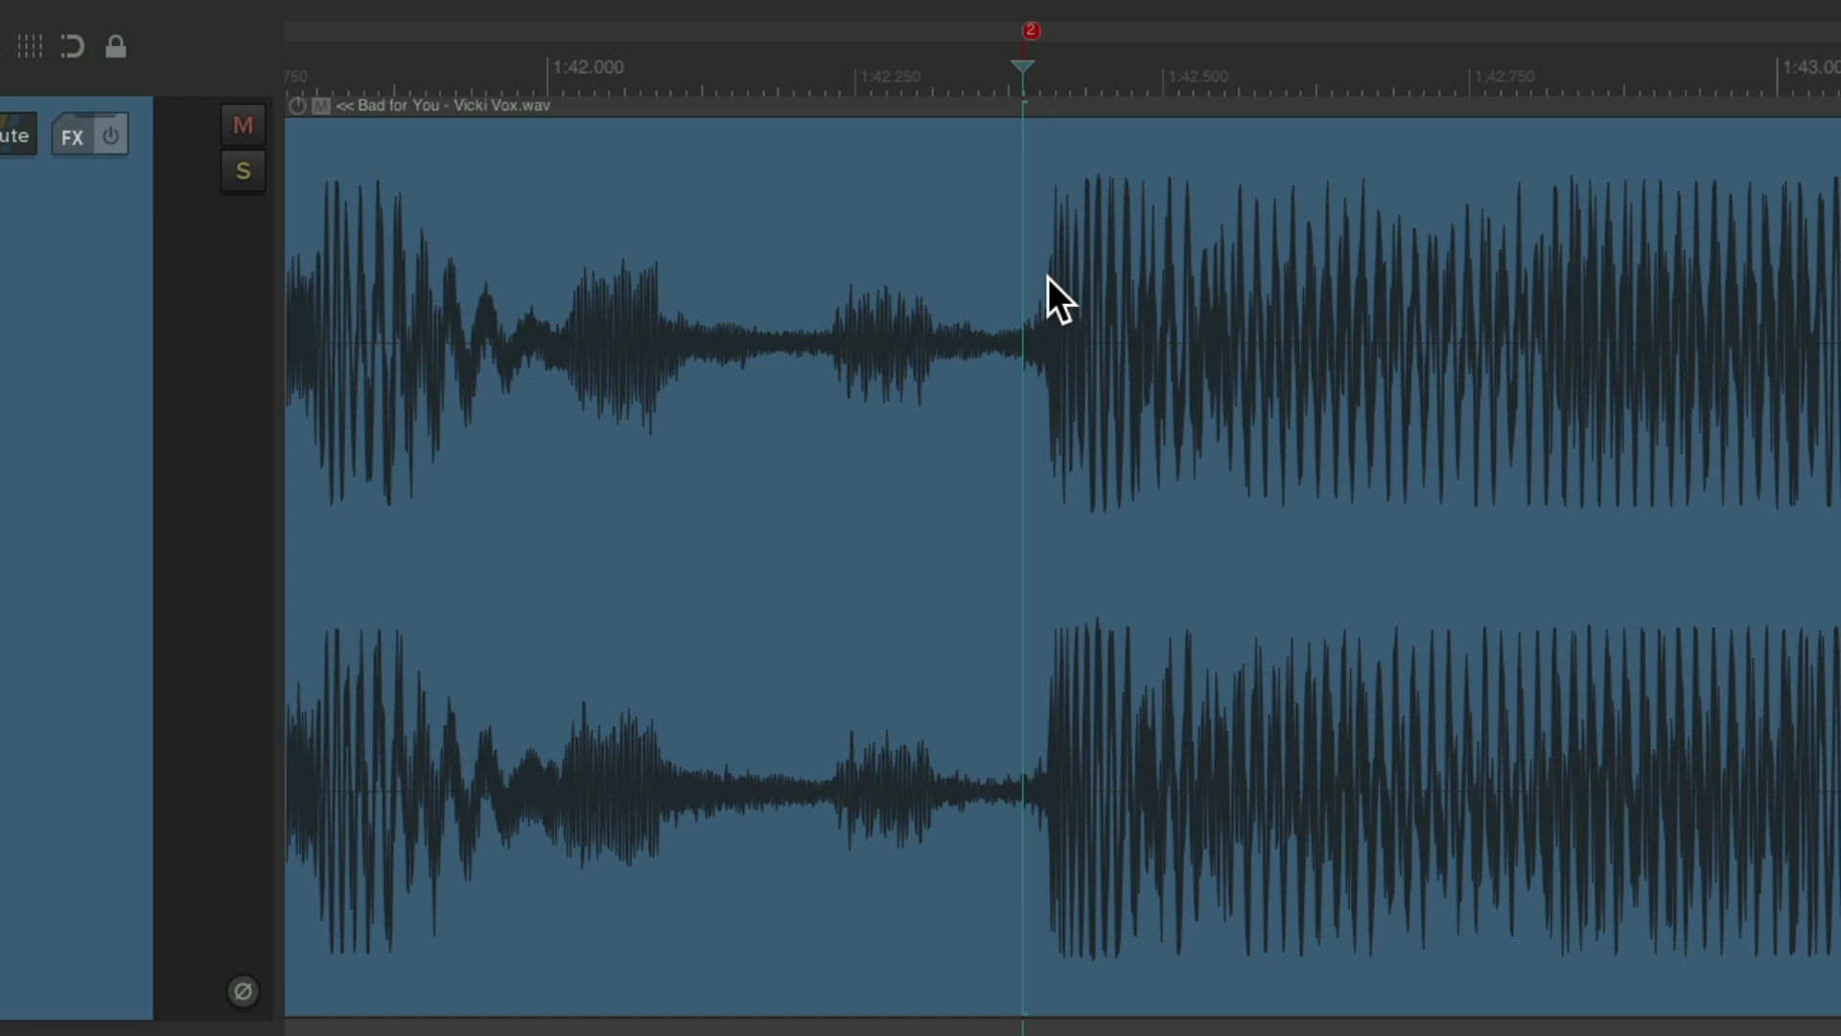
- Audition the audio around marker 1 and split the item shortly after that marker, at about 0:51.49
{"action": "scroll", "coordinate": [1047, 278], "scroll_direction": "down", "scroll_amount": 10}
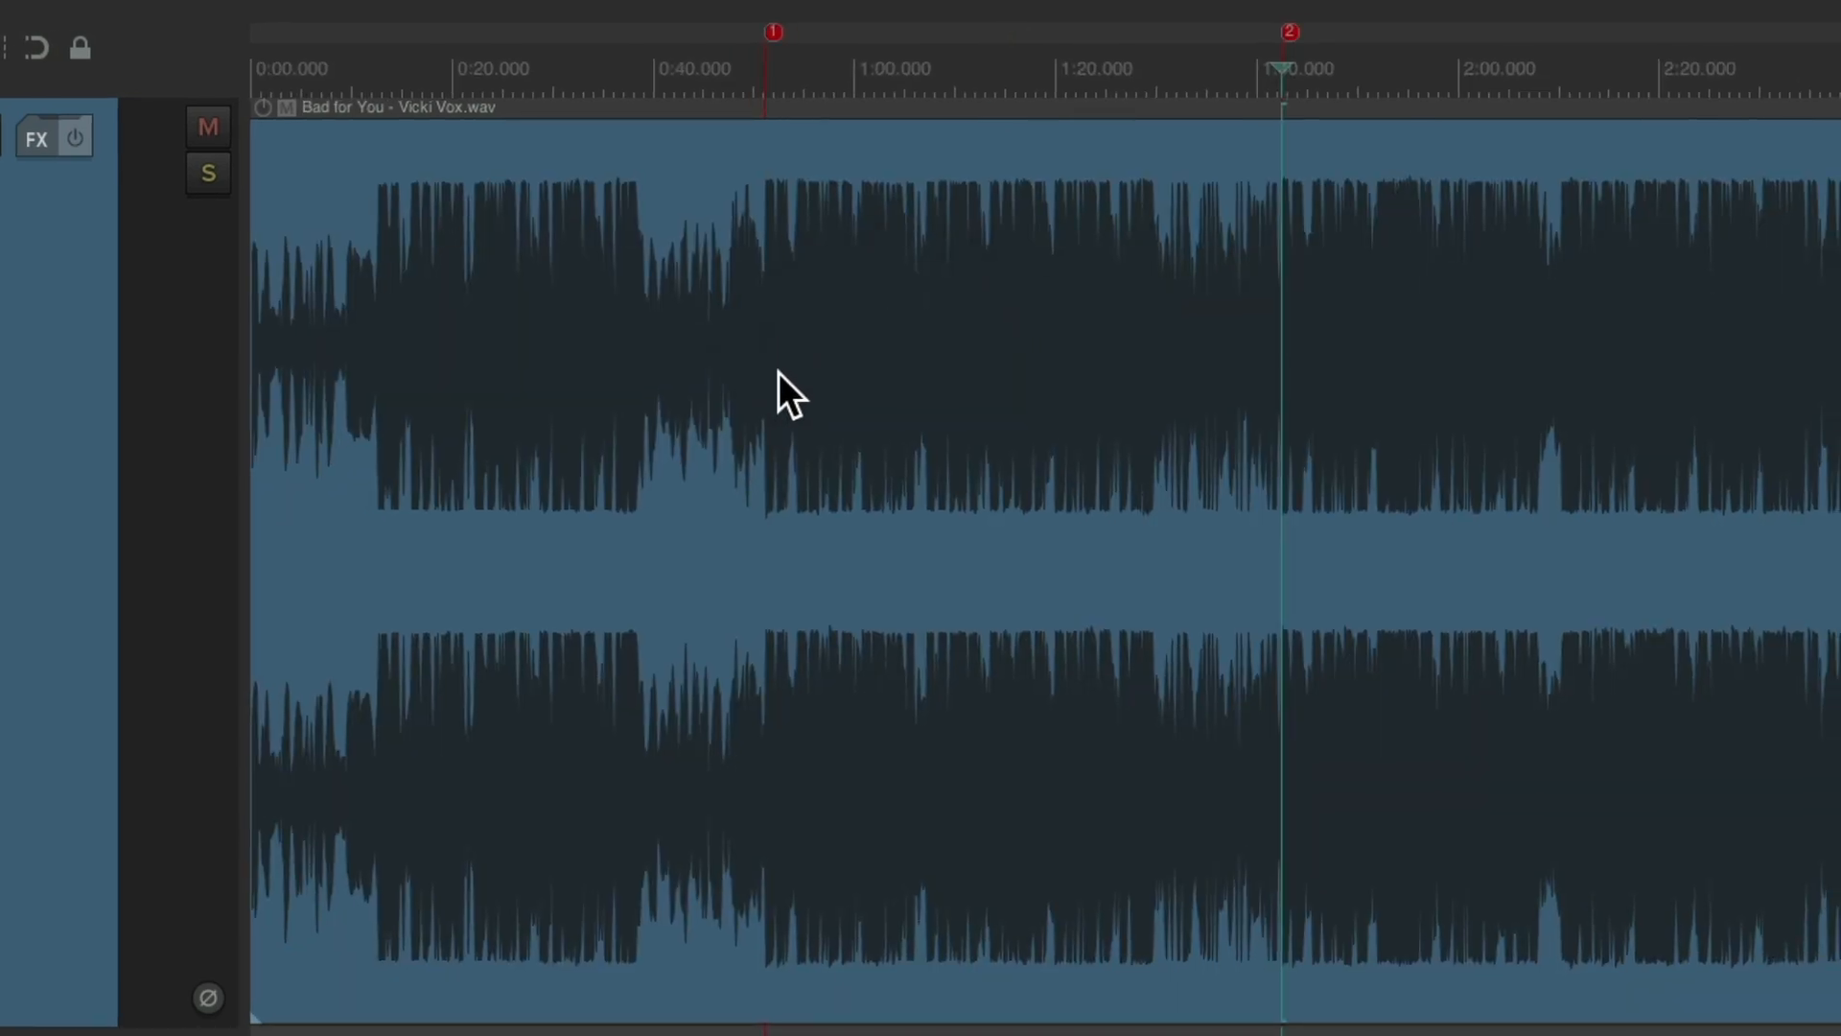
{"action": "scroll", "coordinate": [779, 372], "scroll_direction": "up", "scroll_amount": 10}
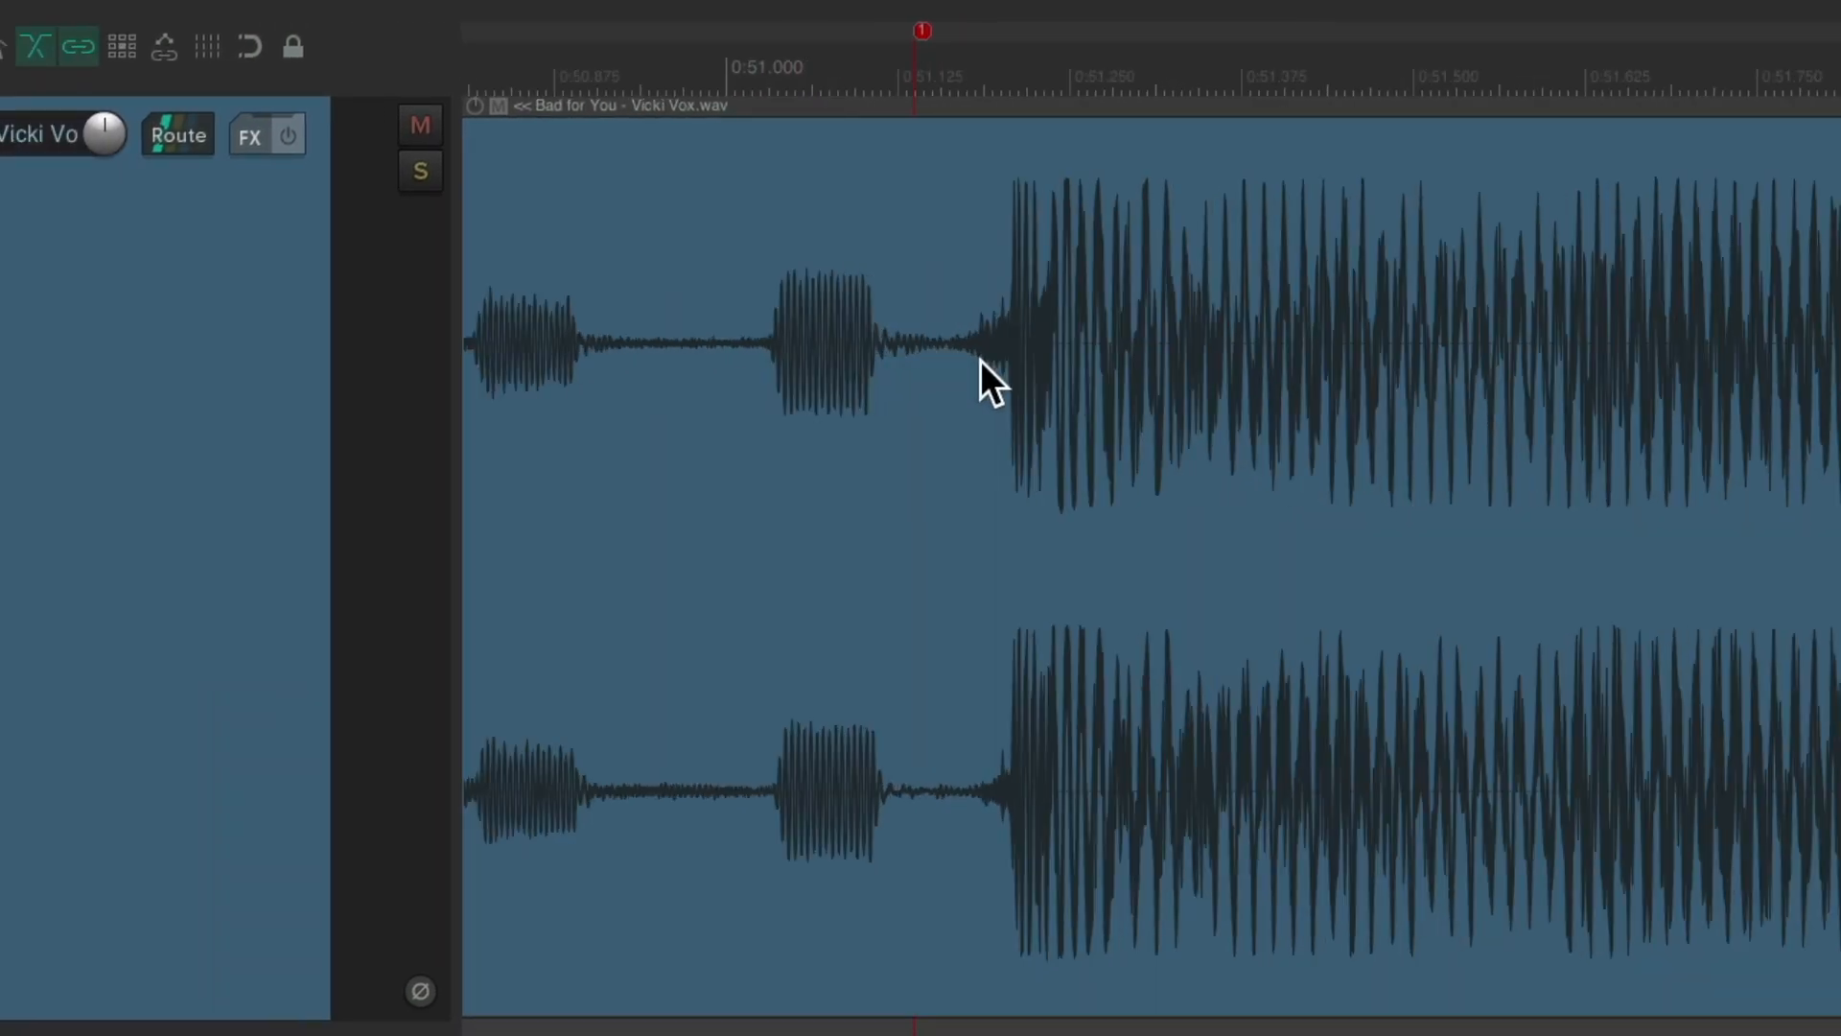
{"action": "left_click", "coordinate": [768, 67]}
{"action": "key", "text": "space"}
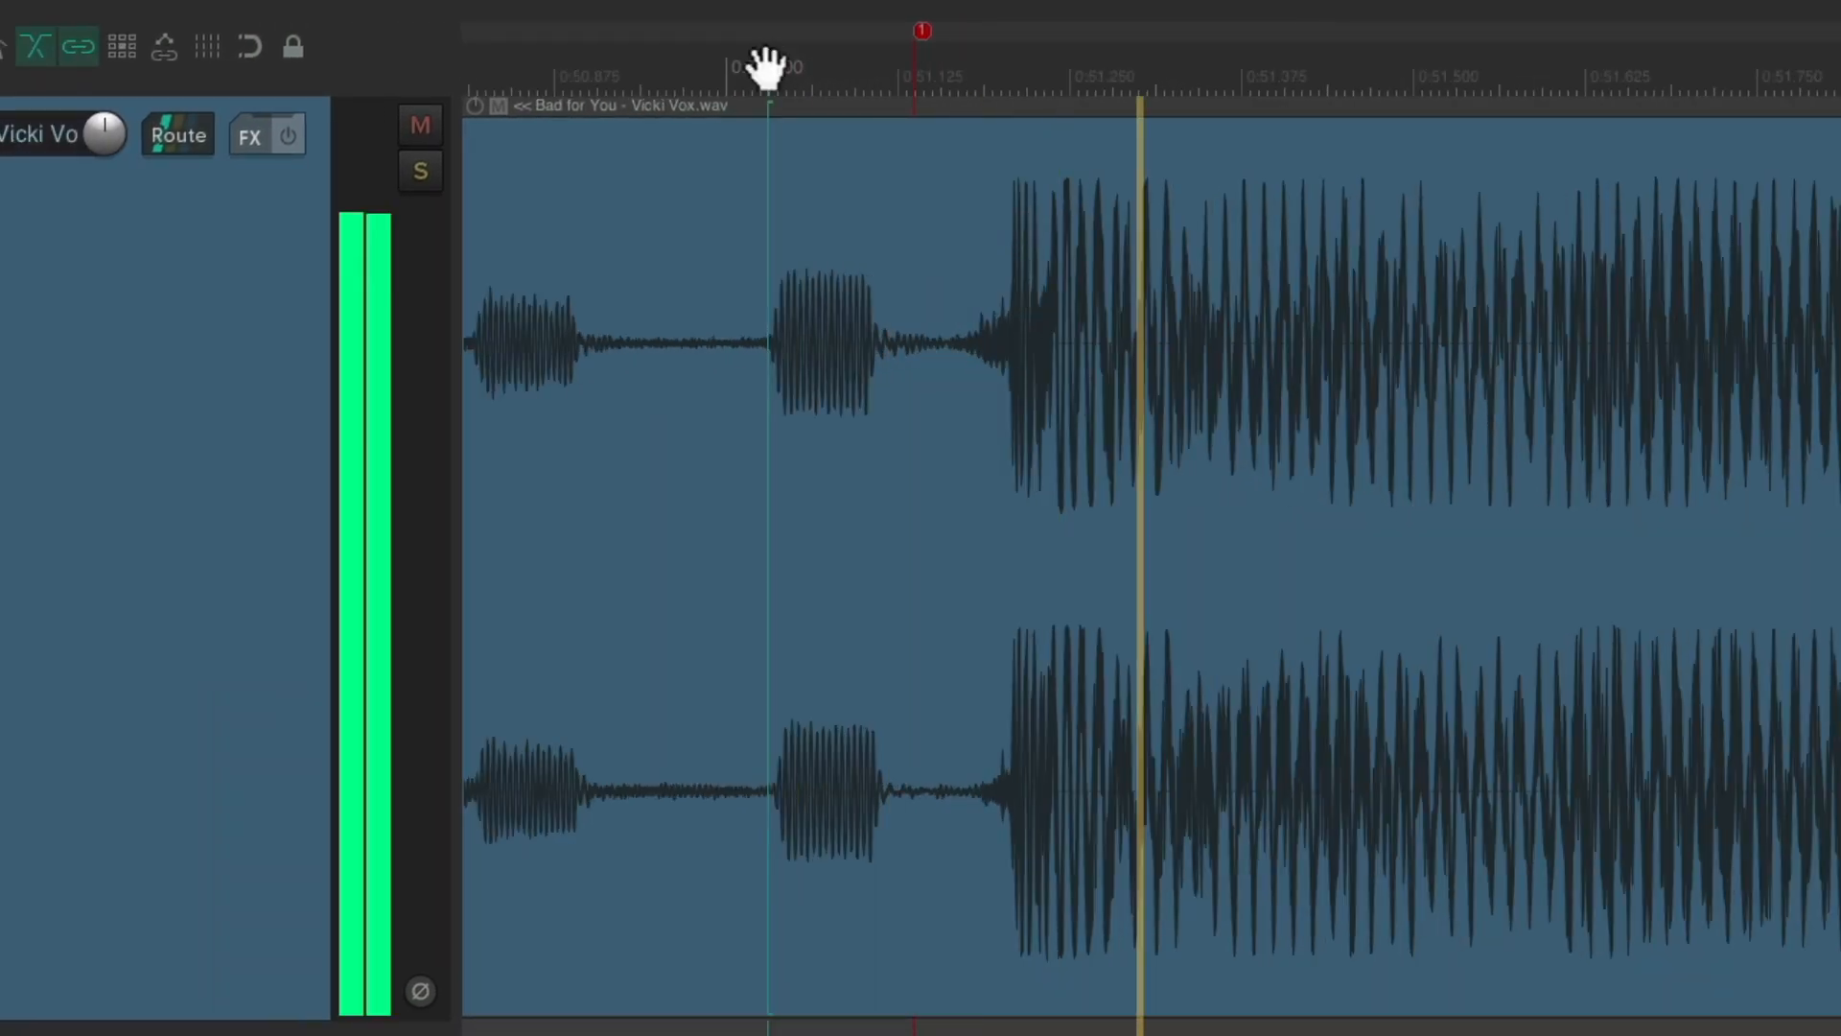
{"action": "key", "text": "space"}
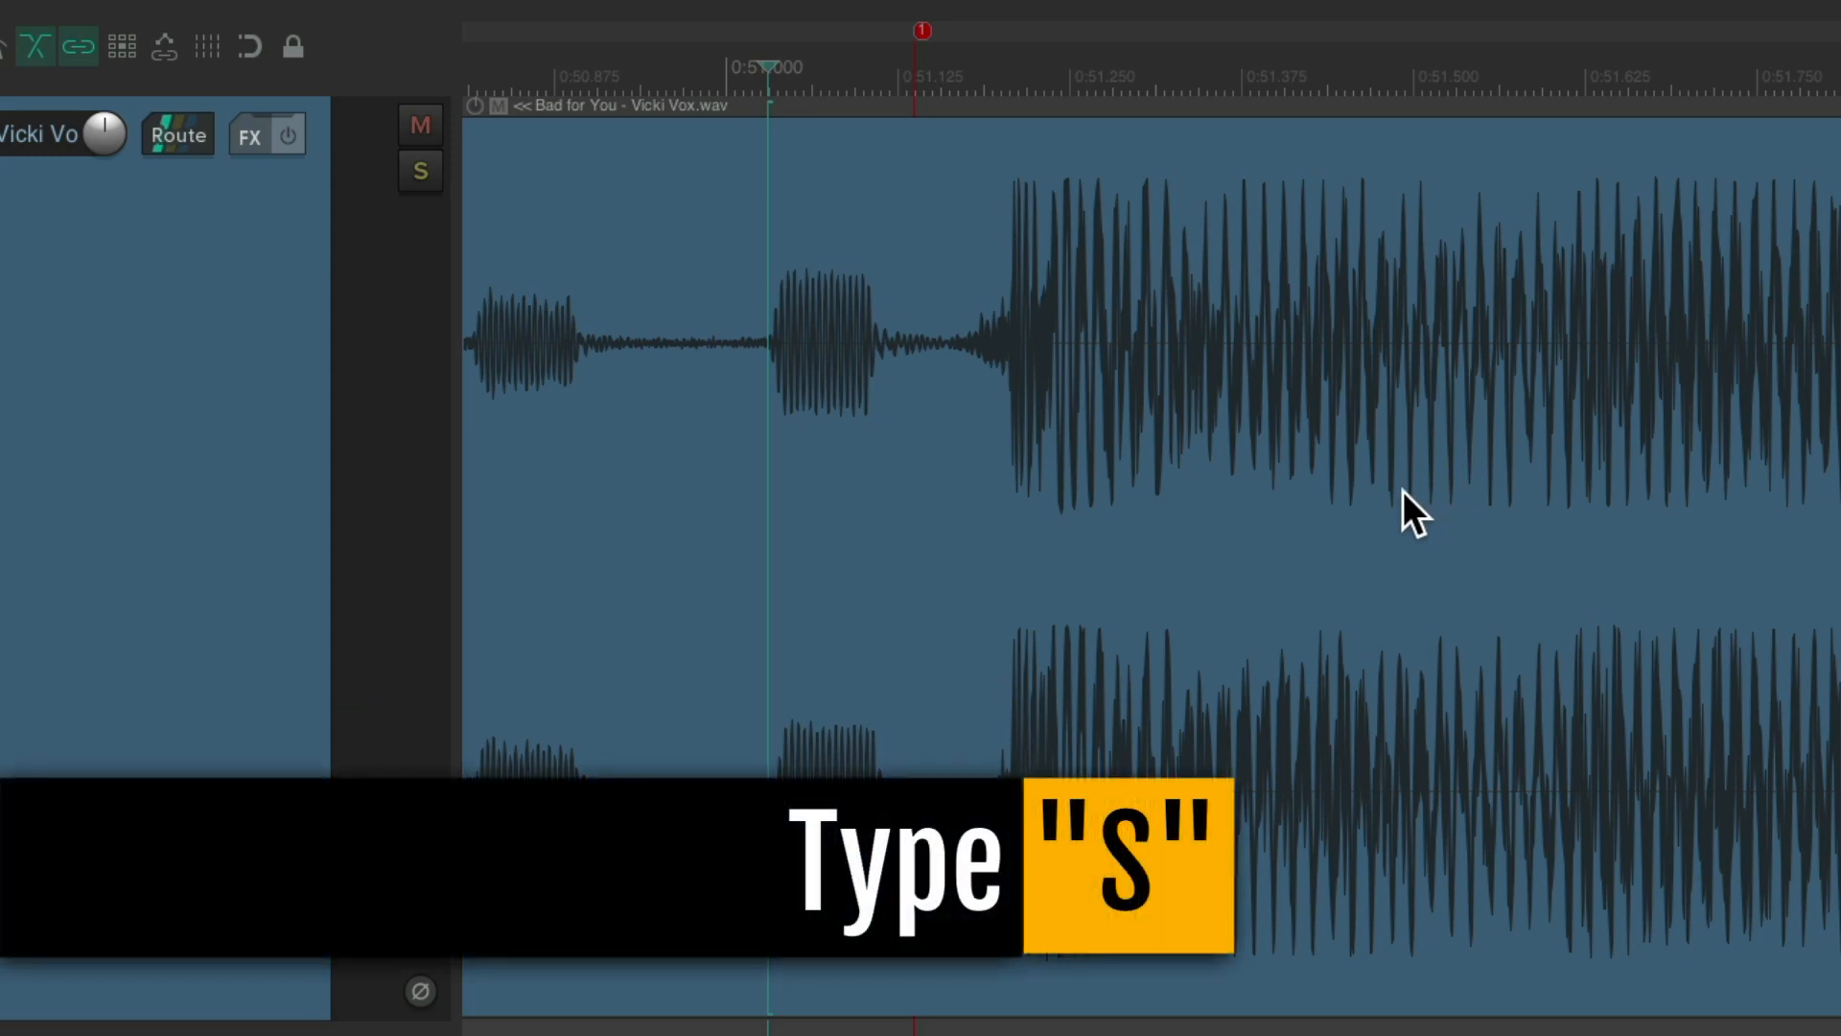
{"action": "key", "text": "s"}
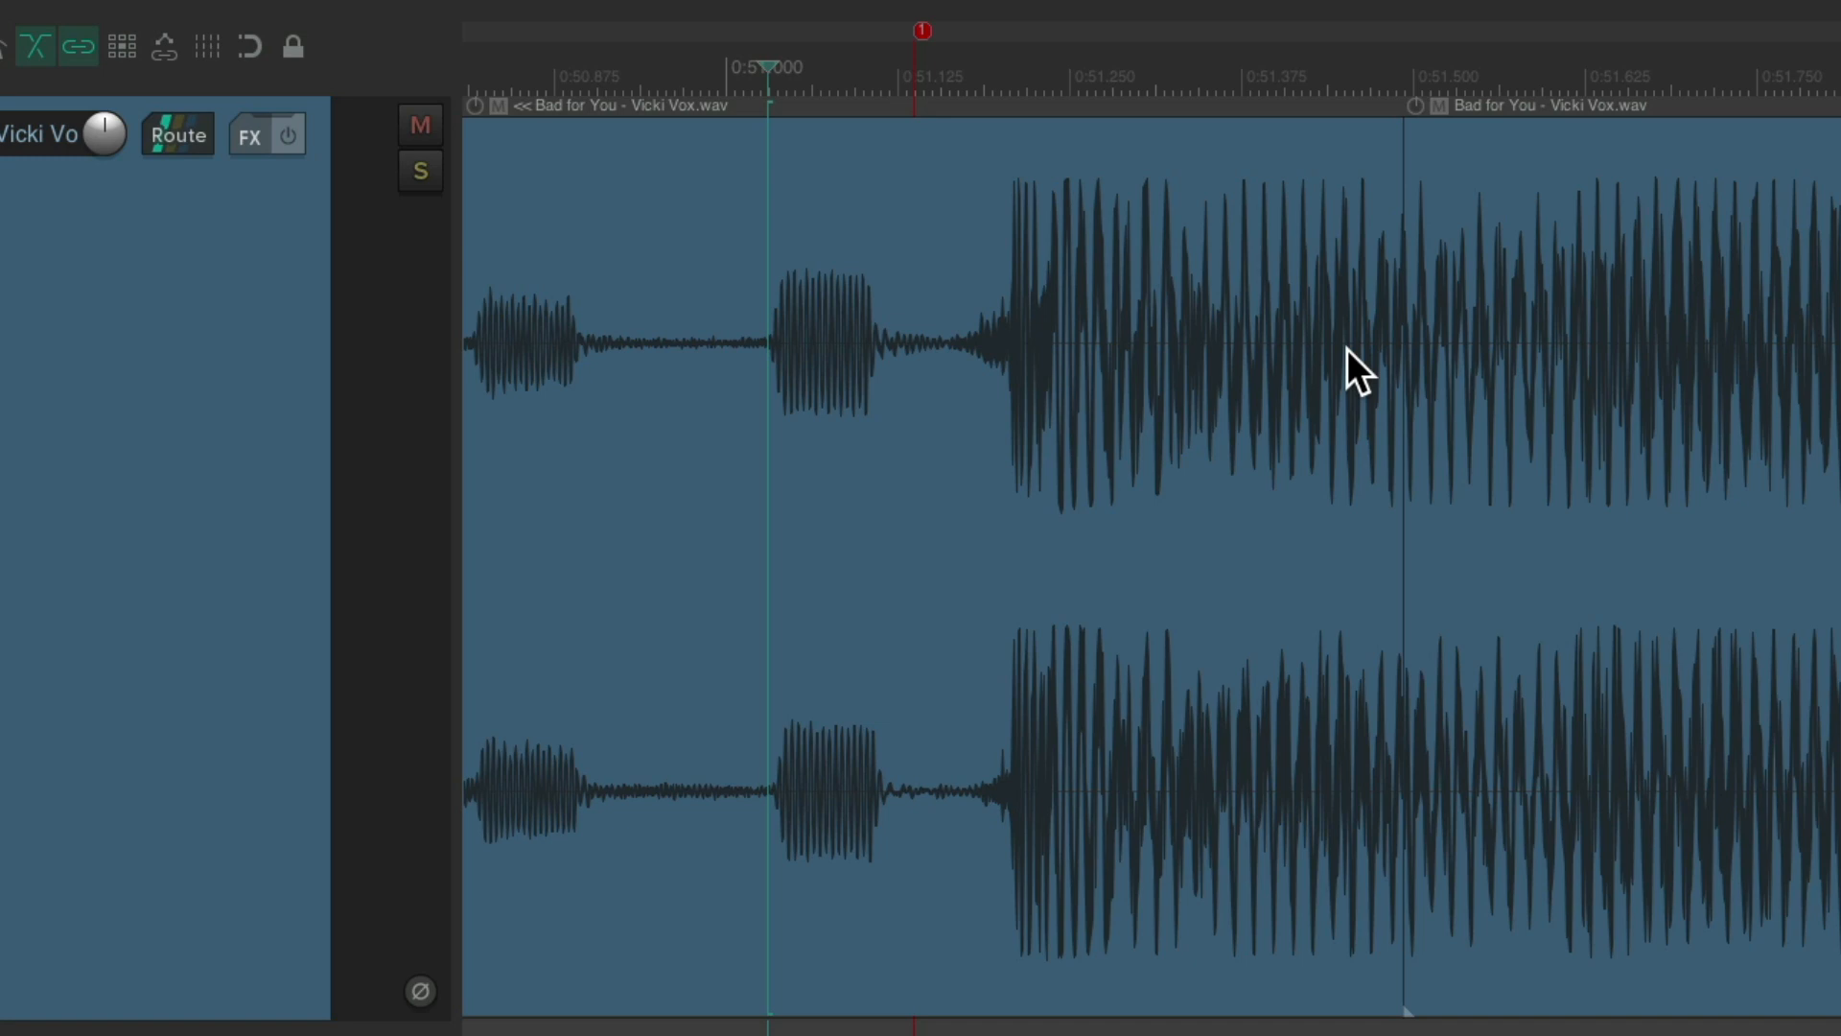
- Audition the audio around marker 2 and split the item just before that marker, at about 1:42.36
{"action": "scroll", "coordinate": [1346, 348], "scroll_direction": "down", "scroll_amount": 10}
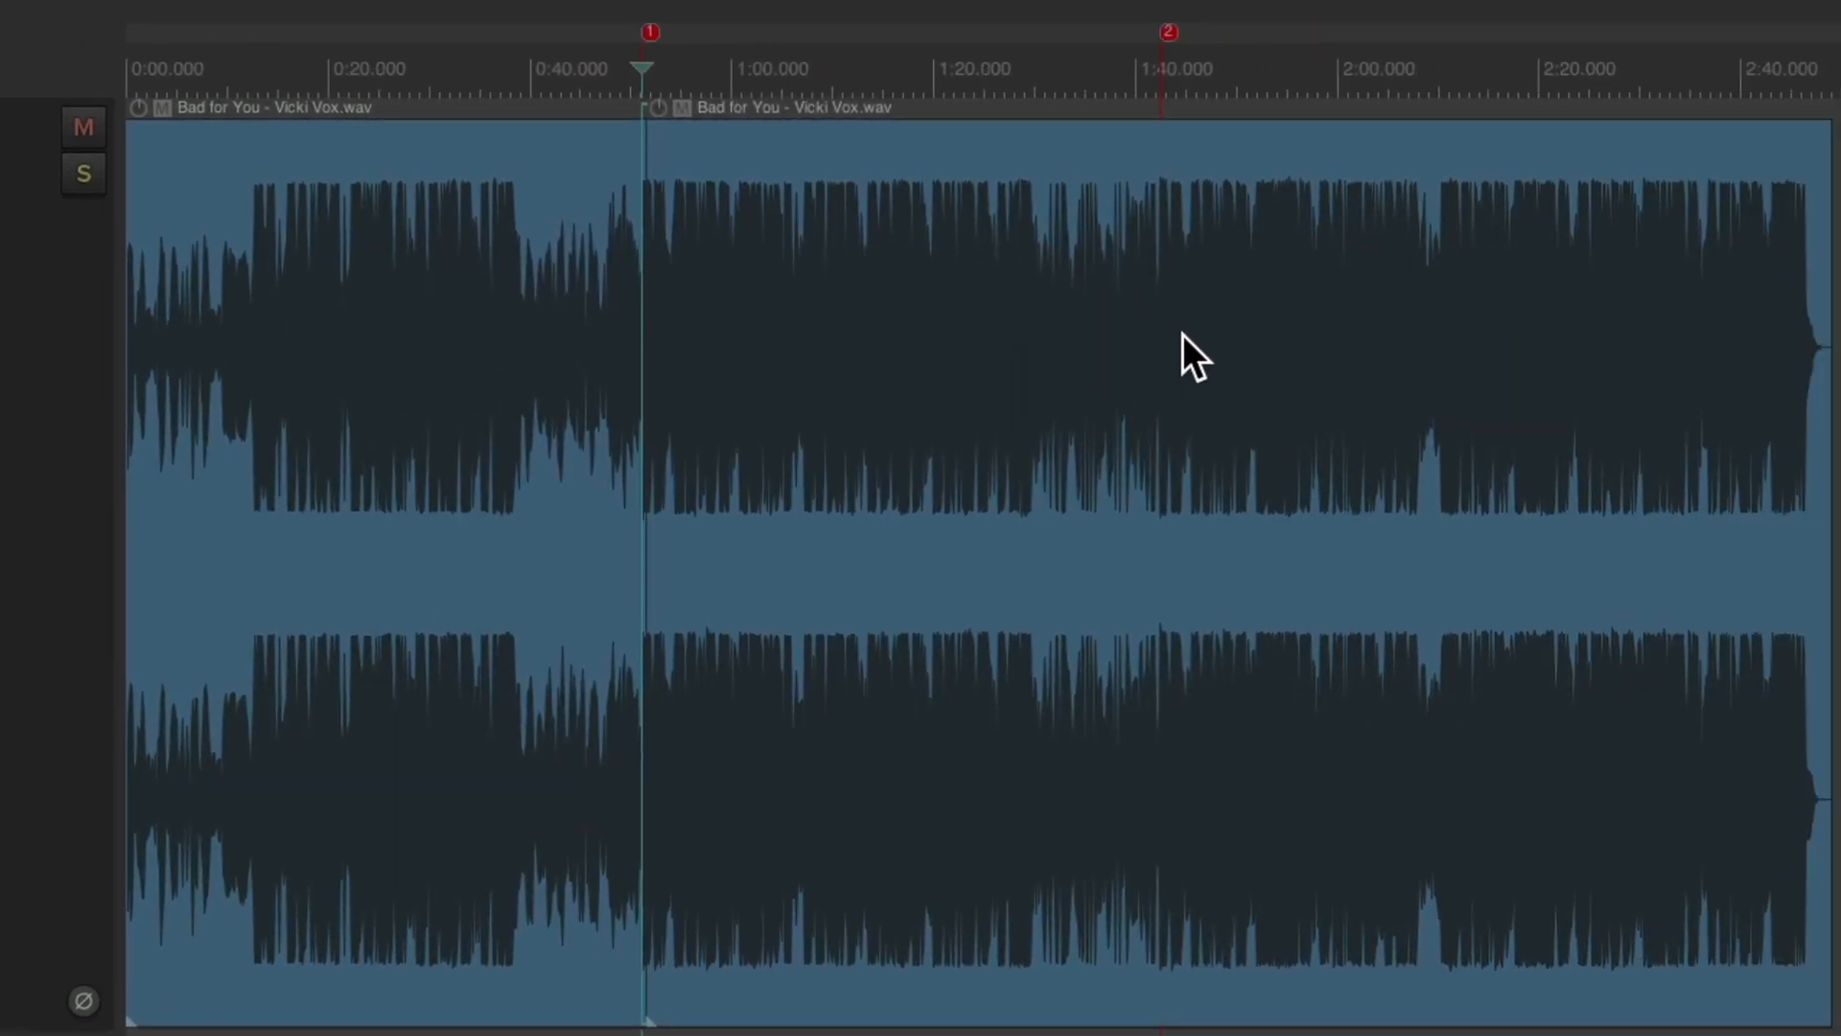
{"action": "scroll", "coordinate": [1163, 321], "scroll_direction": "up", "scroll_amount": 15}
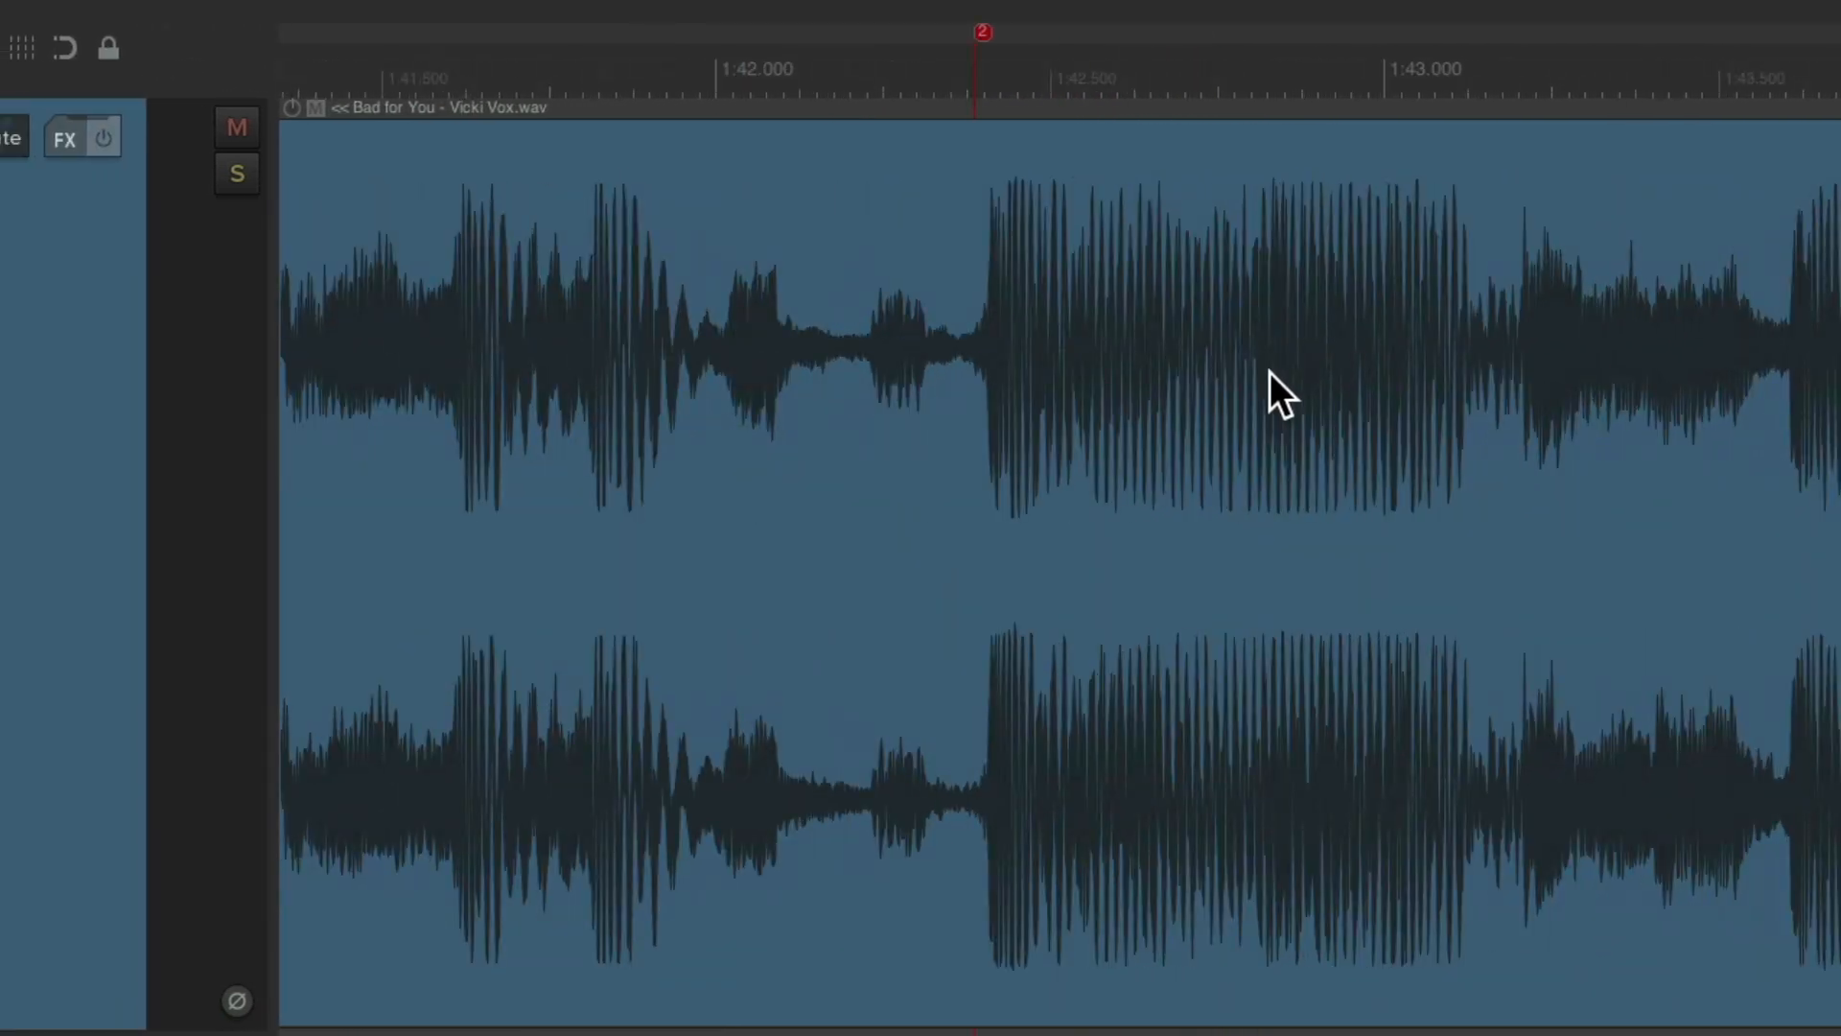
{"action": "left_click", "coordinate": [665, 38]}
{"action": "key", "text": "space"}
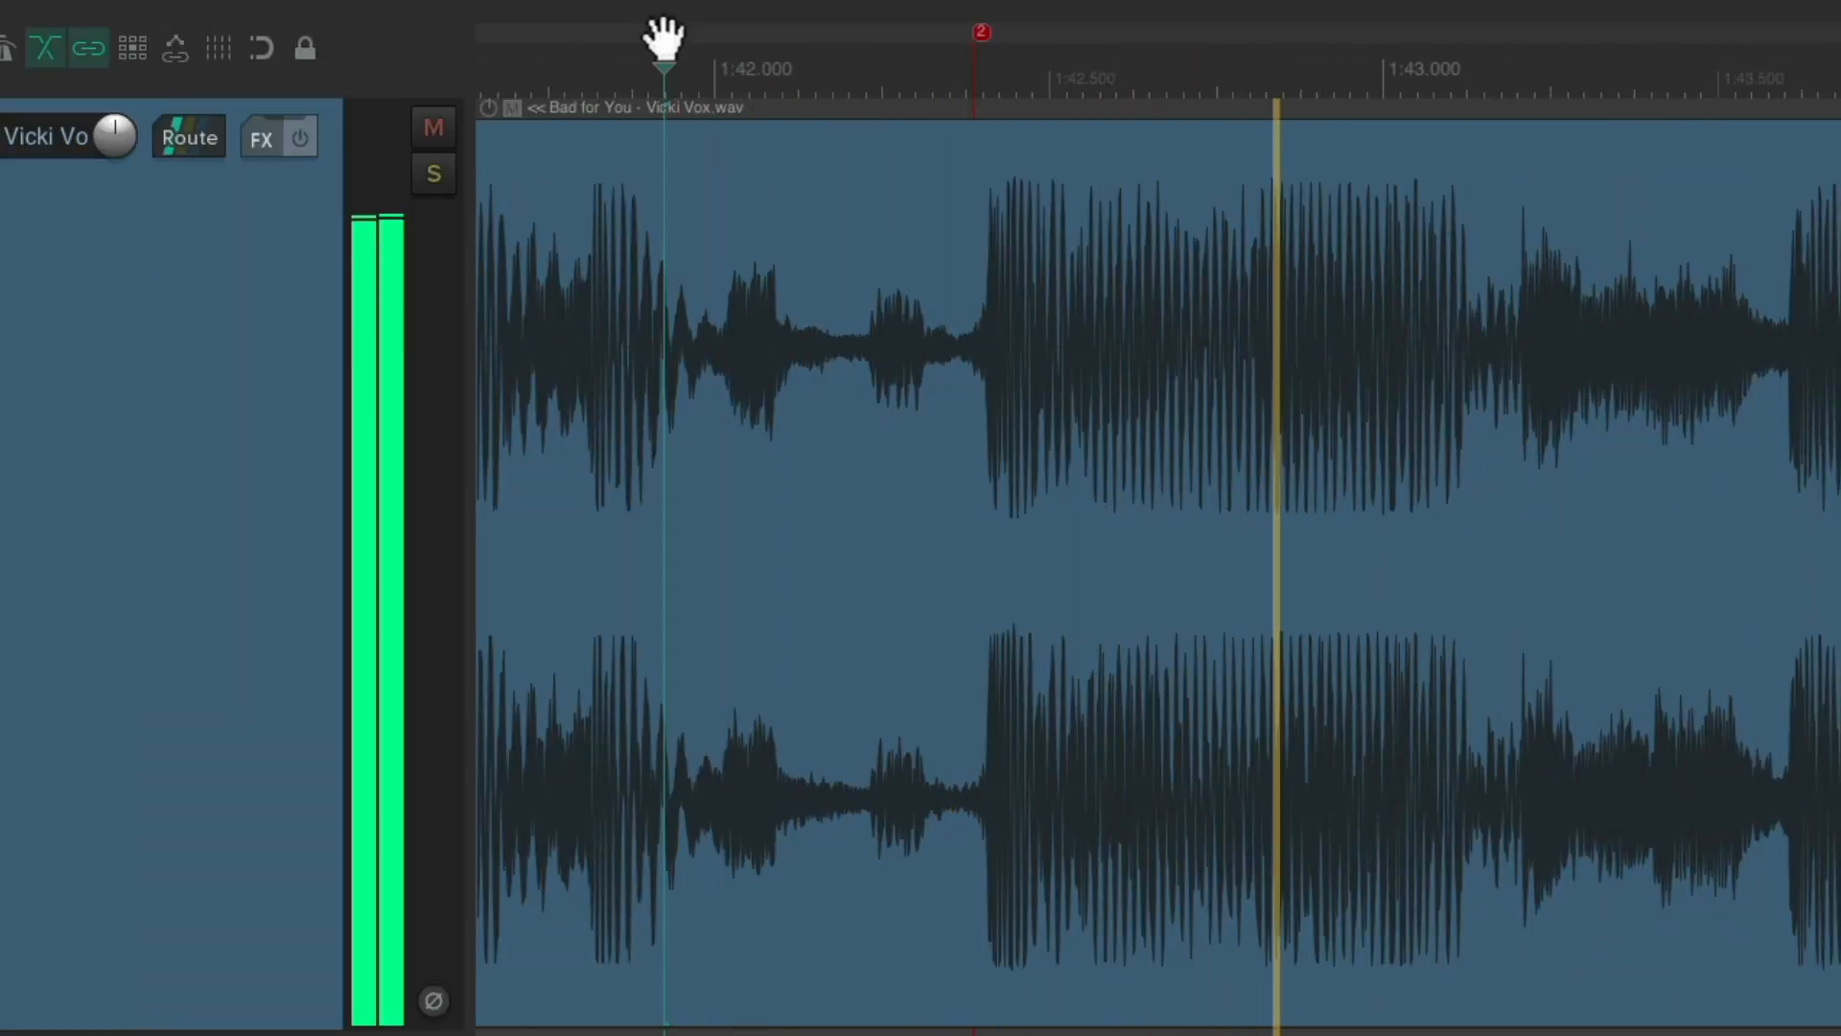
{"action": "key", "text": "space"}
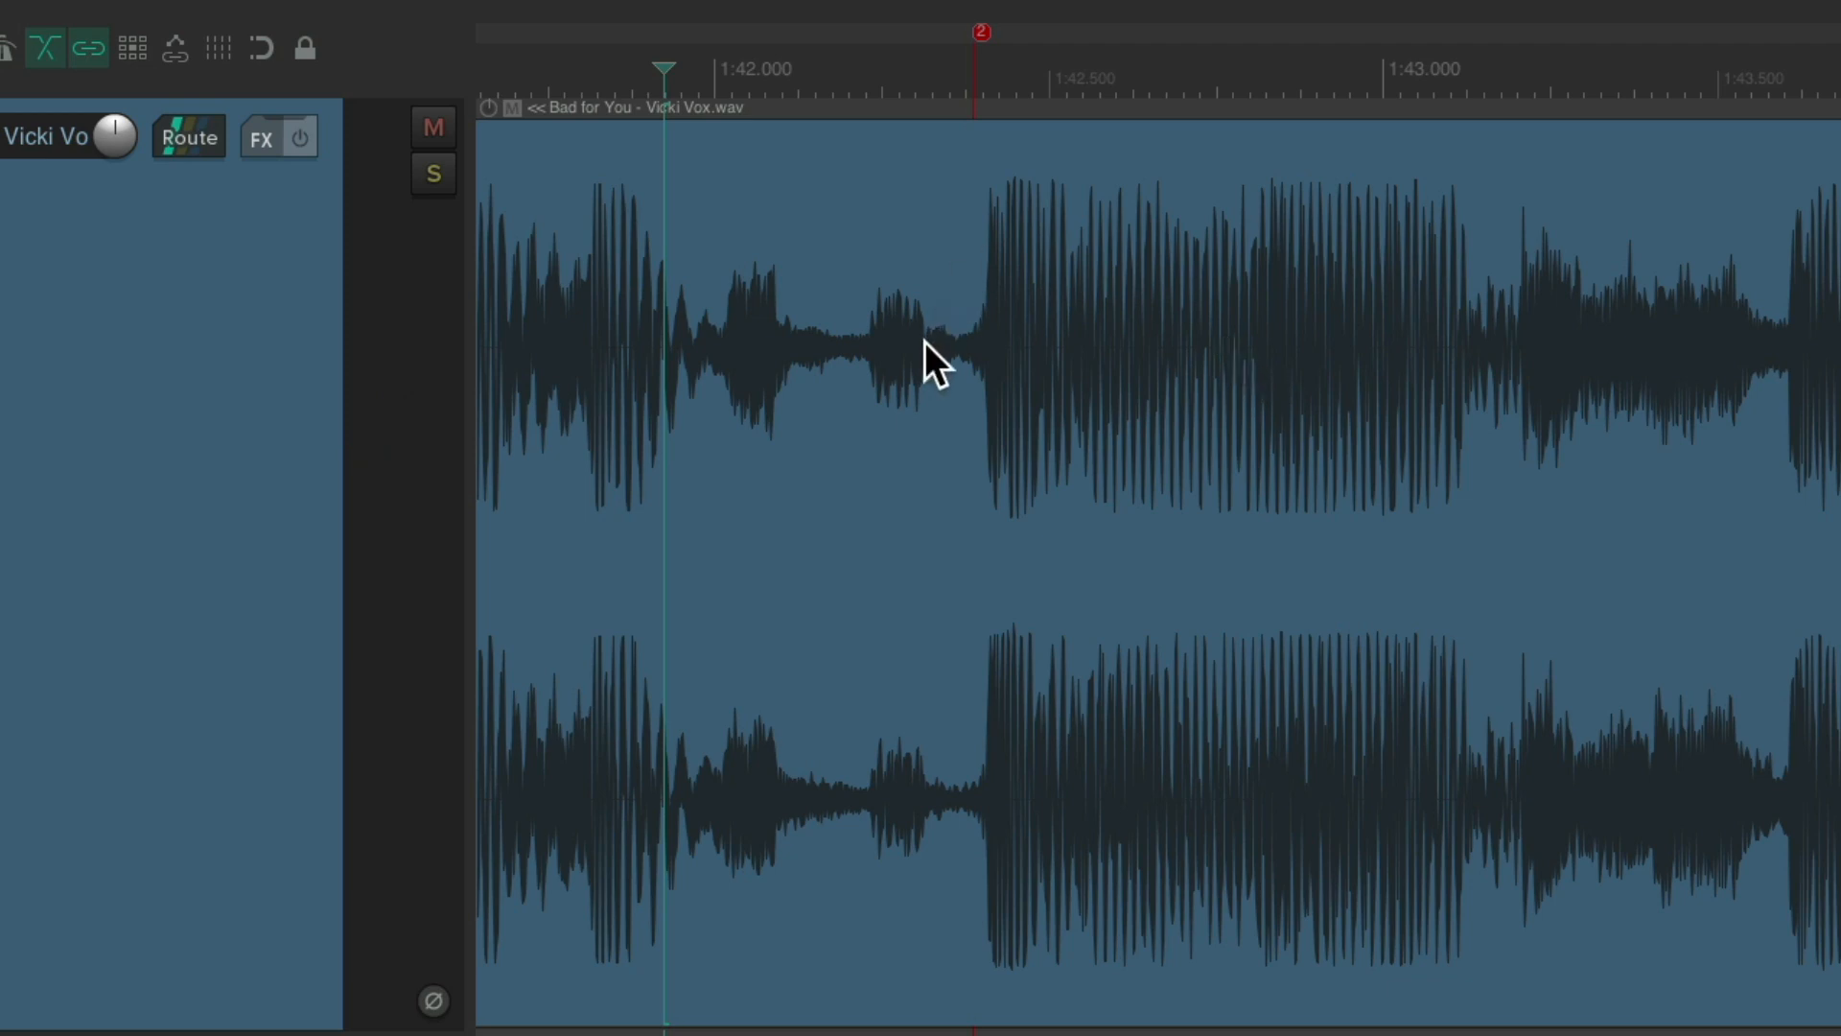
{"action": "key", "text": "space"}
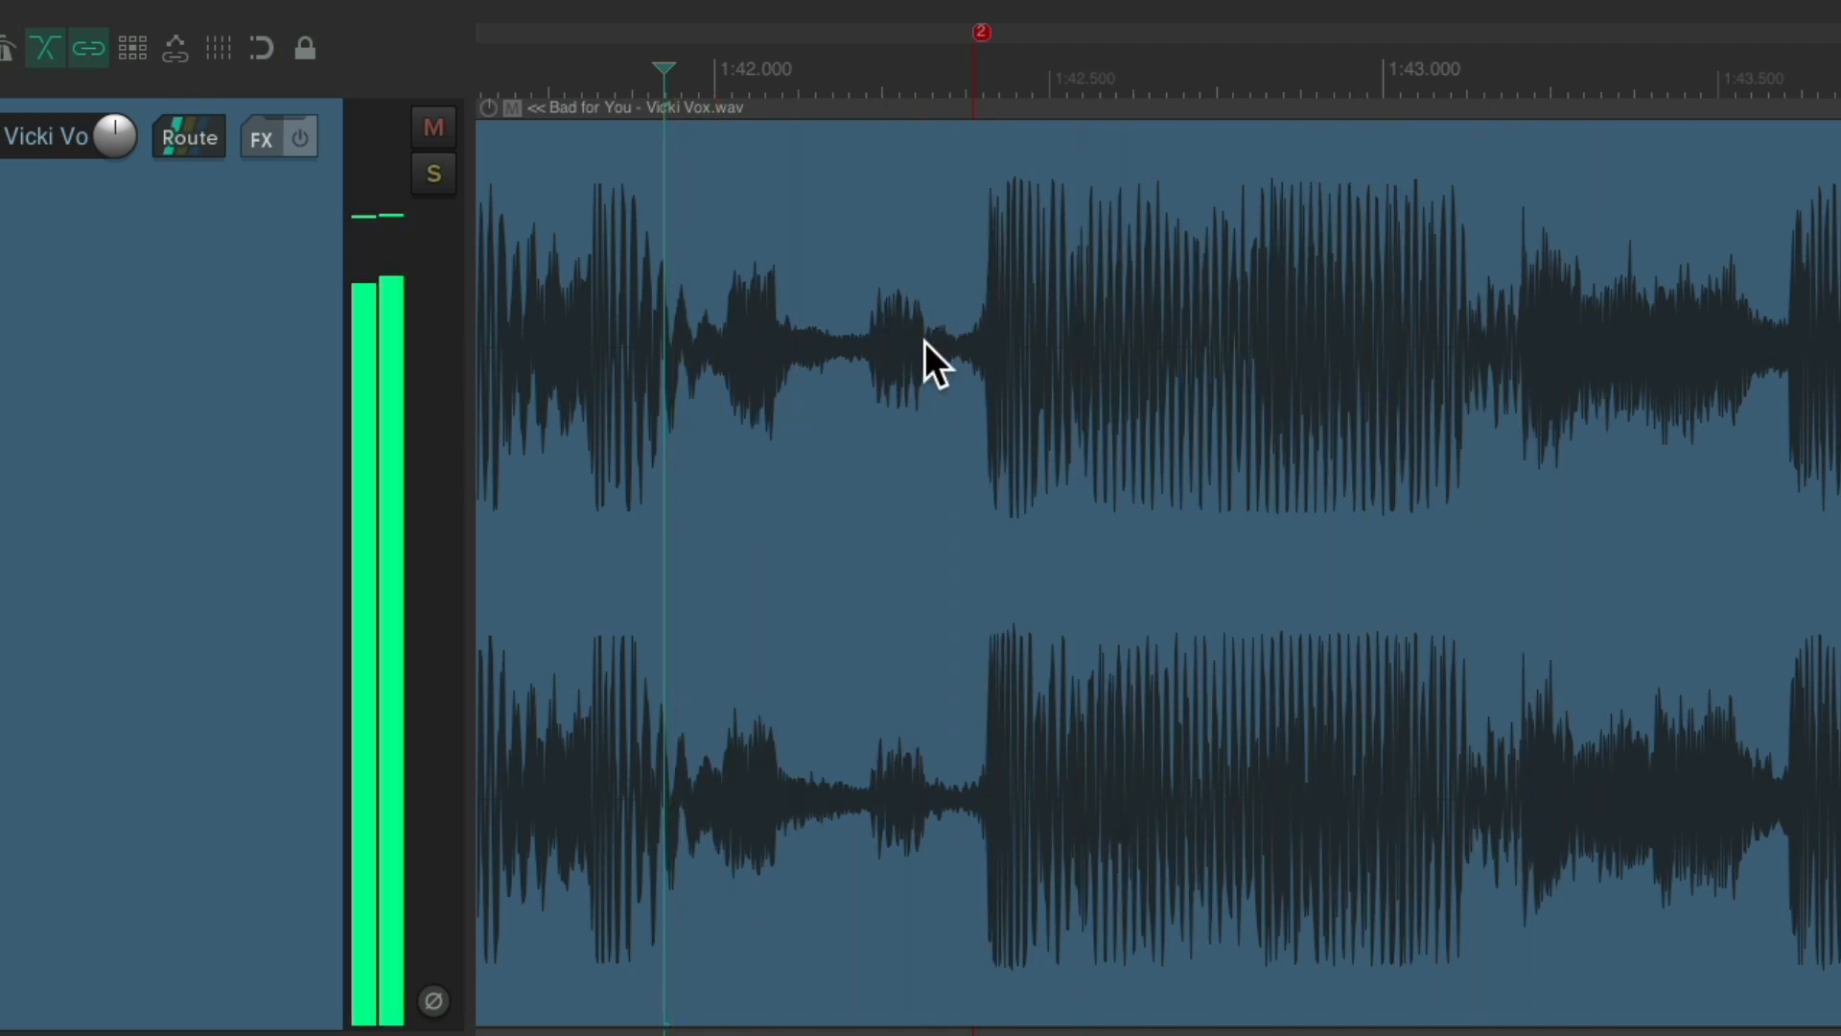
{"action": "key", "text": "space"}
{"action": "key", "text": "s"}
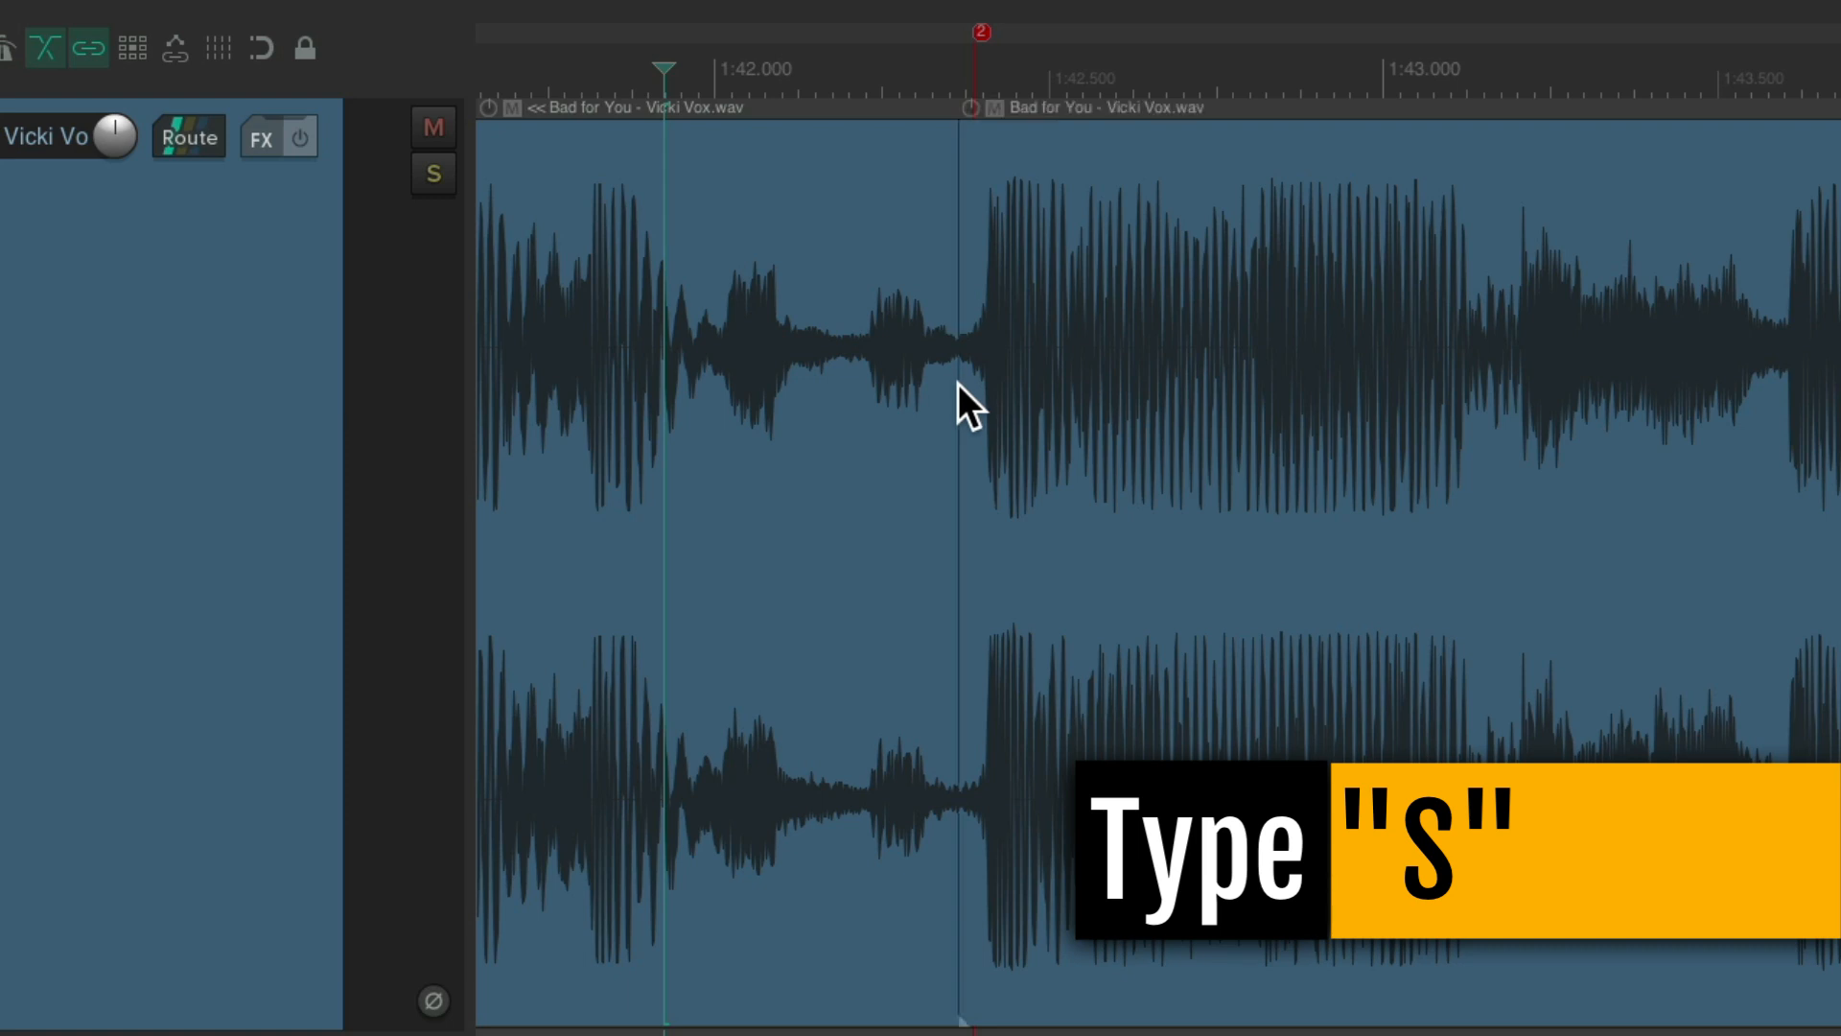
- Delete the middle item between the two splits and move the last item back close to the first item's end
{"action": "left_click", "coordinate": [815, 305]}
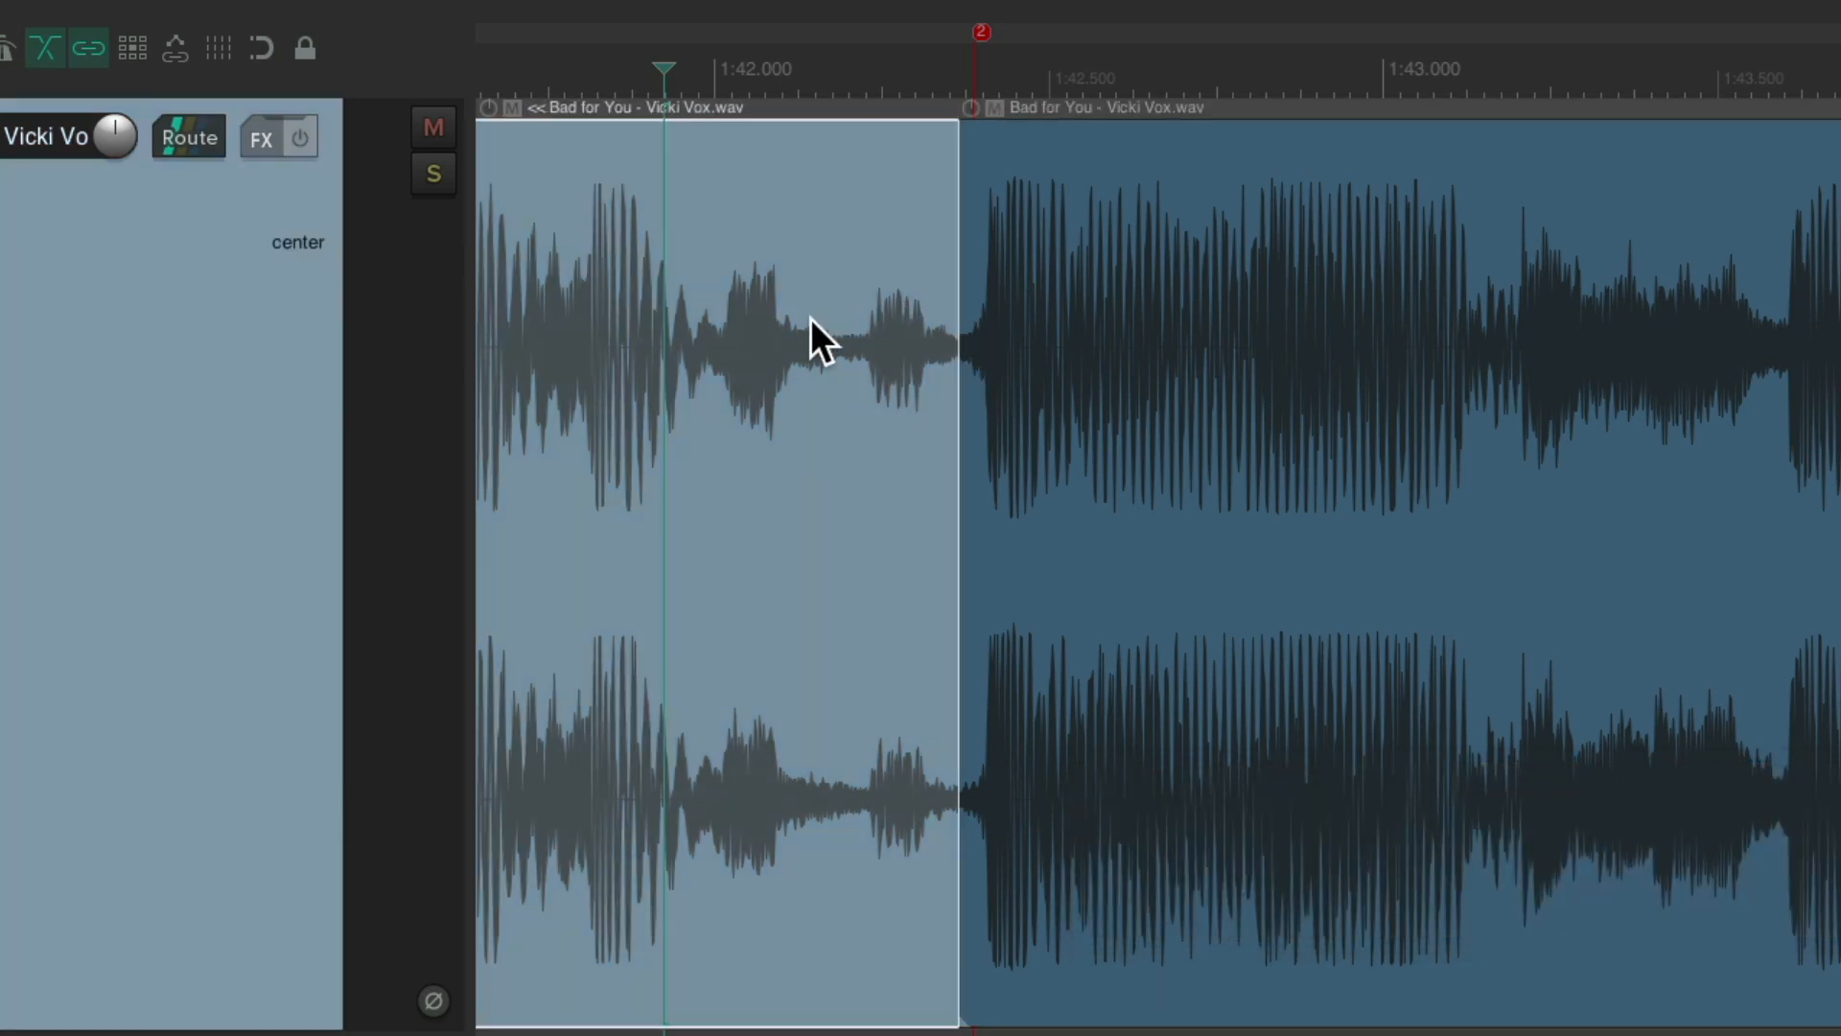
{"action": "key", "text": "Delete"}
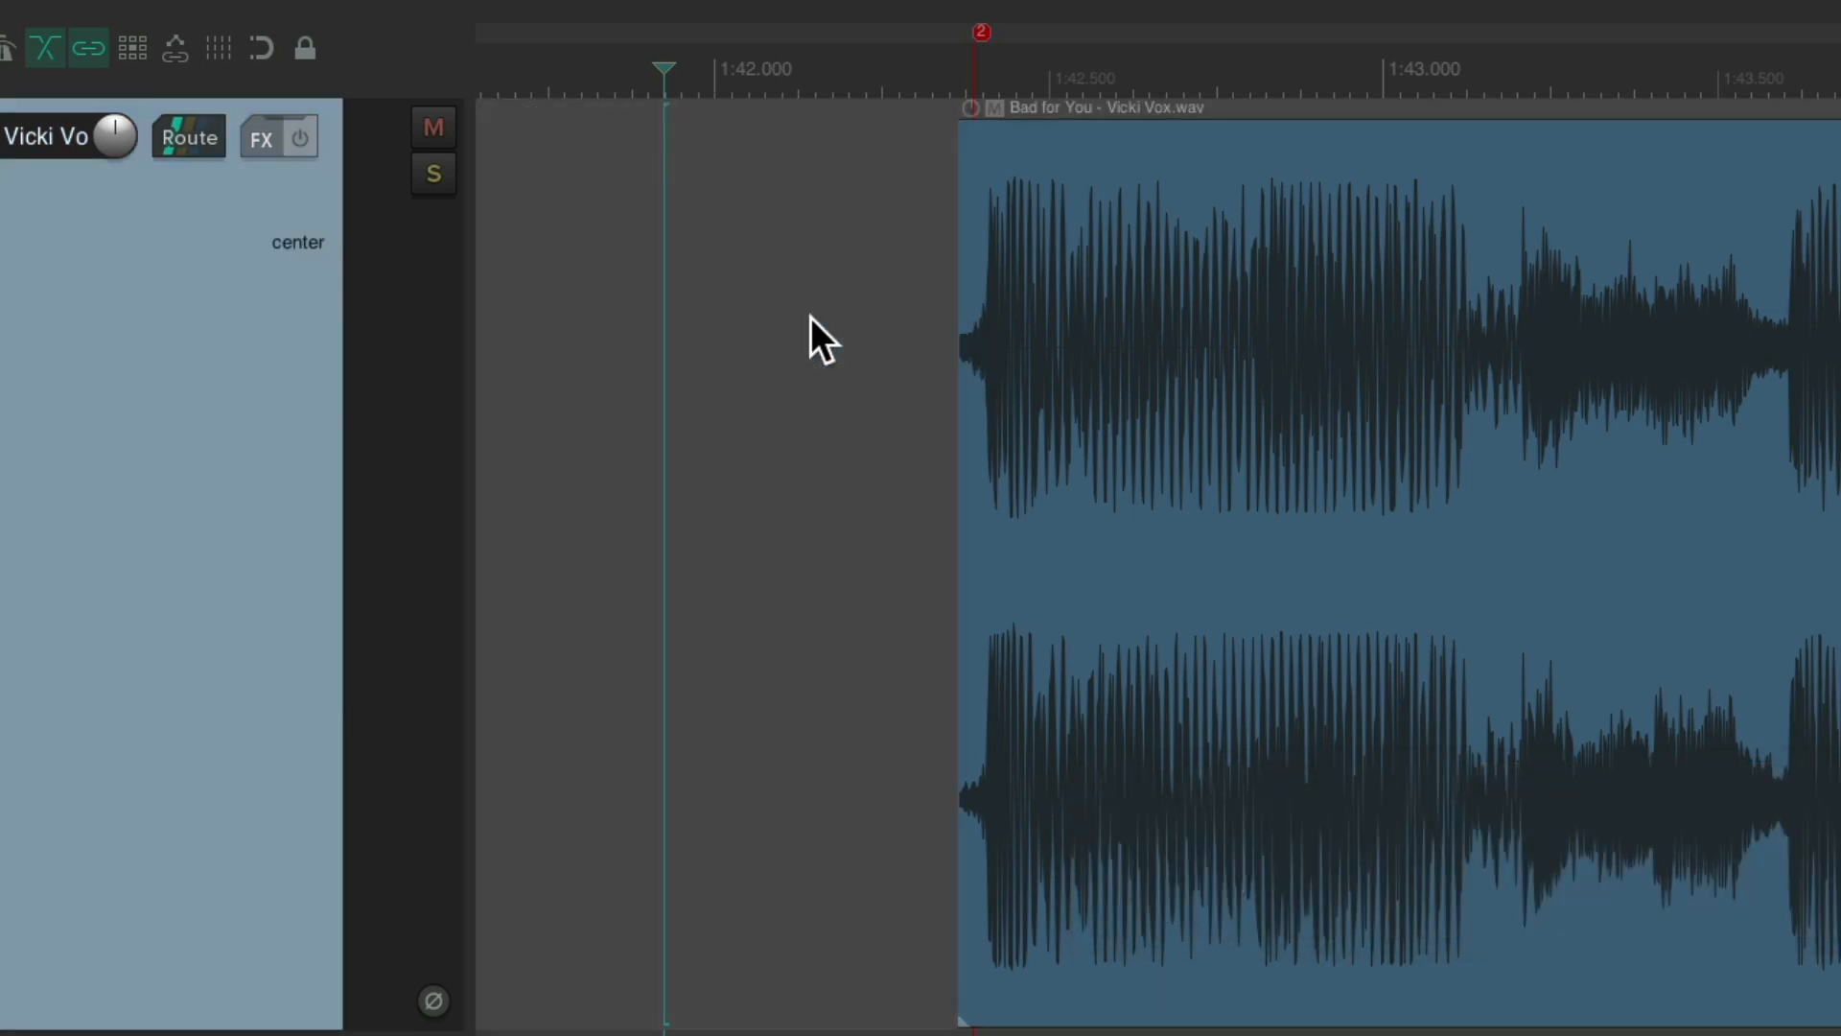
{"action": "scroll", "coordinate": [809, 316], "scroll_direction": "down", "scroll_amount": 10}
{"action": "left_click_drag", "start_coordinate": [1232, 271], "coordinate": [598, 360]}
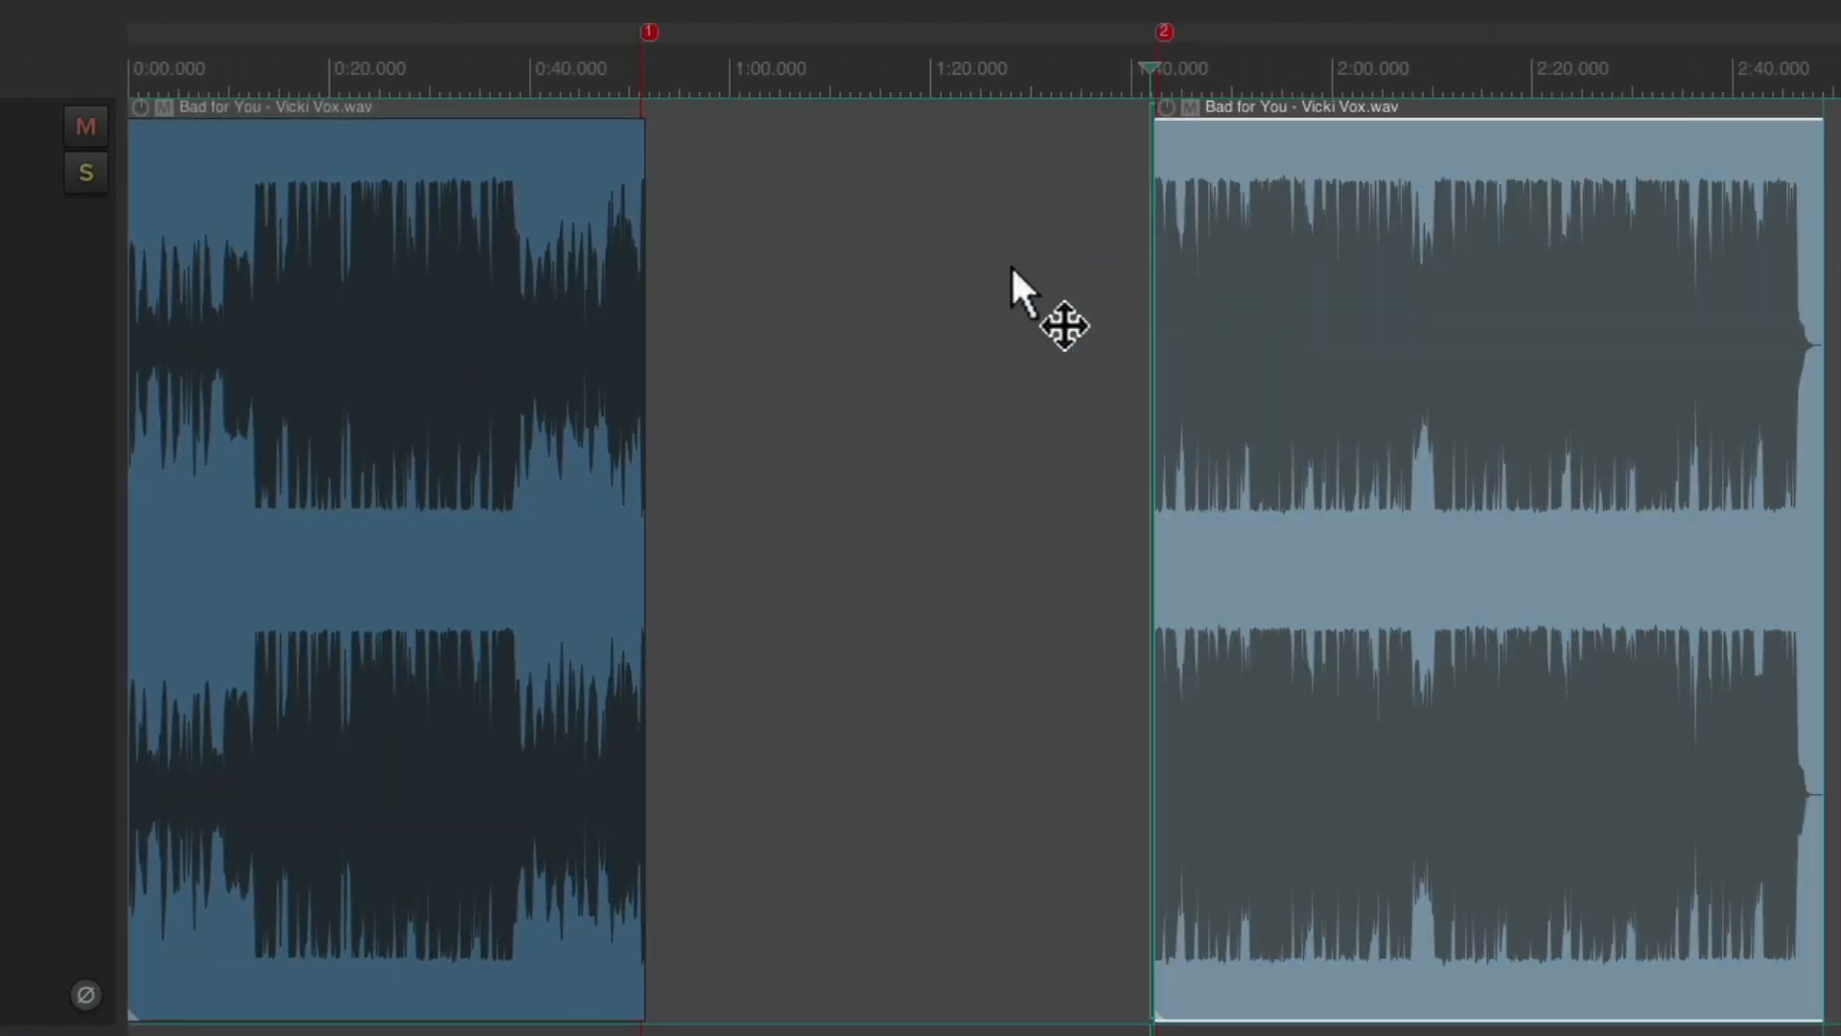
- Move the last item earlier to start at about 0:51.54, leaving only a small gap after the first item
{"action": "scroll", "coordinate": [634, 542], "scroll_direction": "up", "scroll_amount": 5}
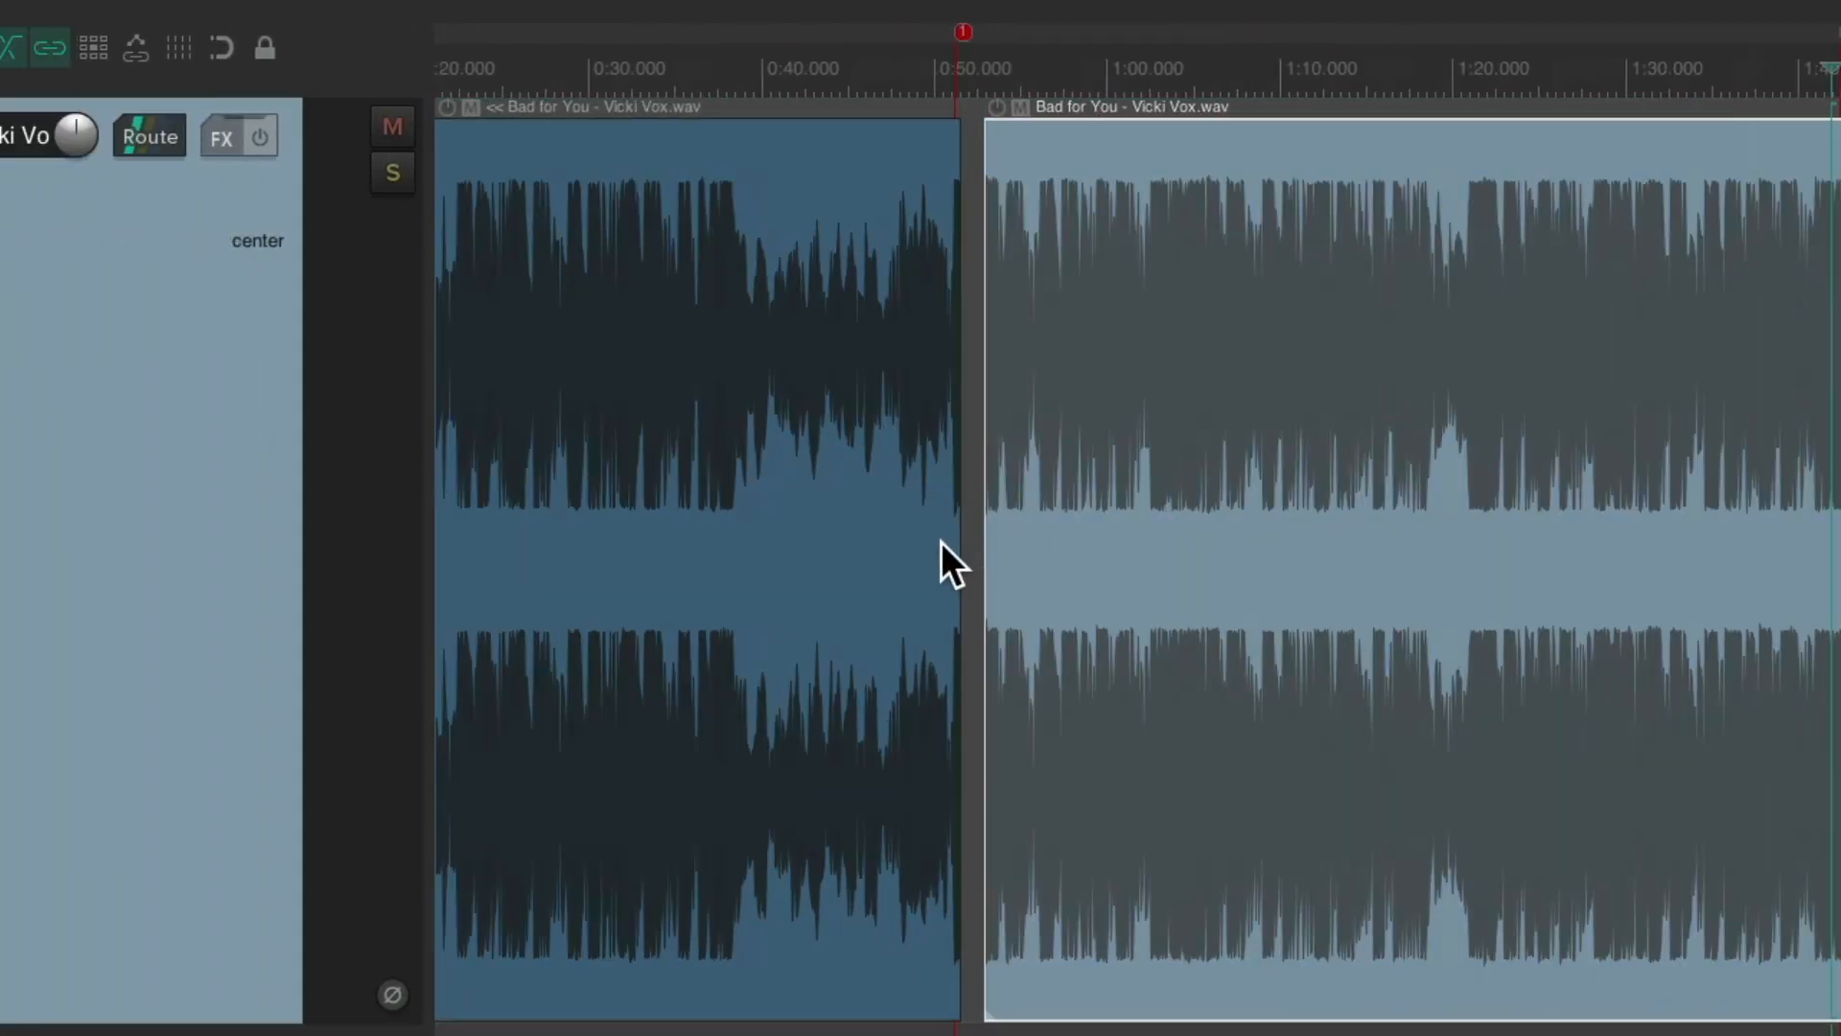
{"action": "scroll", "coordinate": [949, 543], "scroll_direction": "up", "scroll_amount": 8}
{"action": "left_click_drag", "start_coordinate": [1713, 411], "coordinate": [1023, 478]}
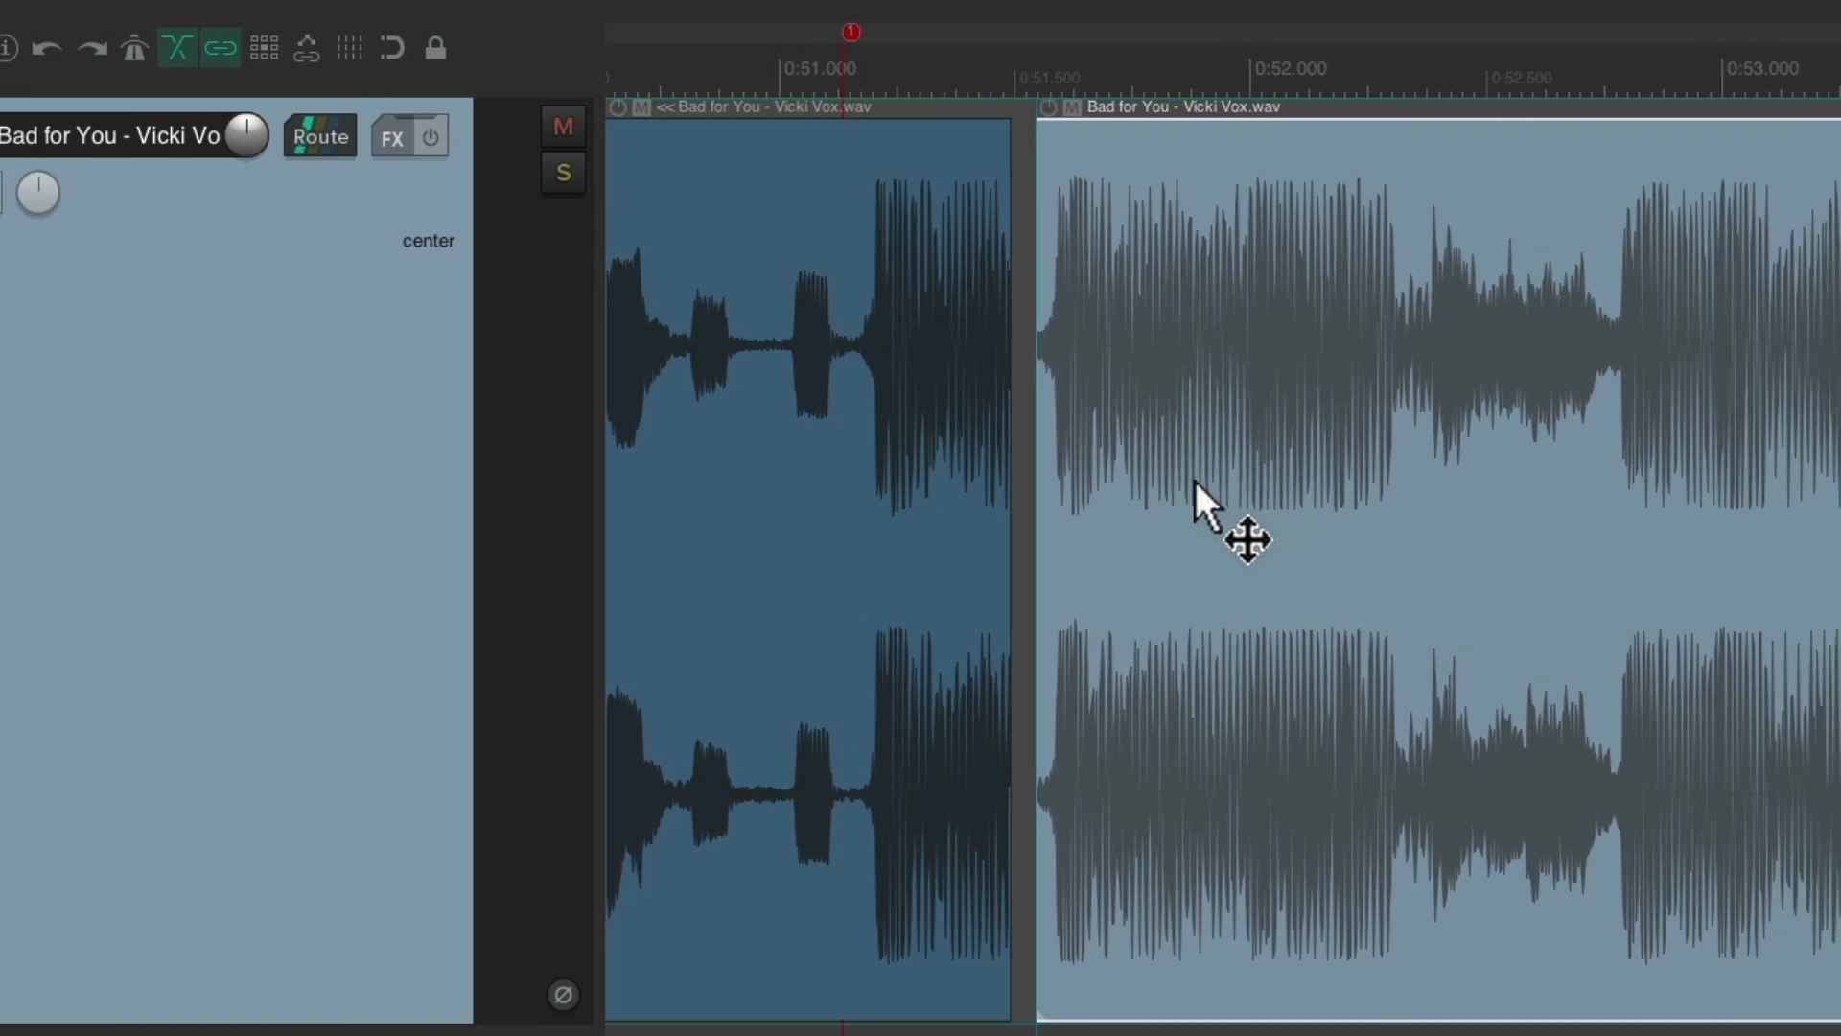
{"action": "scroll", "coordinate": [959, 568], "scroll_direction": "up", "scroll_amount": 4}
{"action": "scroll", "coordinate": [1159, 571], "scroll_direction": "down", "scroll_amount": 2}
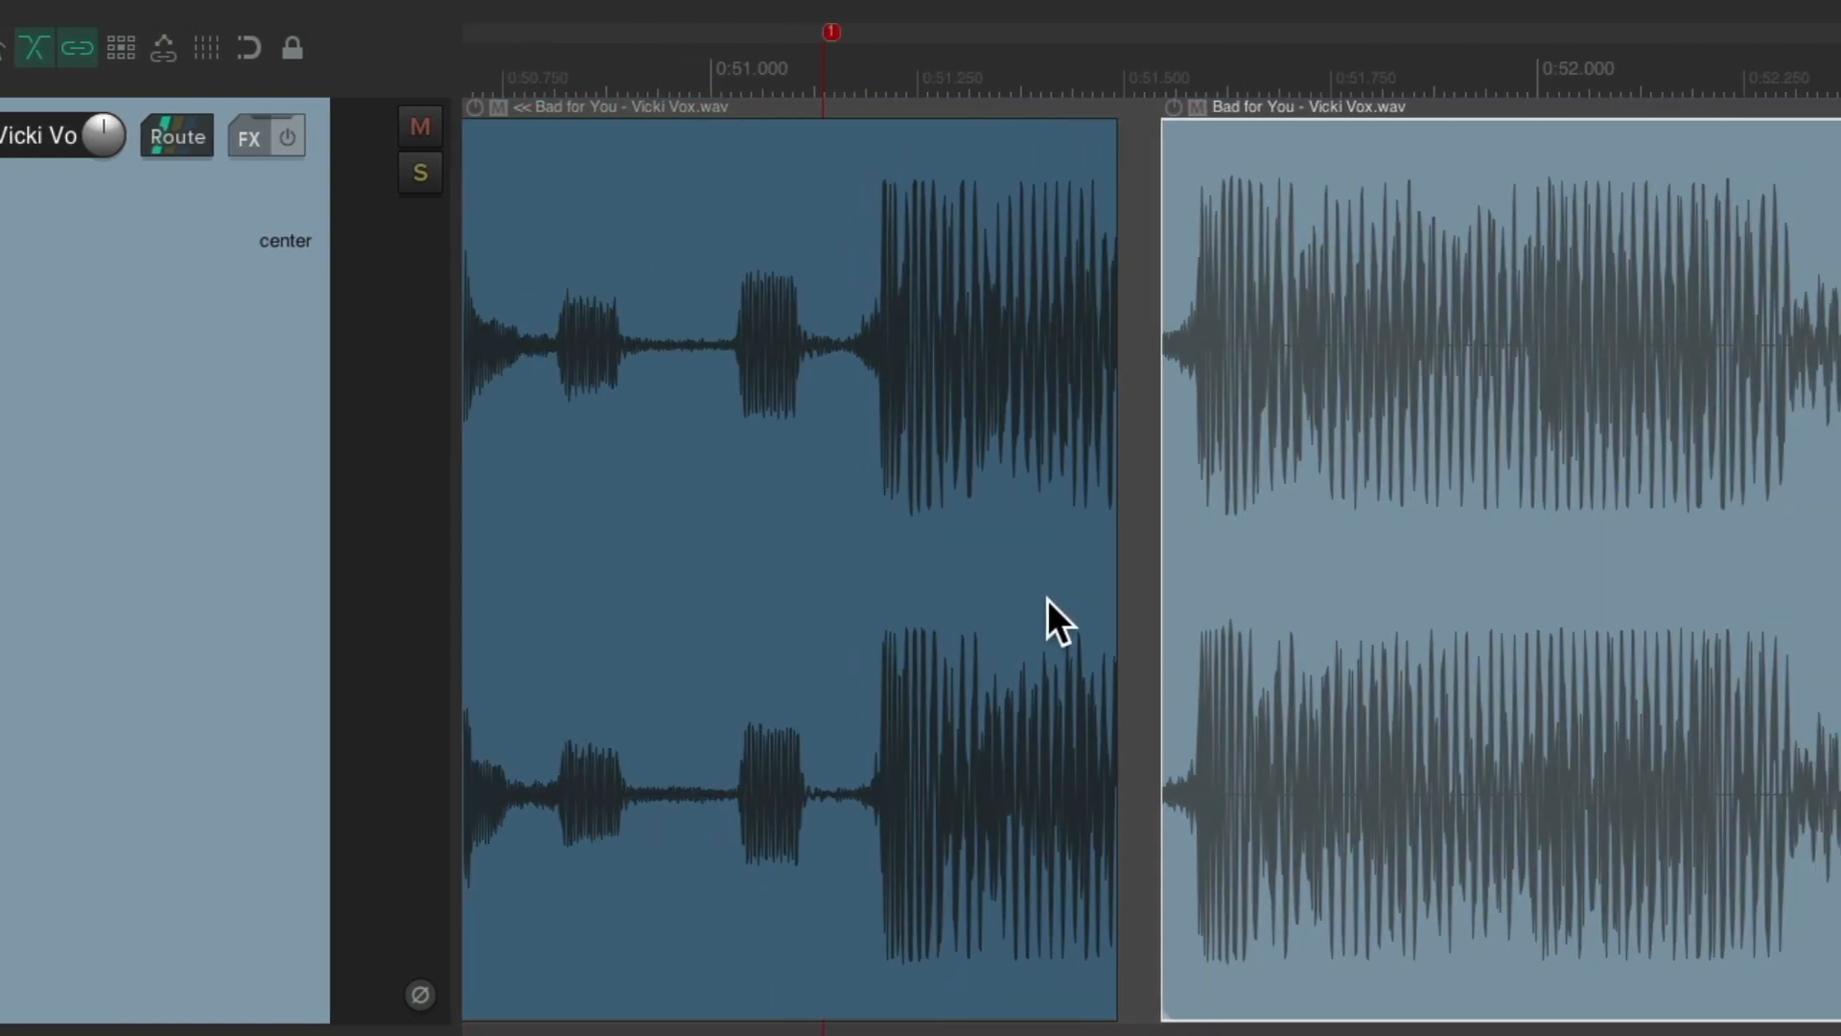
- Deselect the item and audition the join between the two items from just before 0:51
{"action": "left_click", "coordinate": [675, 1029]}
{"action": "key", "text": "space"}
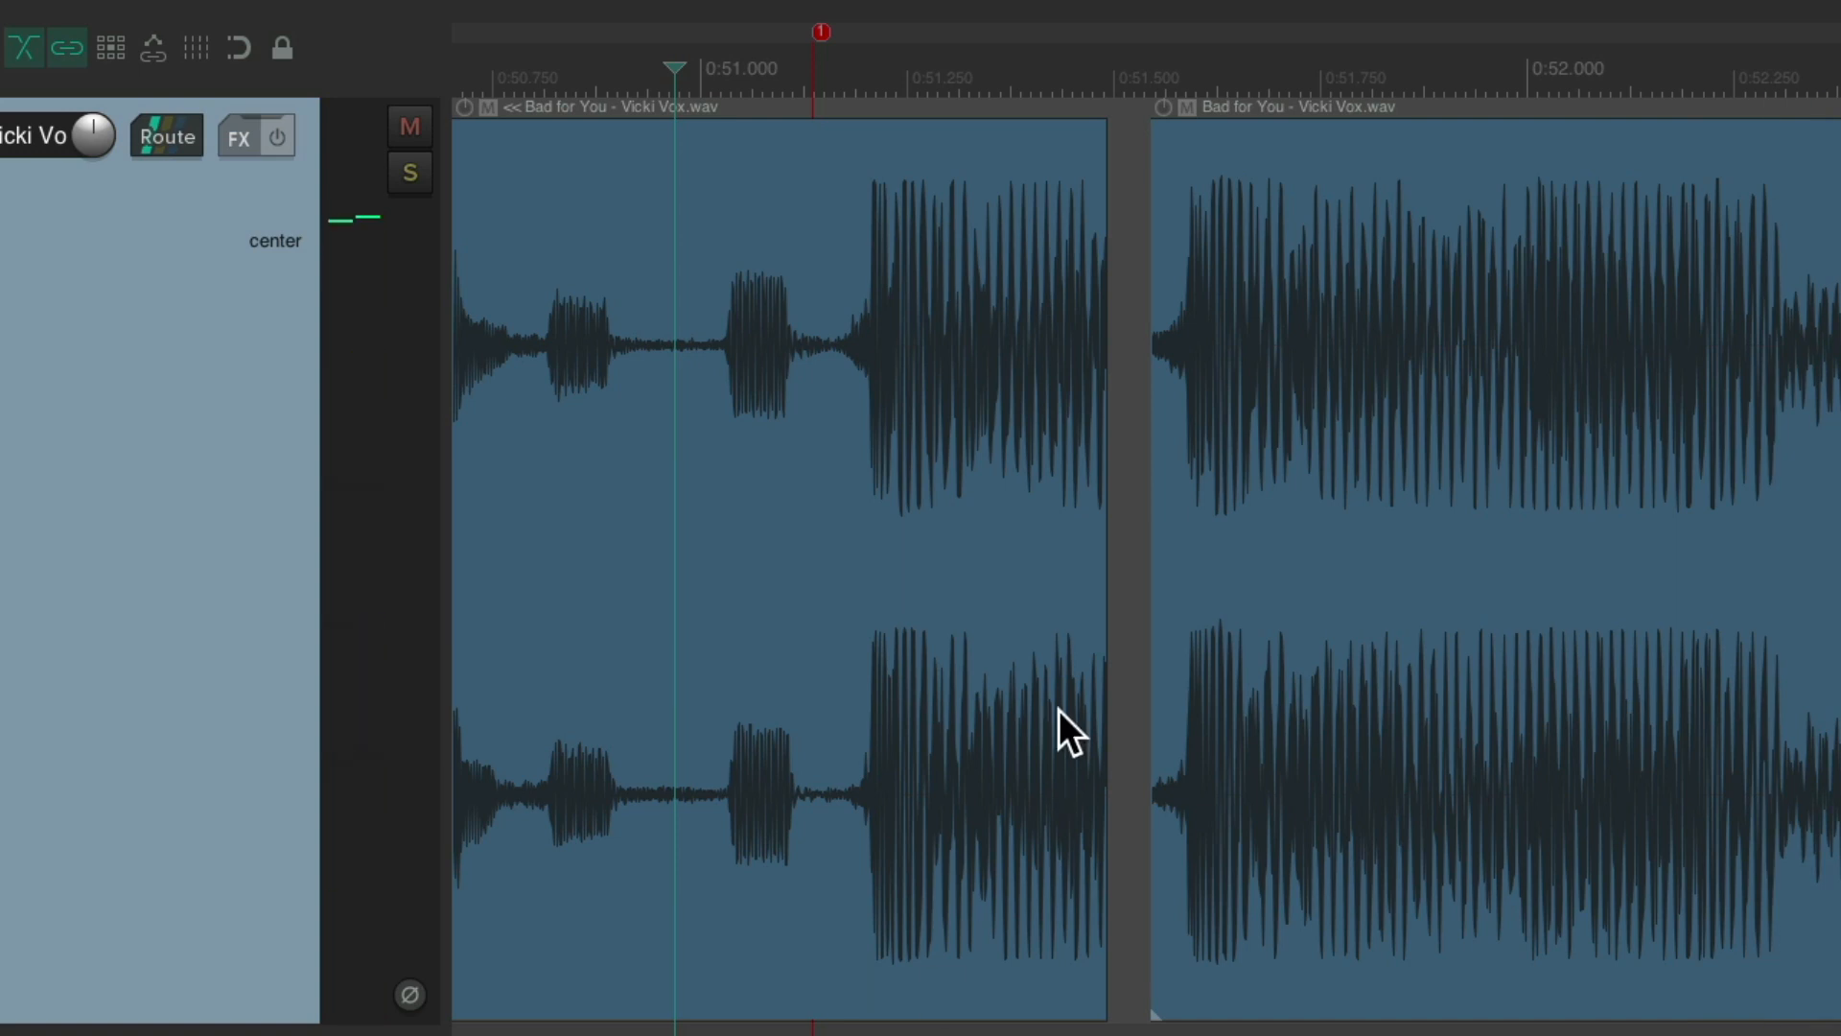
{"action": "key", "text": "space"}
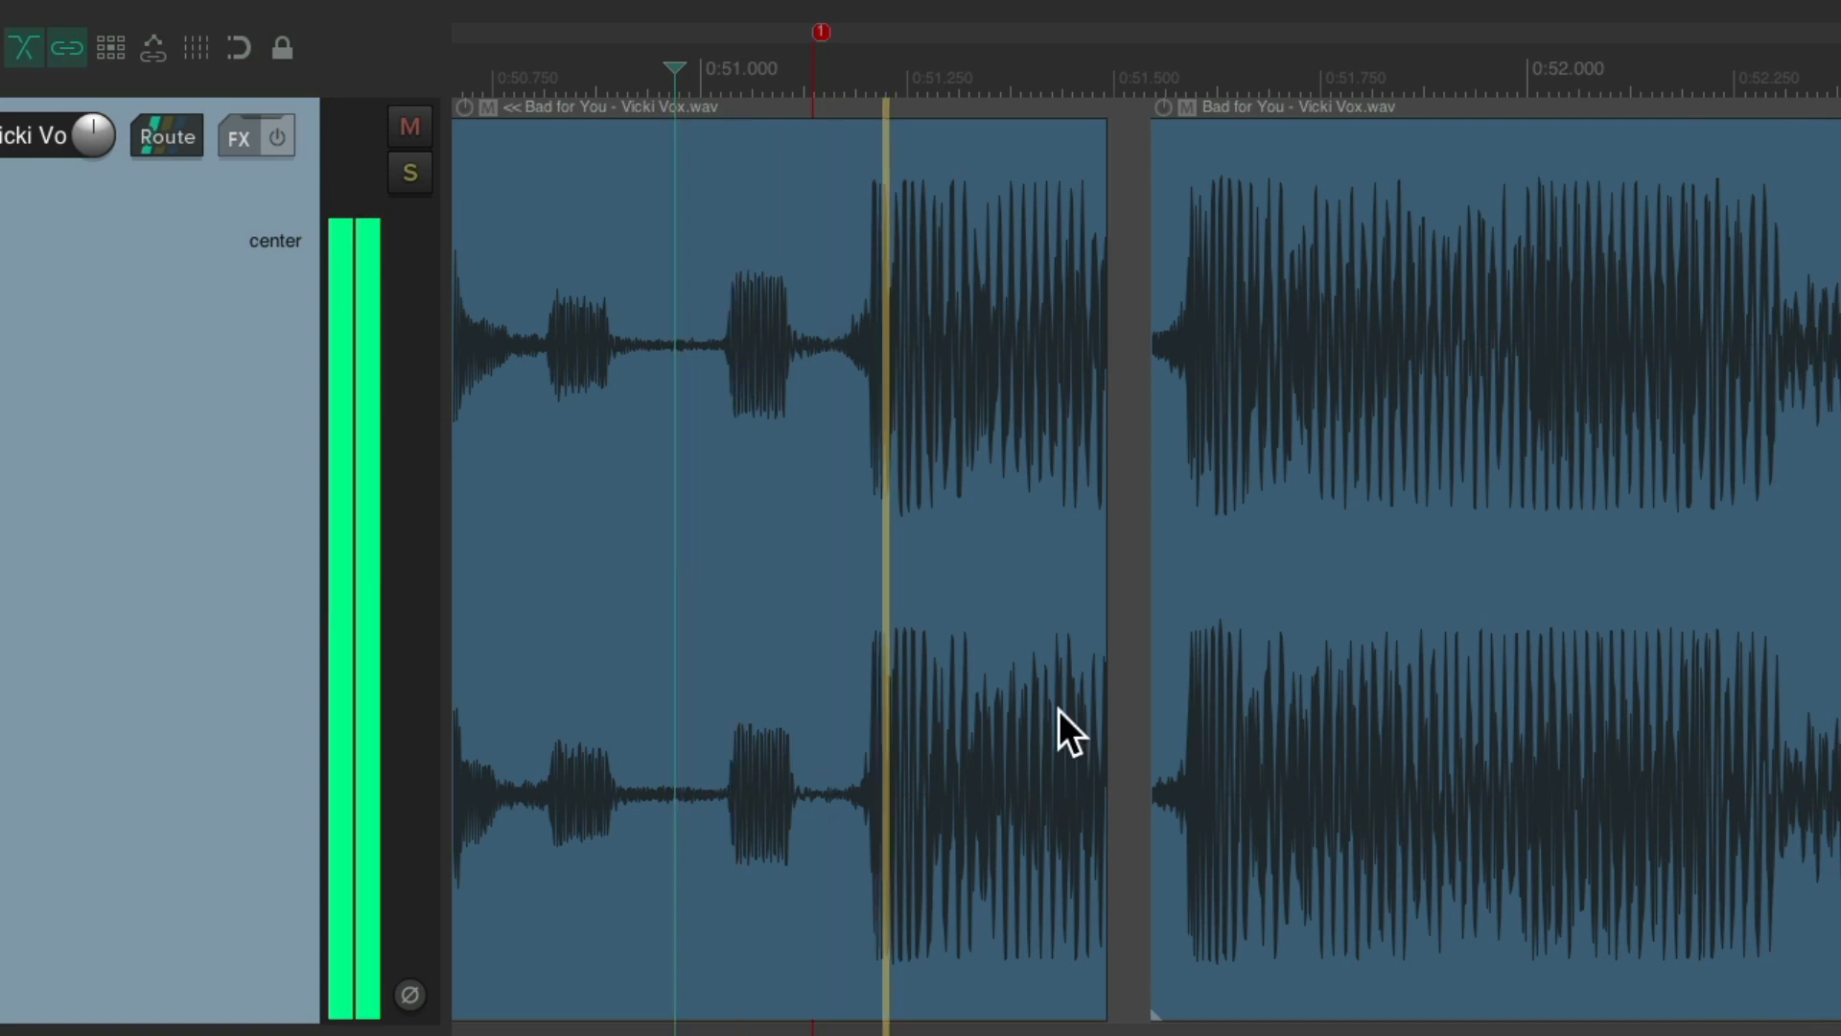
{"action": "key", "text": "space"}
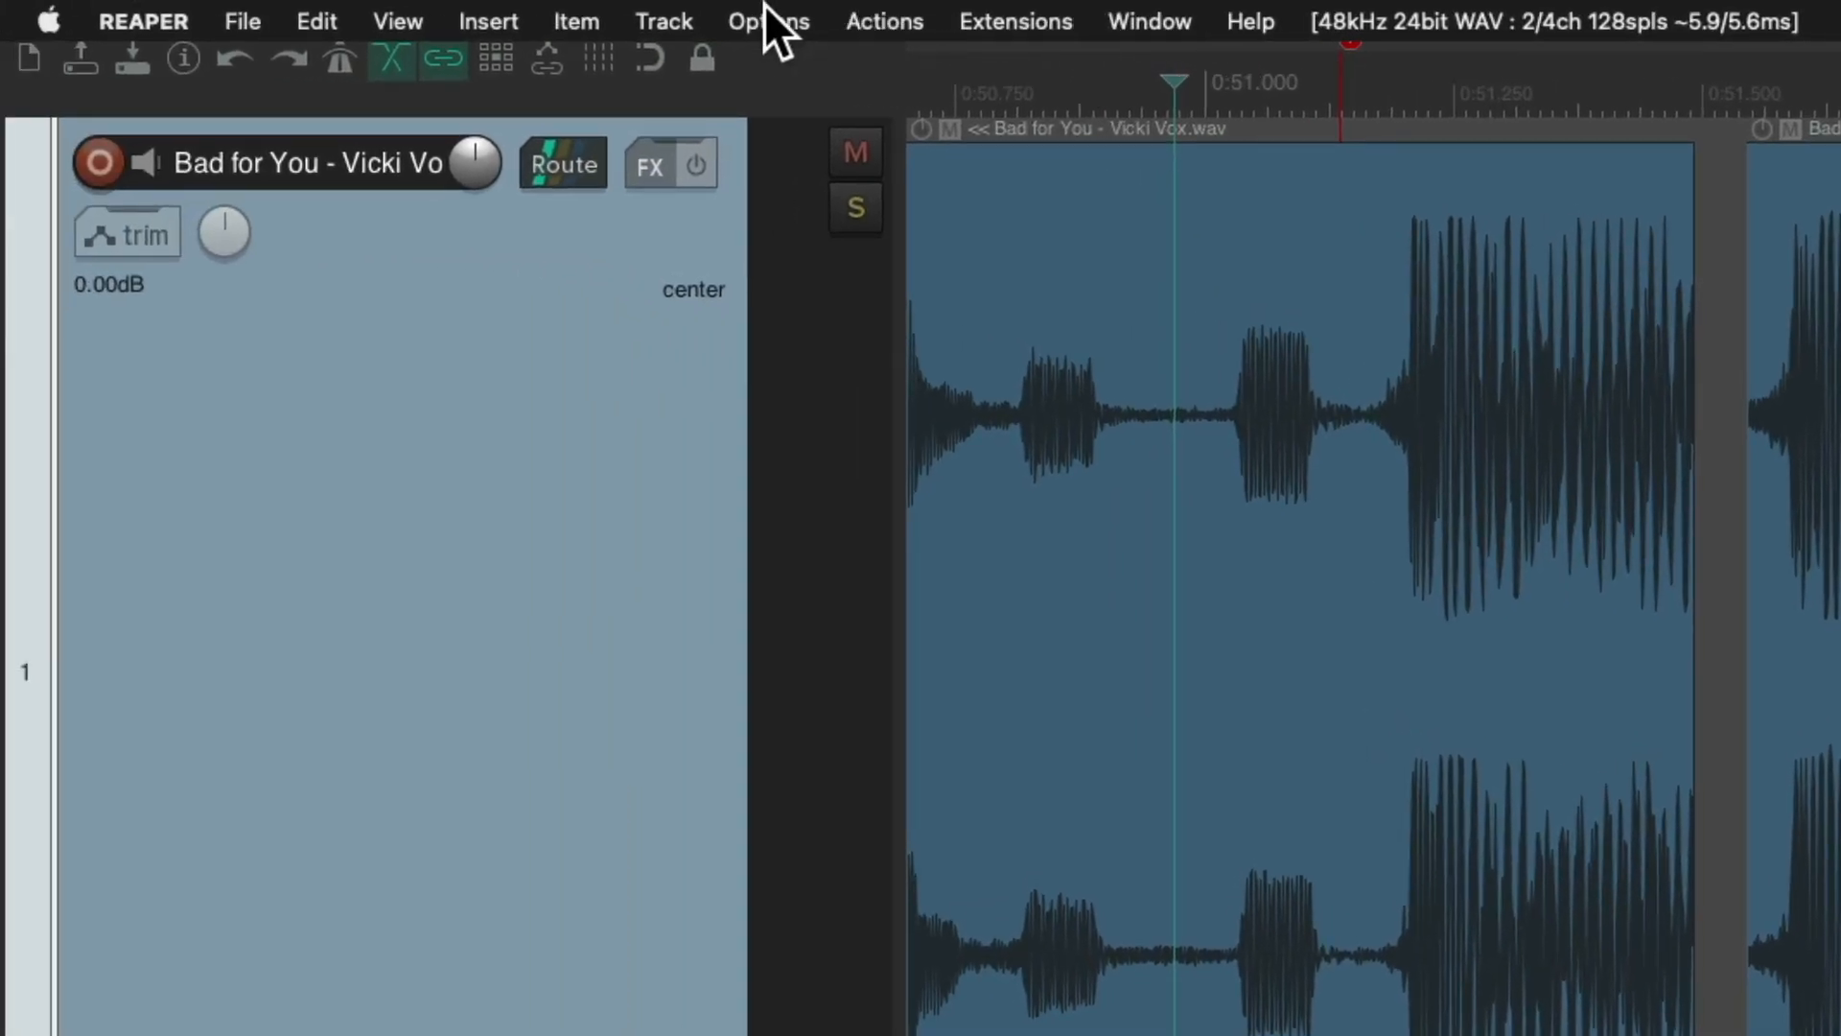
- Turn off auto-crossfading of media items and trimming of content behind media items when editing
{"action": "left_click", "coordinate": [764, 18]}
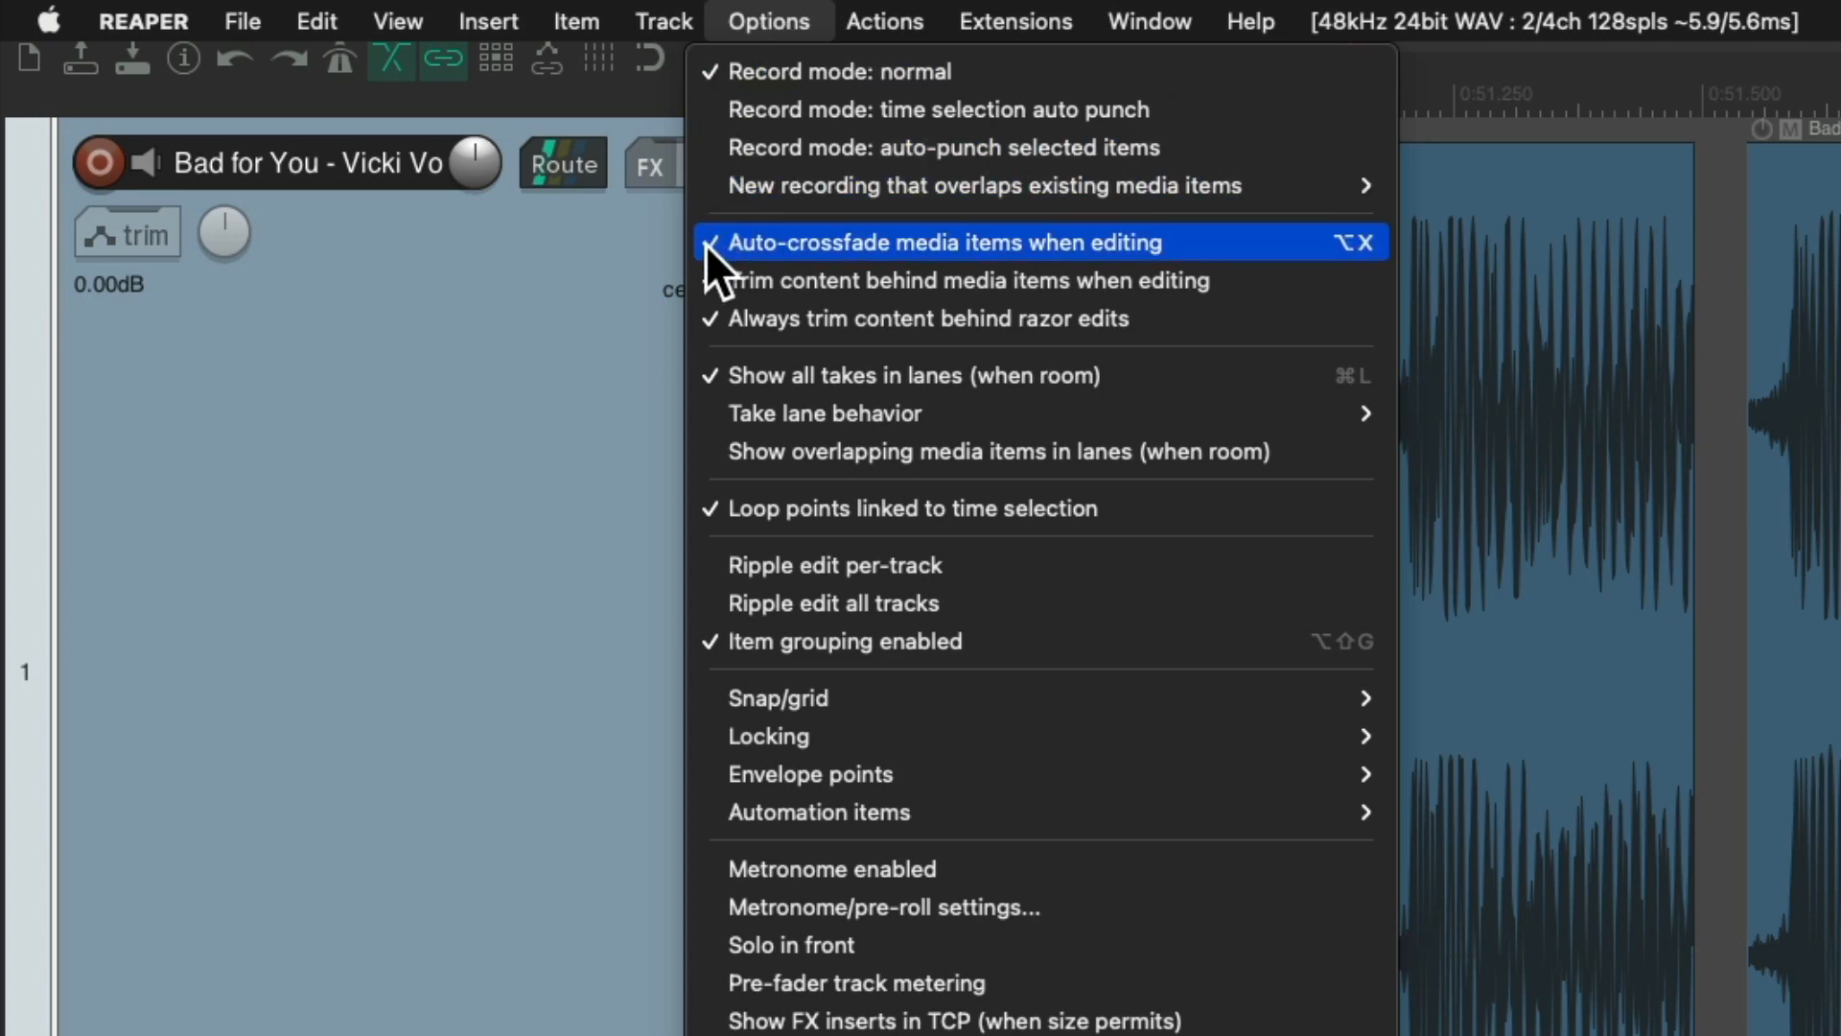
{"action": "left_click", "coordinate": [710, 246]}
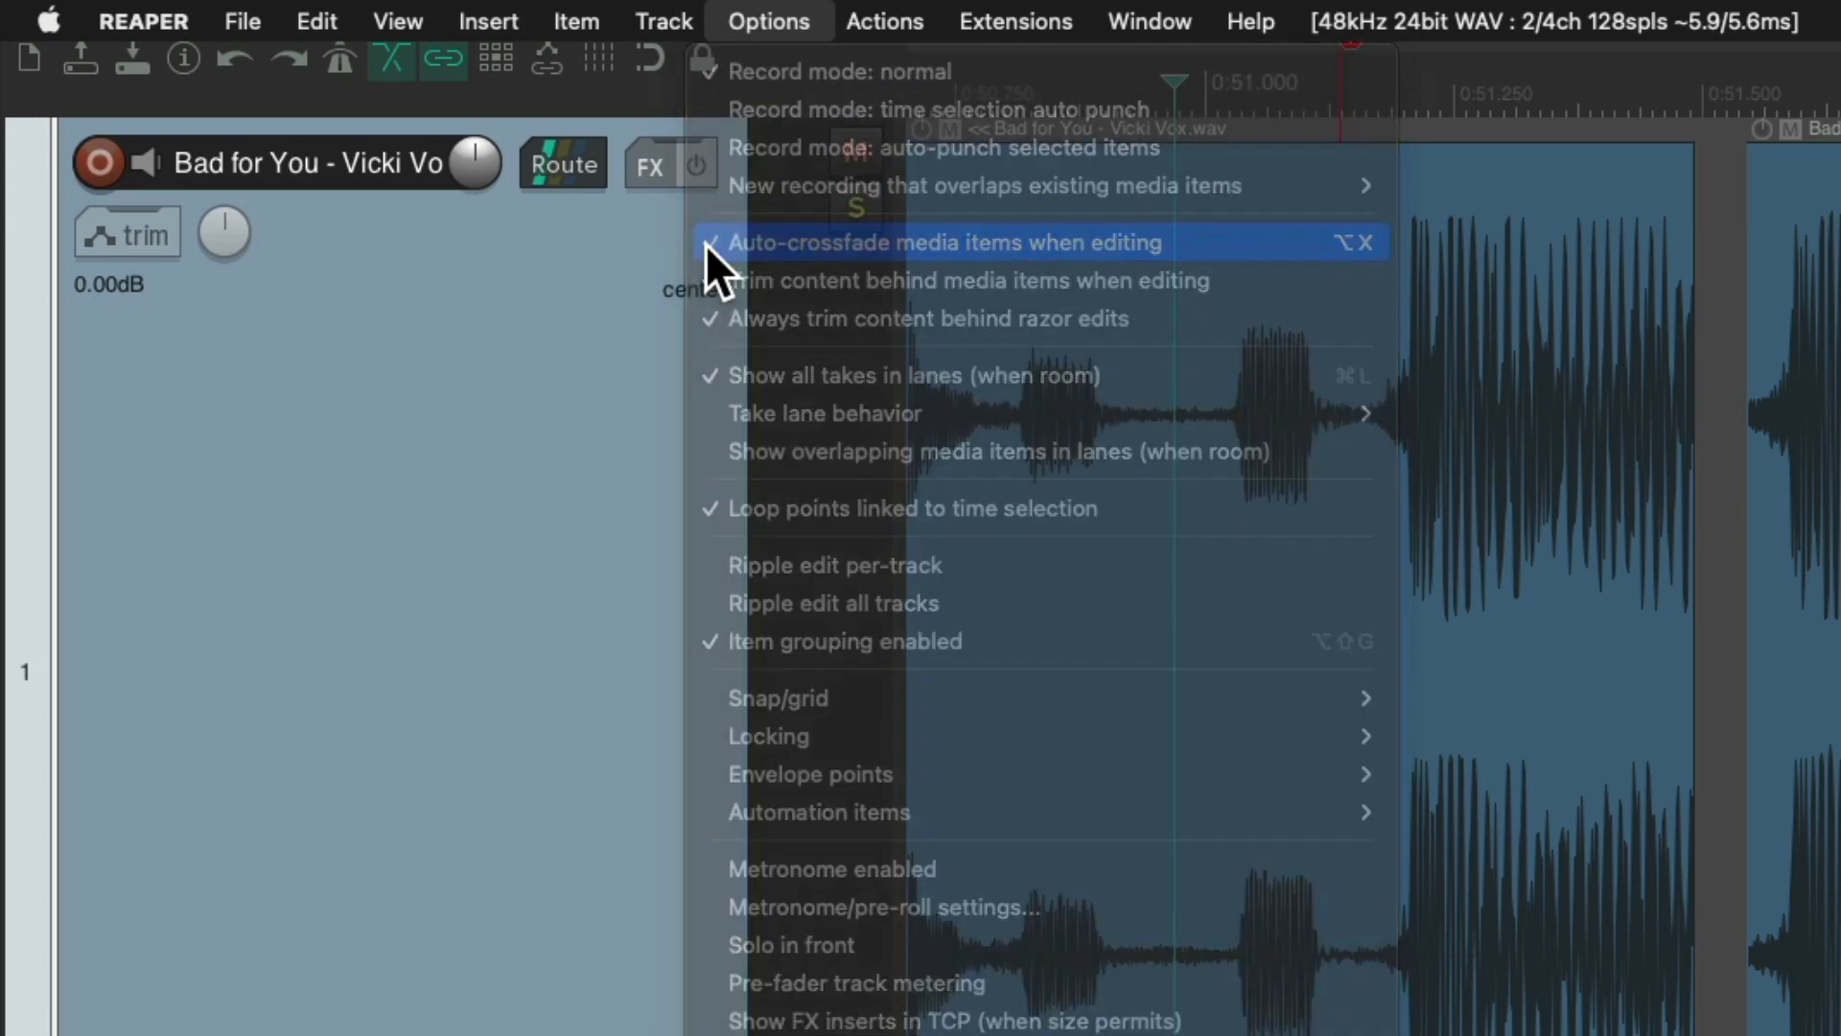
{"action": "left_click", "coordinate": [762, 20]}
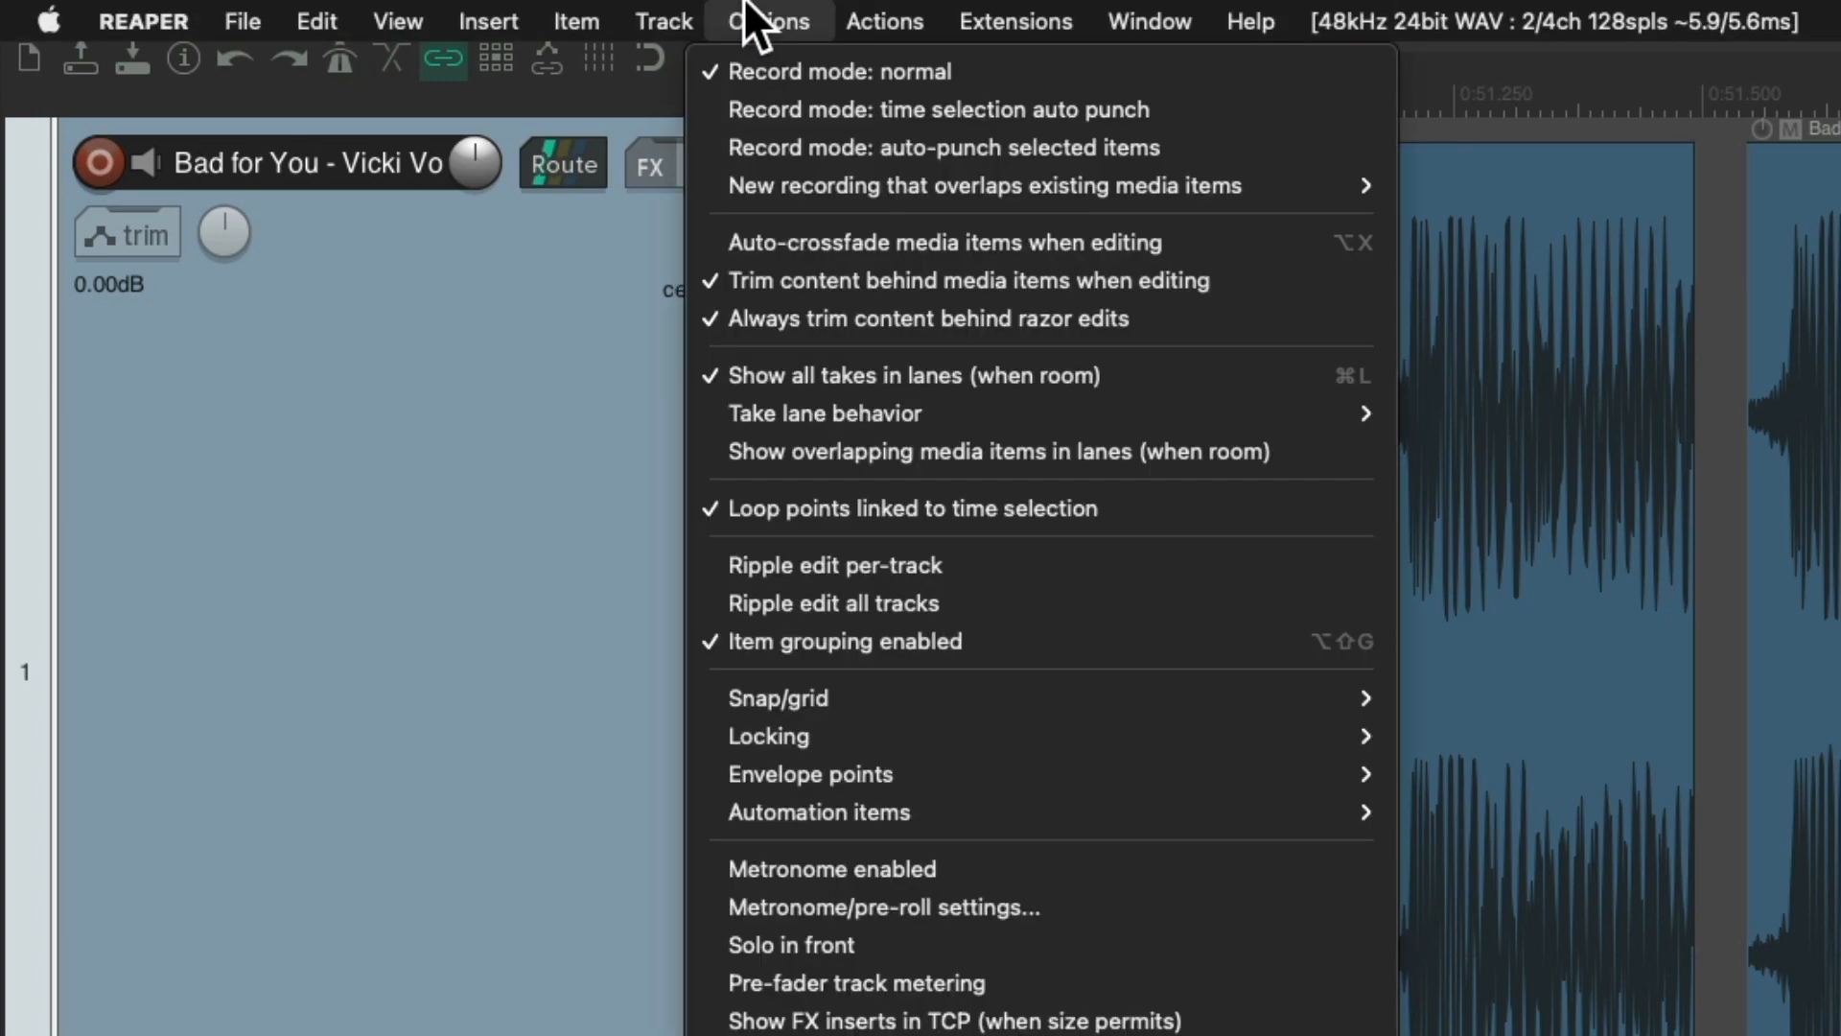
{"action": "left_click", "coordinate": [729, 281]}
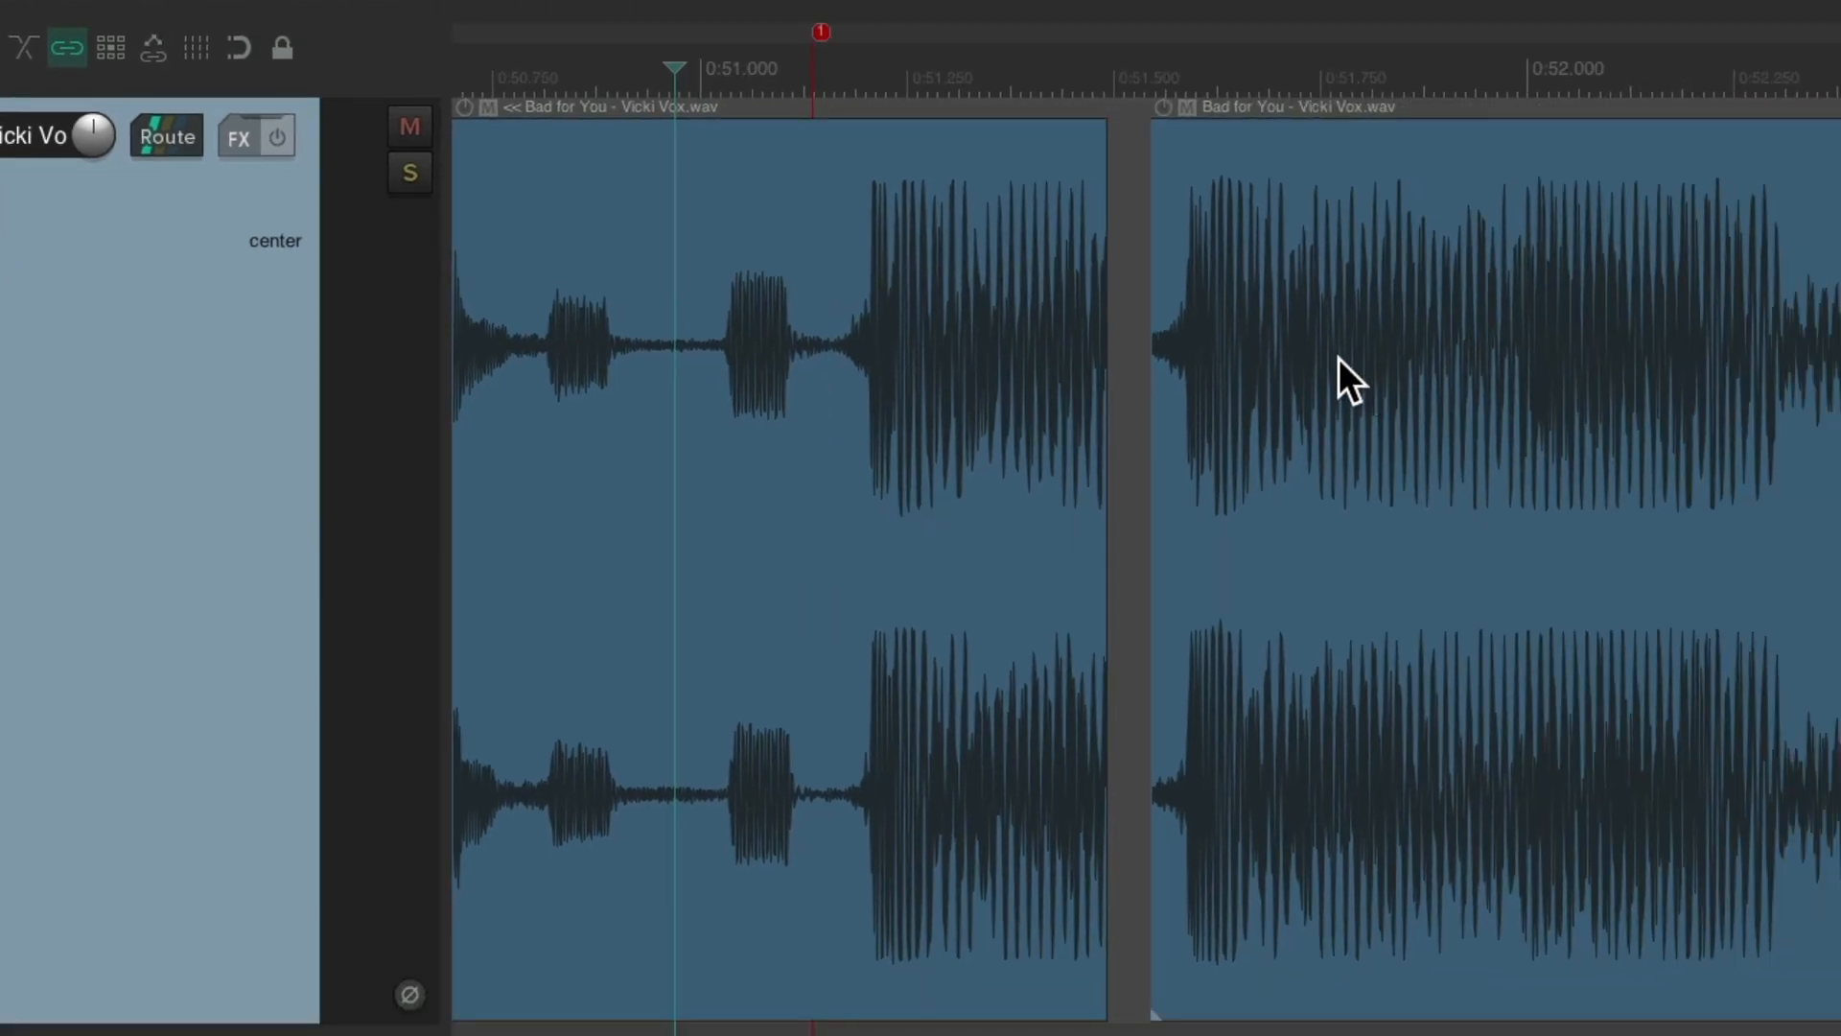
- Move the second item earlier to overlap the first from about 0:51.16, then nudge it until the two waveforms' peaks line up
{"action": "scroll", "coordinate": [946, 449], "scroll_direction": "up", "scroll_amount": 3}
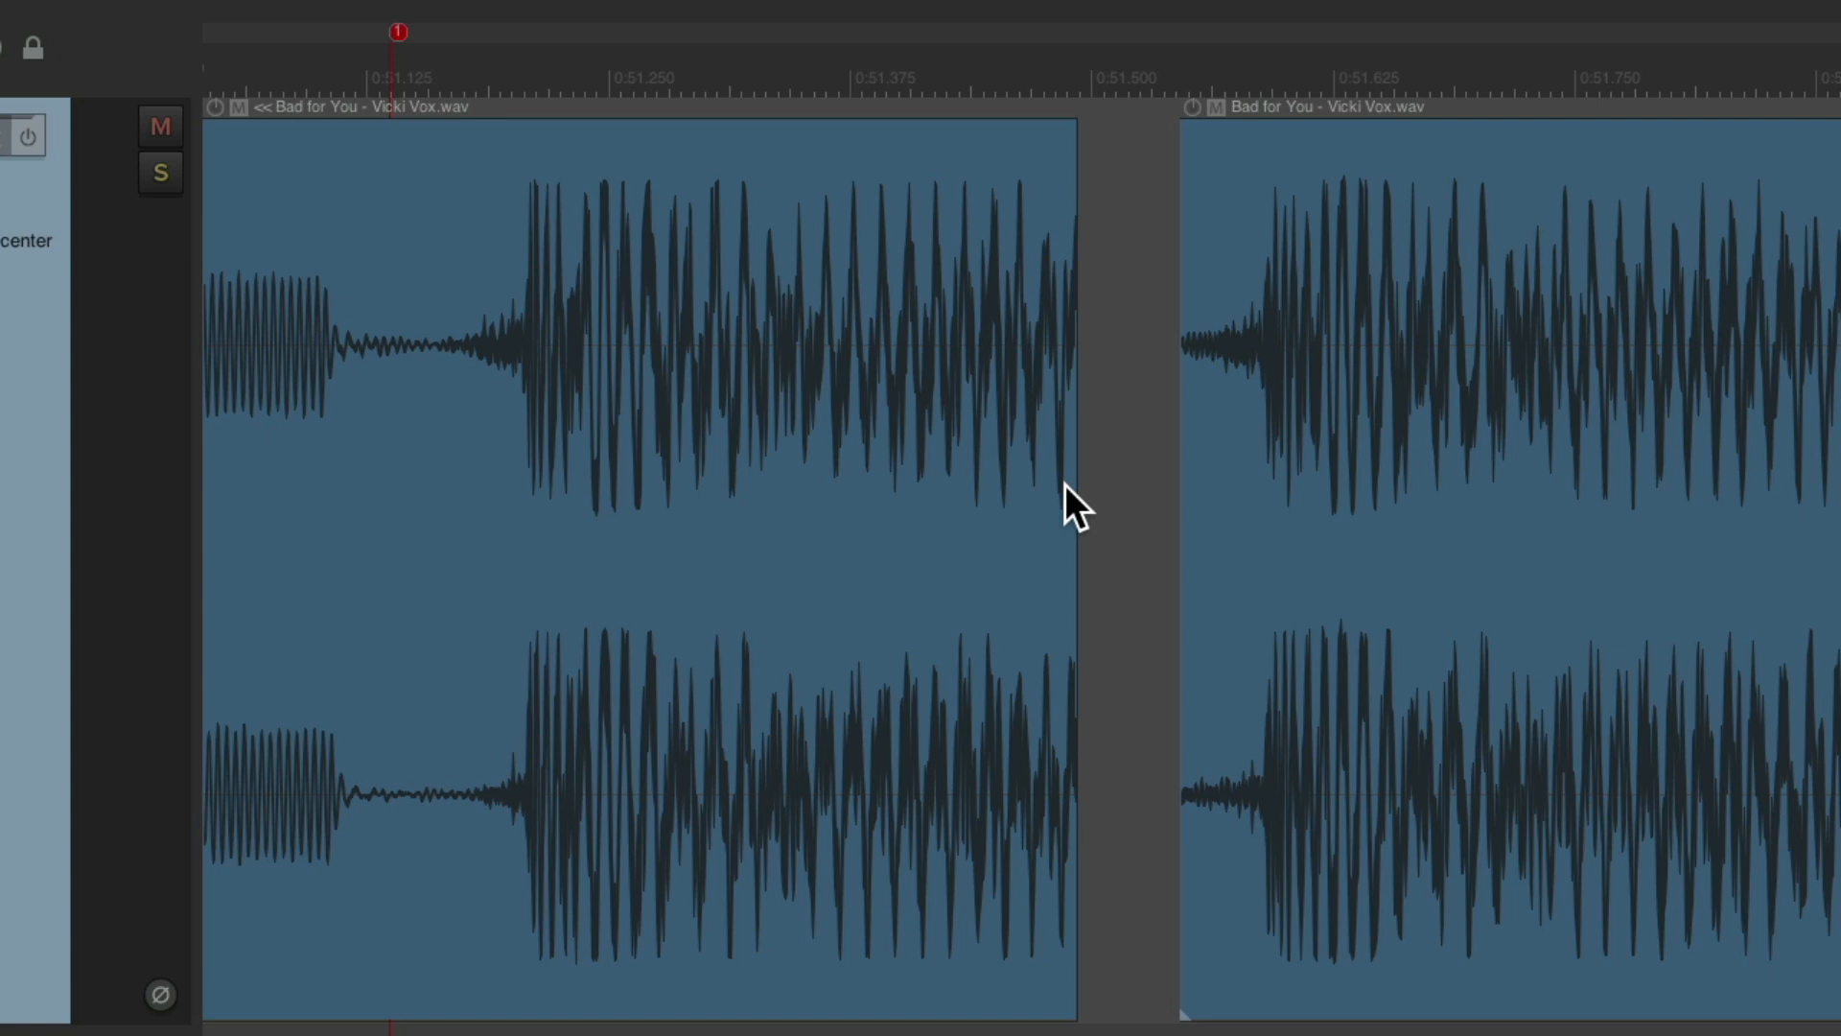
{"action": "scroll", "coordinate": [628, 539], "scroll_direction": "up", "scroll_amount": 3}
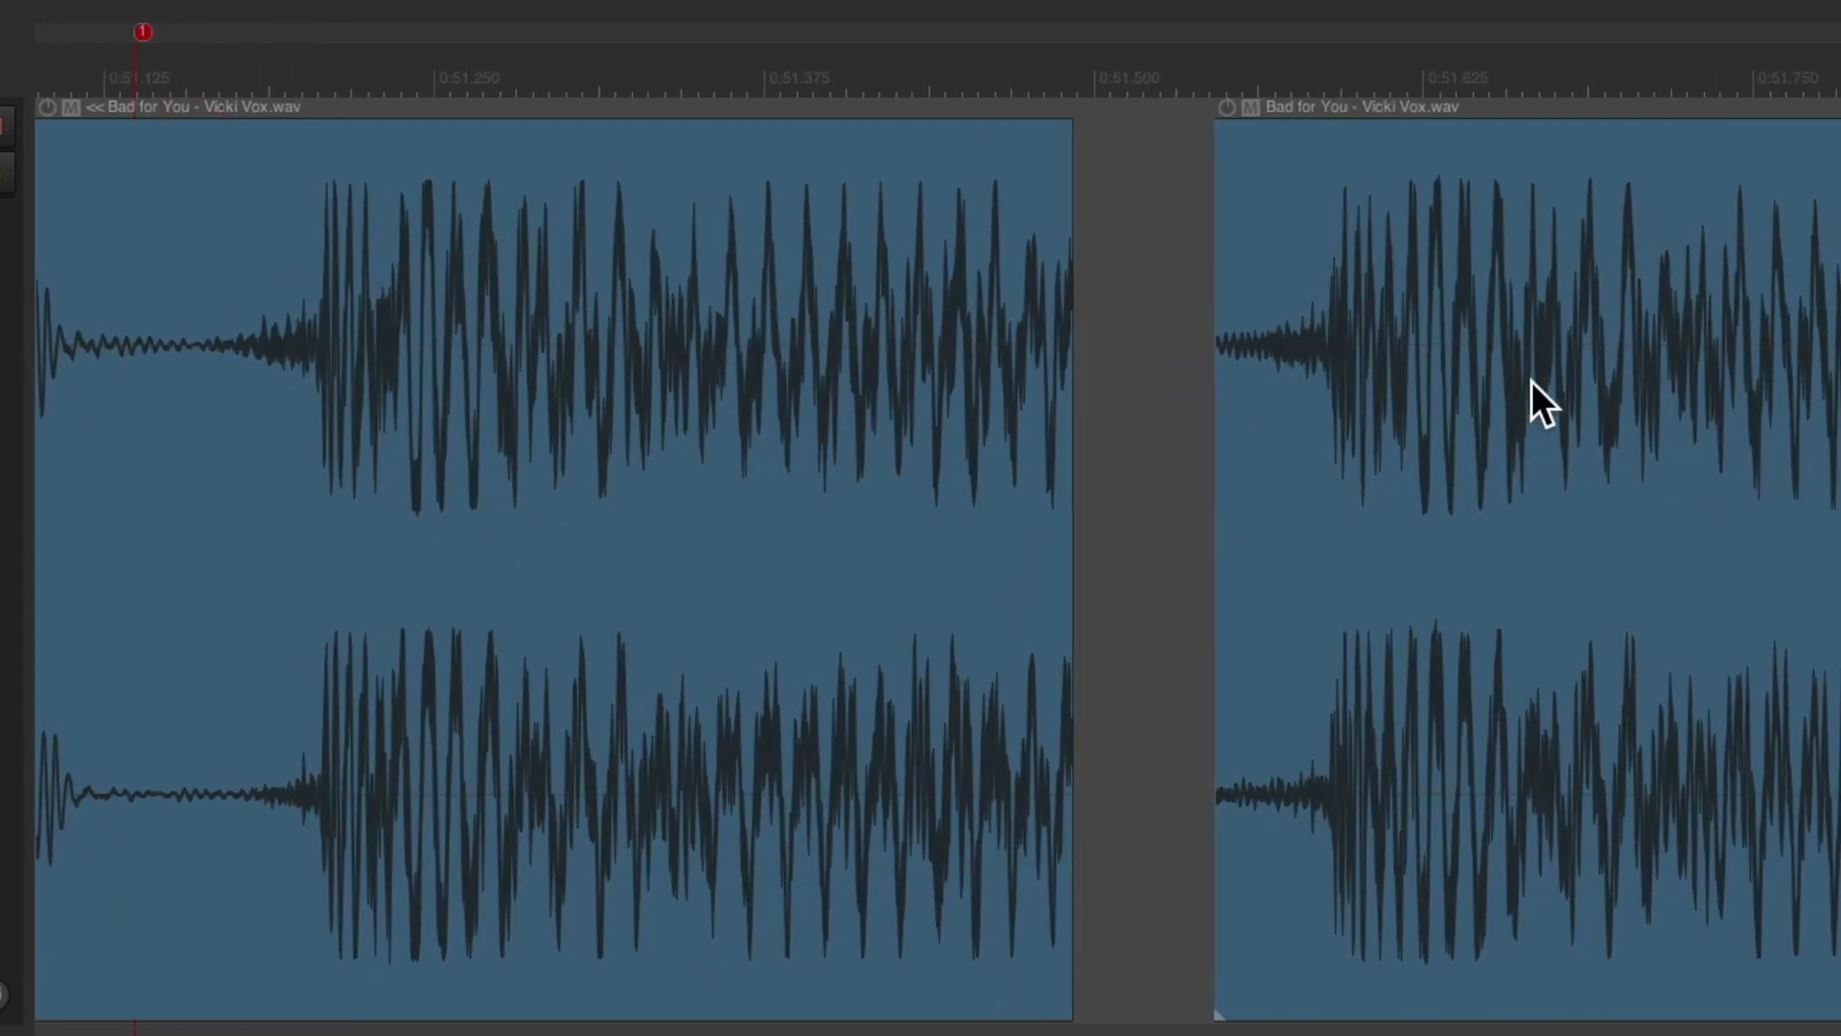
{"action": "left_click_drag", "start_coordinate": [1533, 381], "coordinate": [516, 324]}
{"action": "scroll", "coordinate": [375, 522], "scroll_direction": "up", "scroll_amount": 3}
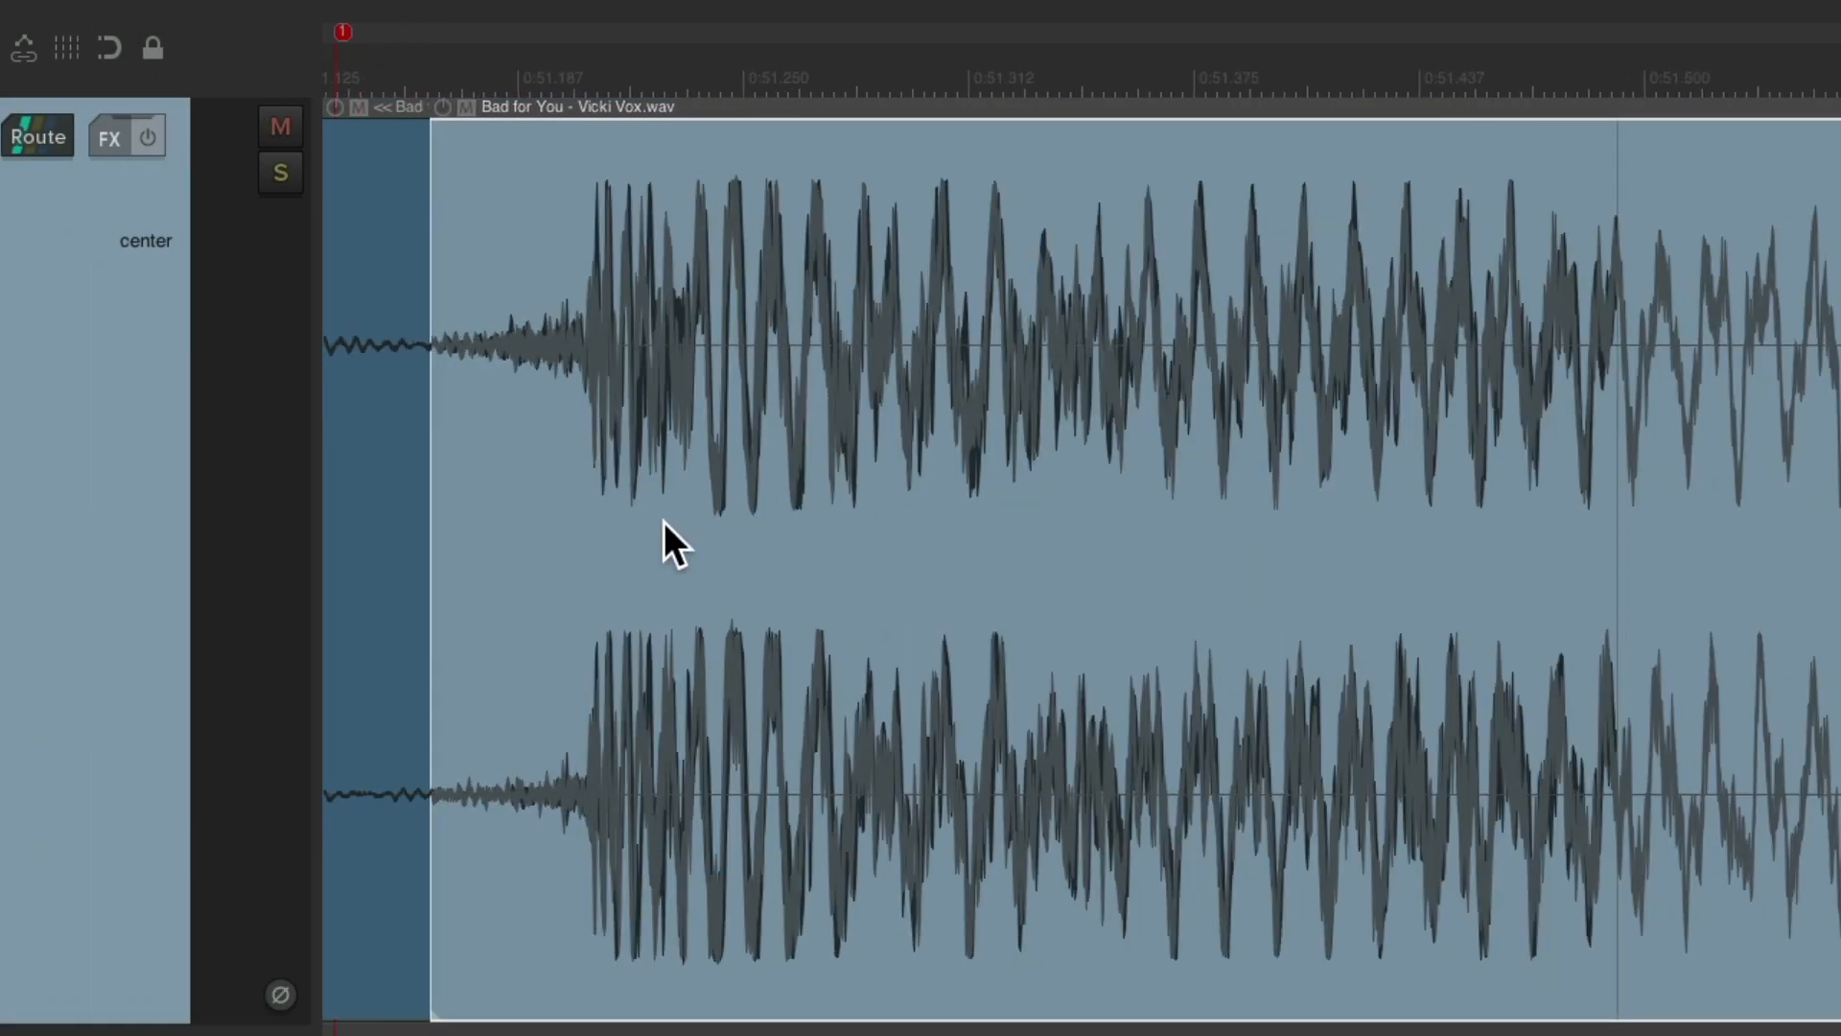
{"action": "scroll", "coordinate": [663, 521], "scroll_direction": "up", "scroll_amount": 3}
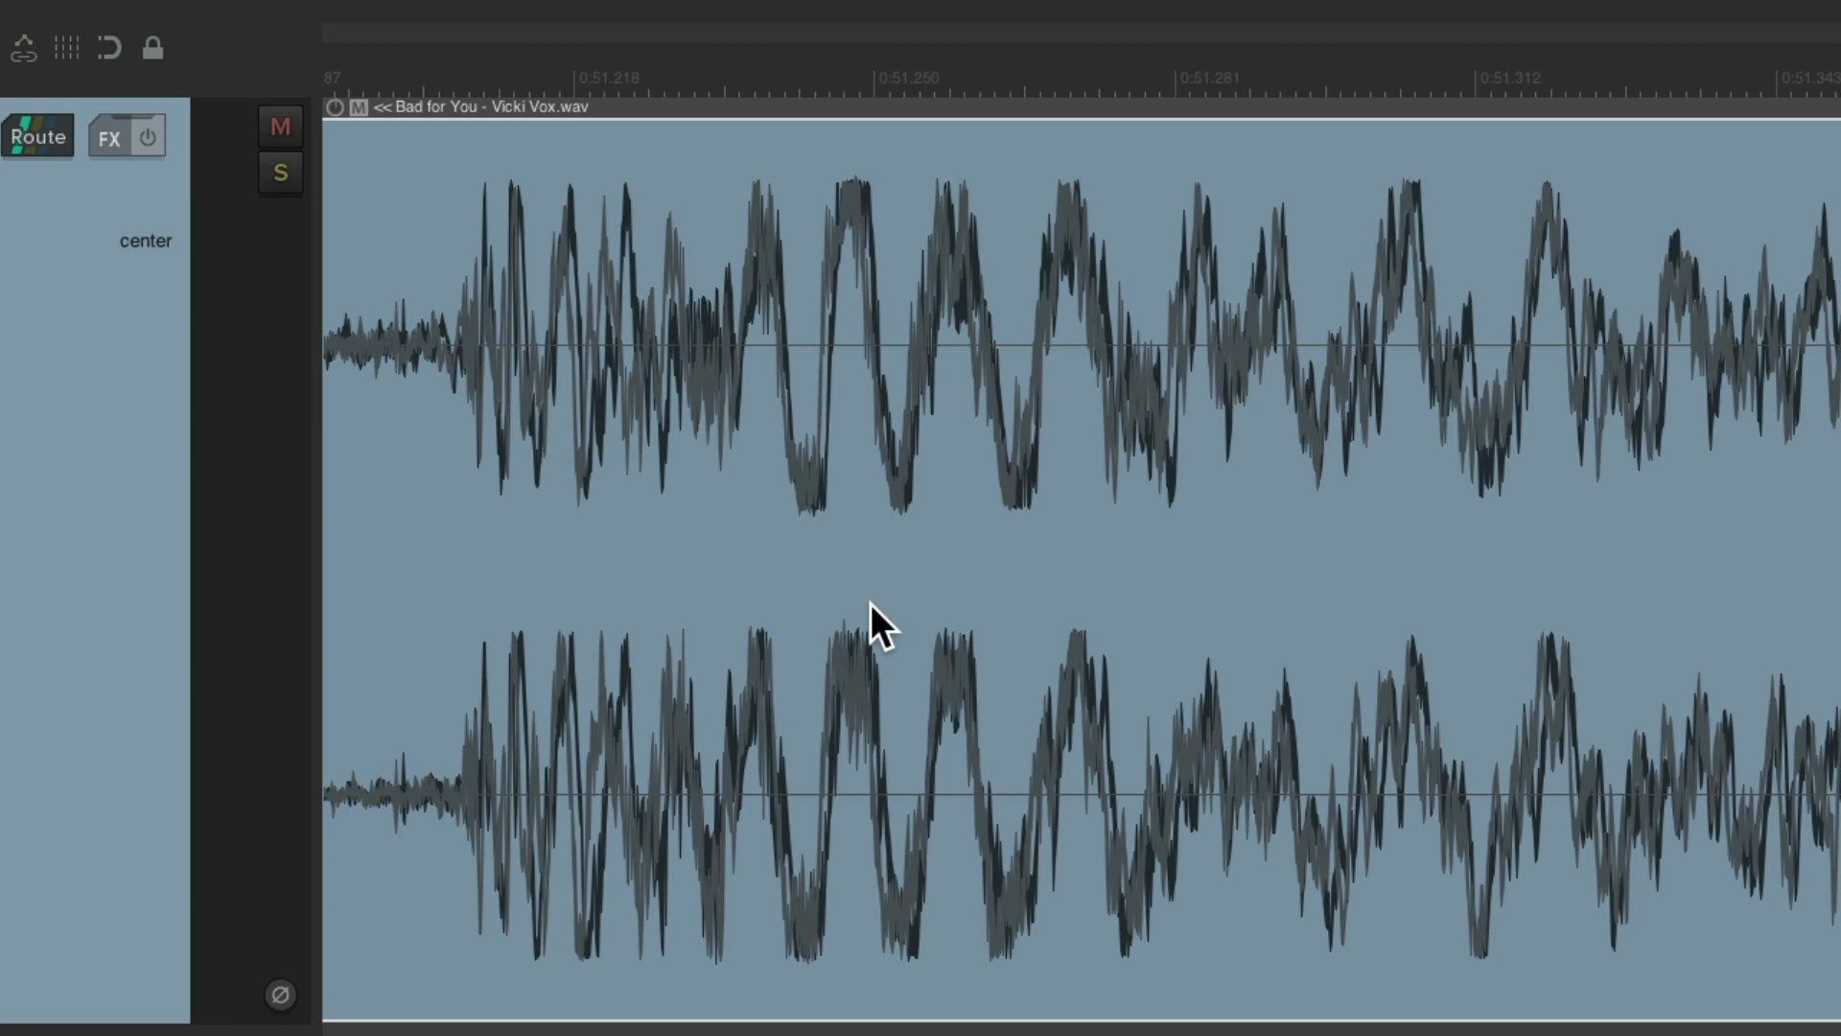
{"action": "scroll", "coordinate": [961, 611], "scroll_direction": "left", "scroll_amount": 2}
{"action": "mouse_move", "coordinate": [1003, 365]}
{"action": "left_mouse_down"}
{"action": "mouse_move", "coordinate": [1151, 385]}
{"action": "mouse_move", "coordinate": [1022, 373]}
{"action": "left_mouse_up"}
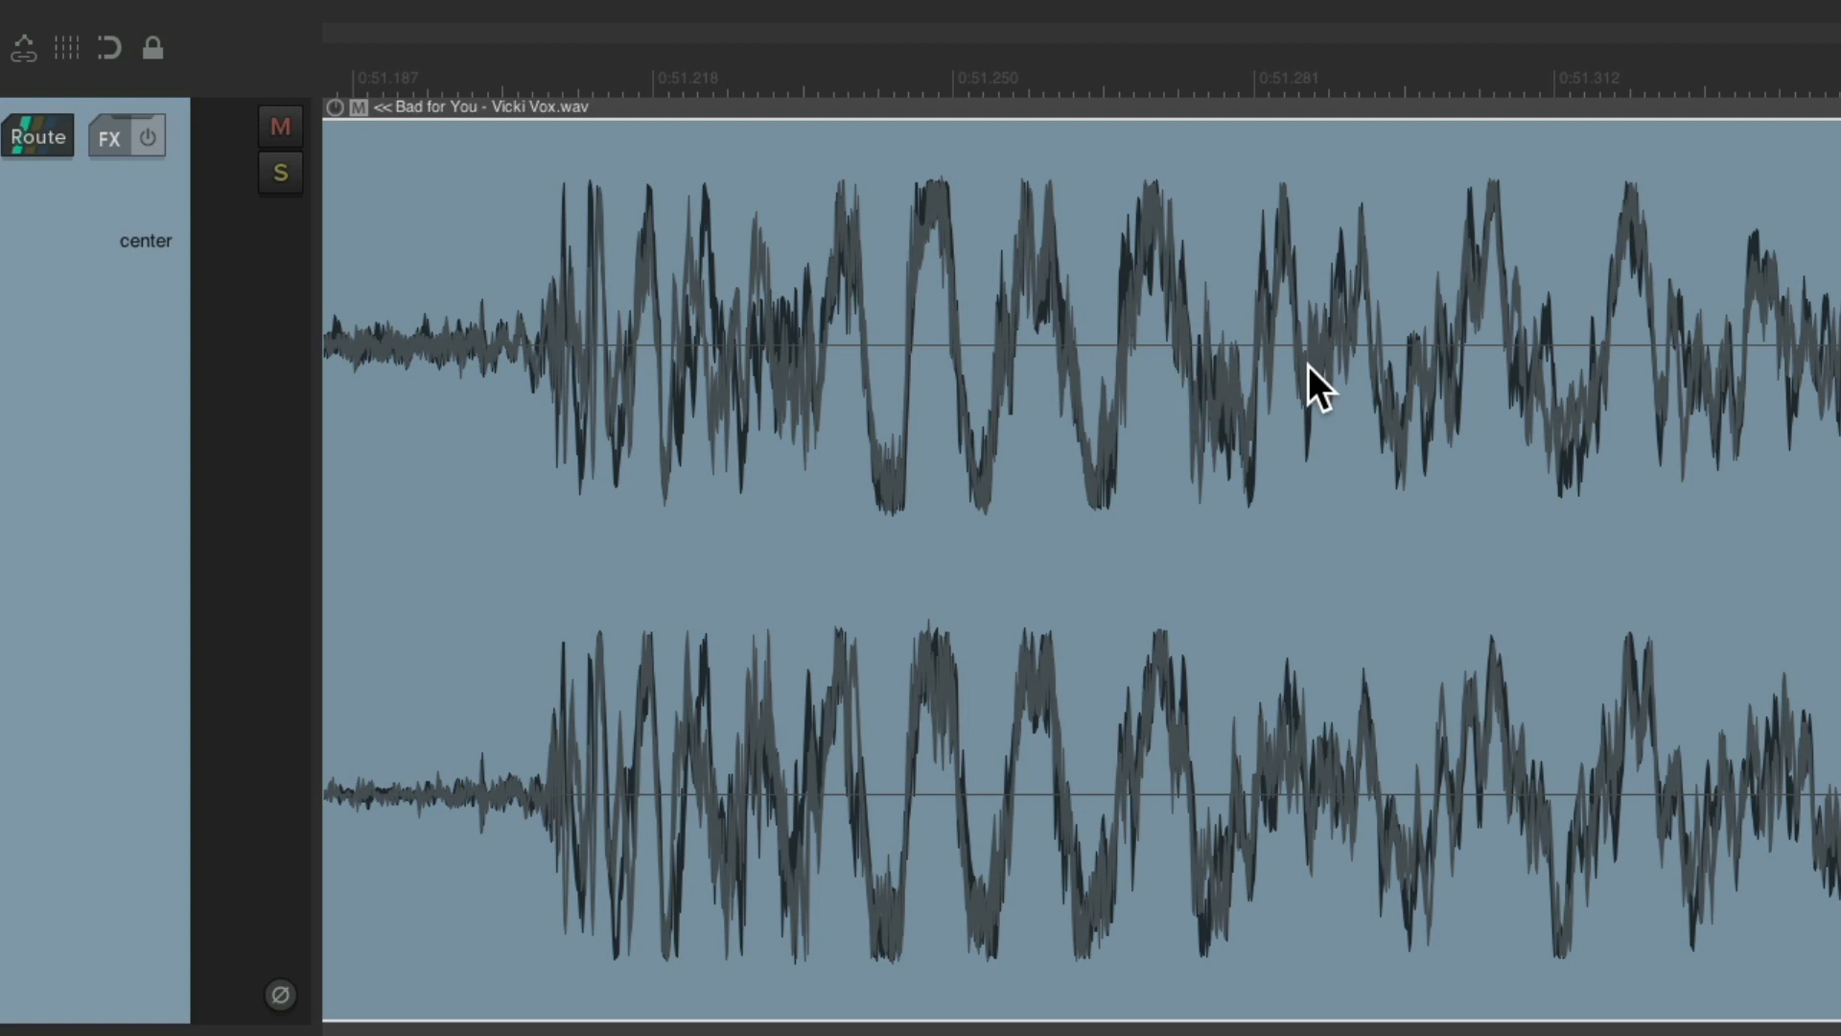
- Turn auto-crossfading of media items and trimming of content behind media items back on
{"action": "scroll", "coordinate": [981, 425], "scroll_direction": "down", "scroll_amount": 5}
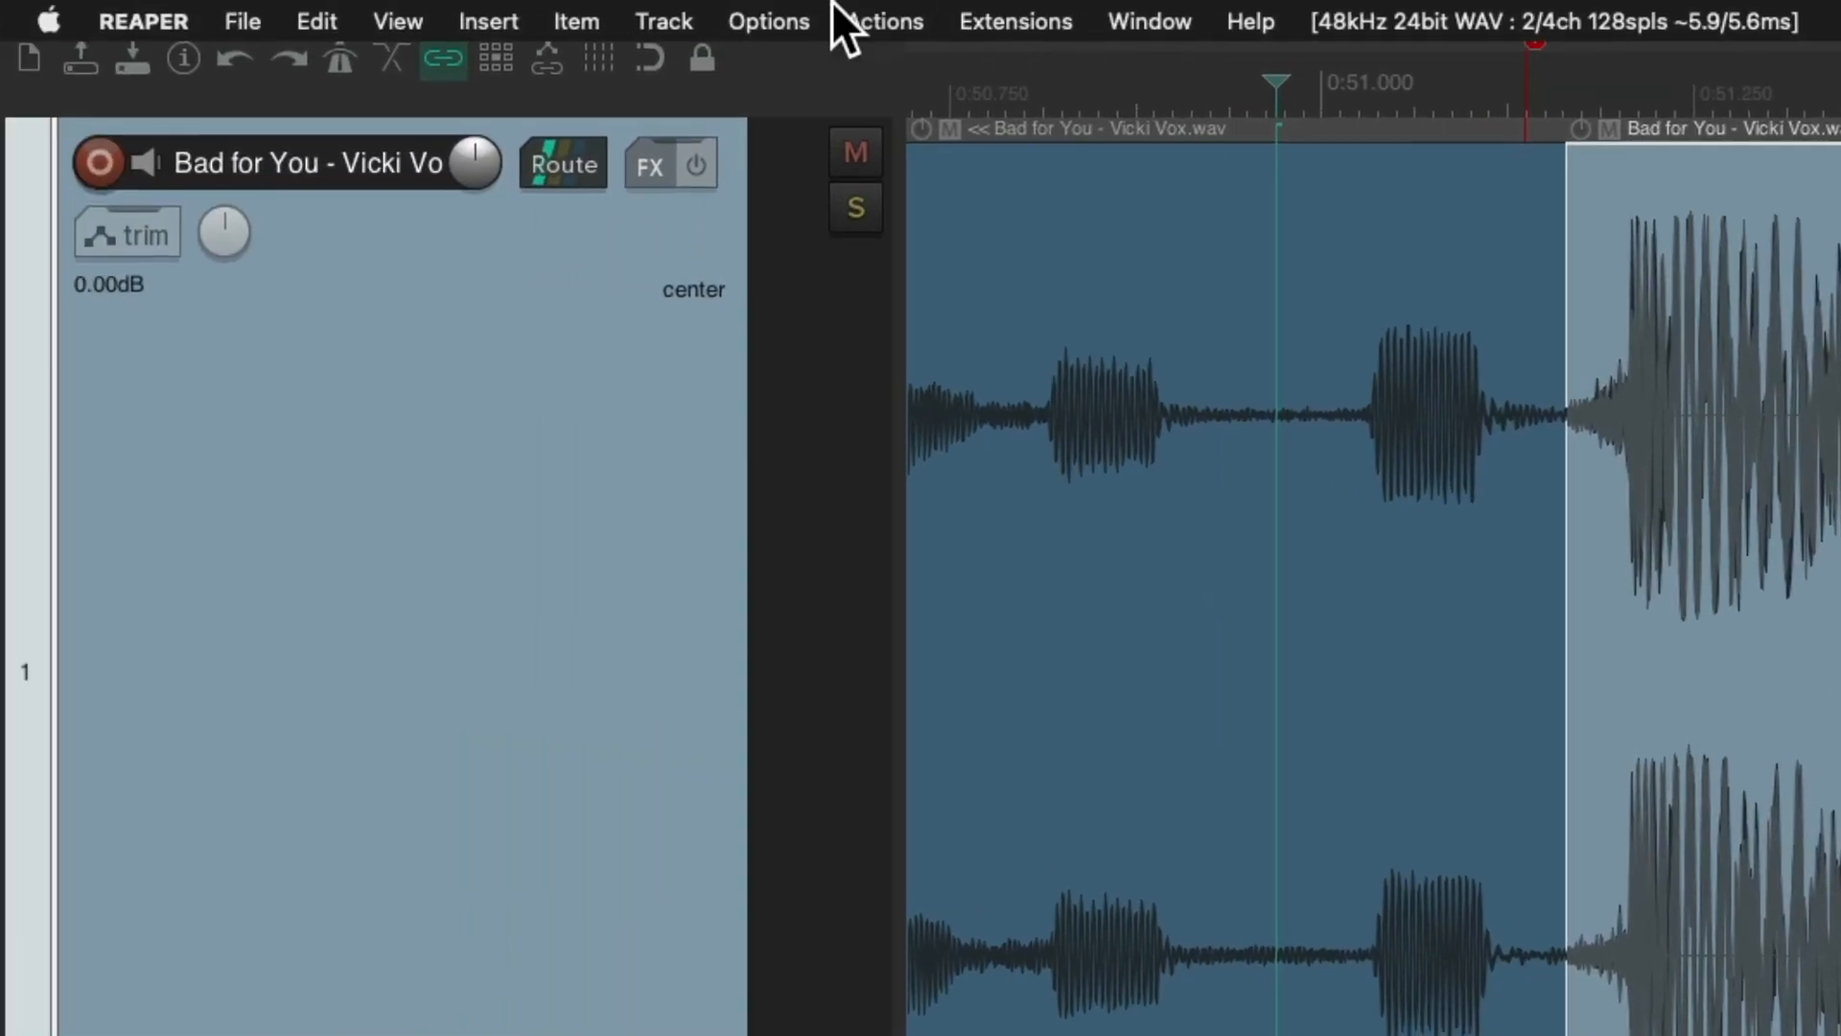
{"action": "left_click", "coordinate": [211, 16]}
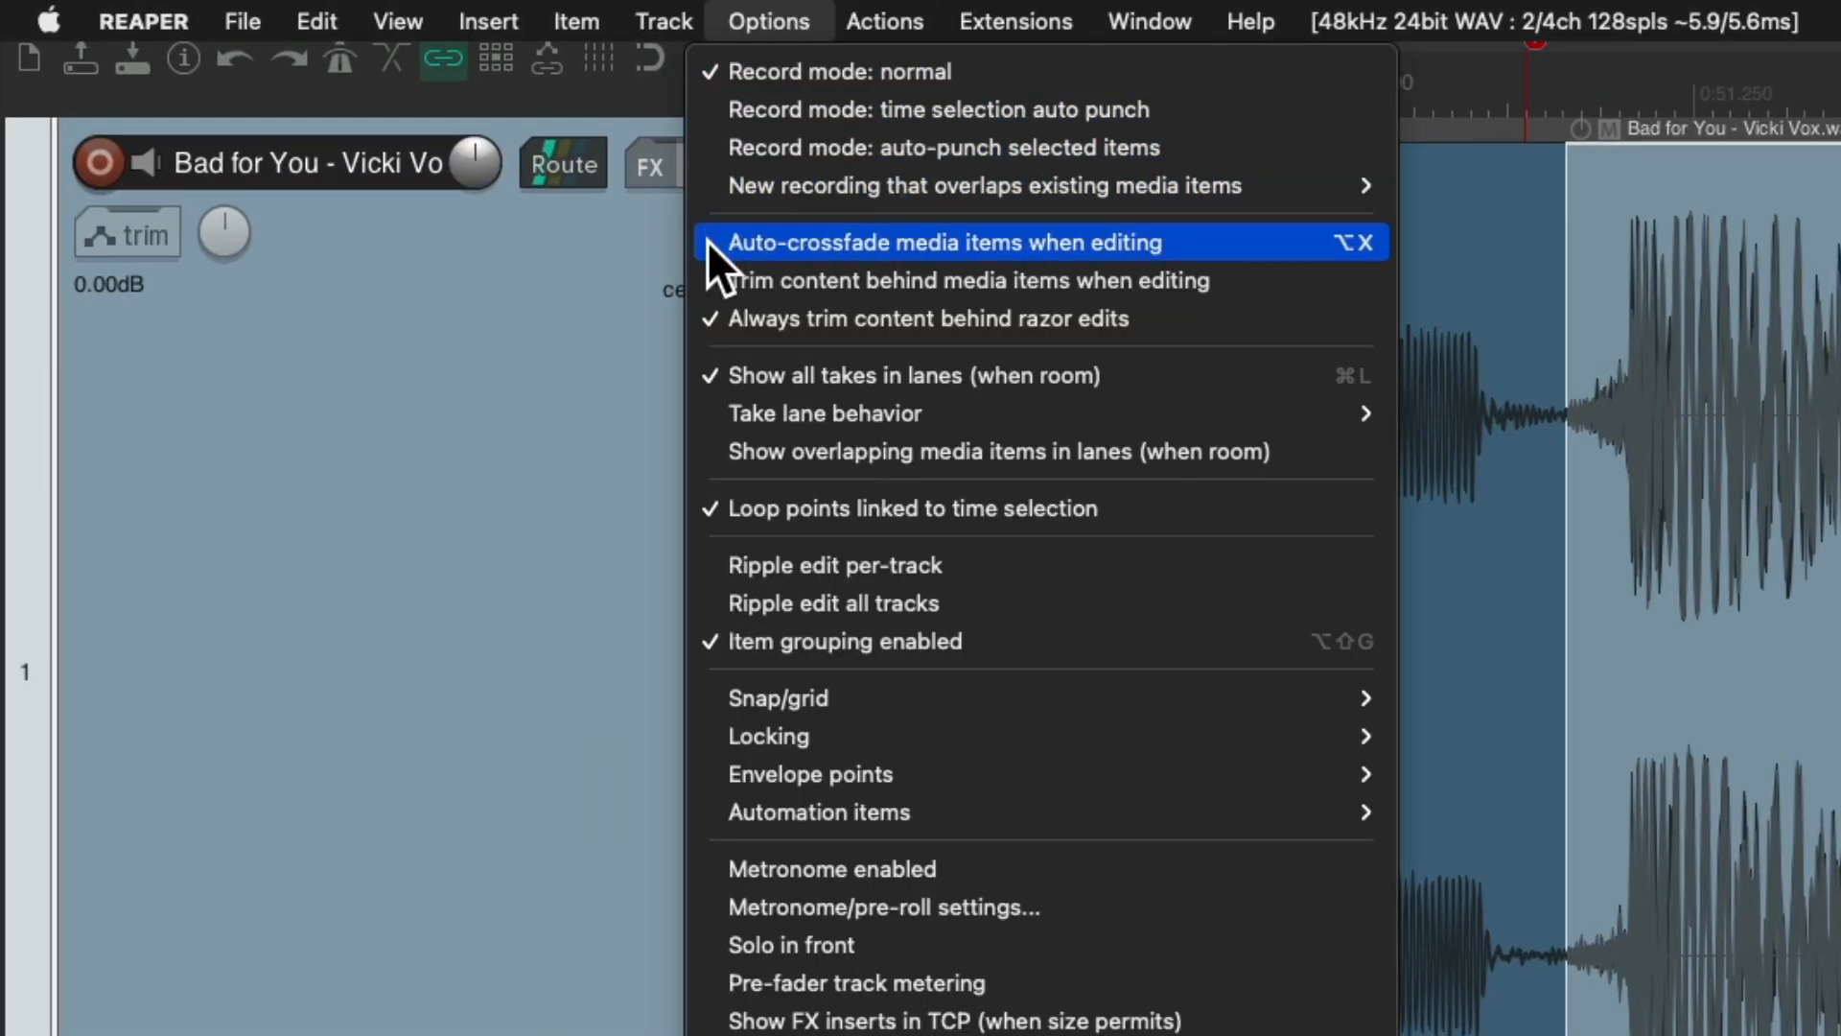
{"action": "left_click", "coordinate": [706, 240]}
{"action": "left_click", "coordinate": [762, 21]}
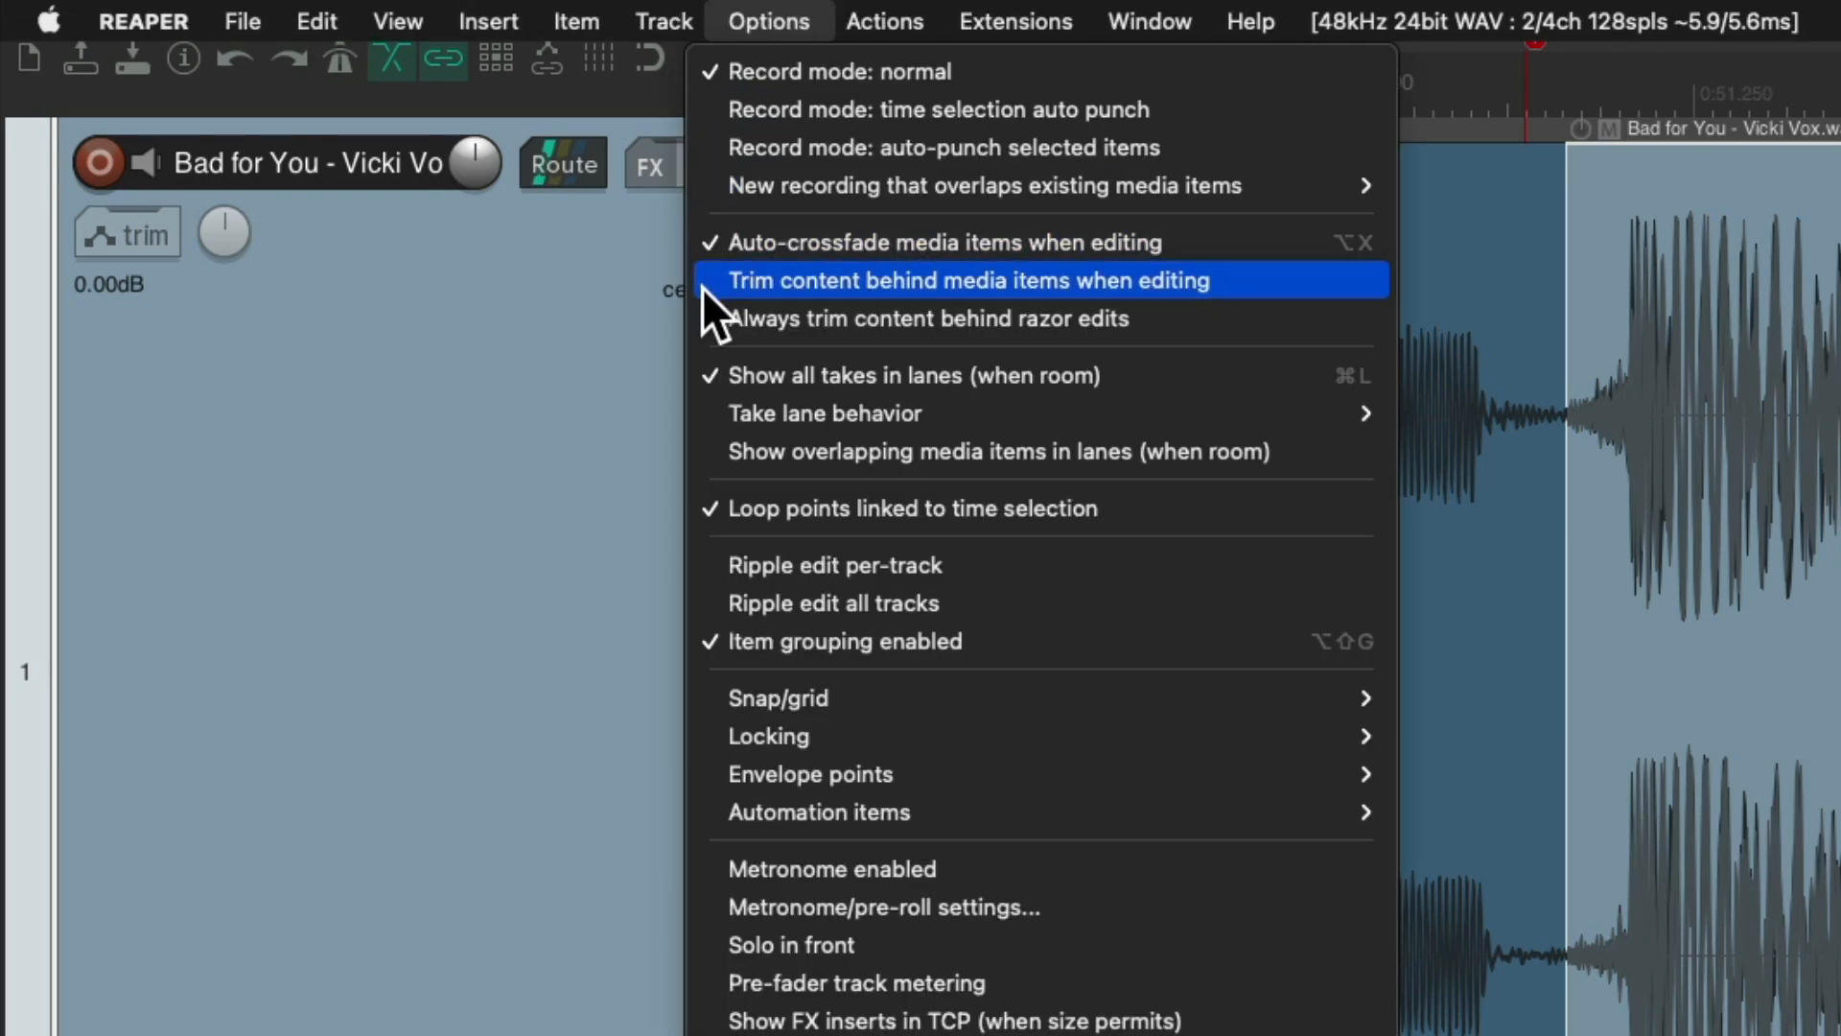
{"action": "left_click", "coordinate": [702, 286]}
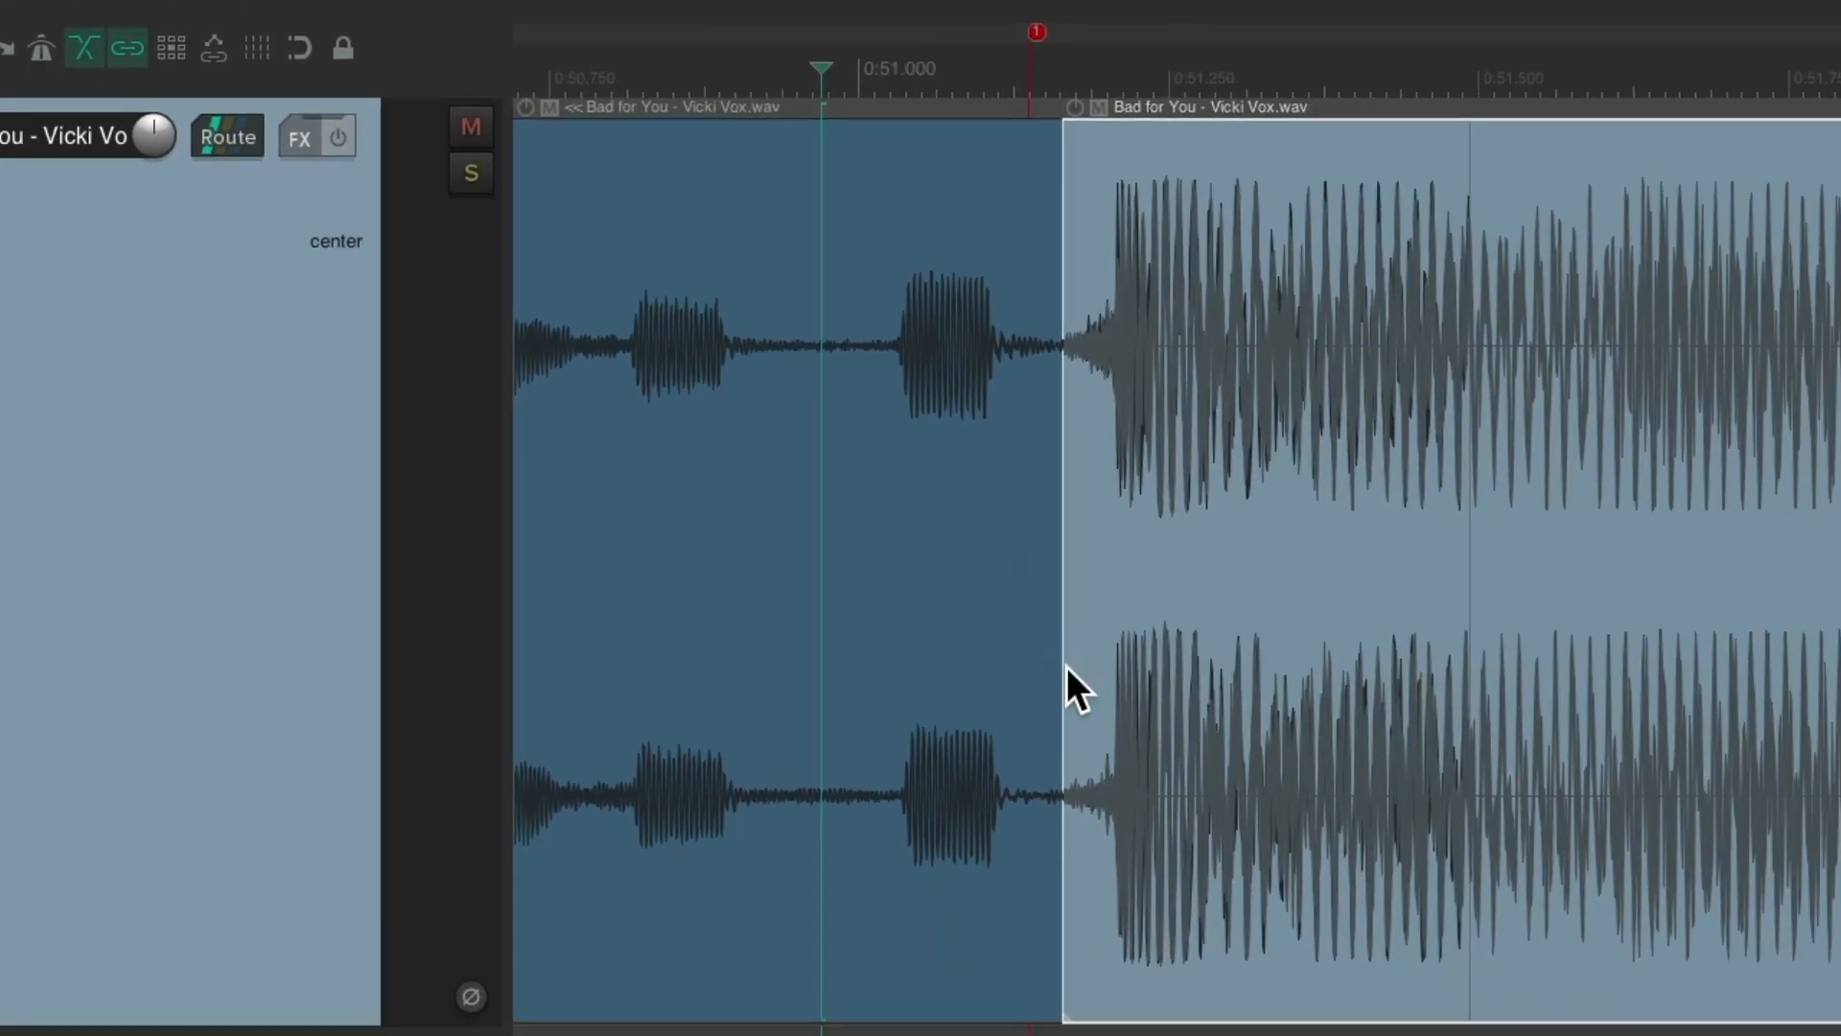
- Extend the second item's start back to about marker 1 and shorten the overlap to a brief crossfade of about 0.01 s
{"action": "scroll", "coordinate": [1573, 825], "scroll_direction": "up", "scroll_amount": 5}
{"action": "scroll", "coordinate": [1131, 771], "scroll_direction": "up", "scroll_amount": 1}
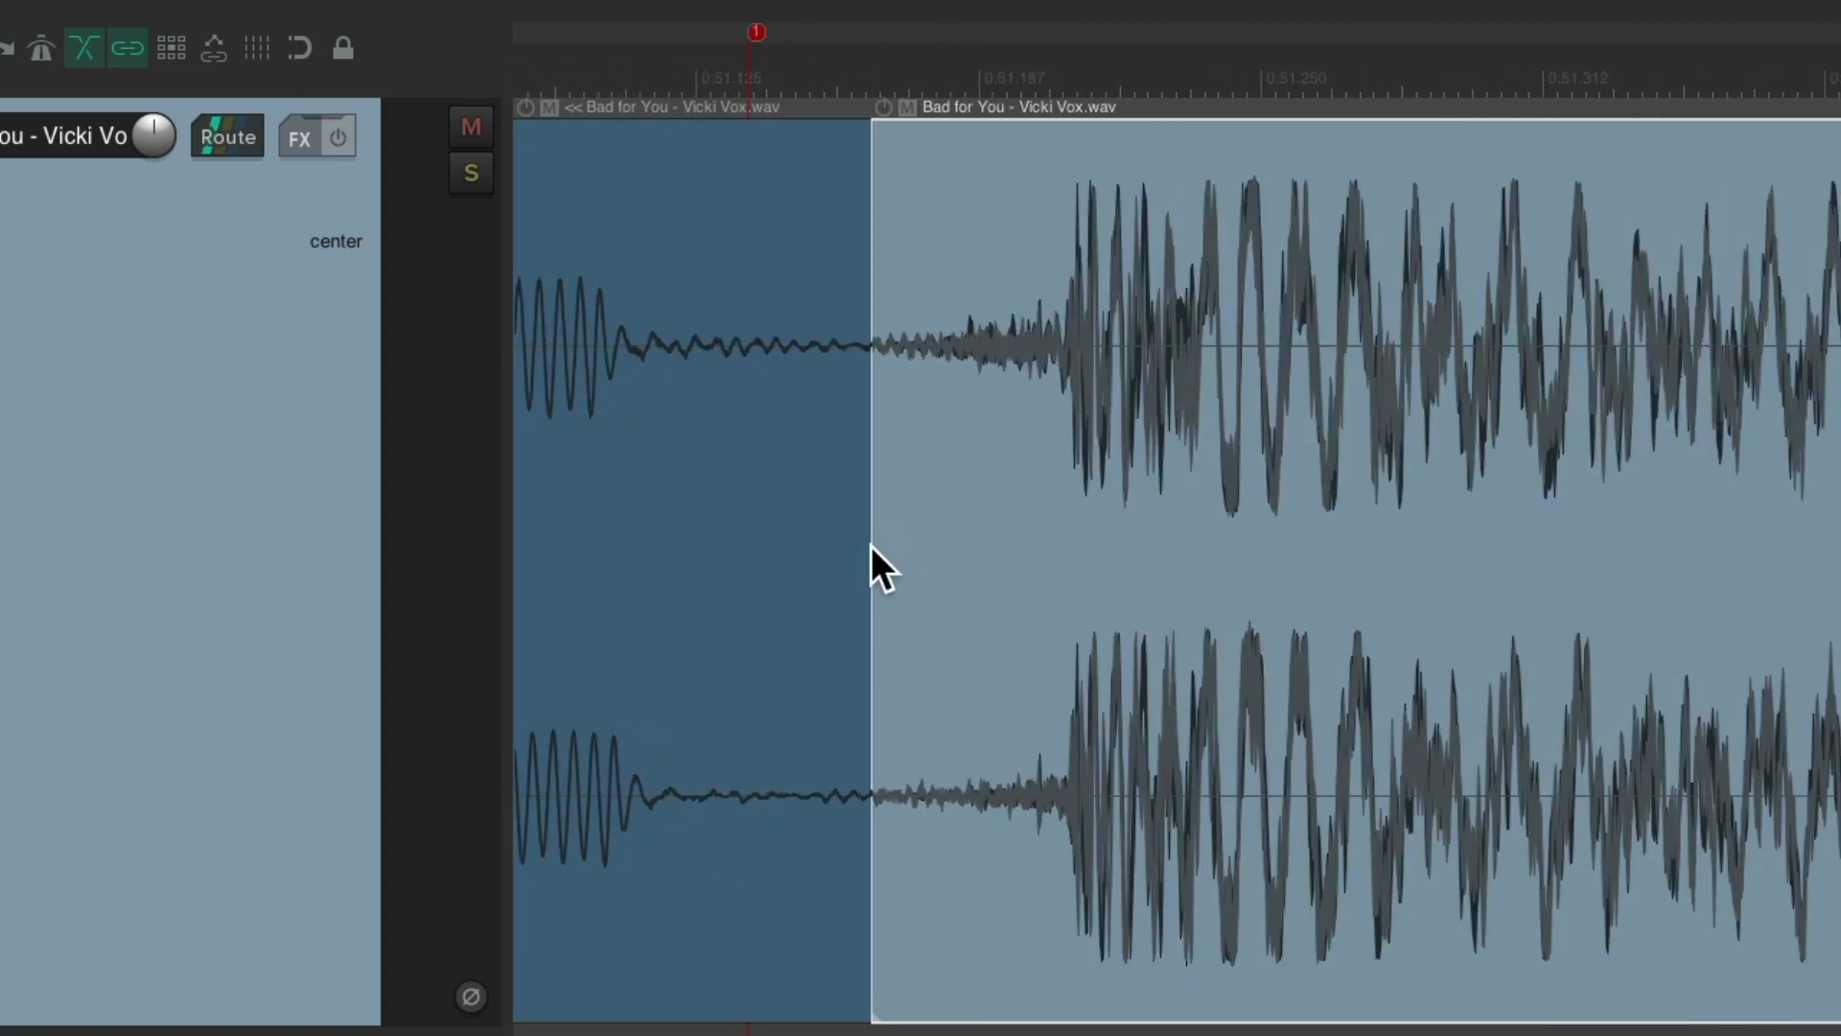
{"action": "left_click_drag", "start_coordinate": [871, 545], "coordinate": [756, 563]}
{"action": "scroll", "coordinate": [1122, 596], "scroll_direction": "down", "scroll_amount": 2}
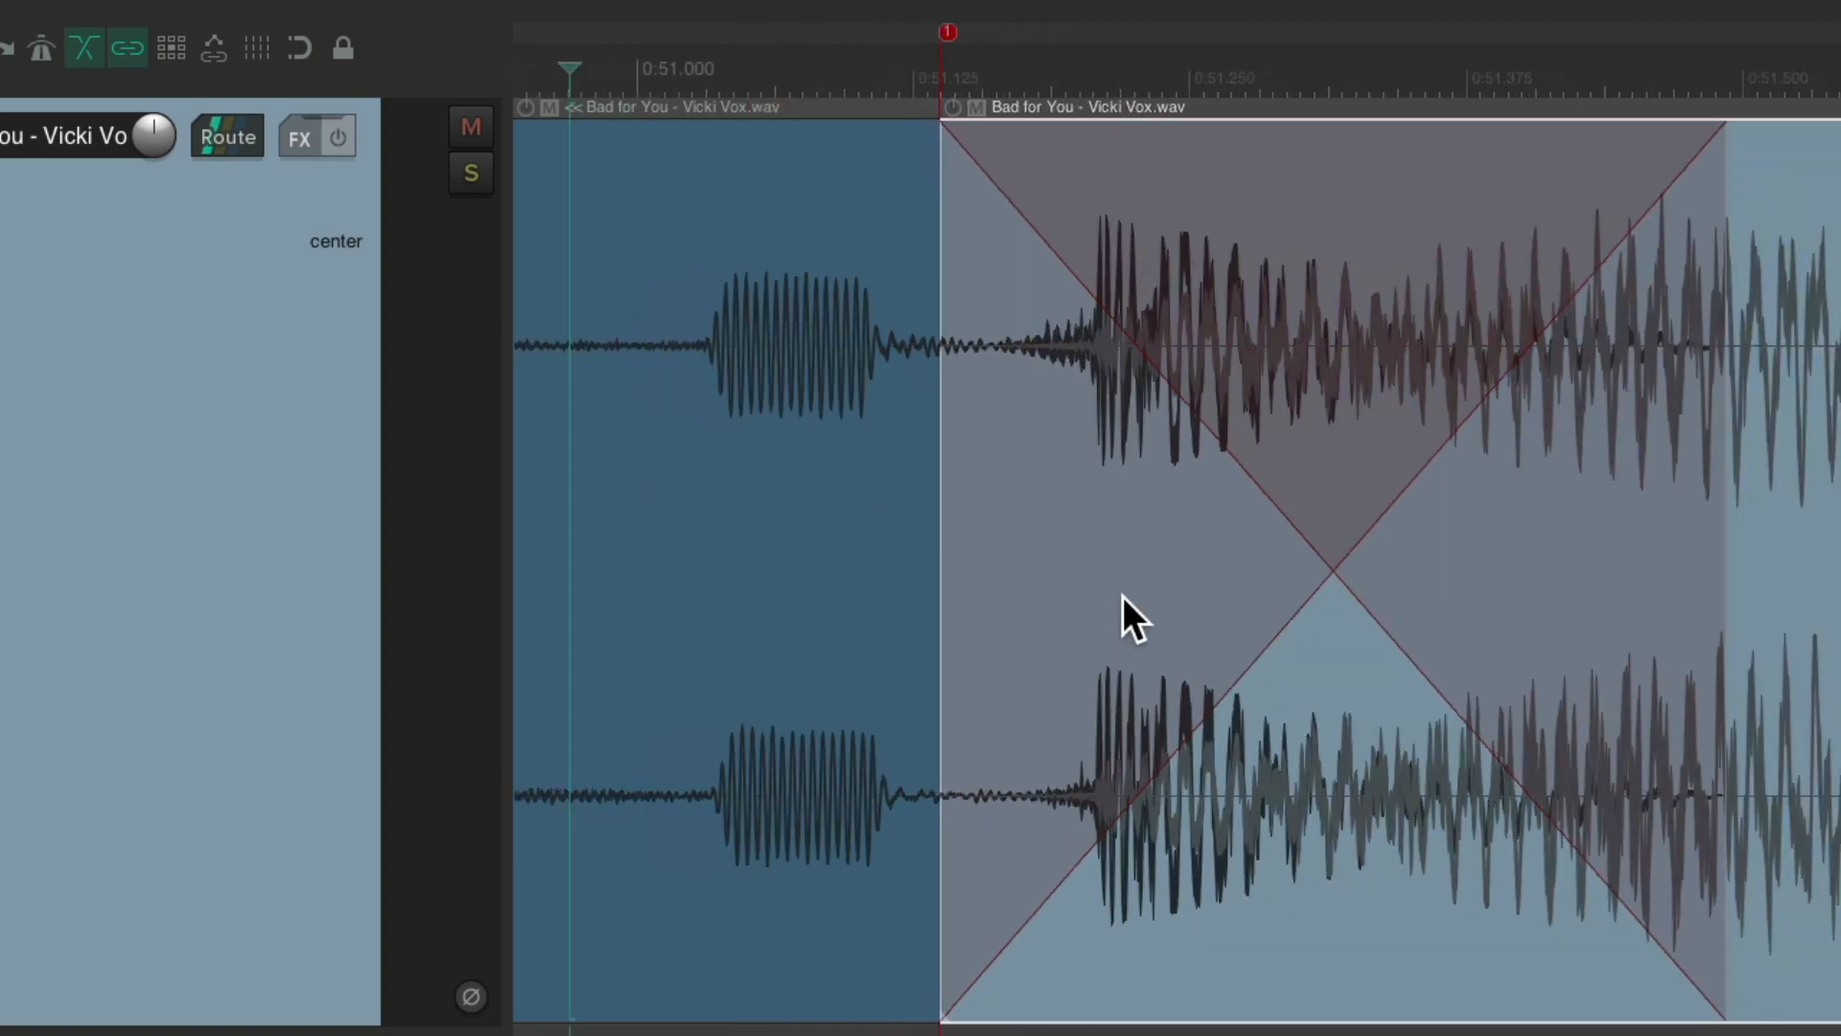
{"action": "scroll", "coordinate": [1122, 596], "scroll_direction": "down", "scroll_amount": 1}
{"action": "left_click_drag", "start_coordinate": [1625, 589], "coordinate": [858, 738]}
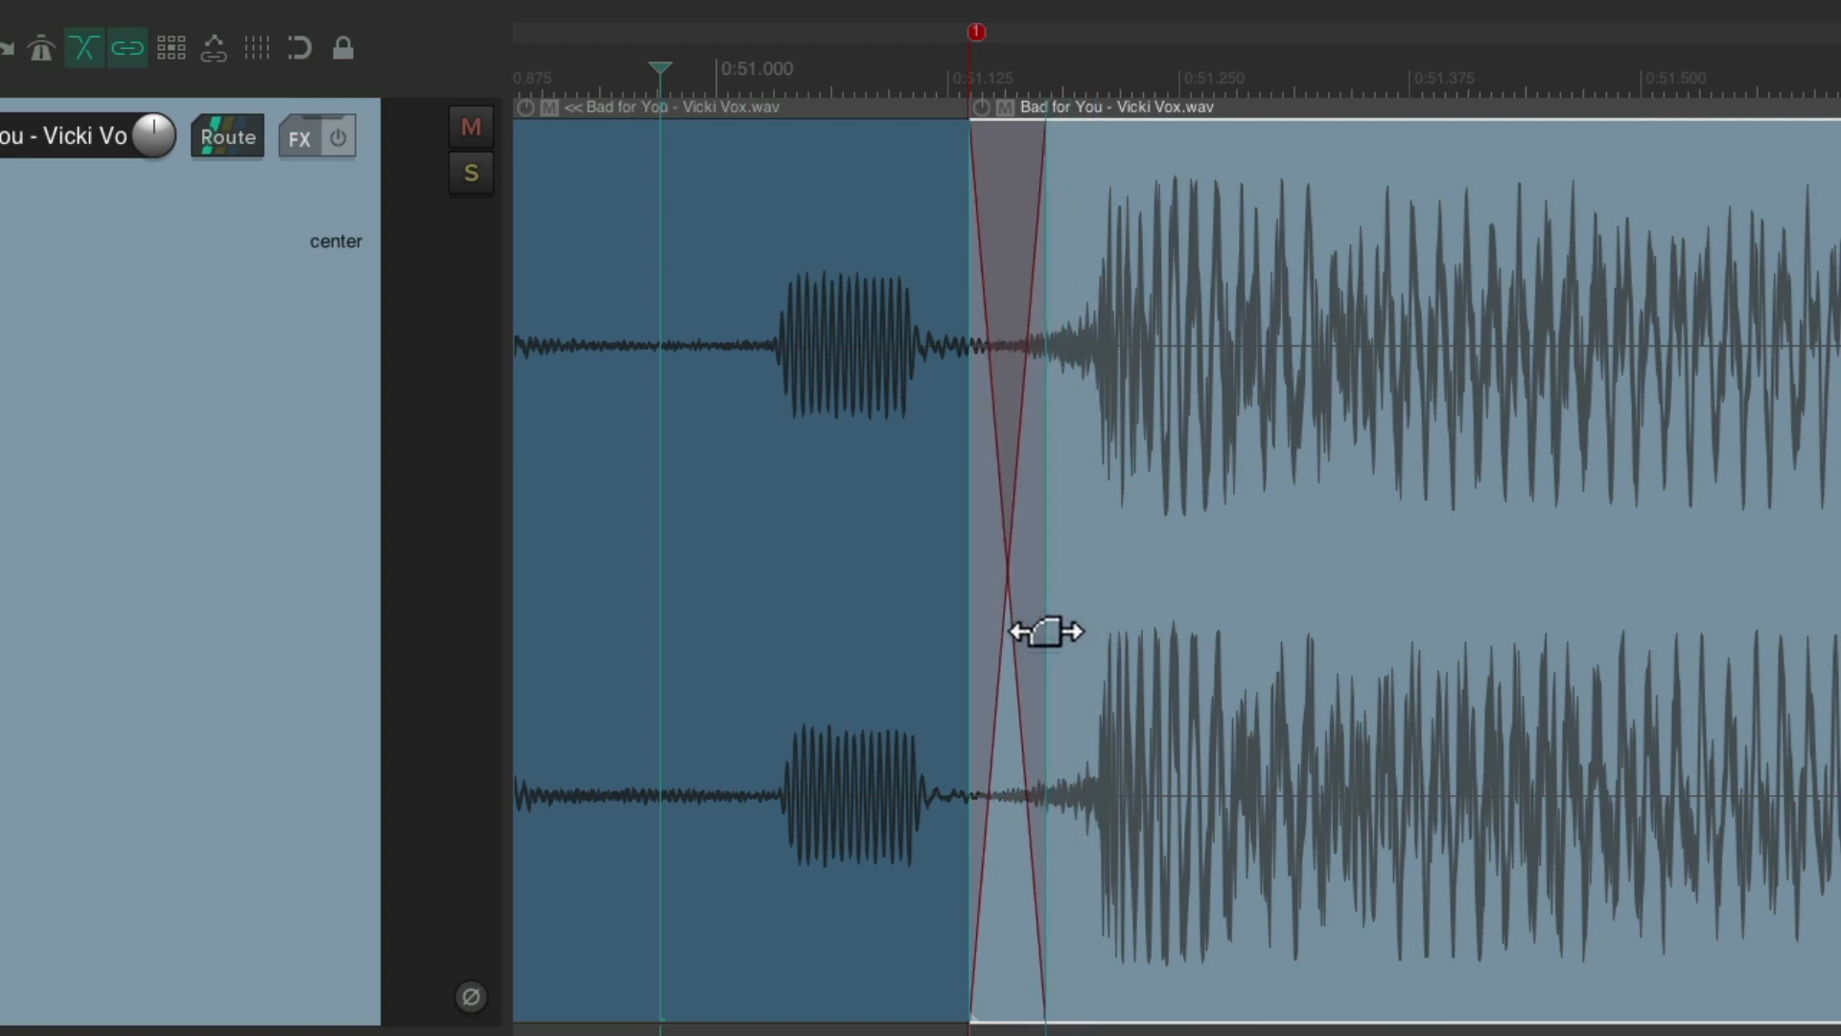
{"action": "scroll", "coordinate": [1059, 806], "scroll_direction": "up", "scroll_amount": 3}
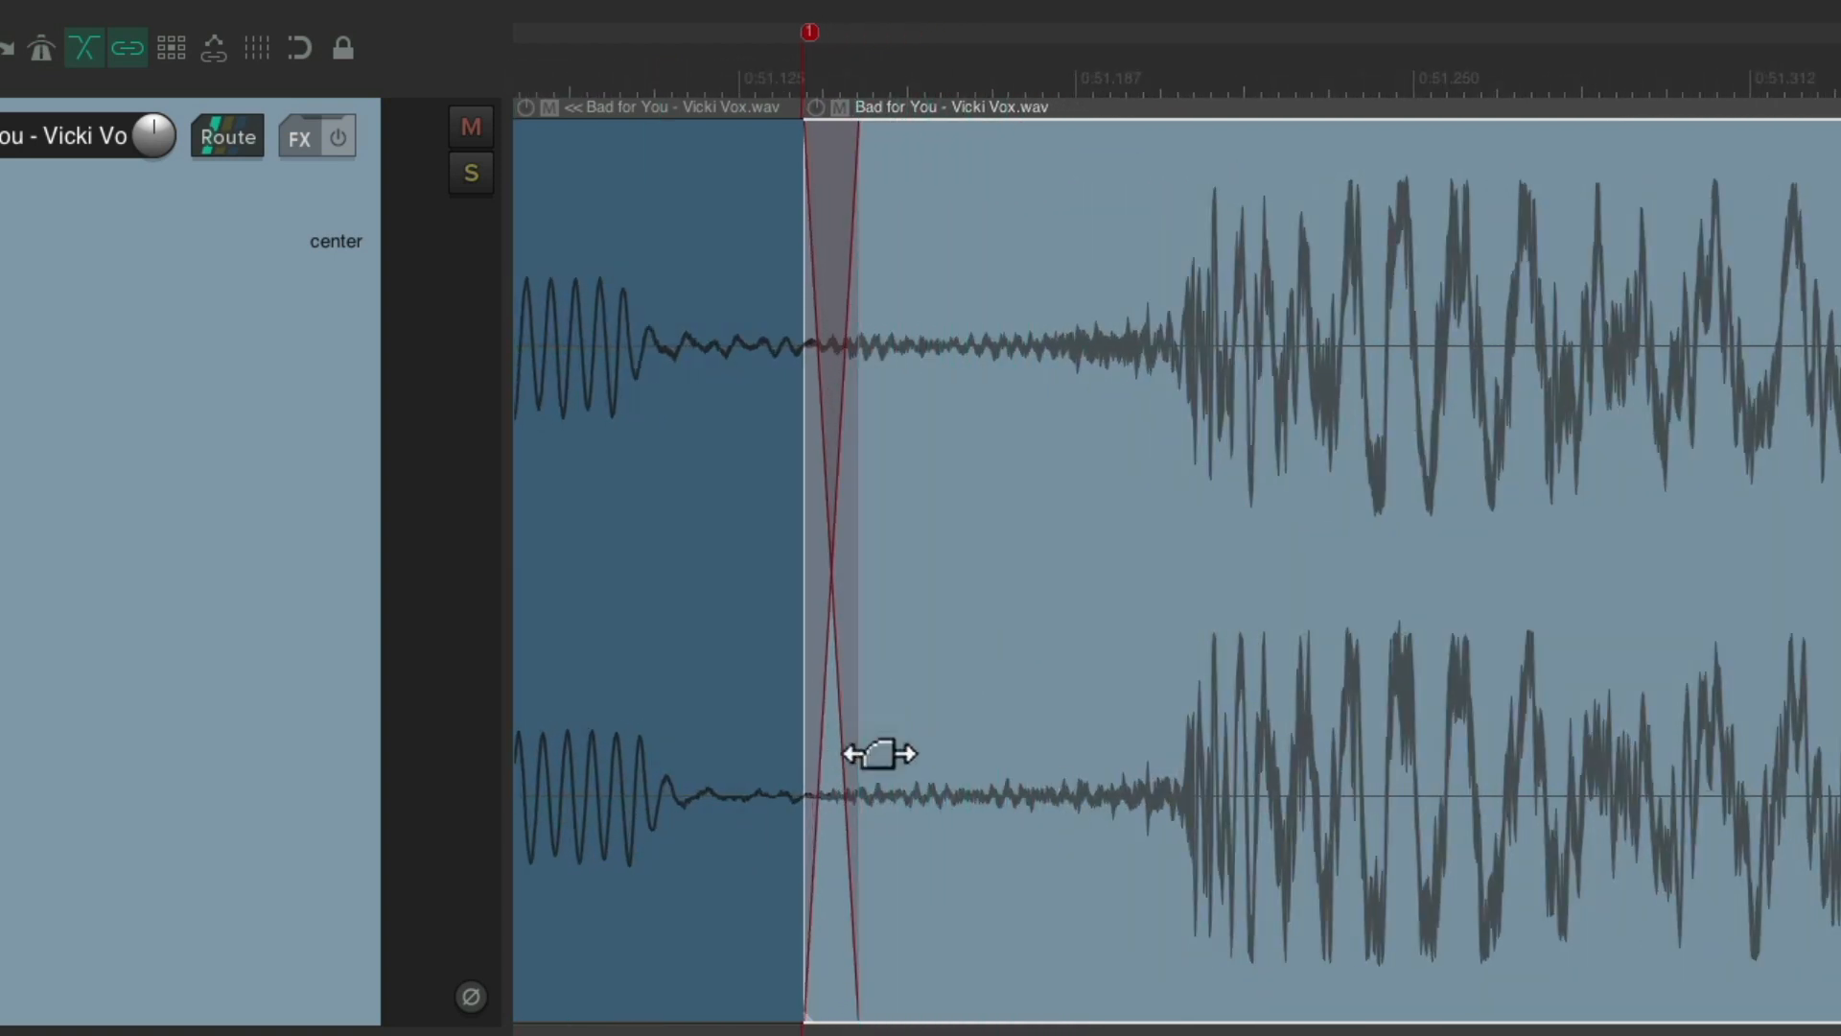
- Move the crossfade to just before the loud transient at about 0:51.2 and audition the join
{"action": "left_click_drag", "start_coordinate": [831, 572], "coordinate": [1154, 555]}
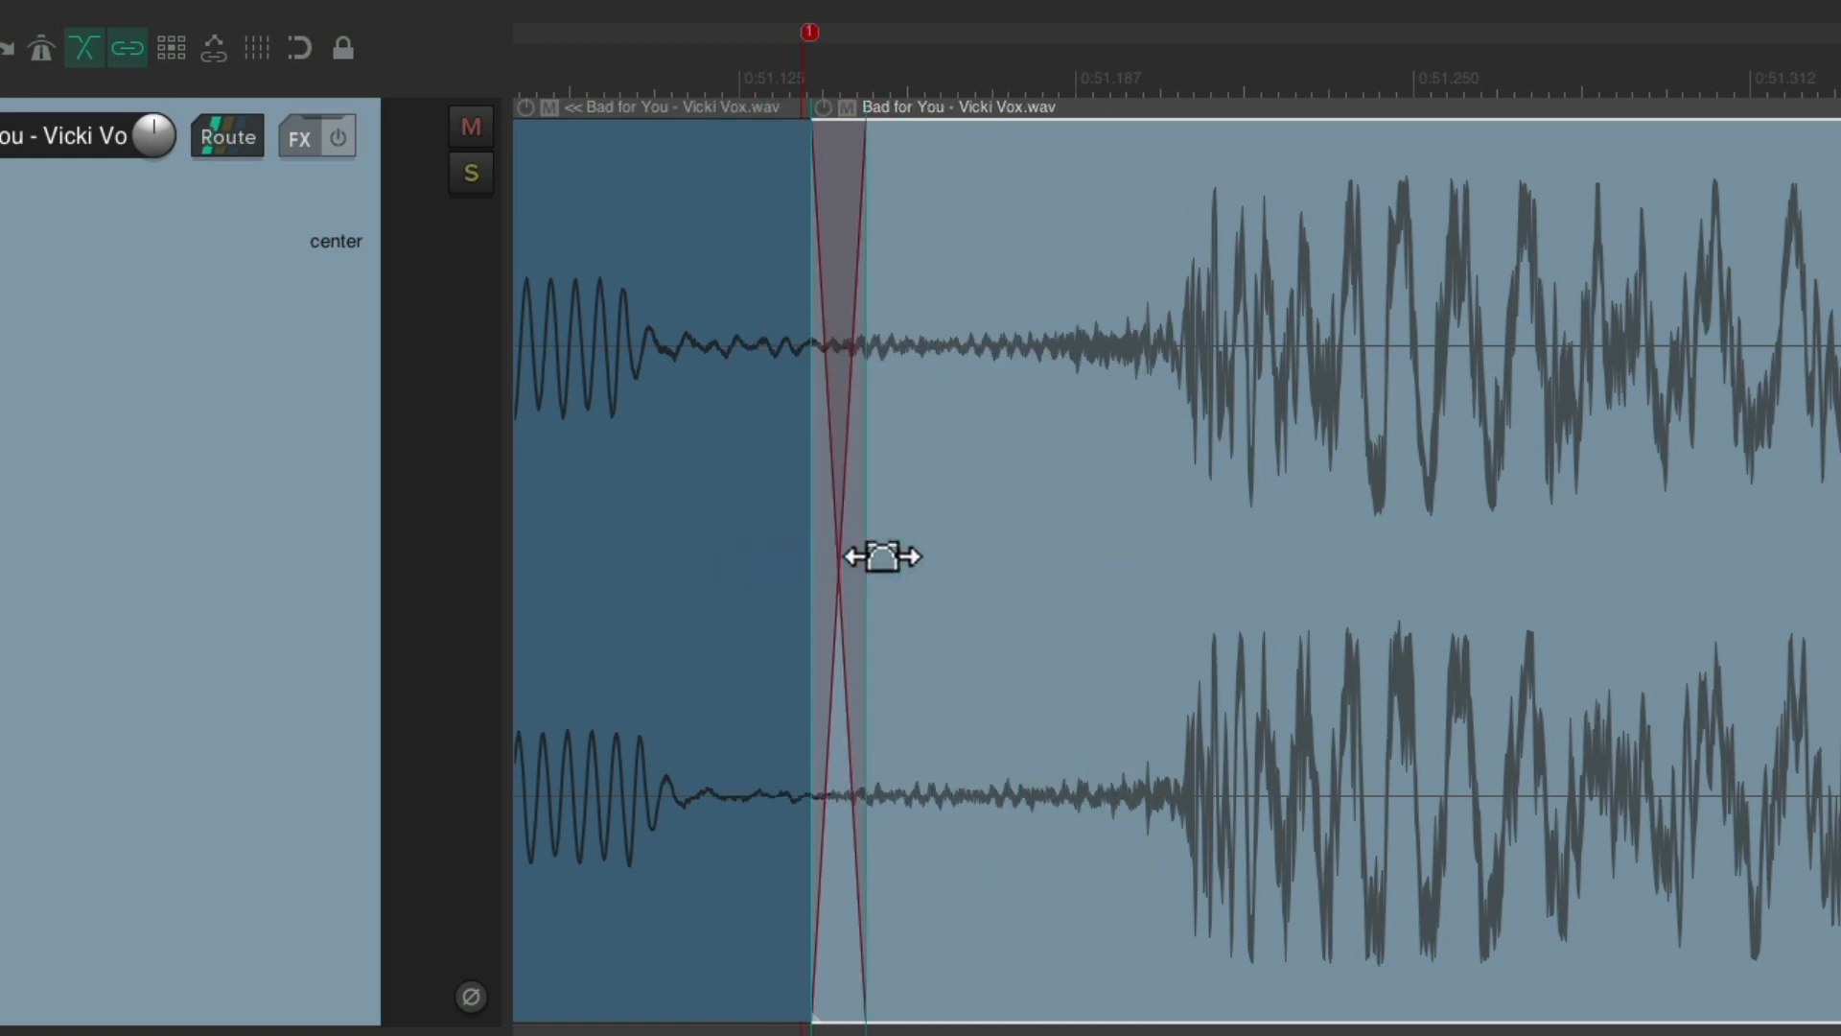
{"action": "scroll", "coordinate": [1171, 639], "scroll_direction": "down", "scroll_amount": 1}
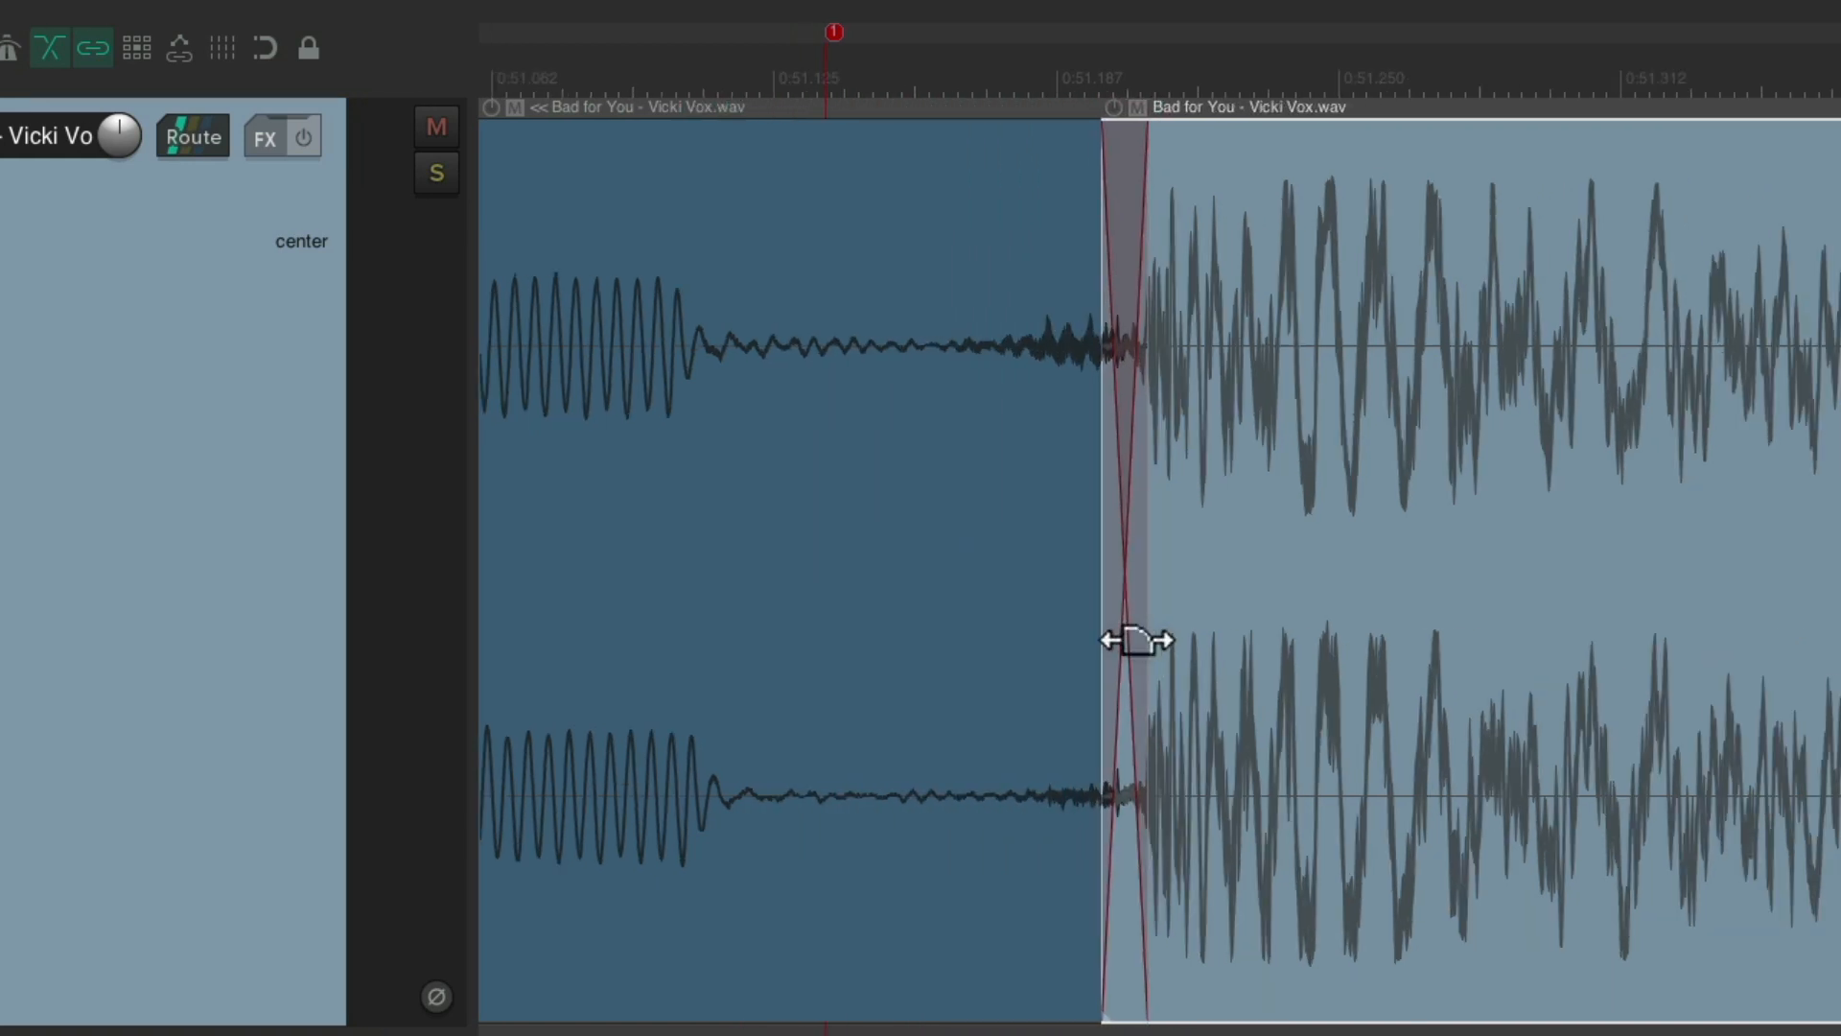
{"action": "scroll", "coordinate": [1138, 639], "scroll_direction": "down", "scroll_amount": 4}
{"action": "left_click", "coordinate": [610, 1031]}
{"action": "key", "text": "space"}
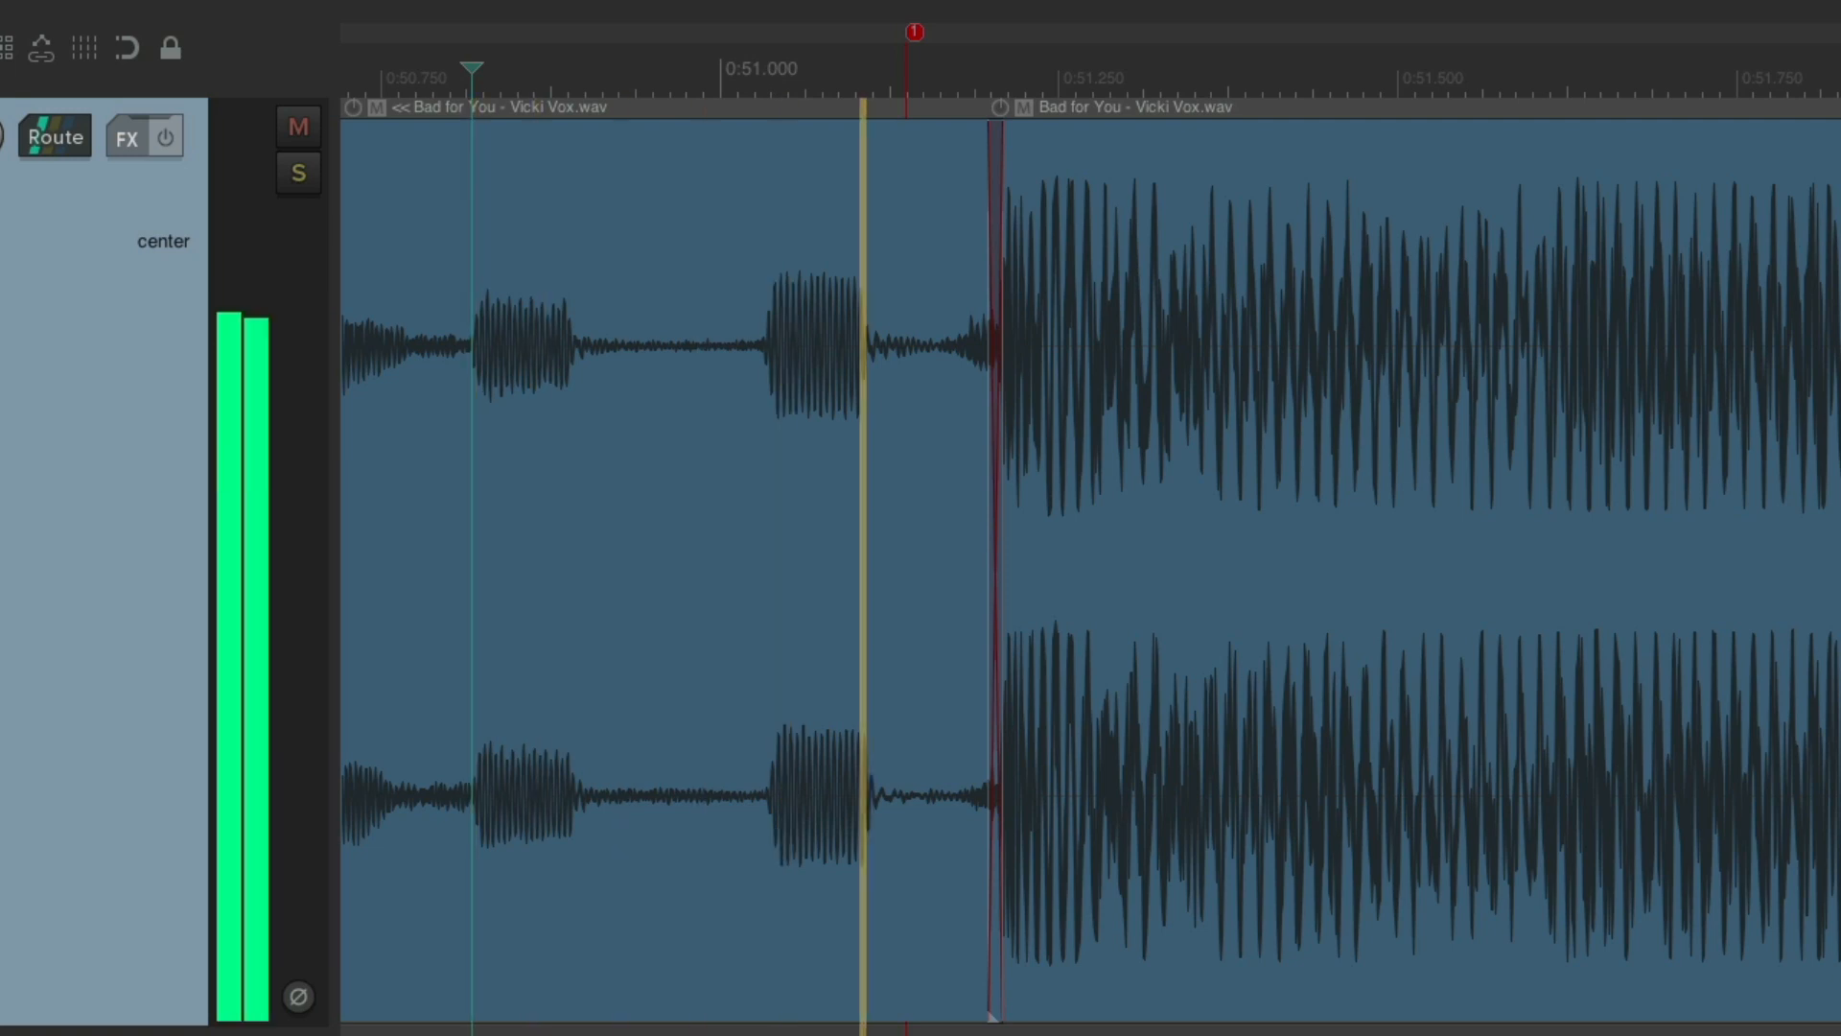
{"action": "scroll", "coordinate": [946, 575], "scroll_direction": "down", "scroll_amount": 1}
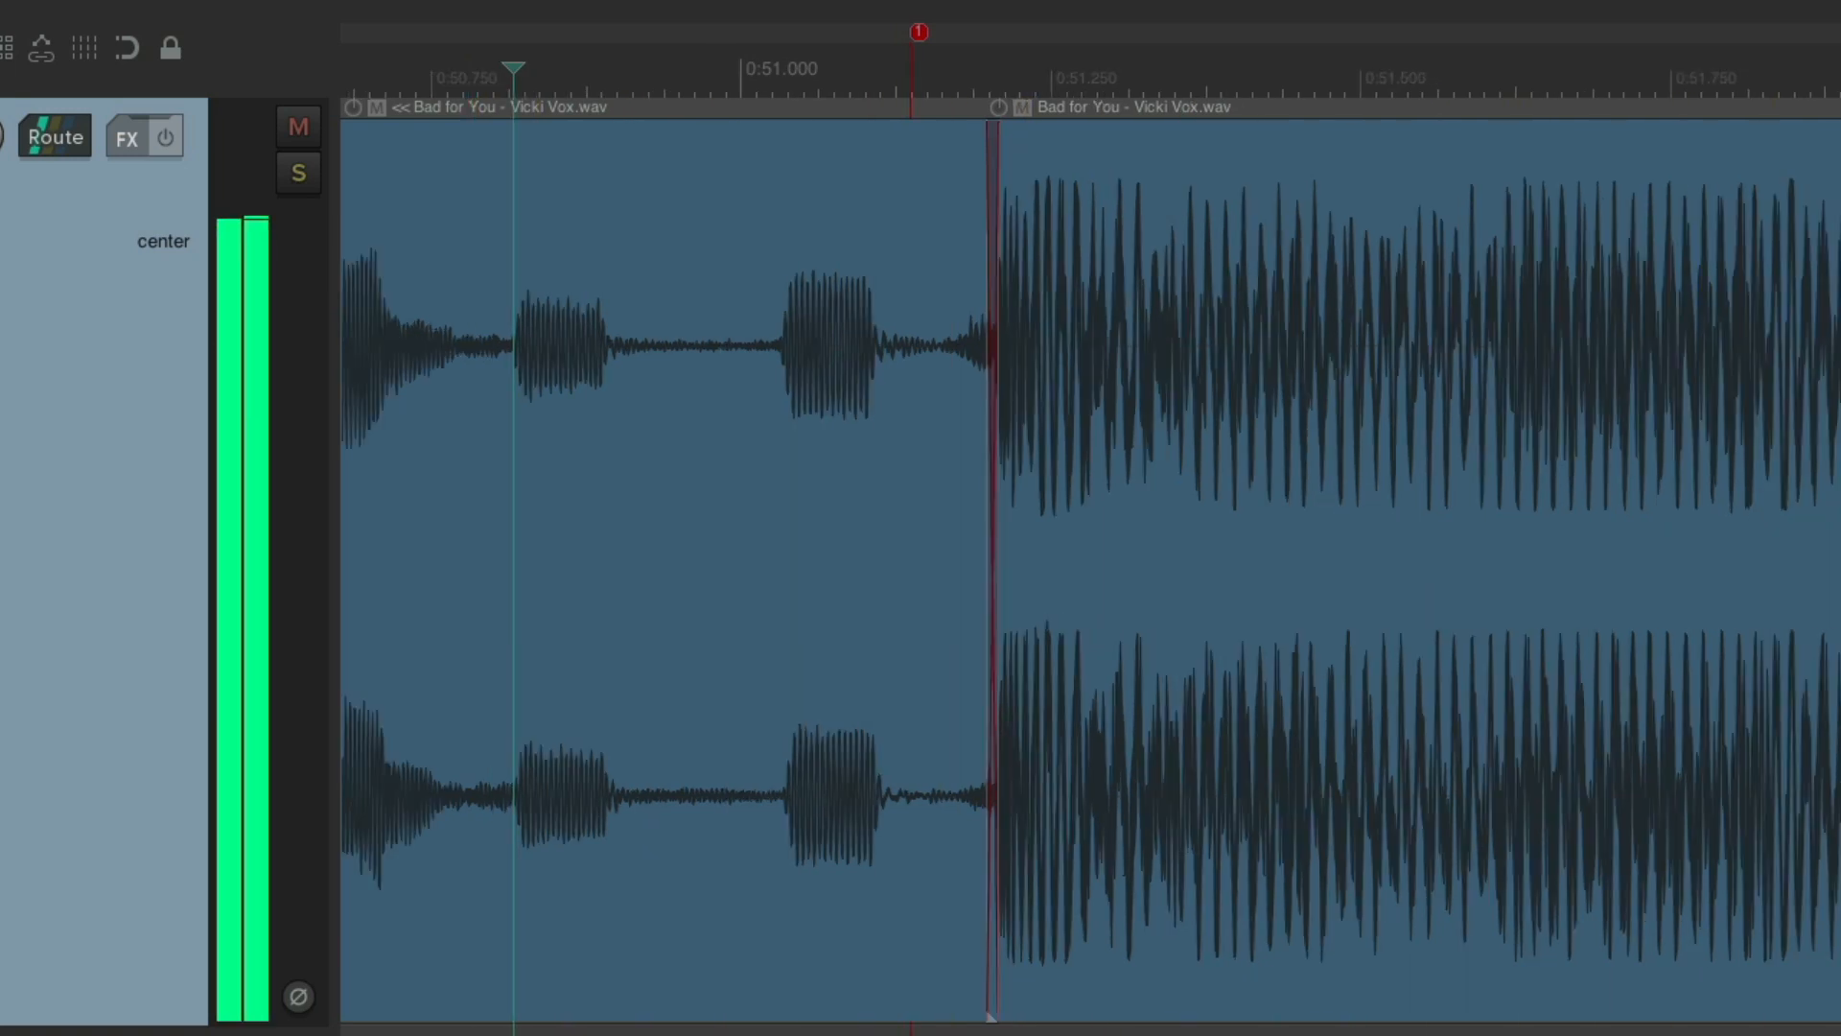
{"action": "scroll", "coordinate": [963, 576], "scroll_direction": "down", "scroll_amount": 2}
{"action": "key", "text": "space"}
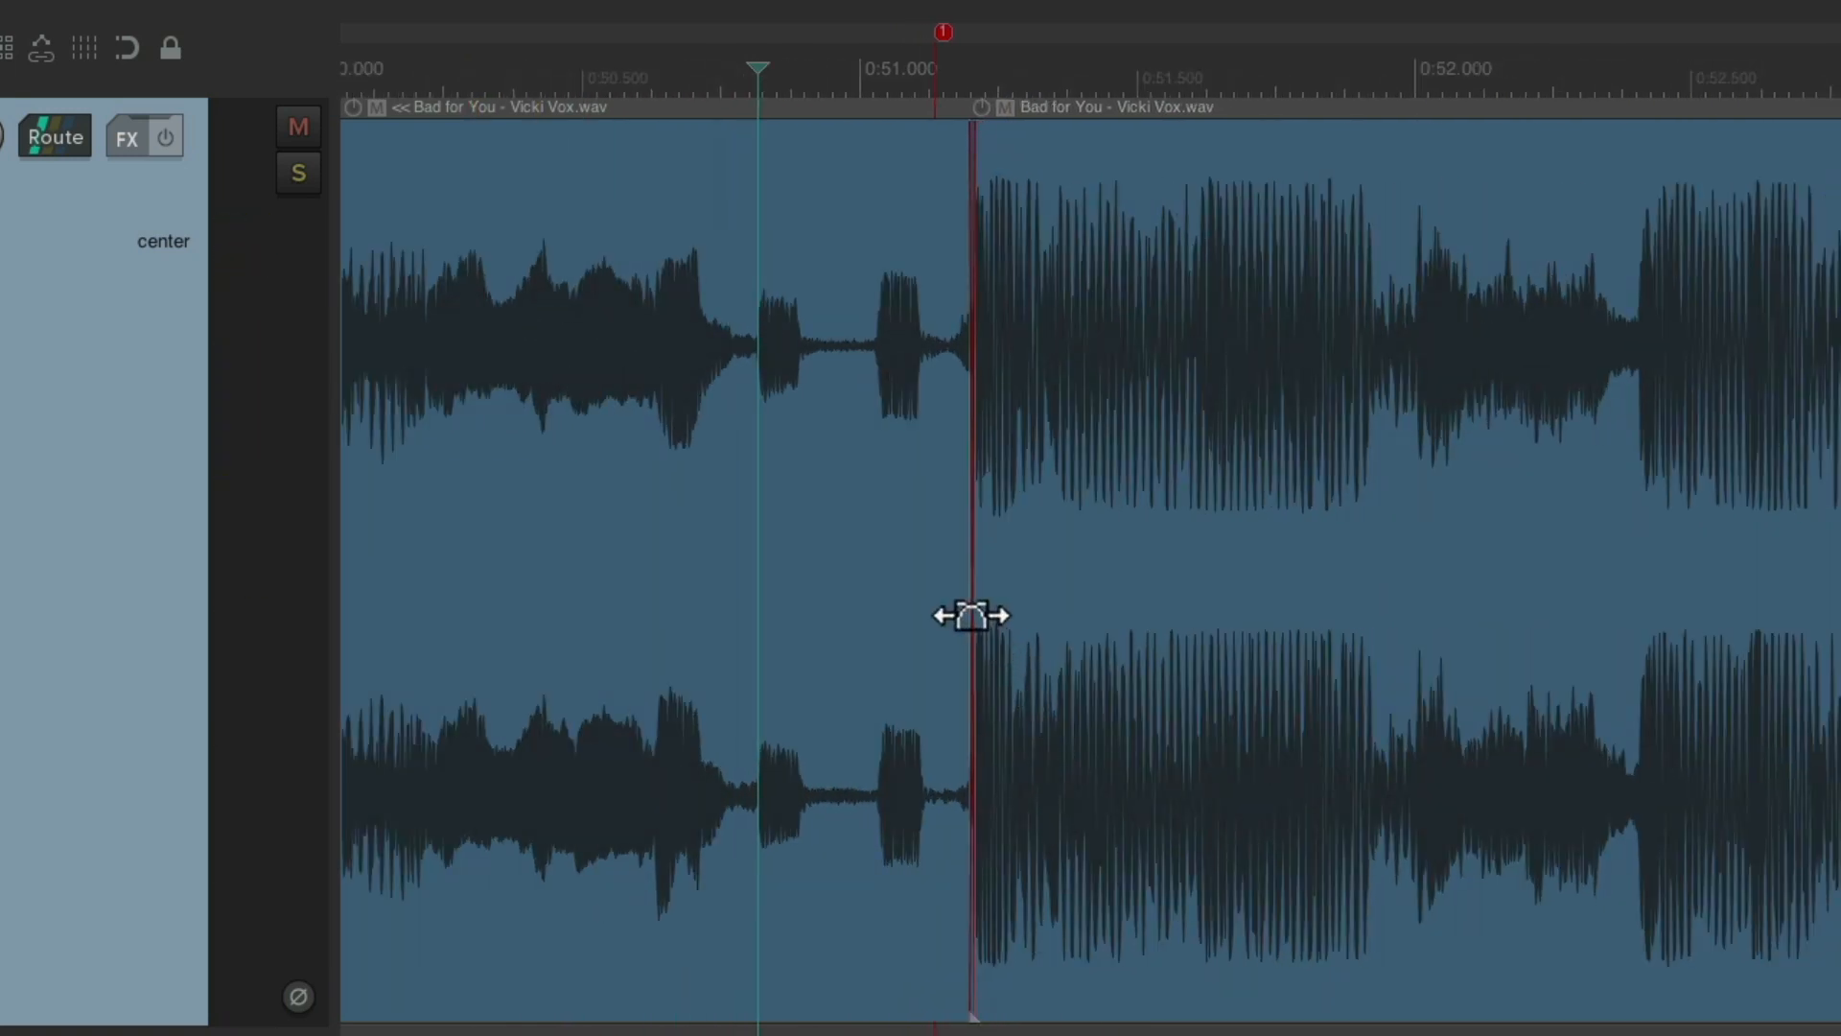
- Move the crossfade to just before the next loud hit at about 0:52.4 and audition the passage
{"action": "left_click_drag", "start_coordinate": [972, 615], "coordinate": [1631, 624]}
{"action": "key", "text": "space"}
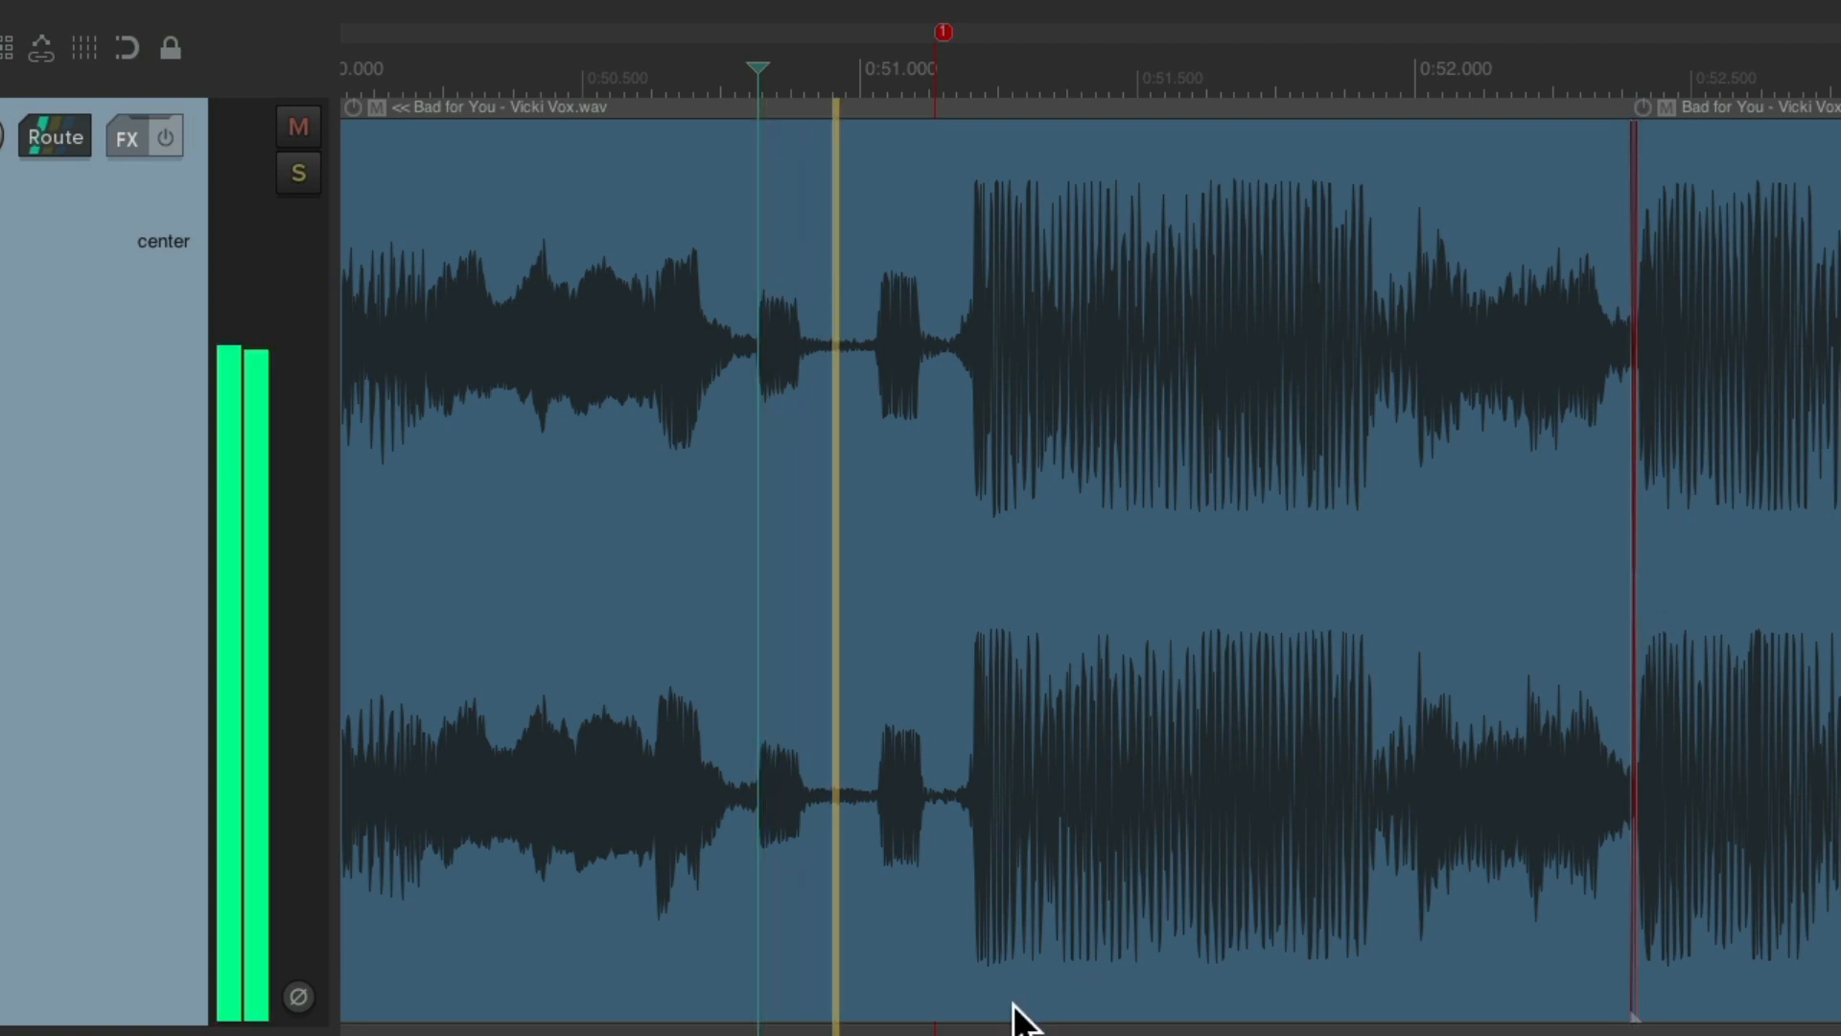
{"action": "key", "text": "space"}
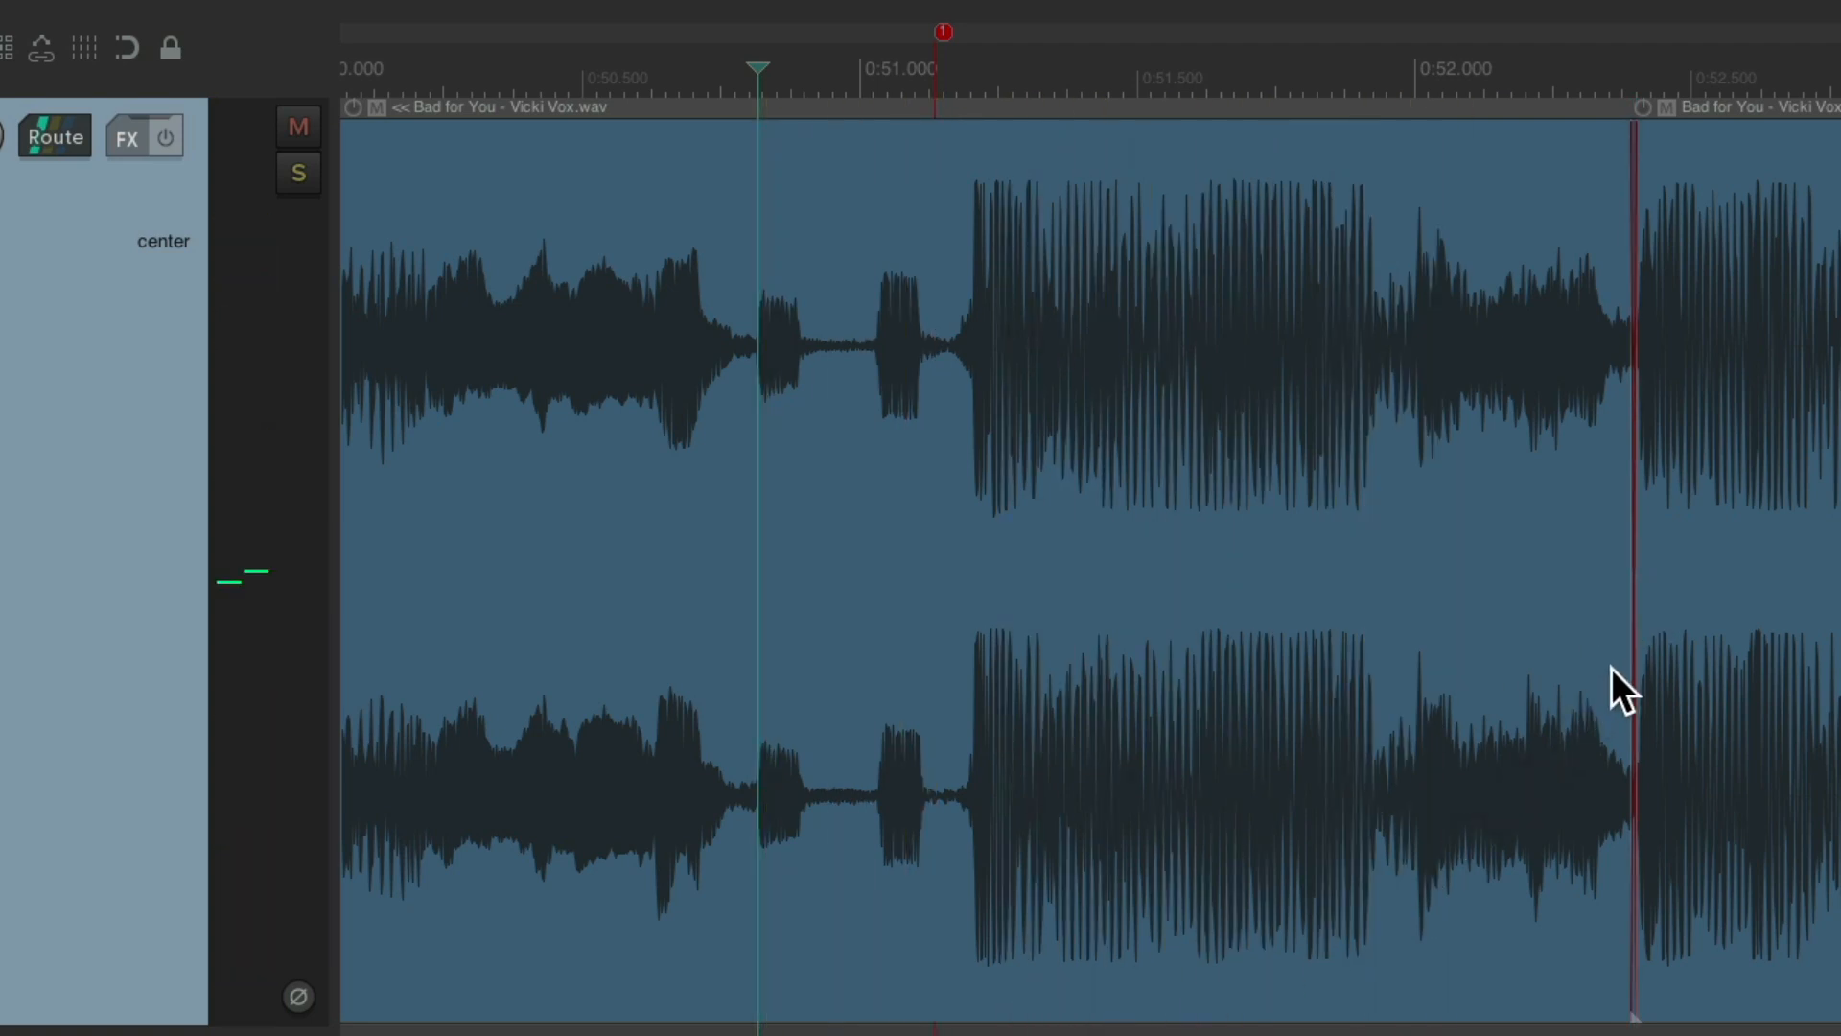
- Move the crossfade back to the quiet spot at about 0:51.15, just after marker 1, and audition the join
{"action": "left_click_drag", "start_coordinate": [1621, 671], "coordinate": [954, 767]}
{"action": "scroll", "coordinate": [968, 789], "scroll_direction": "up", "scroll_amount": 1}
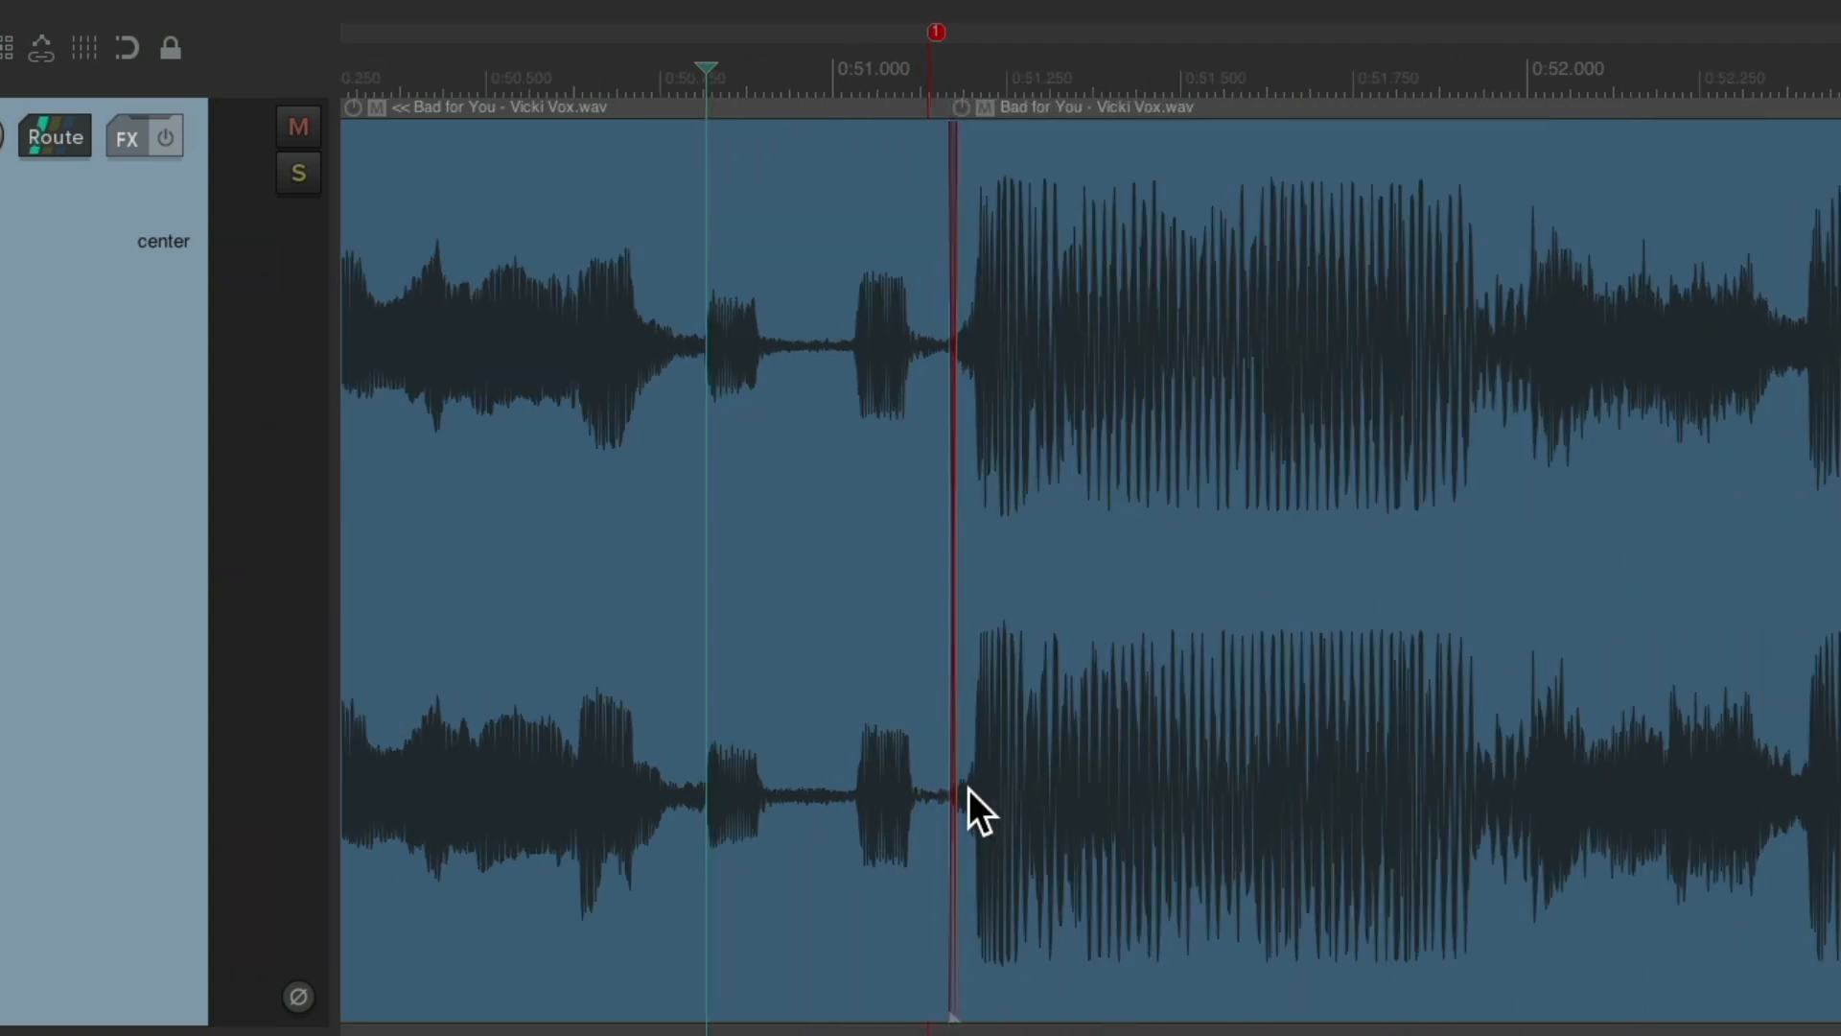
{"action": "scroll", "coordinate": [968, 788], "scroll_direction": "up", "scroll_amount": 4}
{"action": "left_click_drag", "start_coordinate": [900, 707], "coordinate": [838, 738]}
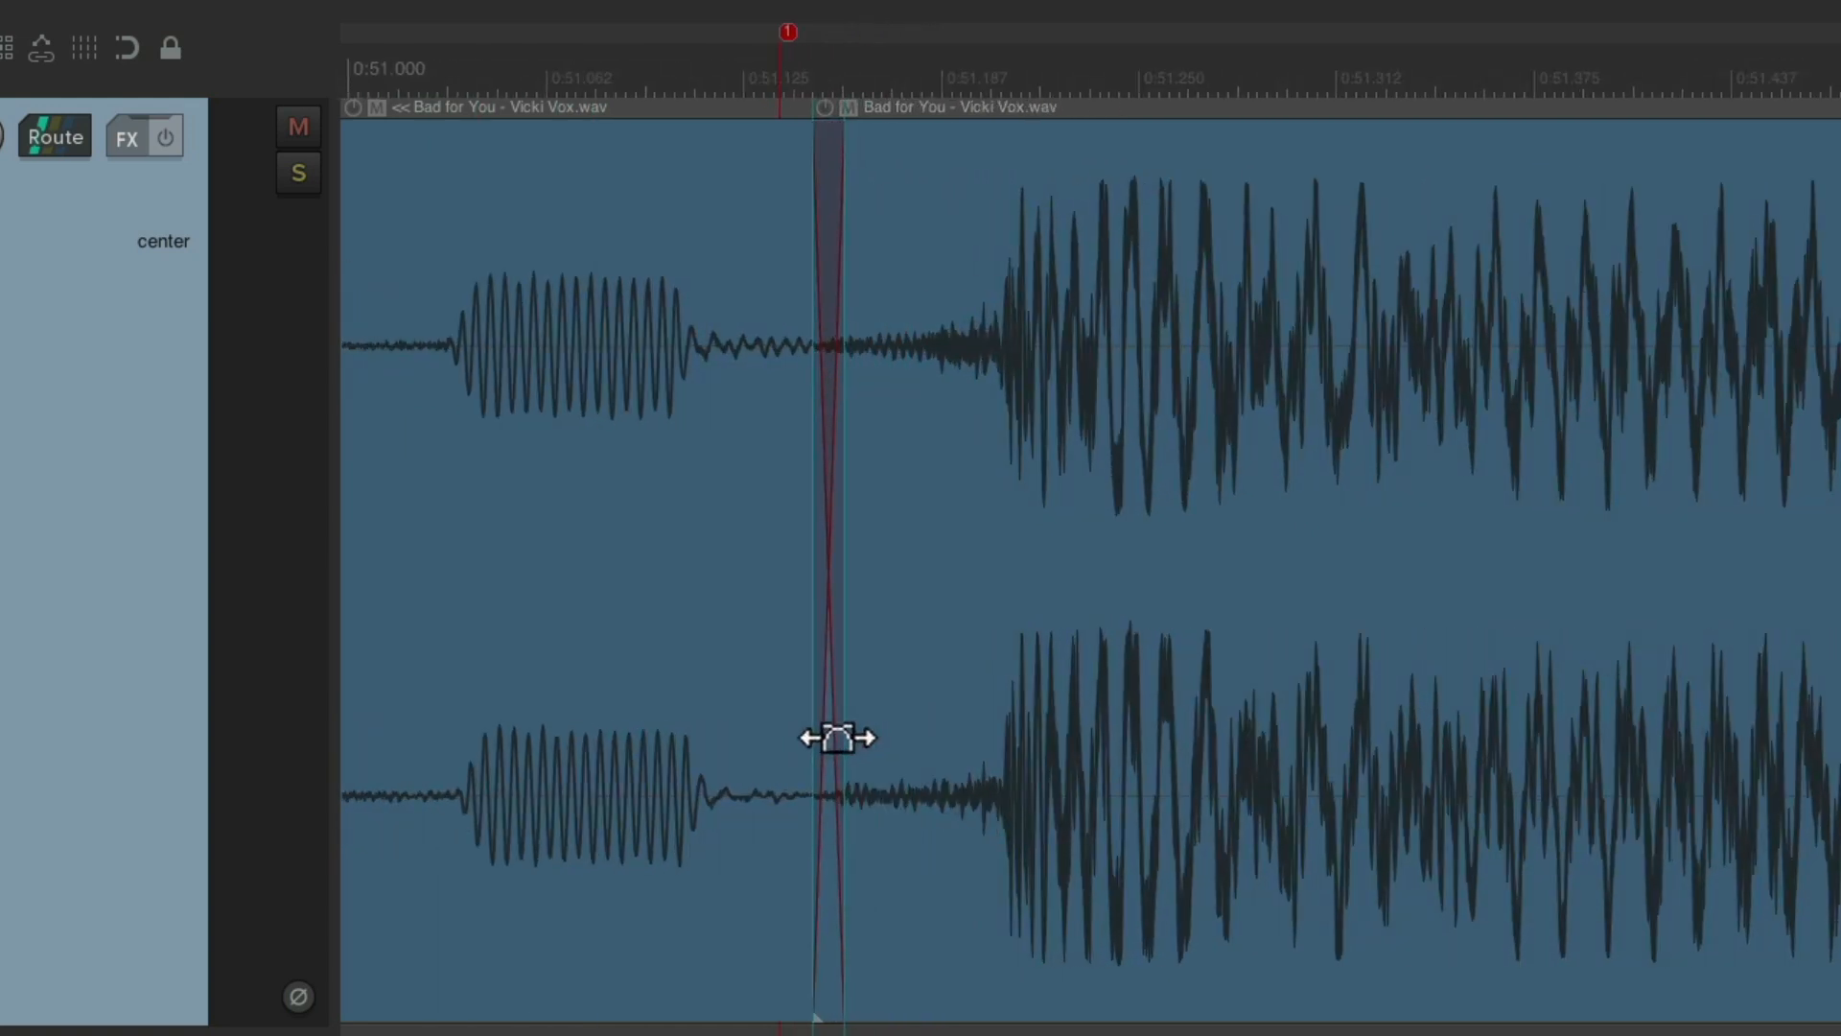
{"action": "key", "text": "space"}
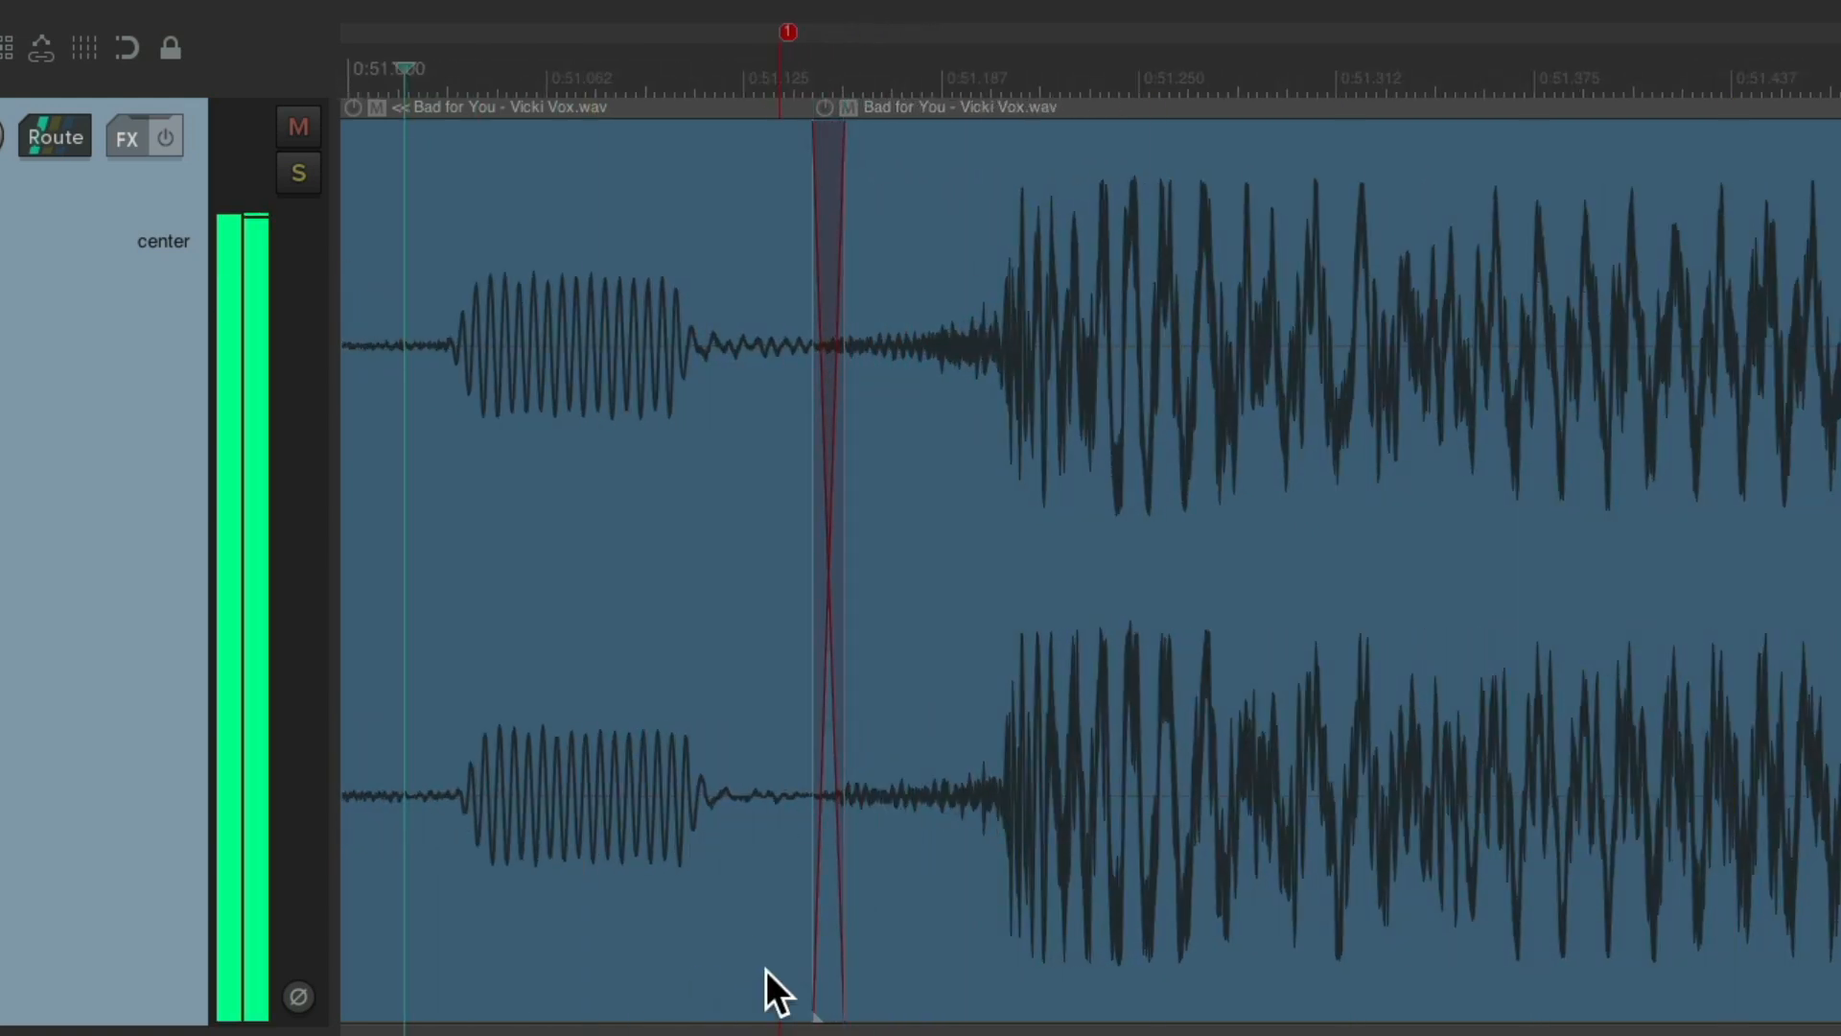
- Place the crossfade right before the downbeat at about 0:51.2 and play the edit from well before the join
{"action": "left_click_drag", "start_coordinate": [831, 658], "coordinate": [996, 662]}
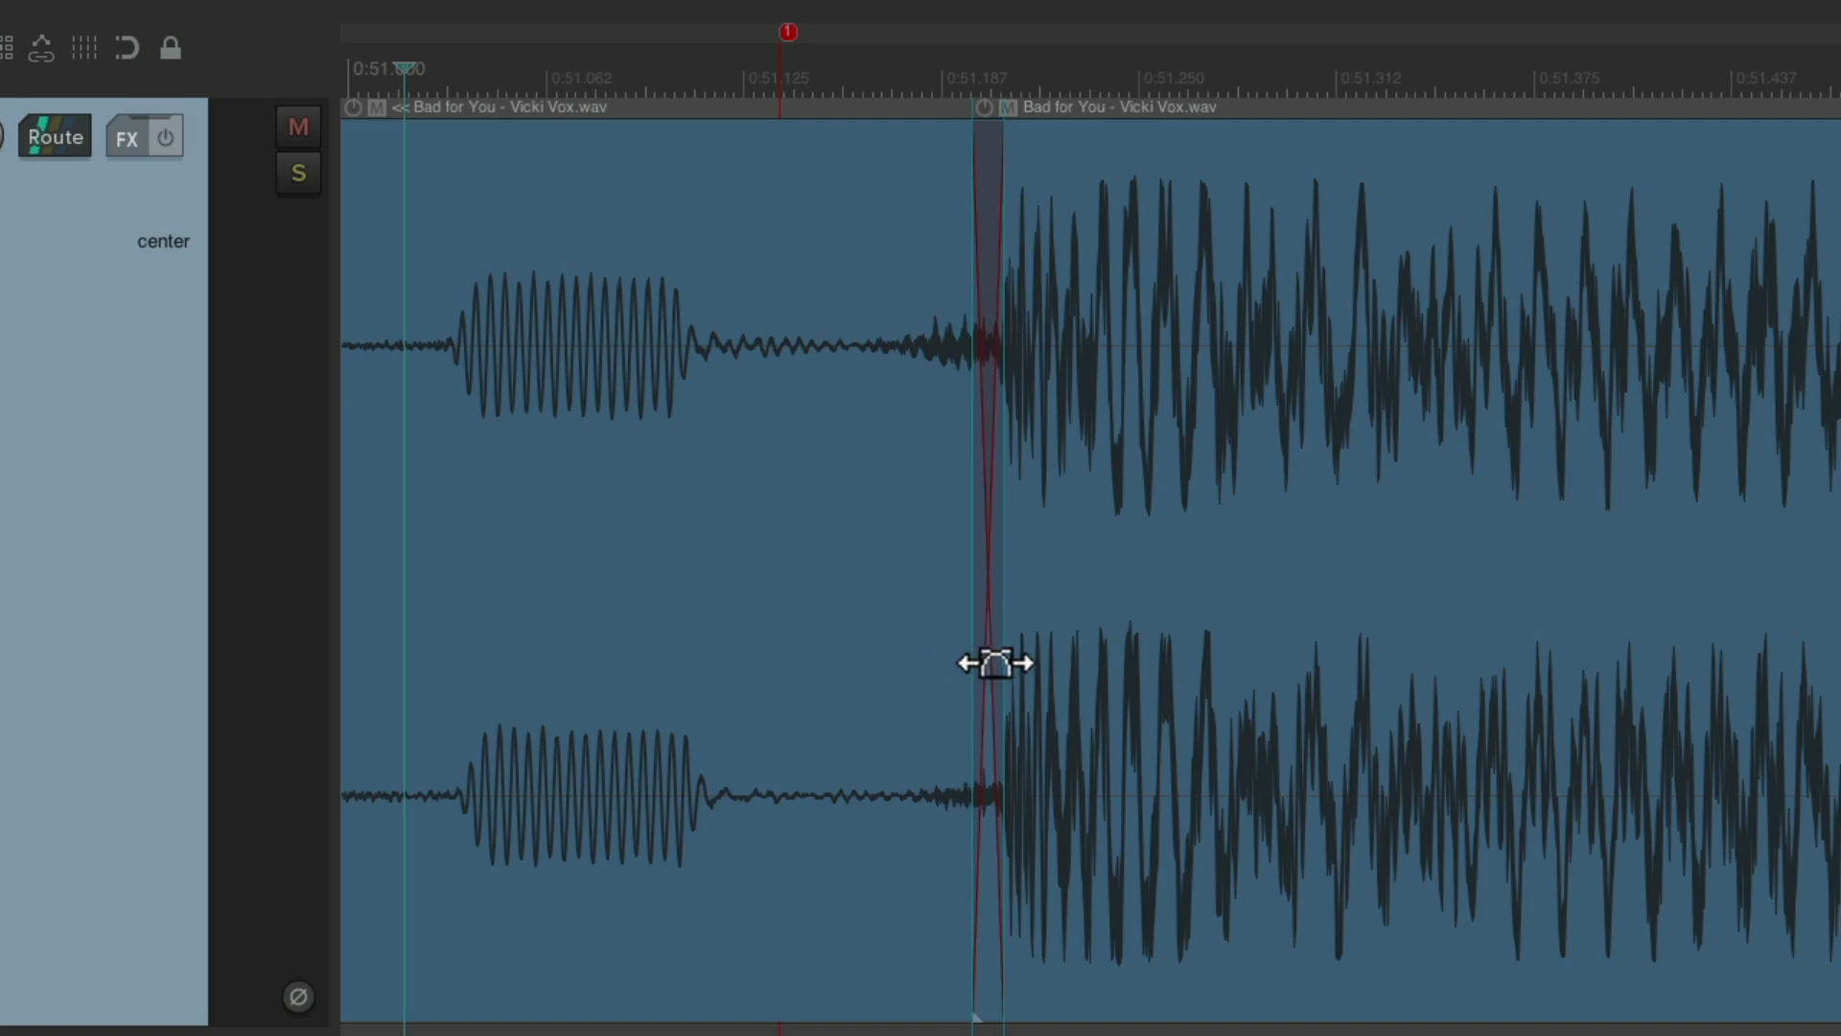
{"action": "scroll", "coordinate": [1229, 520], "scroll_direction": "down", "scroll_amount": 2}
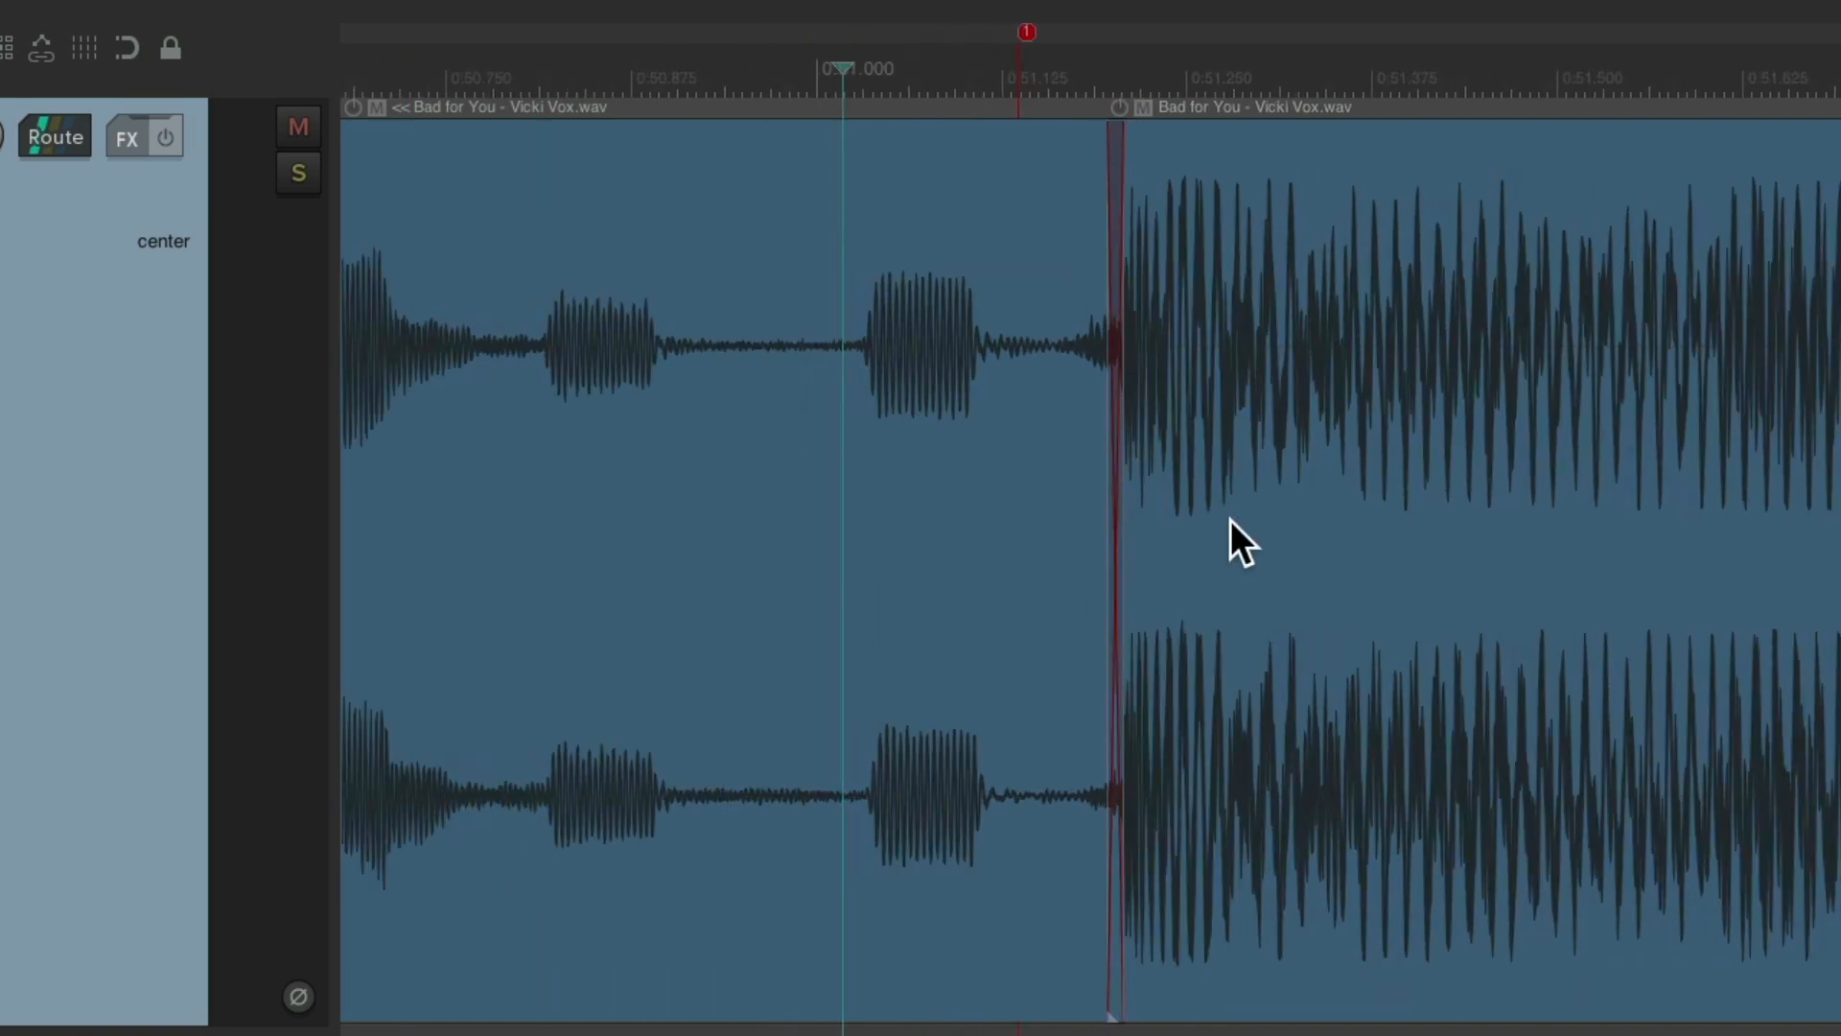
{"action": "scroll", "coordinate": [1233, 441], "scroll_direction": "down", "scroll_amount": 2}
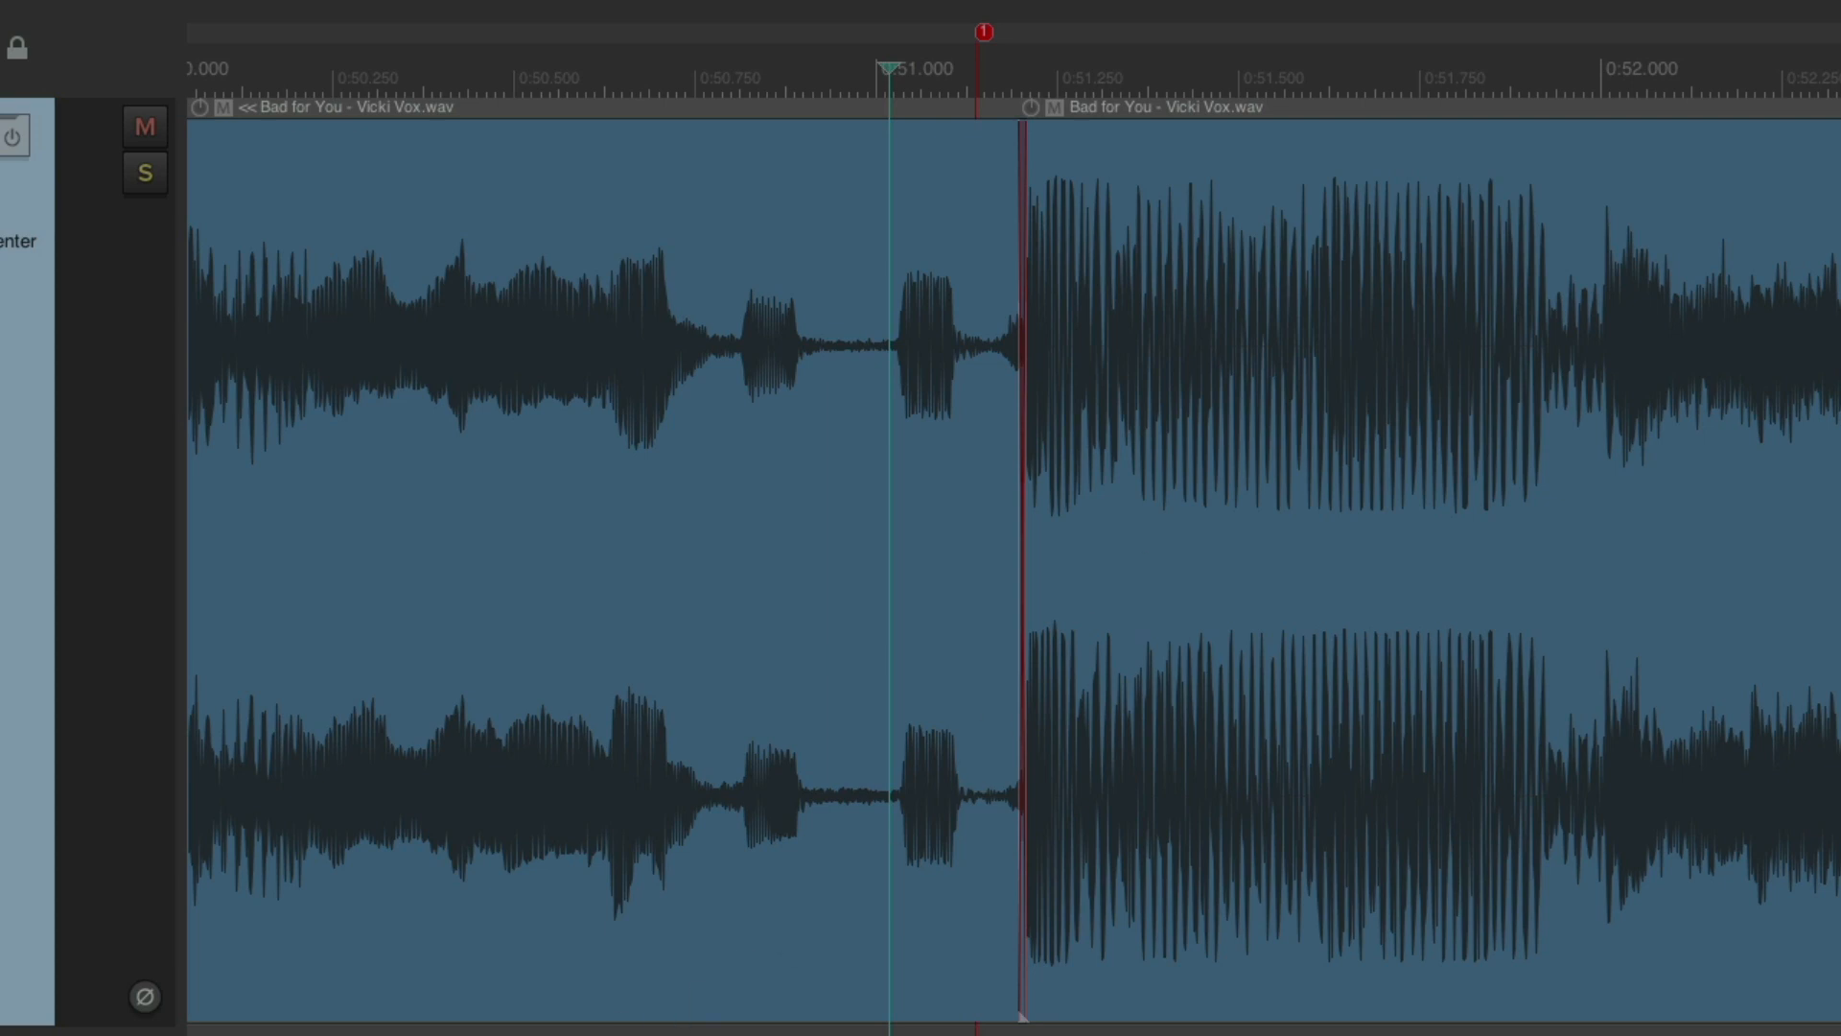
{"action": "left_click", "coordinate": [537, 1029]}
{"action": "key", "text": "space"}
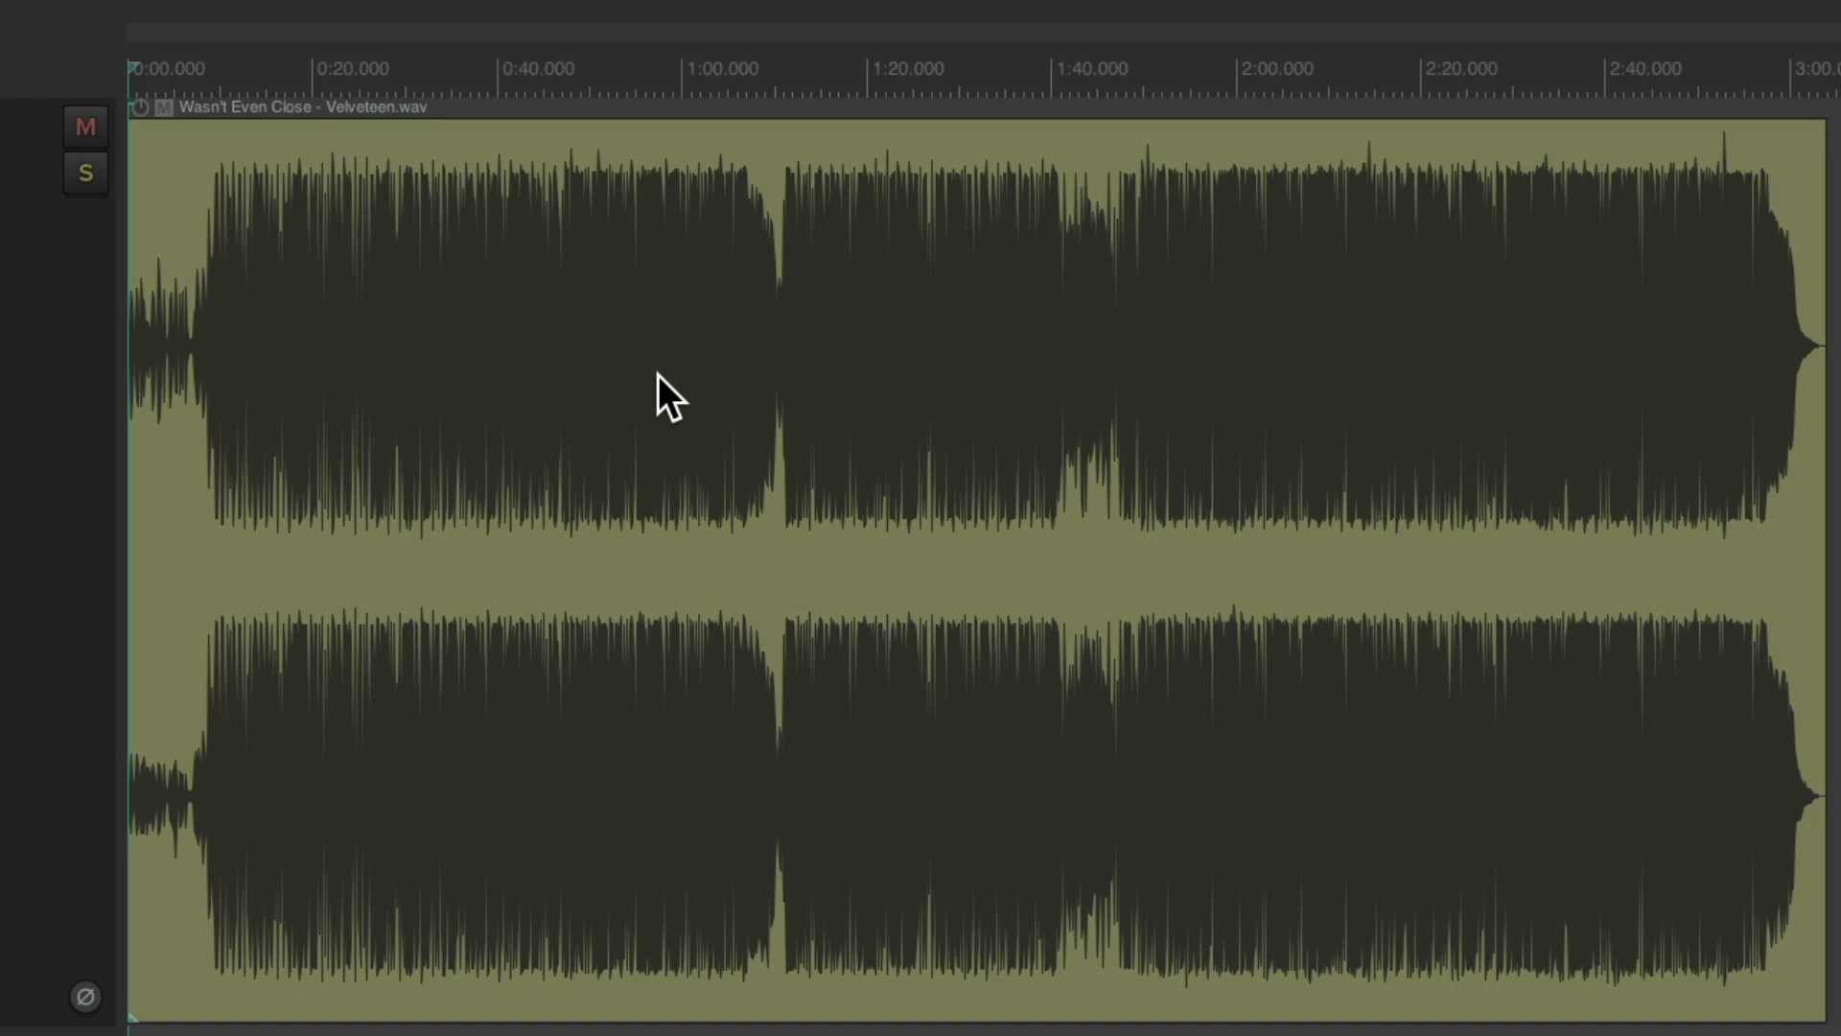
- Play the song Wasn't Even Close from about 0:41 and examine the waveform around 0:48 for an edit point
{"action": "scroll", "coordinate": [508, 341], "scroll_direction": "up", "scroll_amount": 5}
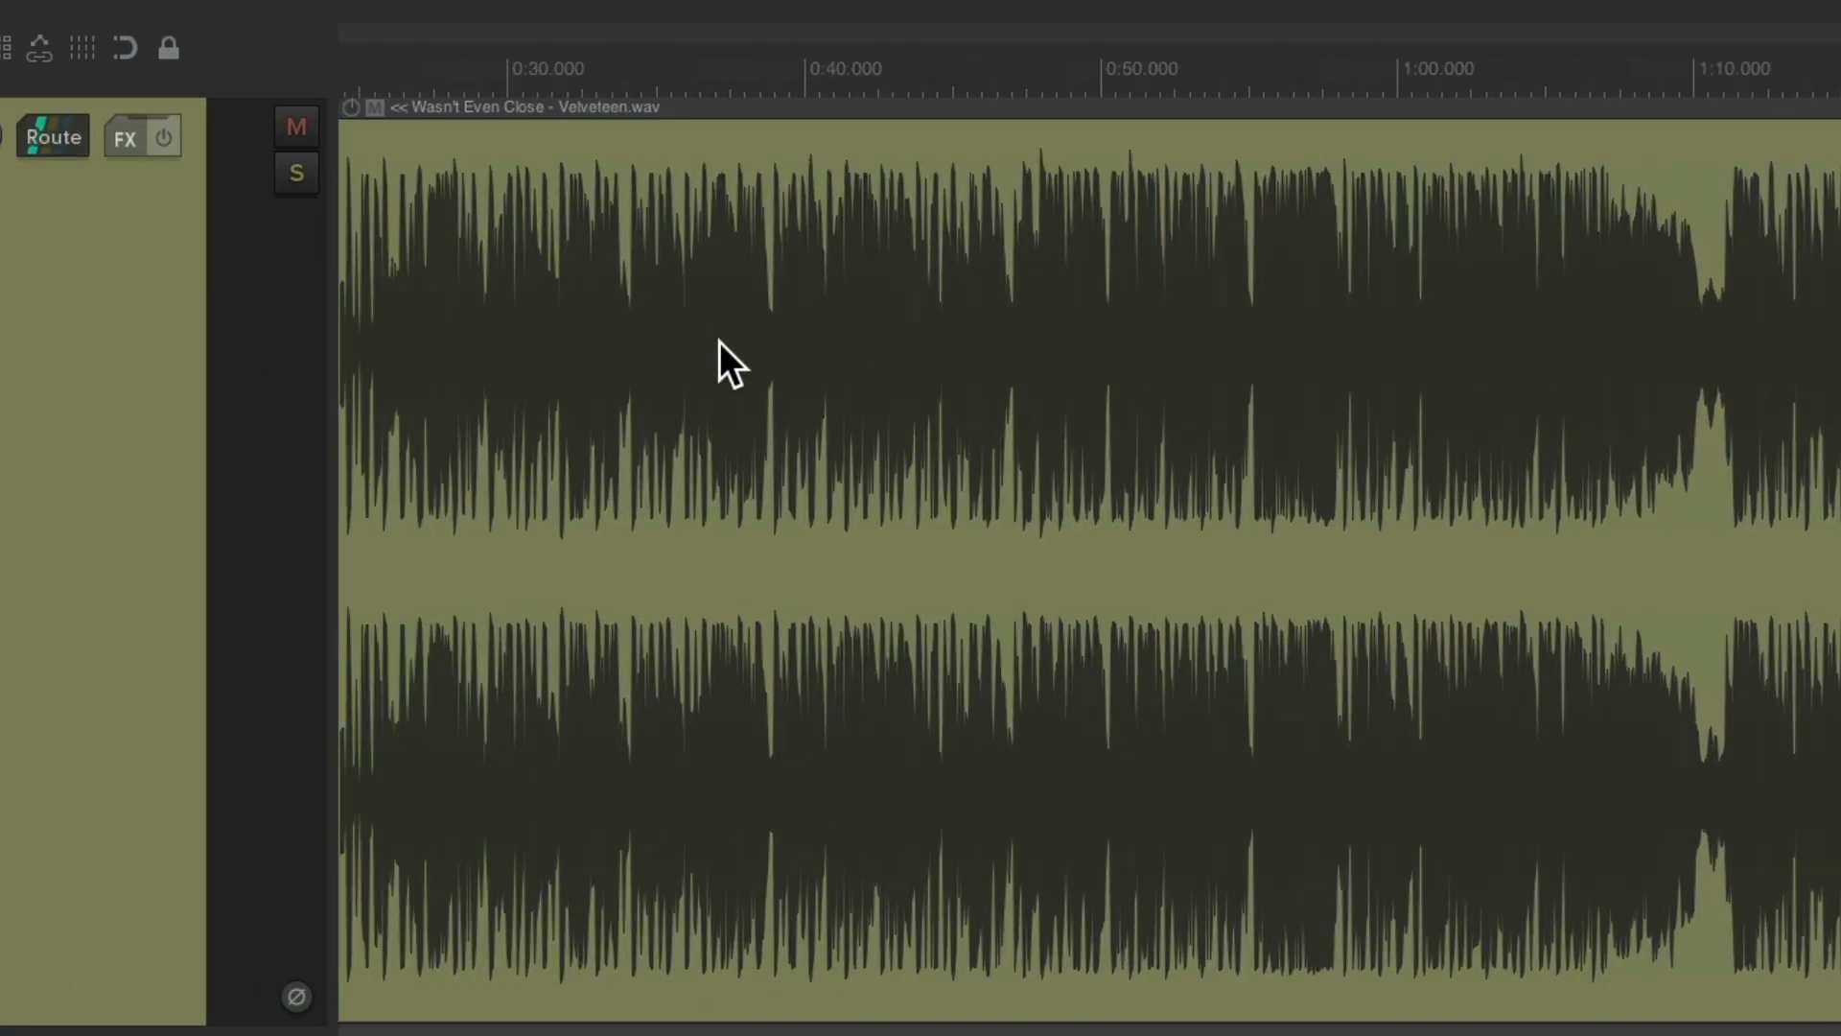
{"action": "left_click", "coordinate": [845, 97]}
{"action": "key", "text": "space"}
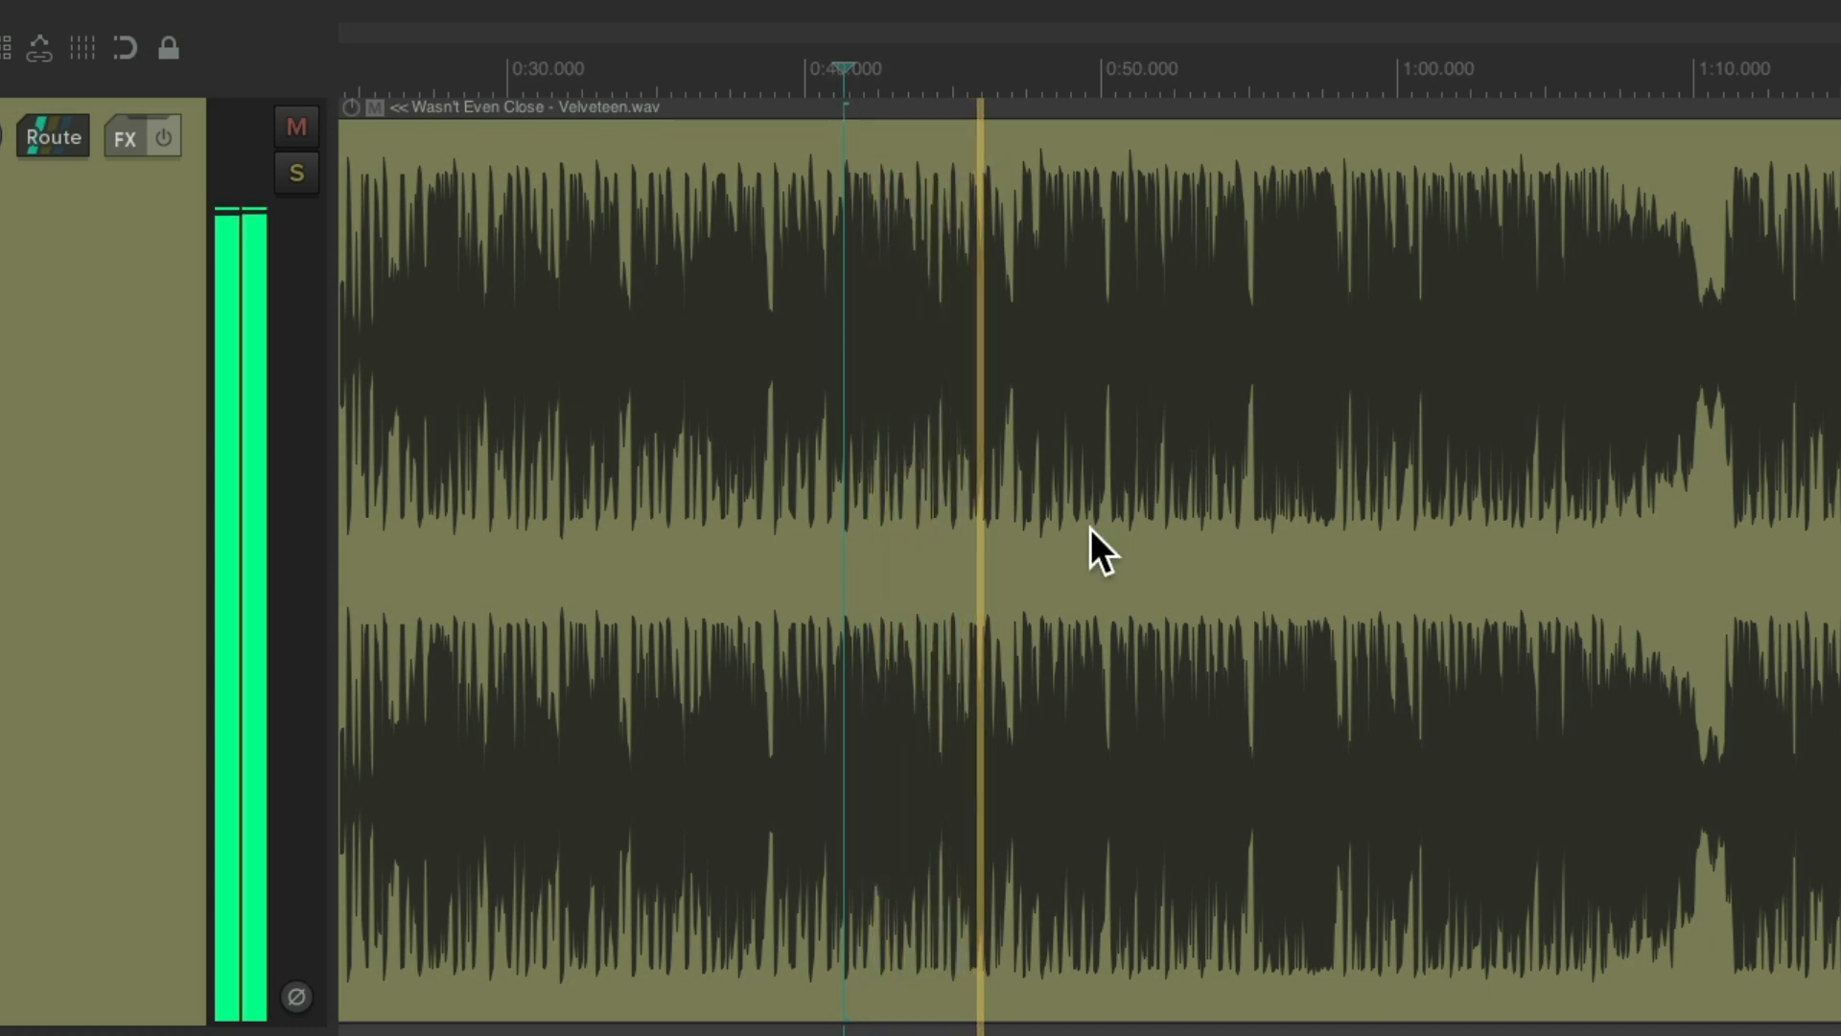
{"action": "scroll", "coordinate": [1090, 520], "scroll_direction": "up", "scroll_amount": 3}
{"action": "scroll", "coordinate": [1090, 521], "scroll_direction": "up", "scroll_amount": 3}
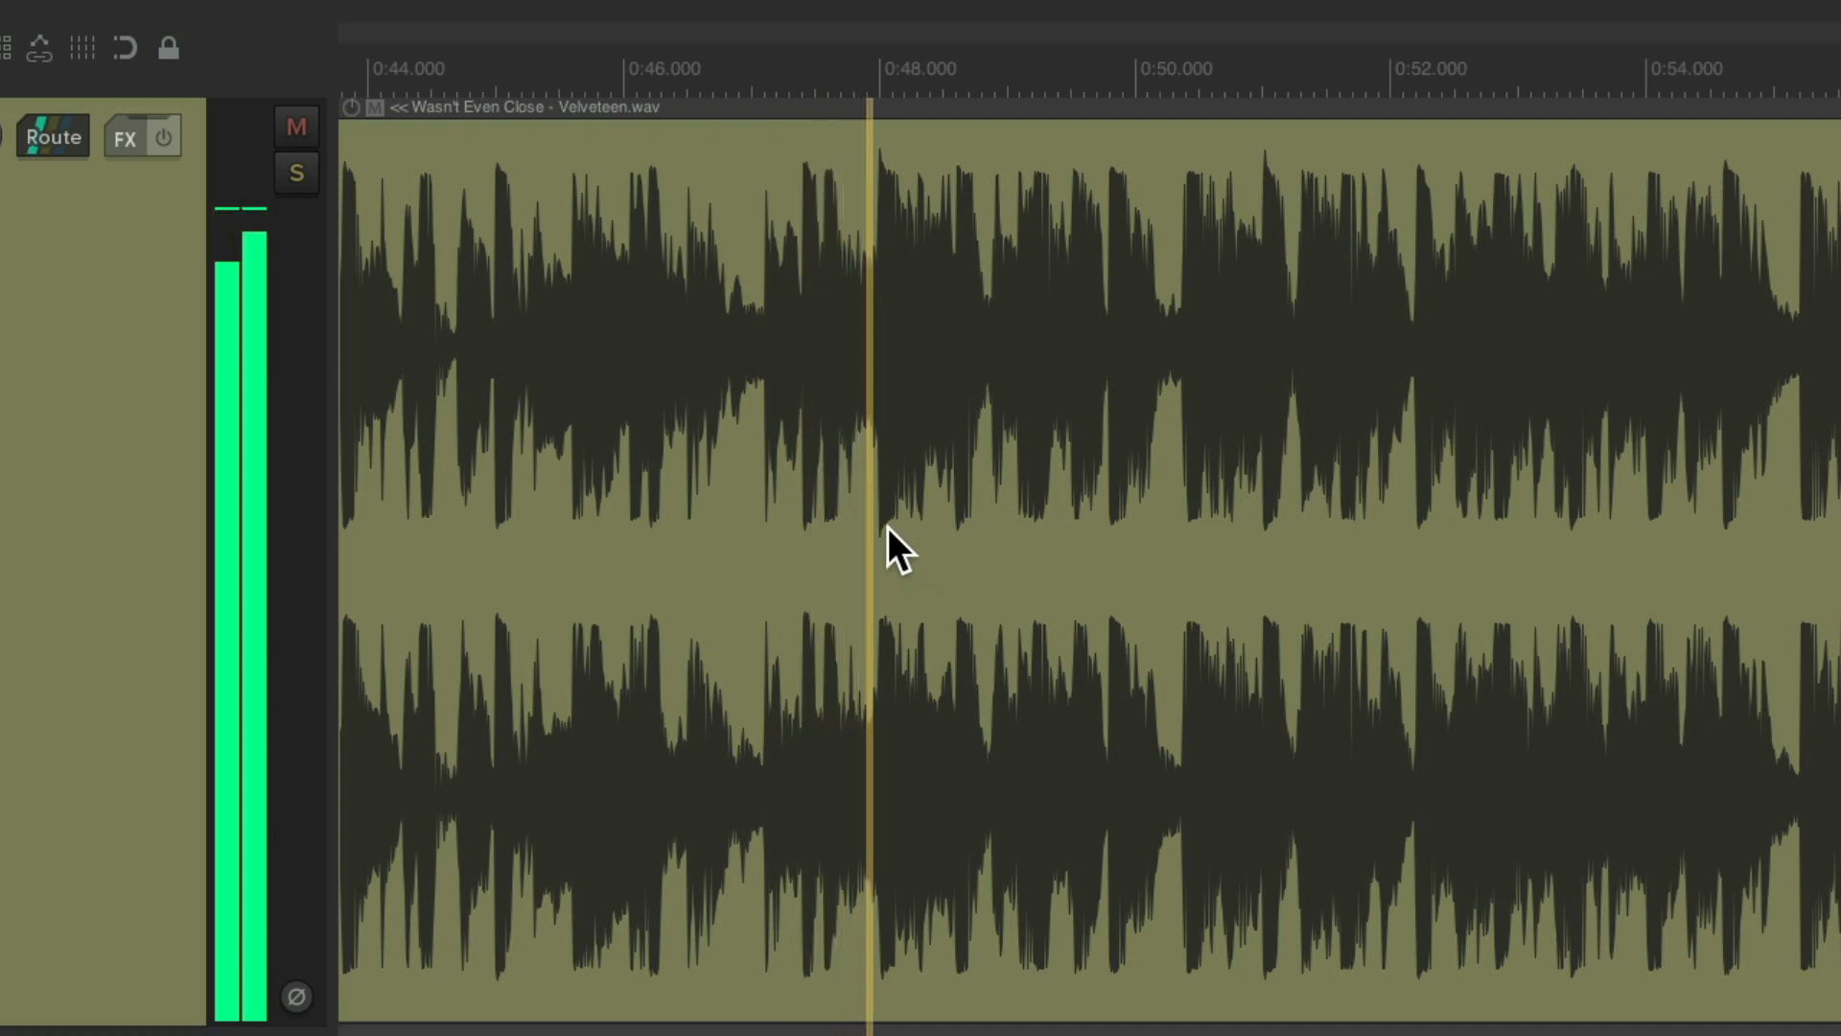
{"action": "key", "text": "space"}
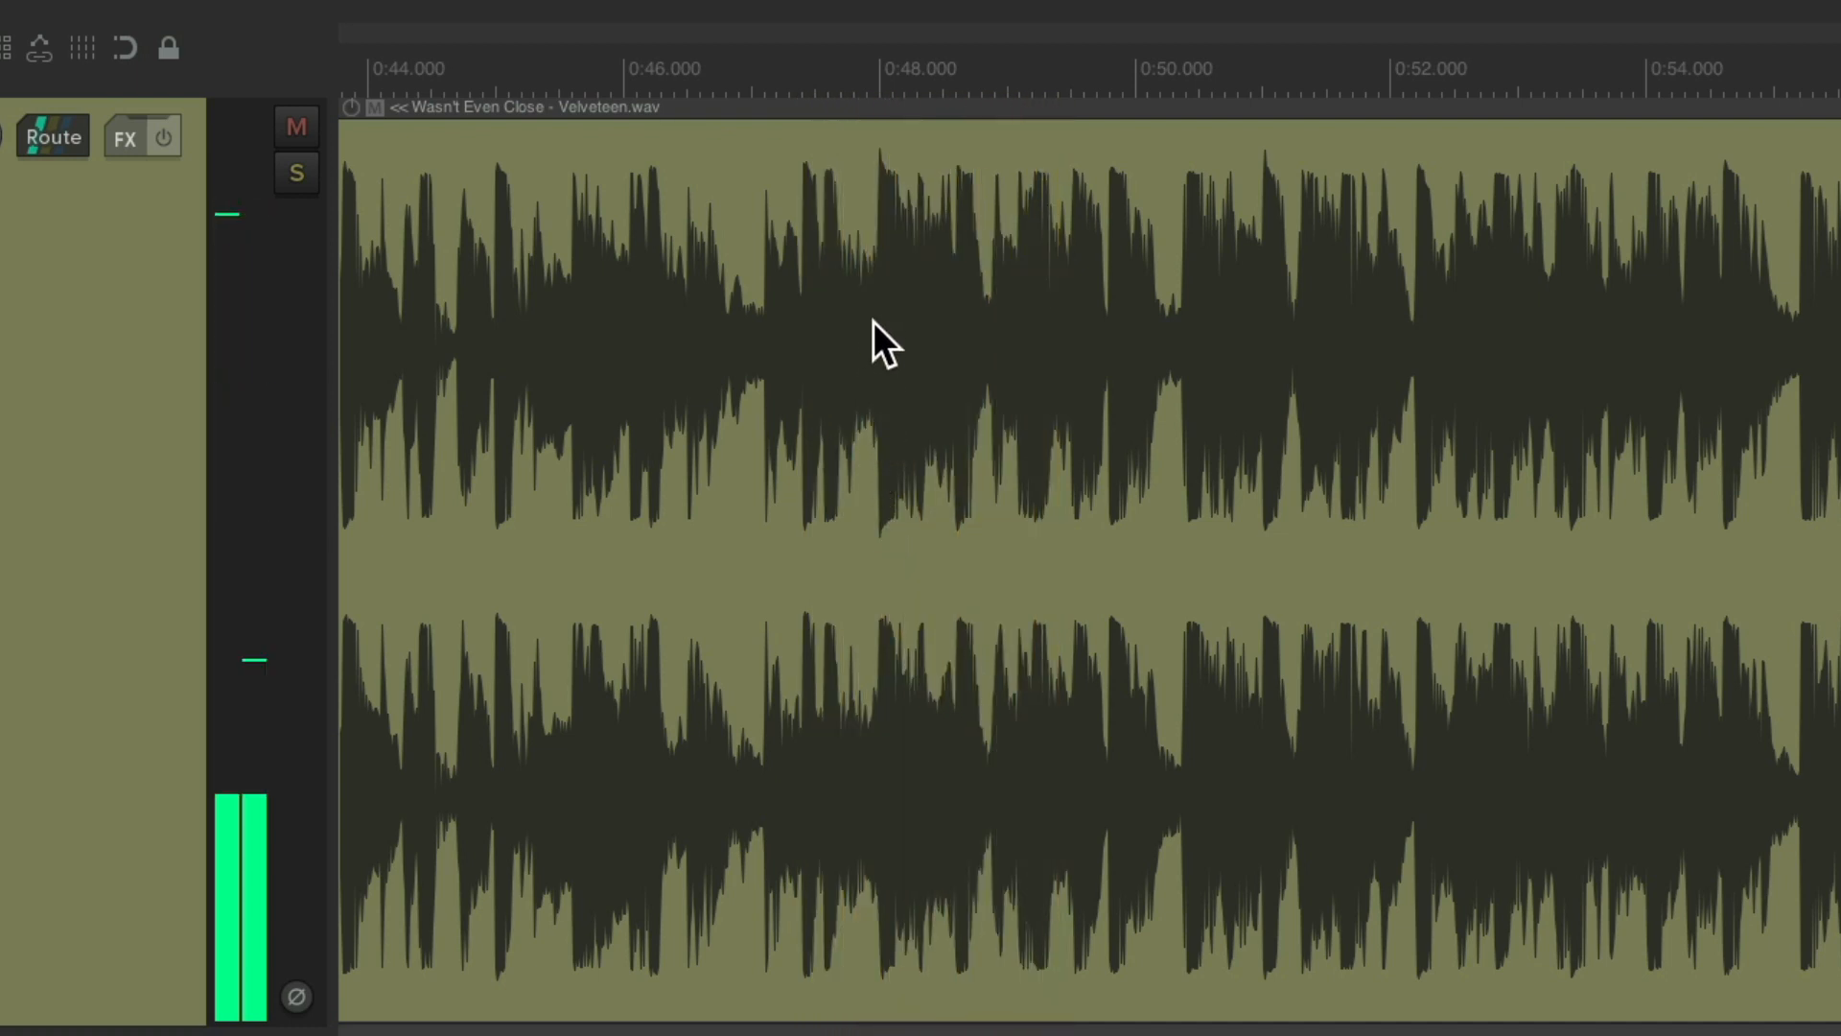
- Play the song from about 0:46.9 and add a marker at about 0:47.94, just before the loud hit near 0:48
{"action": "scroll", "coordinate": [869, 384], "scroll_direction": "up", "scroll_amount": 1}
{"action": "scroll", "coordinate": [867, 401], "scroll_direction": "up", "scroll_amount": 4}
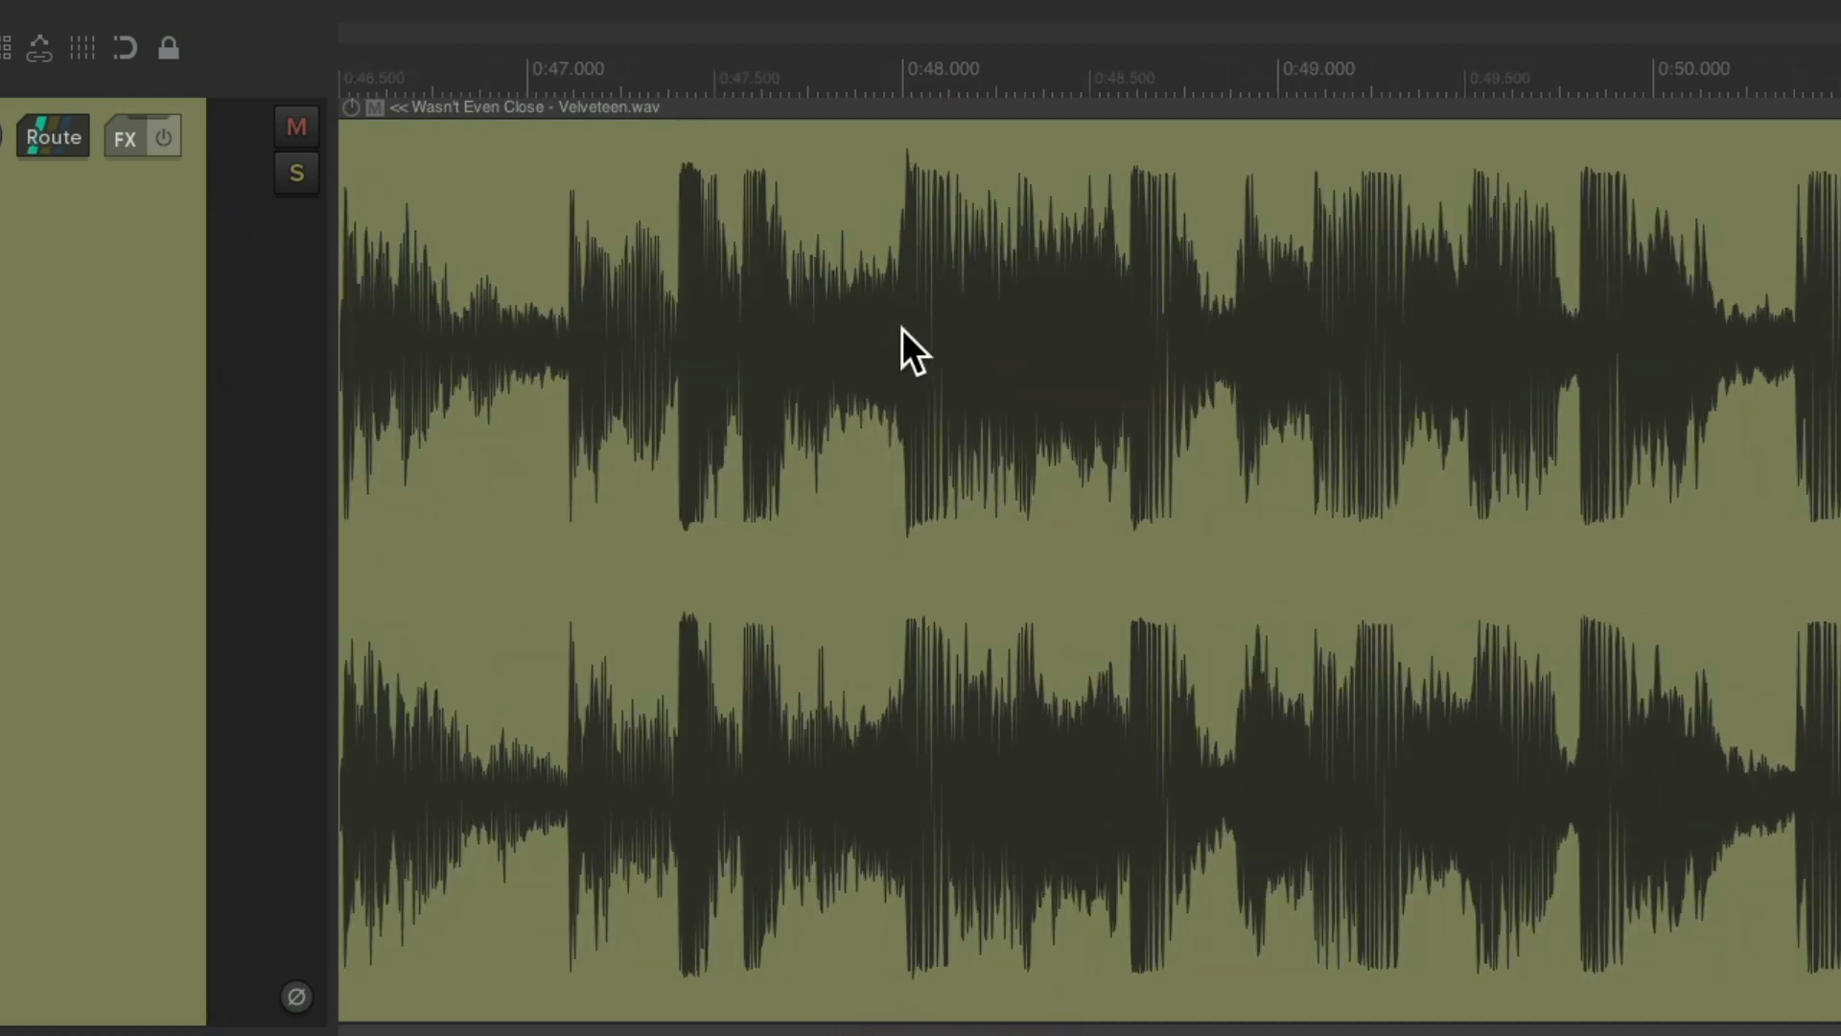
{"action": "left_click", "coordinate": [506, 52]}
{"action": "key", "text": "space"}
{"action": "scroll", "coordinate": [1045, 501], "scroll_direction": "up", "scroll_amount": 3}
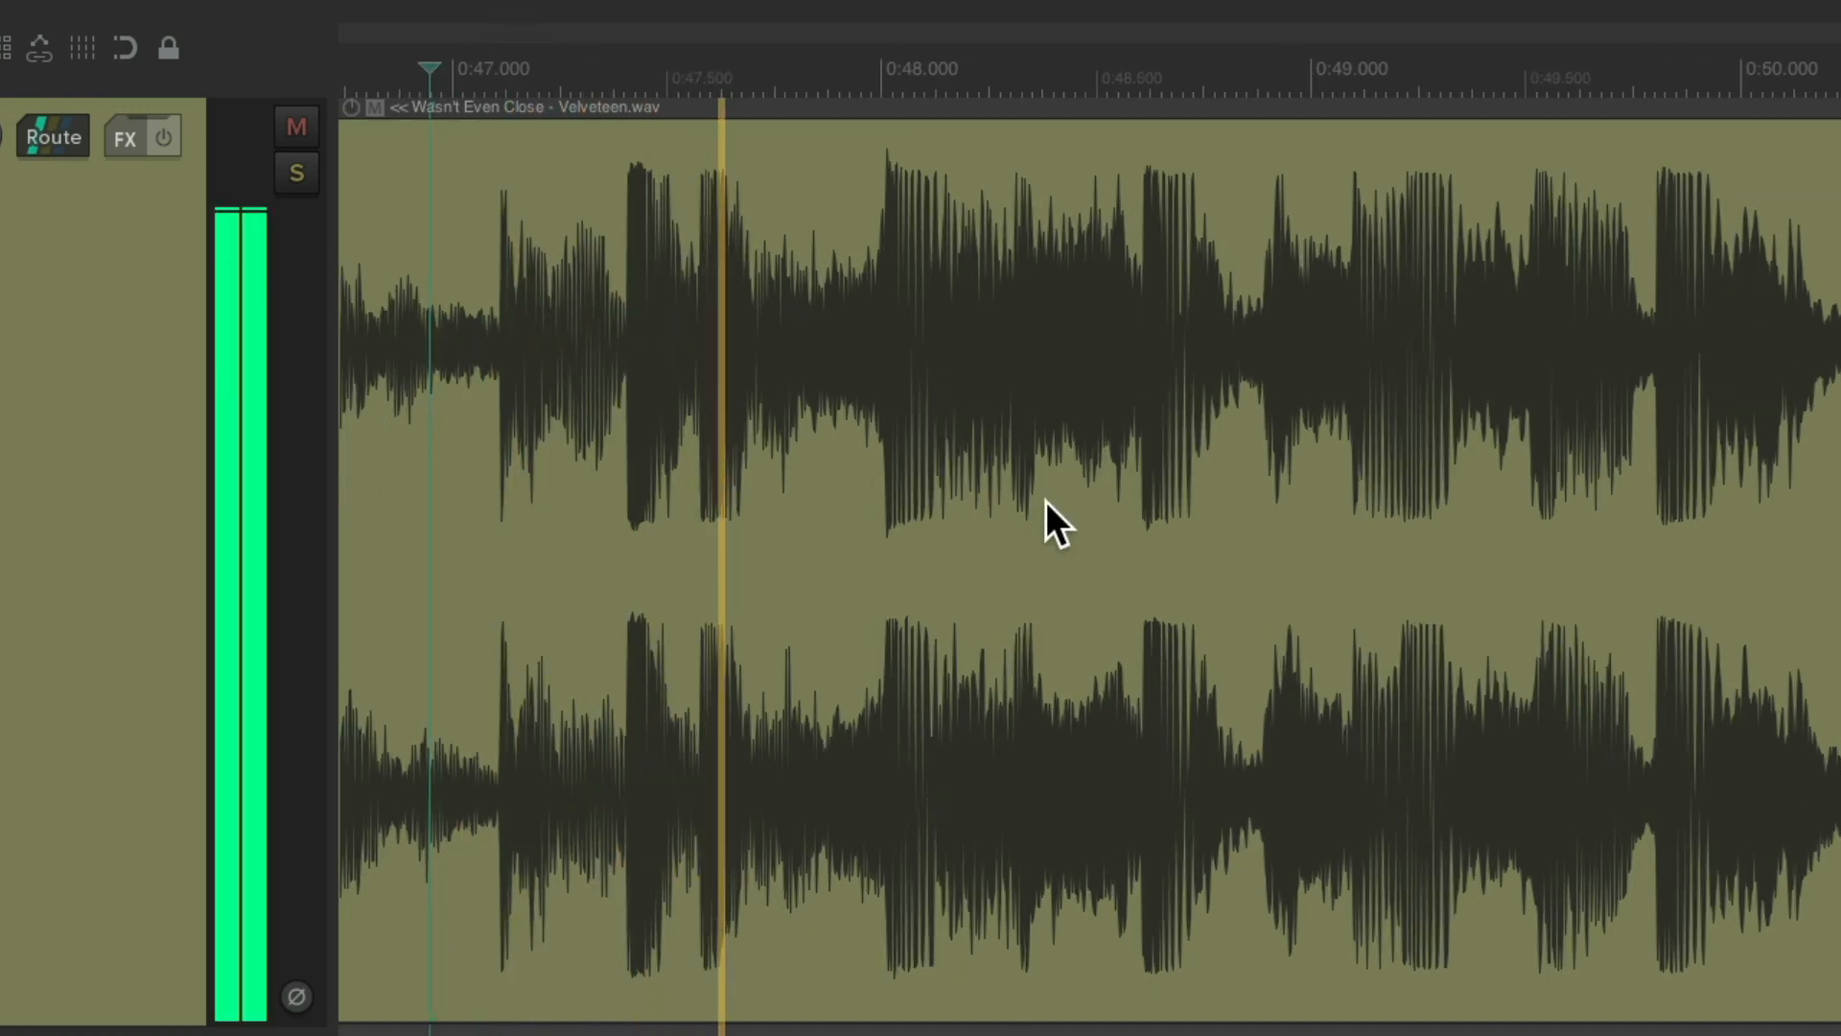
{"action": "key", "text": "space"}
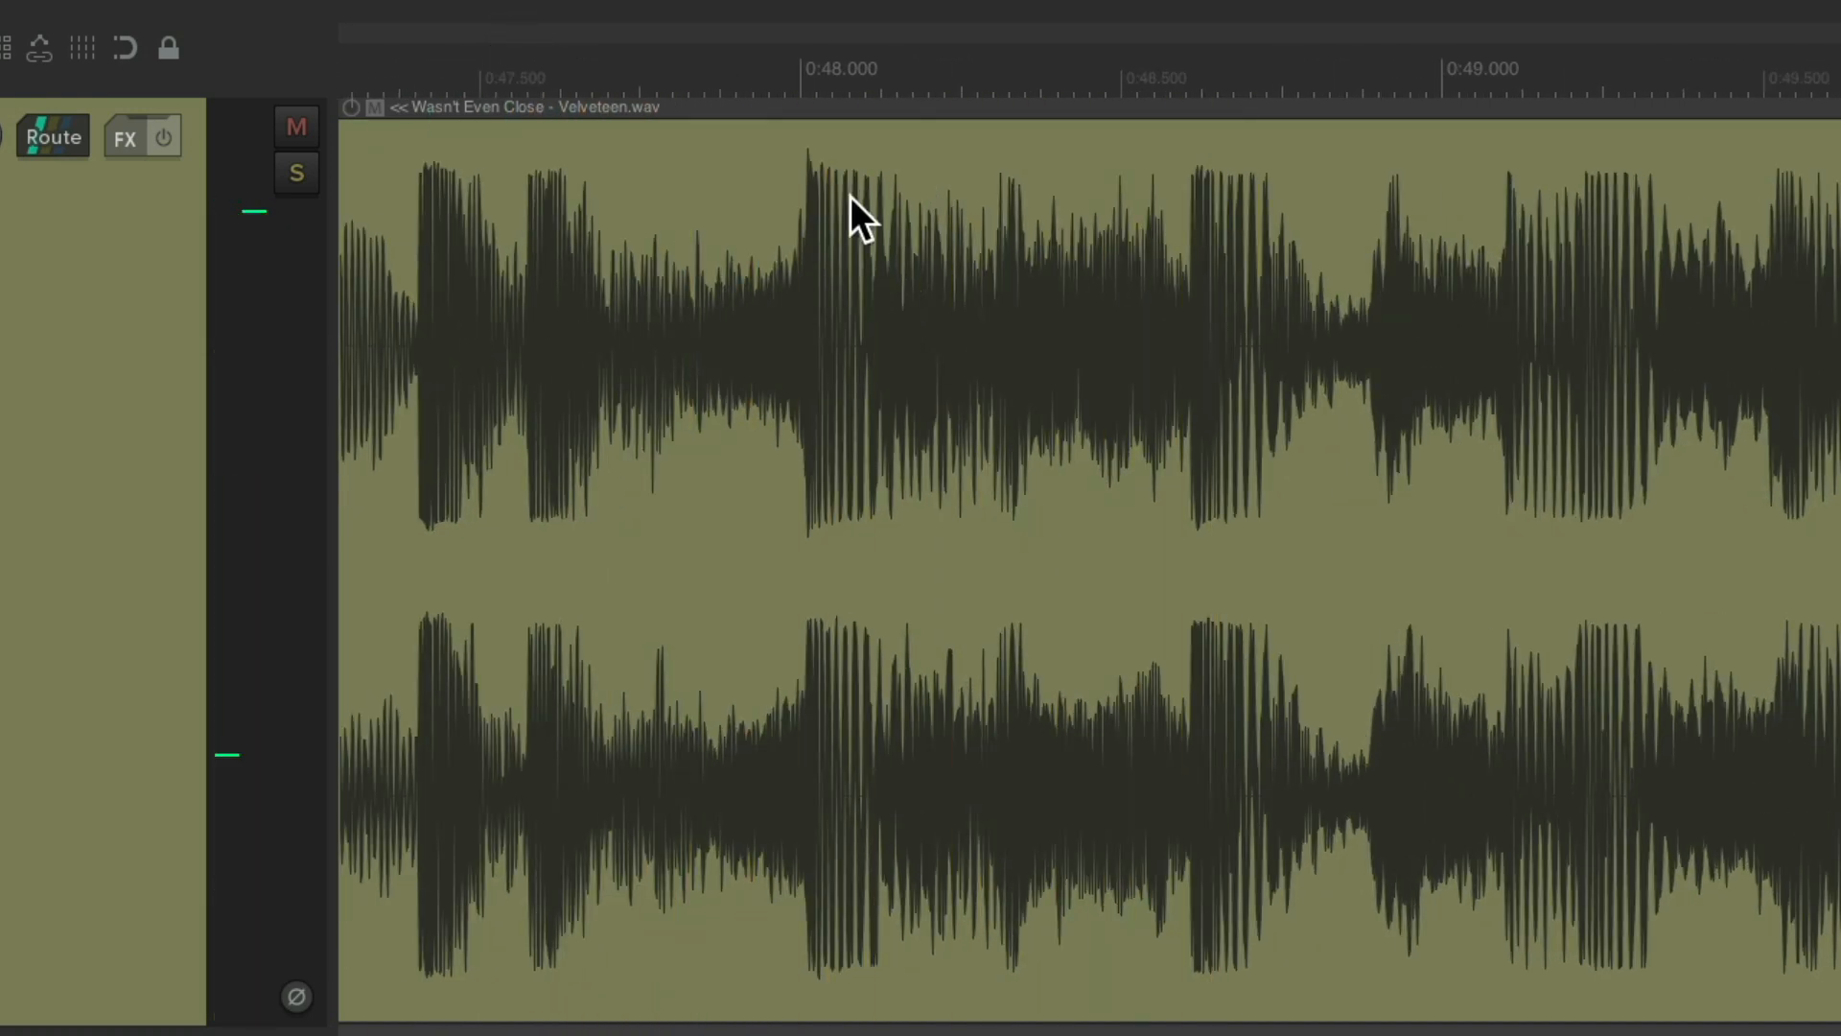
{"action": "left_click", "coordinate": [766, 56]}
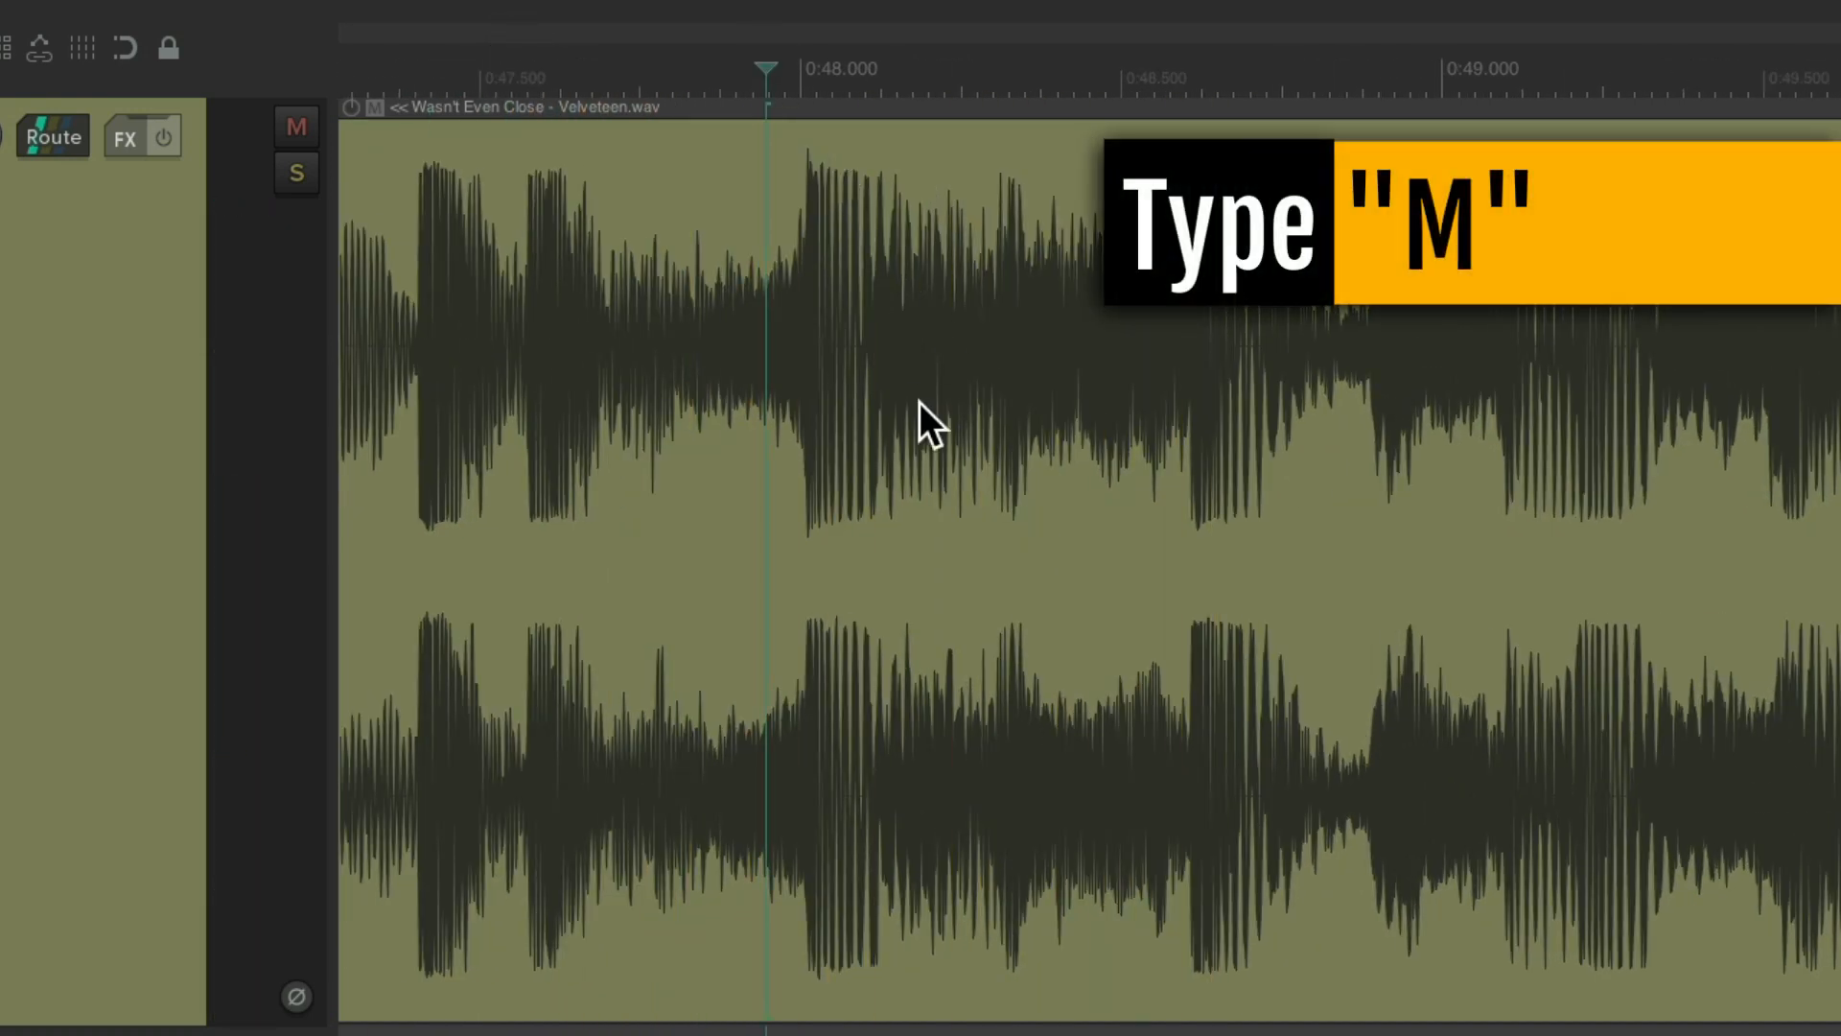
{"action": "key", "text": "m"}
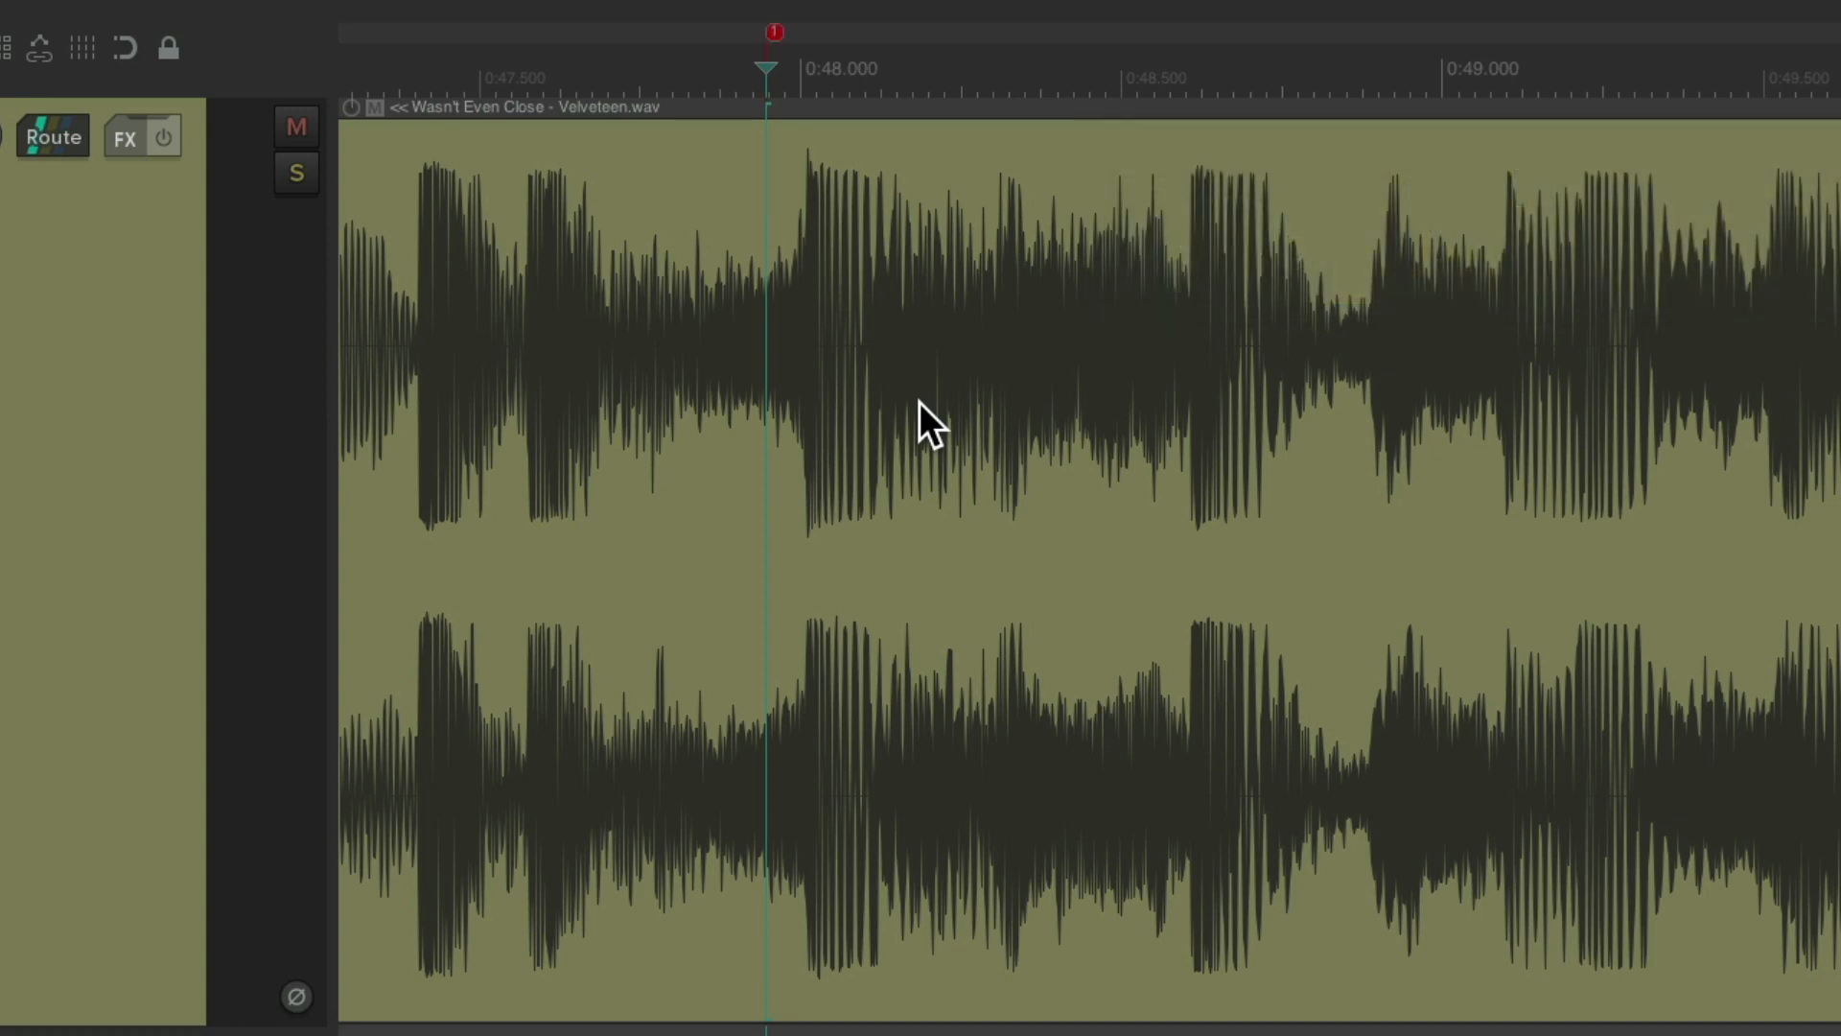
- Play the song from about 1:44 and examine the waveform around 1:50 for a hit matching the one at the first marker
{"action": "key", "text": "super+Page_Down"}
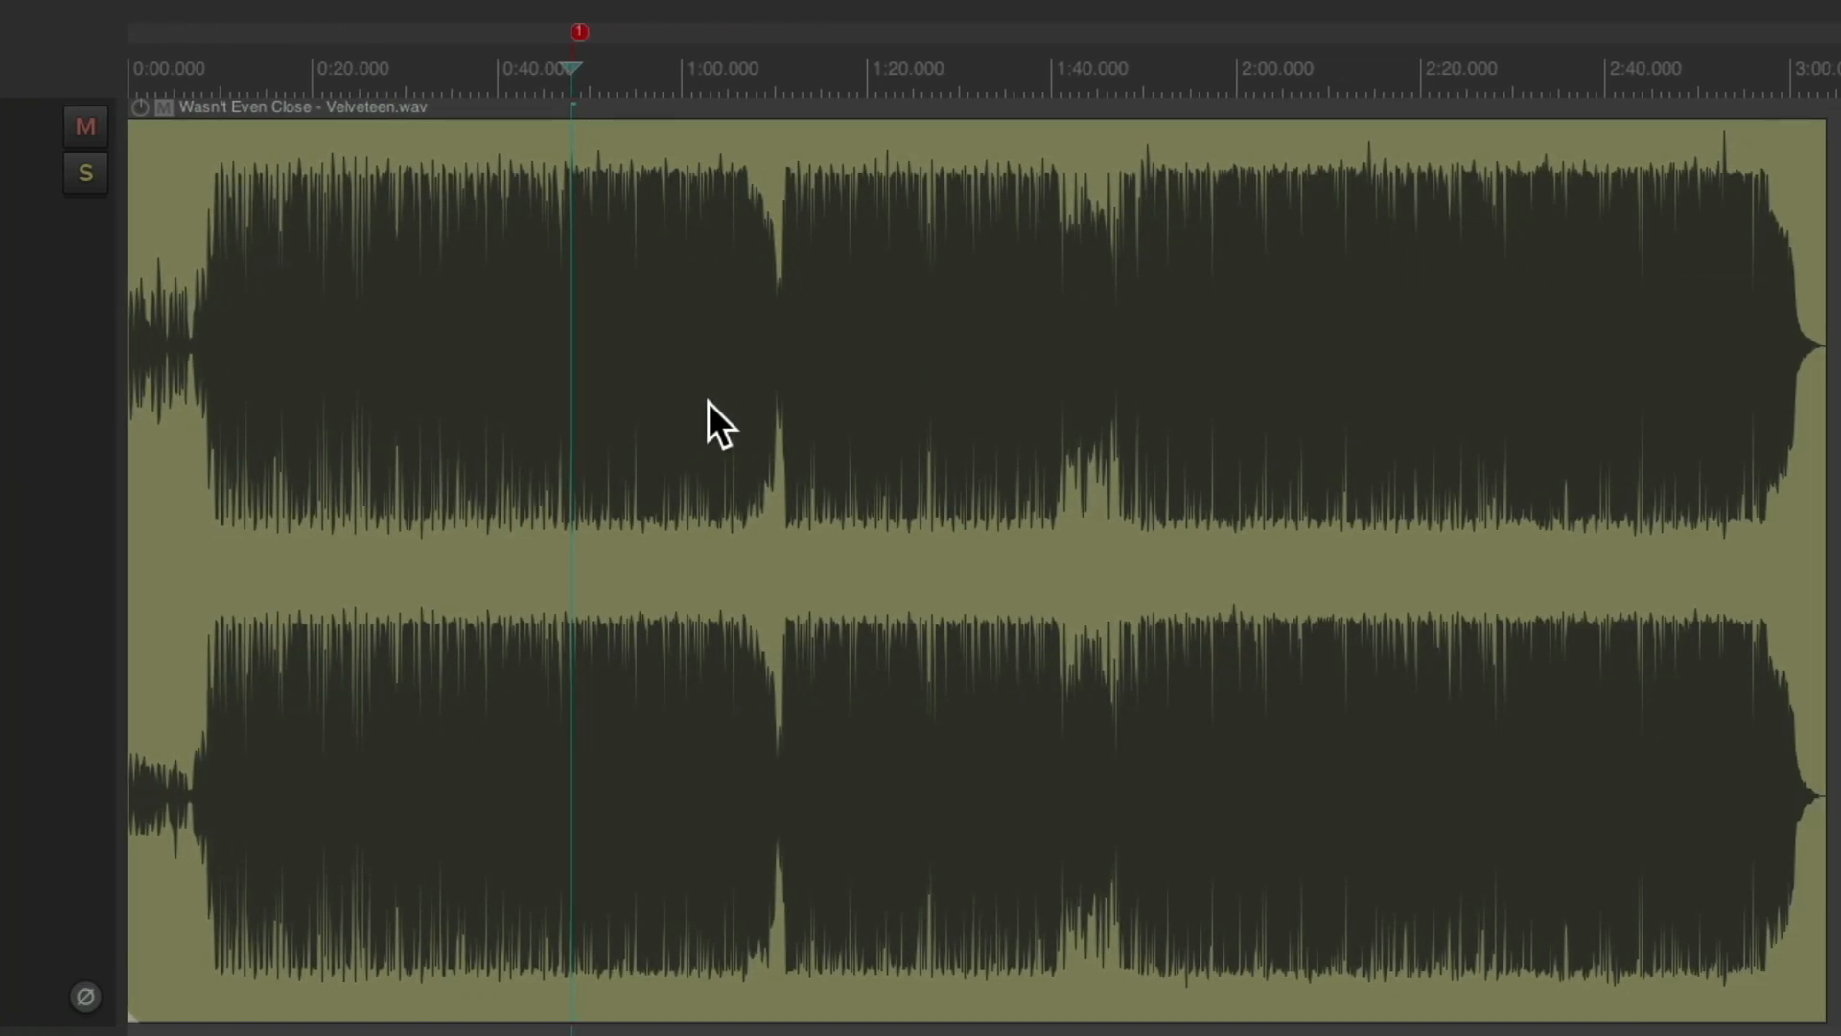
{"action": "scroll", "coordinate": [1108, 479], "scroll_direction": "up", "scroll_amount": 5}
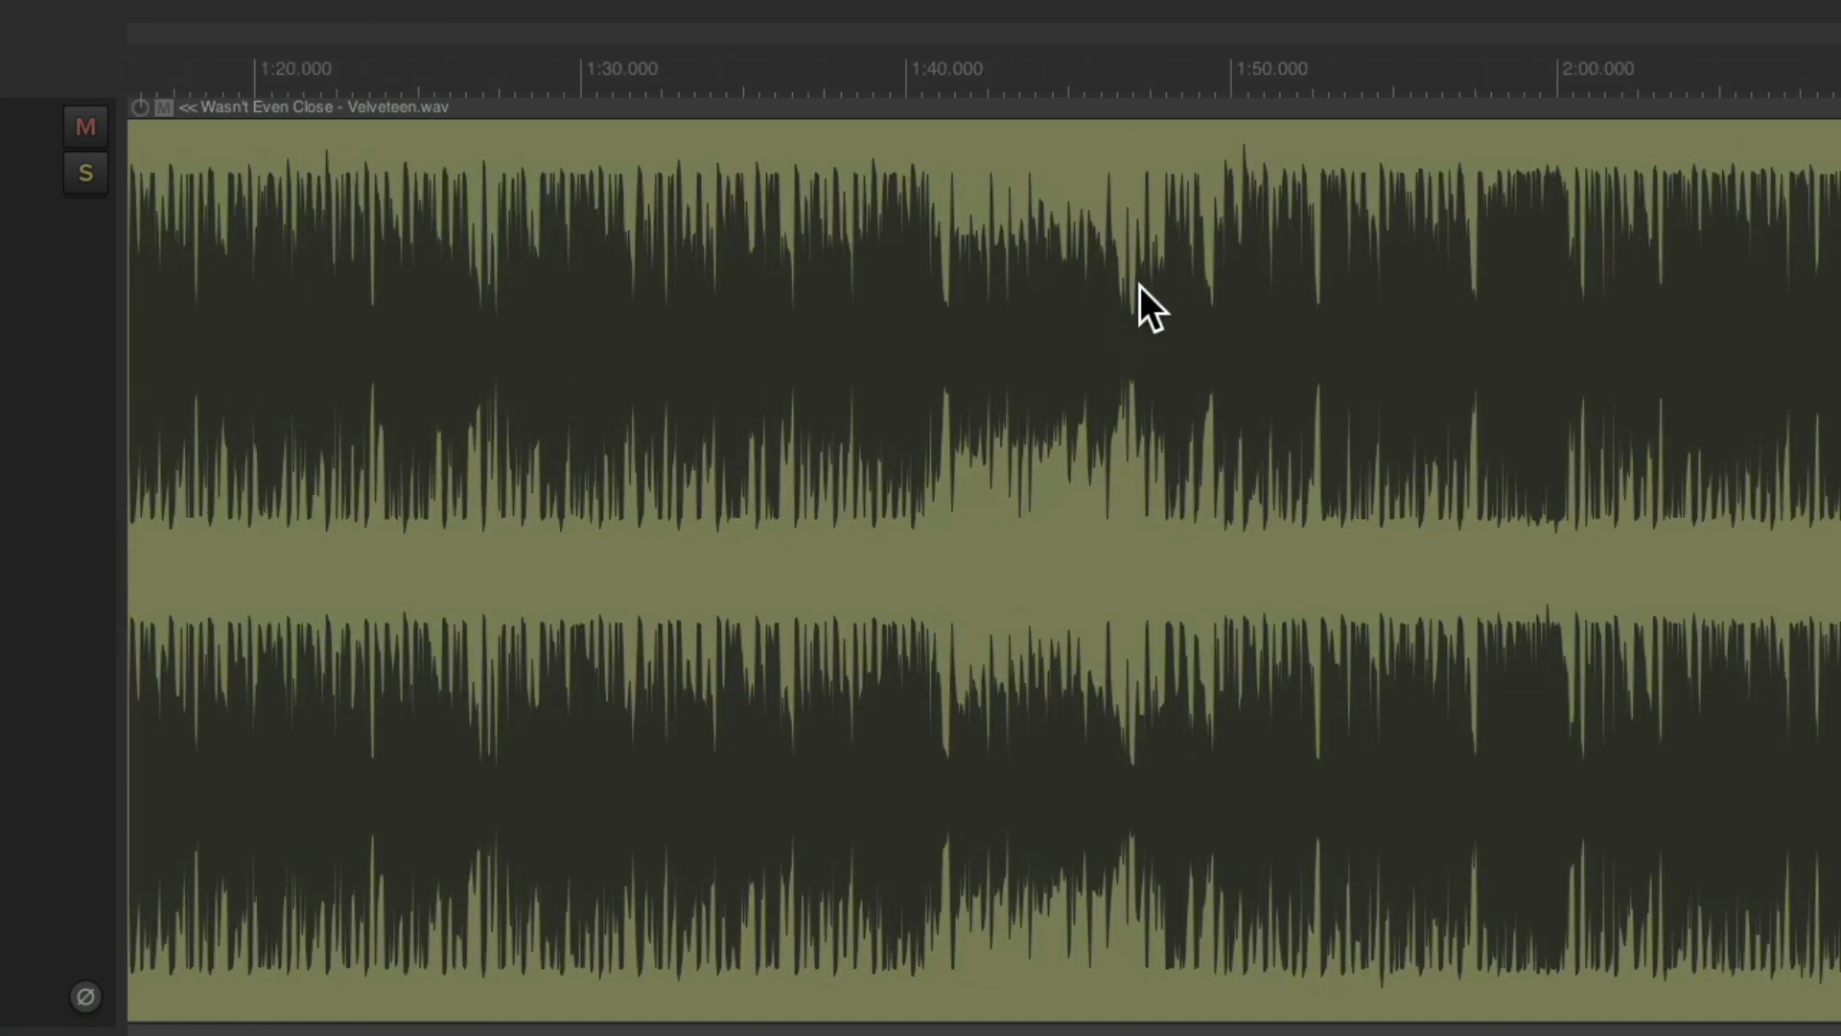
{"action": "left_click", "coordinate": [1033, 67]}
{"action": "key", "text": "space"}
{"action": "scroll", "coordinate": [1211, 334], "scroll_direction": "up", "scroll_amount": 4}
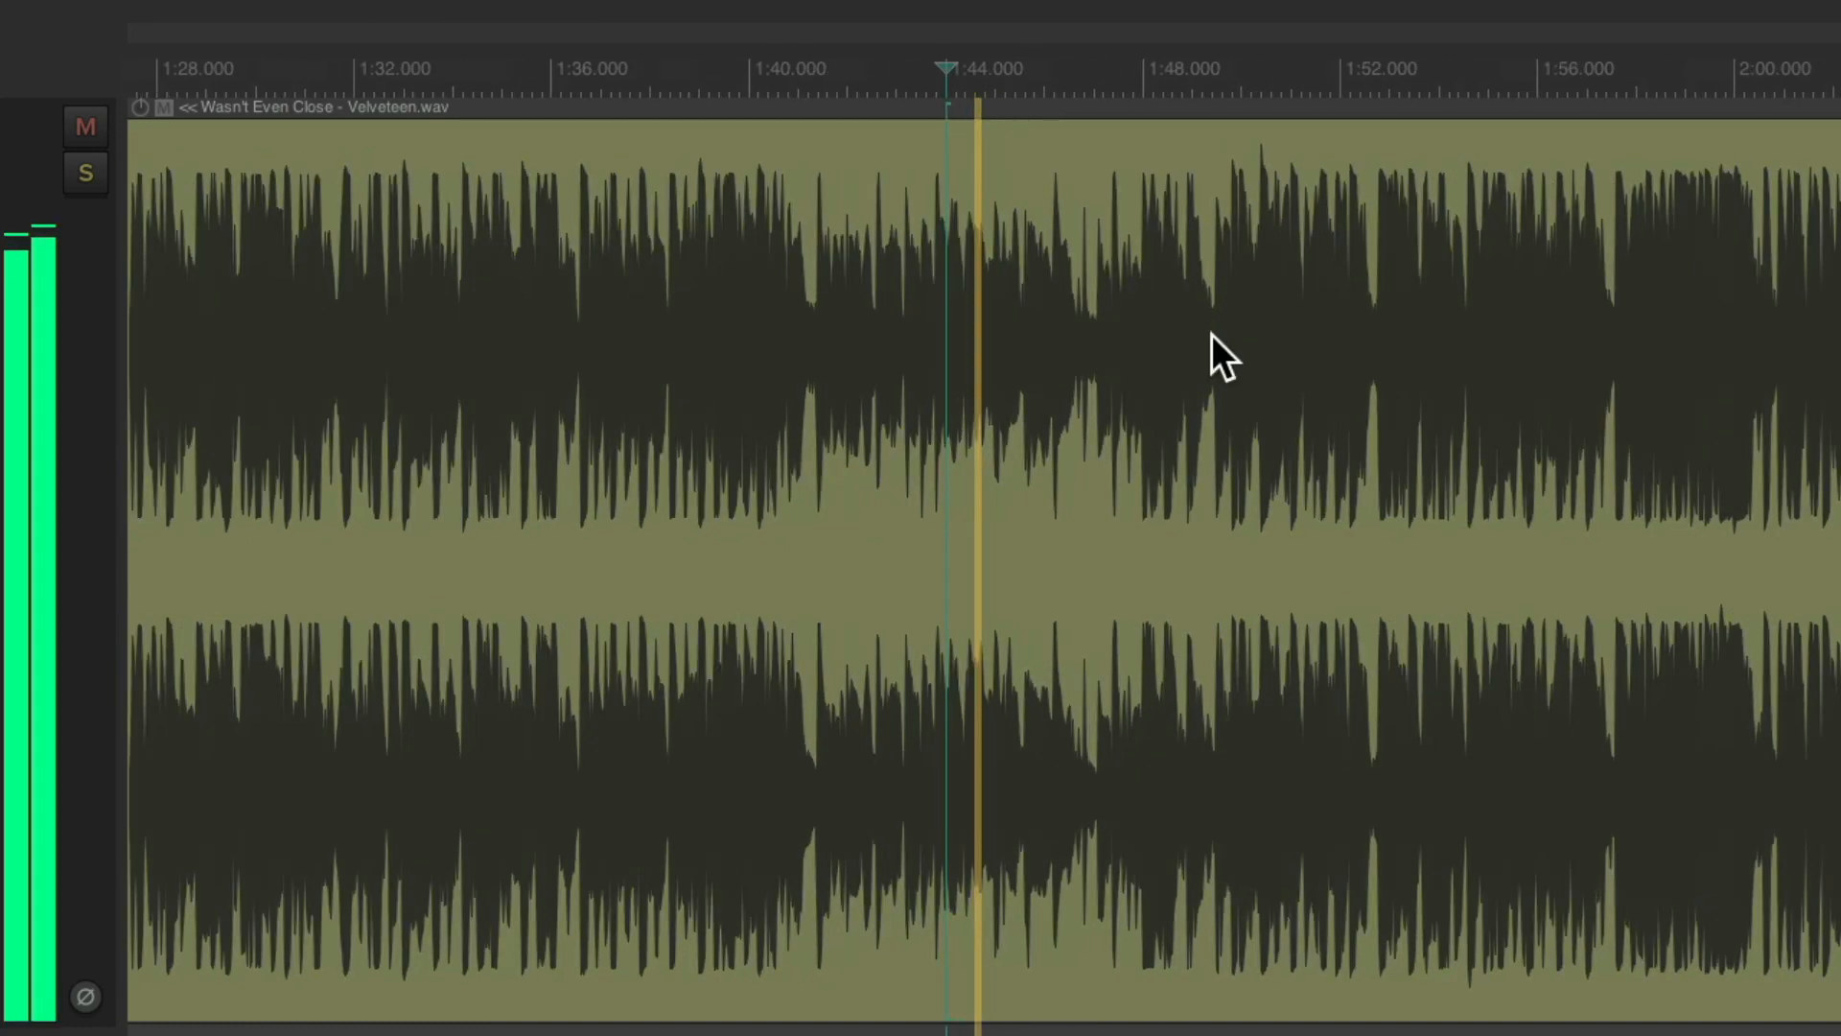
{"action": "scroll", "coordinate": [1057, 413], "scroll_direction": "up", "scroll_amount": 2}
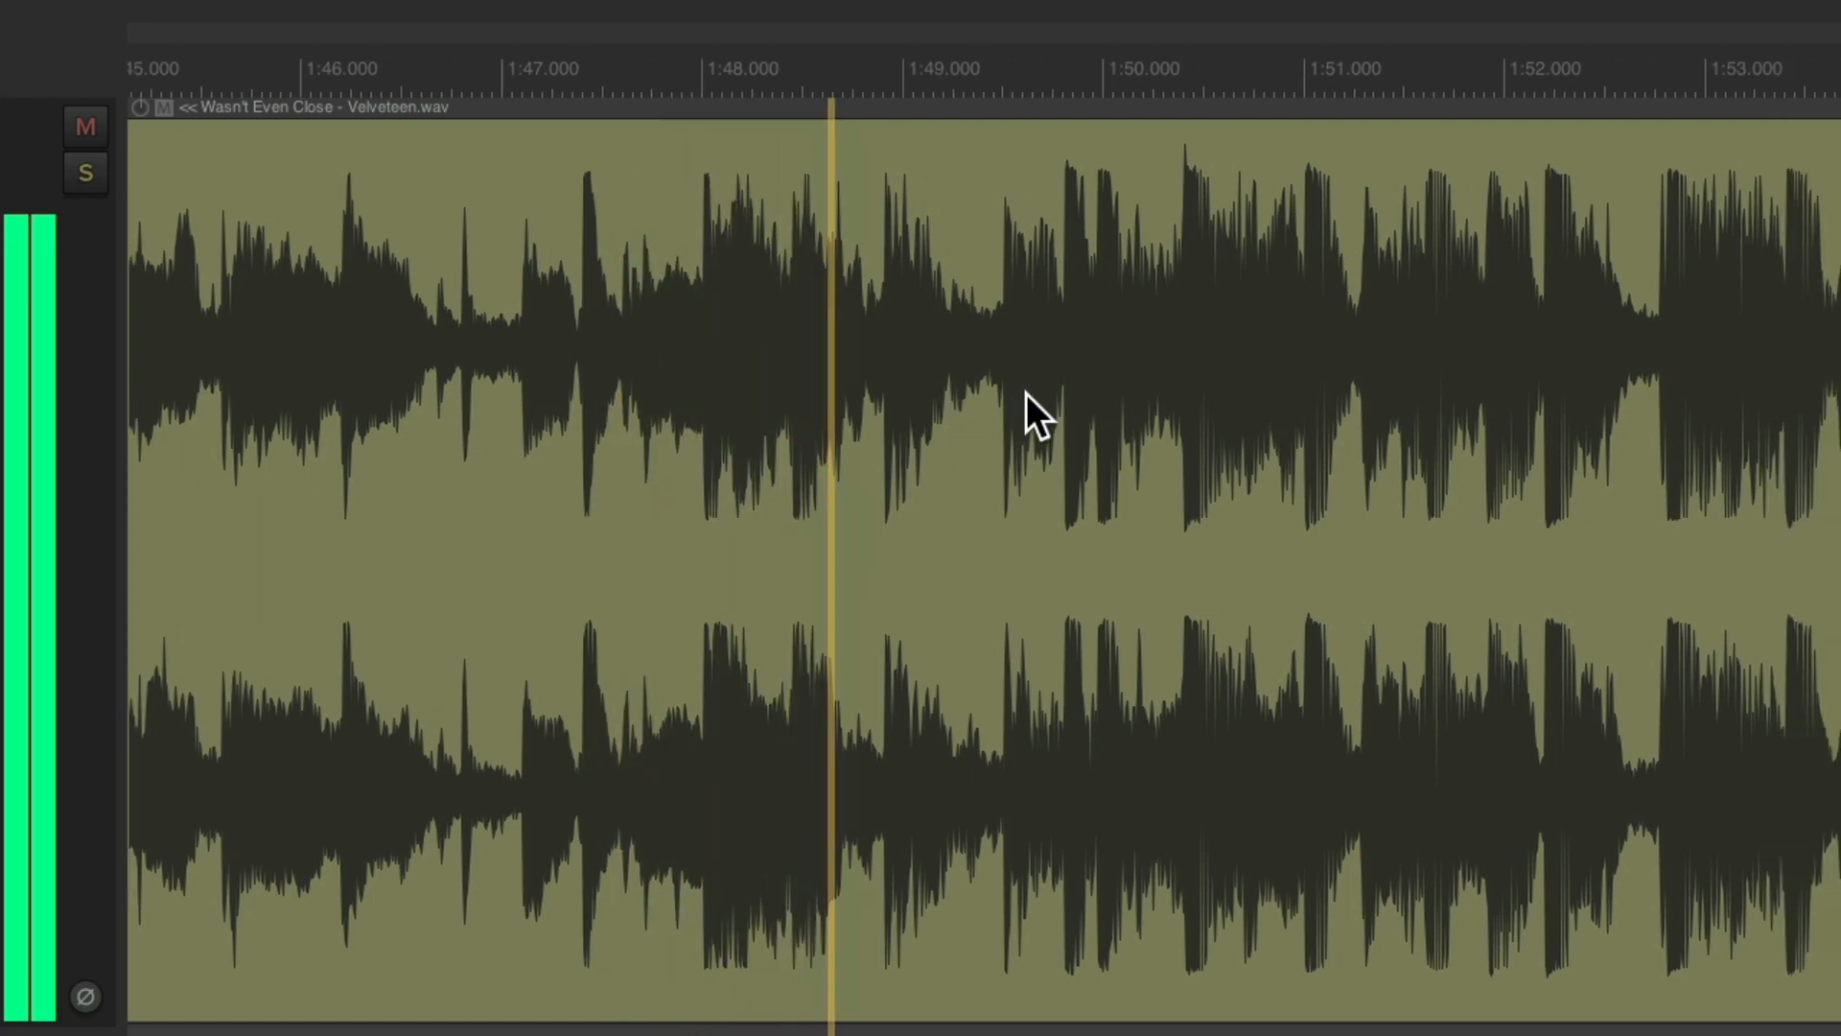
{"action": "scroll", "coordinate": [1183, 407], "scroll_direction": "up", "scroll_amount": 2}
{"action": "scroll", "coordinate": [1182, 405], "scroll_direction": "up", "scroll_amount": 2}
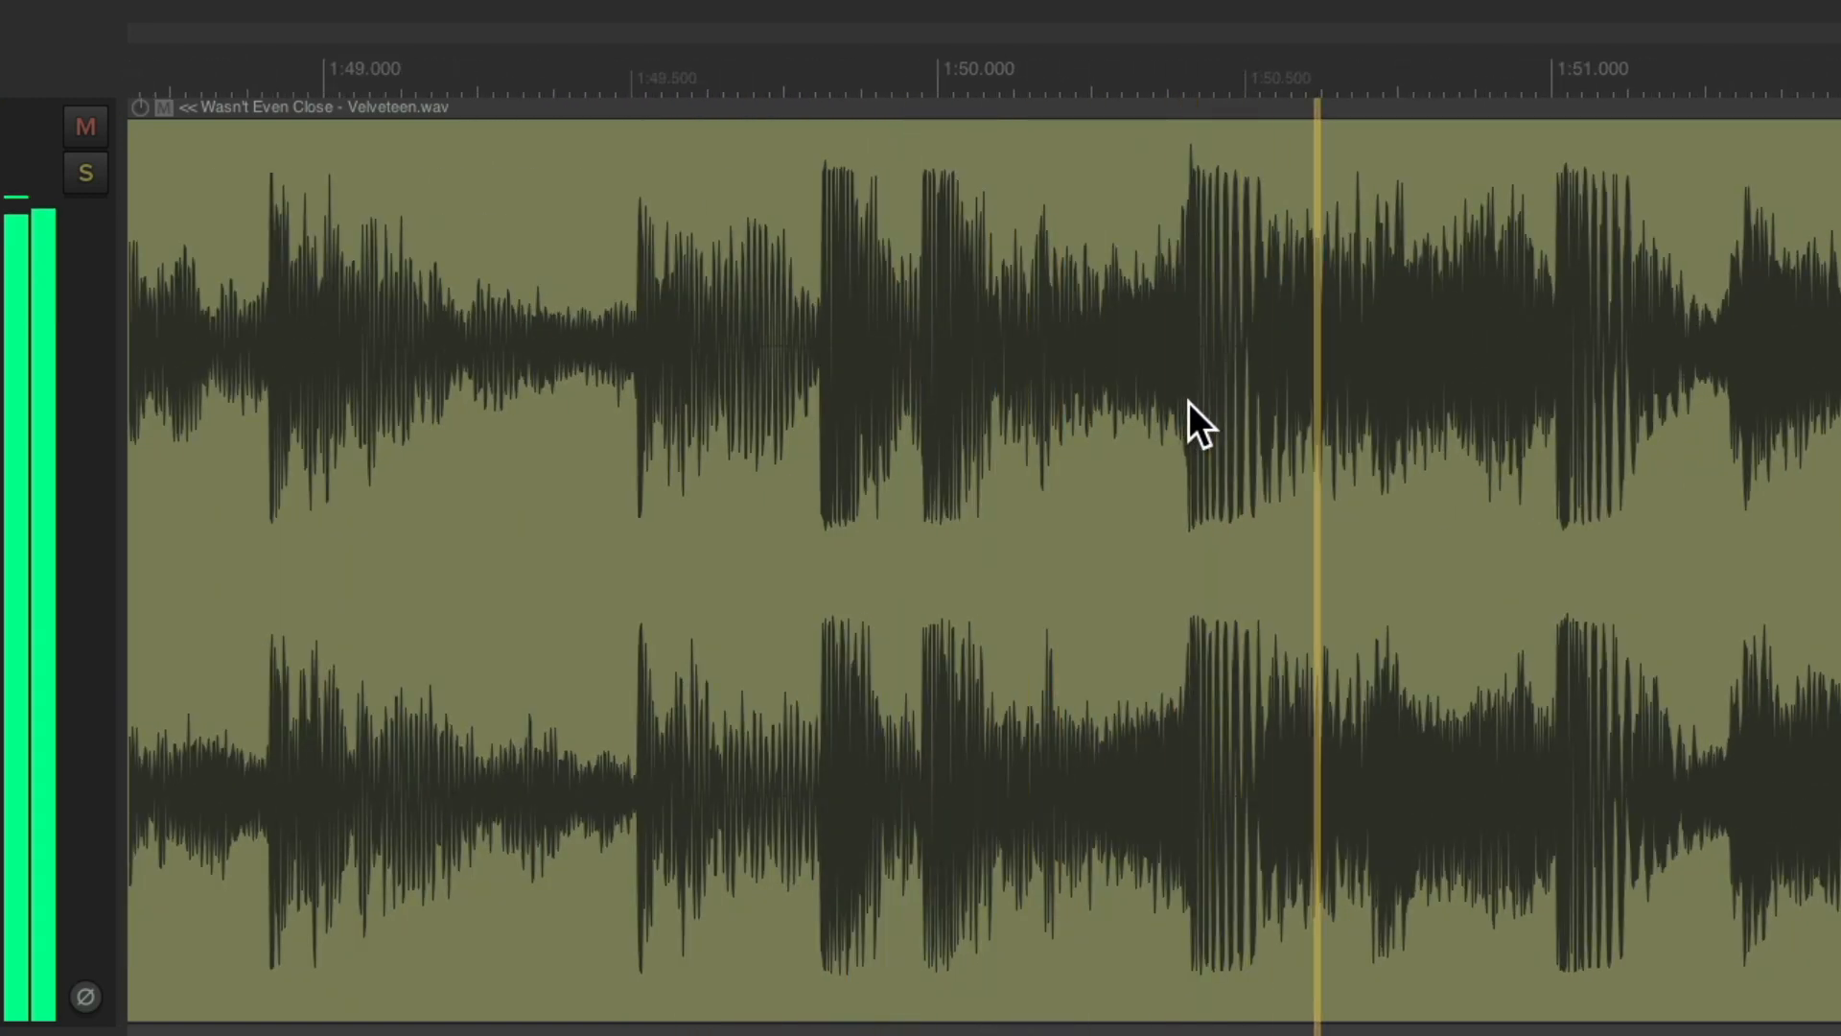
- Add a second marker at about 1:50.38, just before the matching loud hit
{"action": "scroll", "coordinate": [1265, 395], "scroll_direction": "up", "scroll_amount": 1}
{"action": "scroll", "coordinate": [1270, 395], "scroll_direction": "up", "scroll_amount": 1}
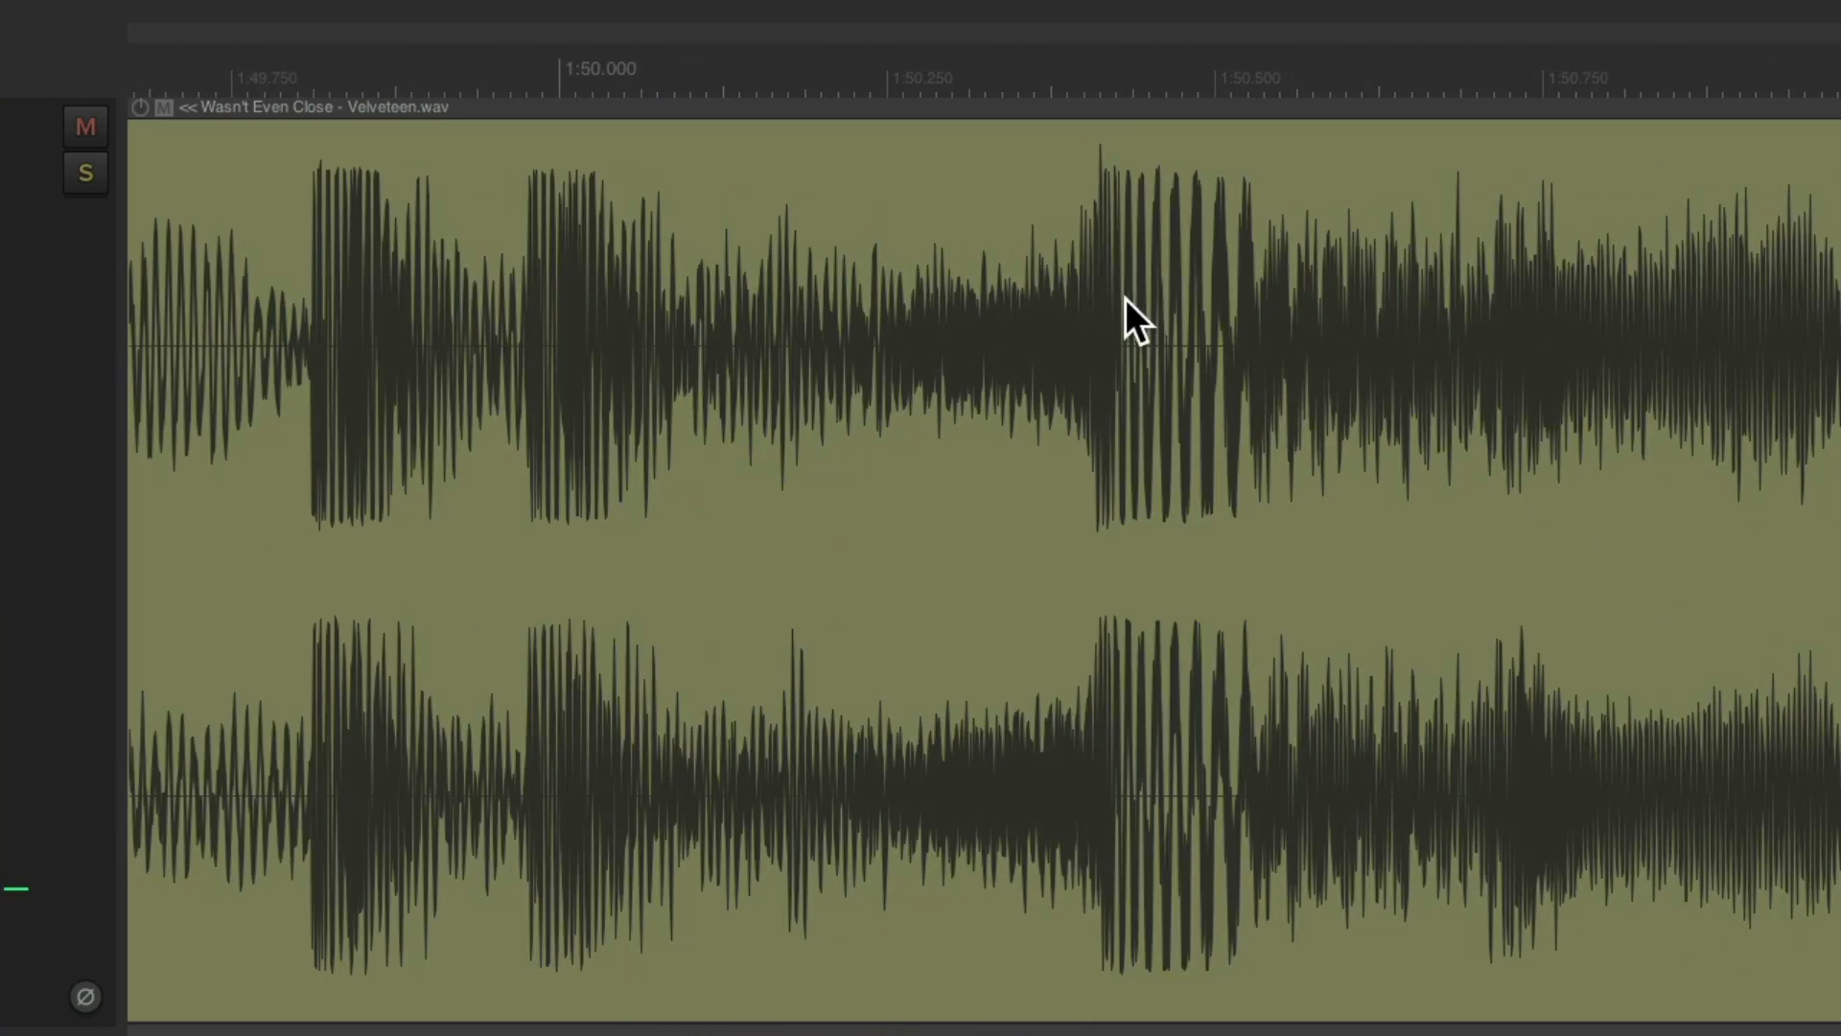
{"action": "left_click", "coordinate": [1062, 64]}
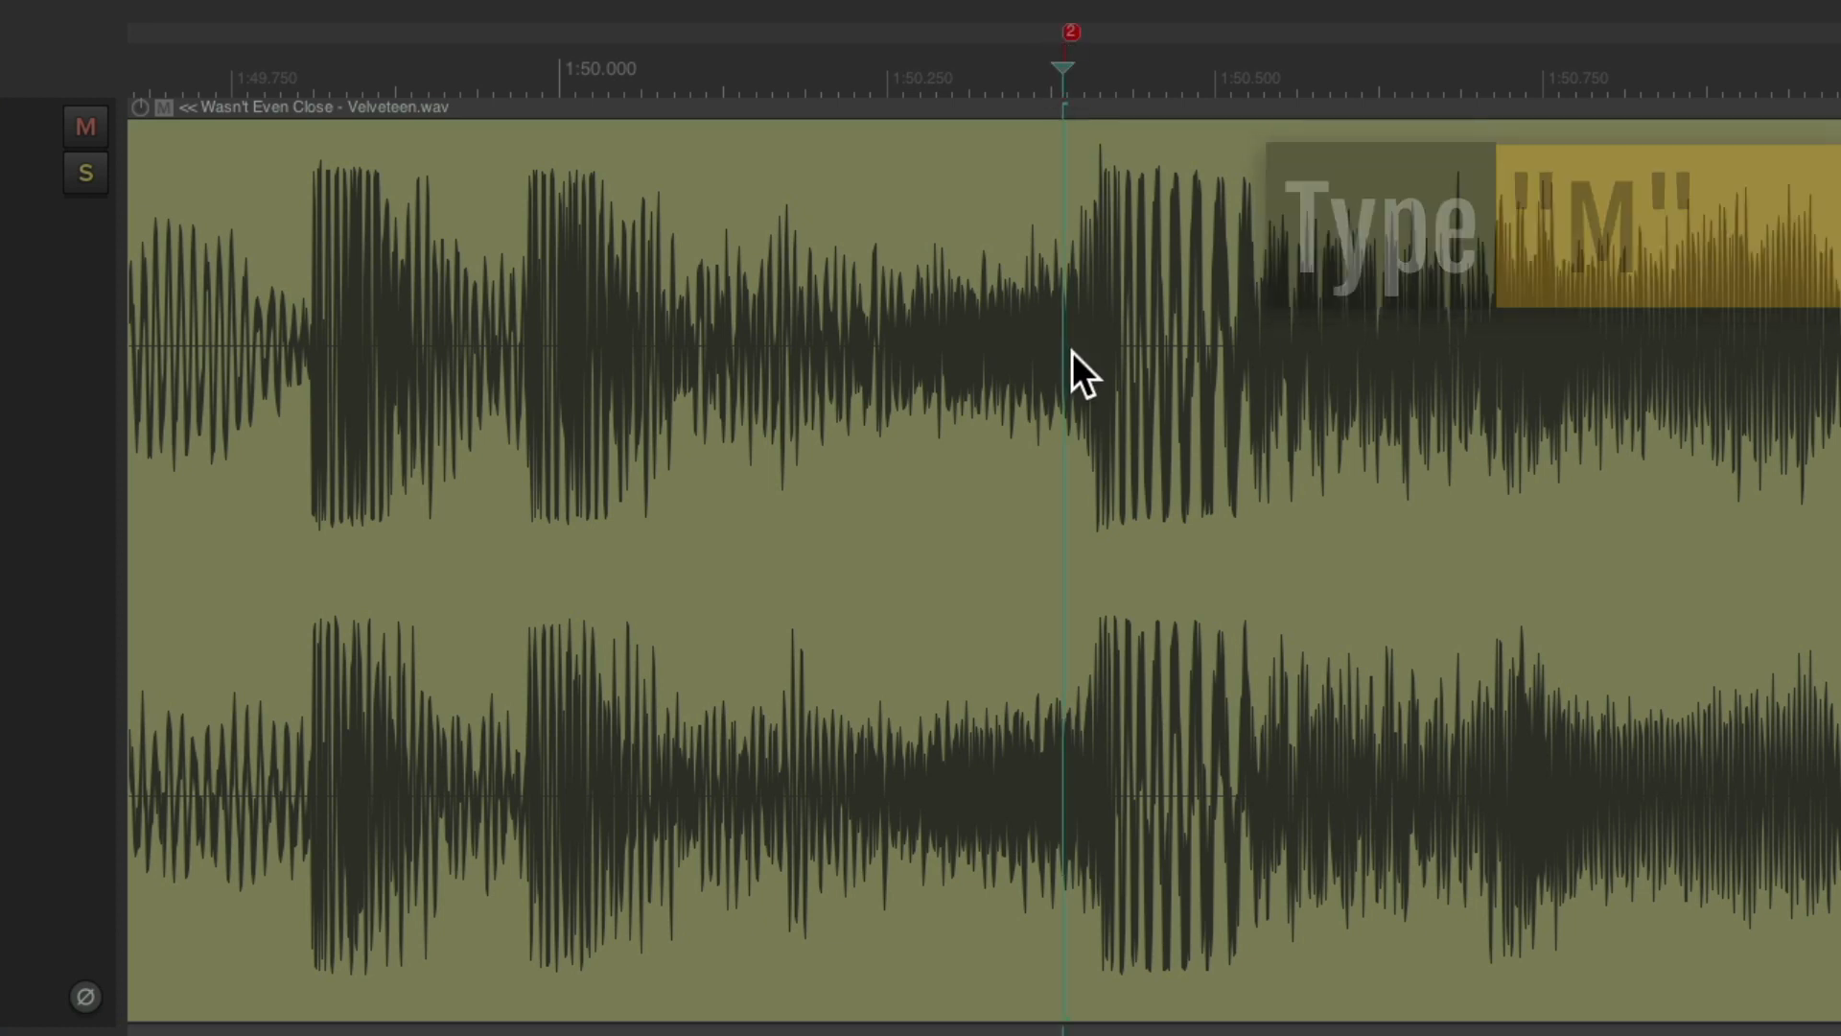
- Split the song at about 0:48.13, shortly after the loud hit that follows marker 1
{"action": "key", "text": "ctrl+Page_Down"}
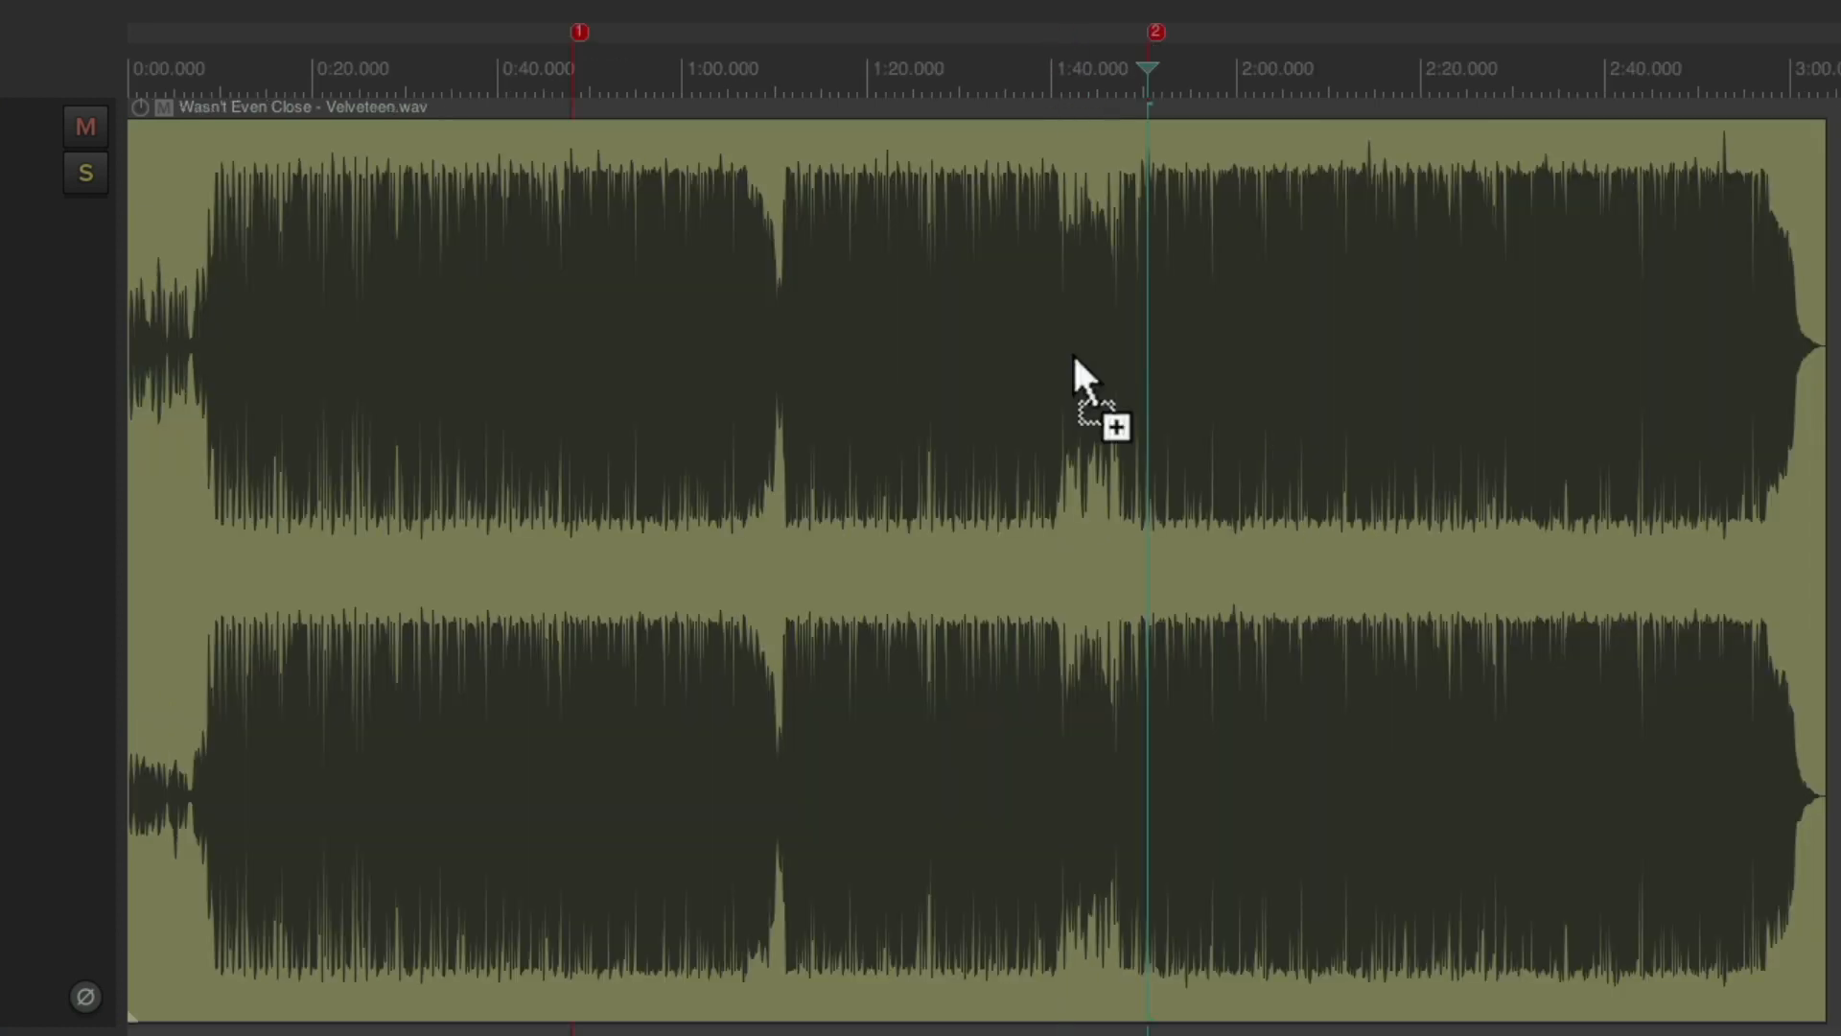
{"action": "scroll", "coordinate": [942, 407], "scroll_direction": "up", "scroll_amount": 15}
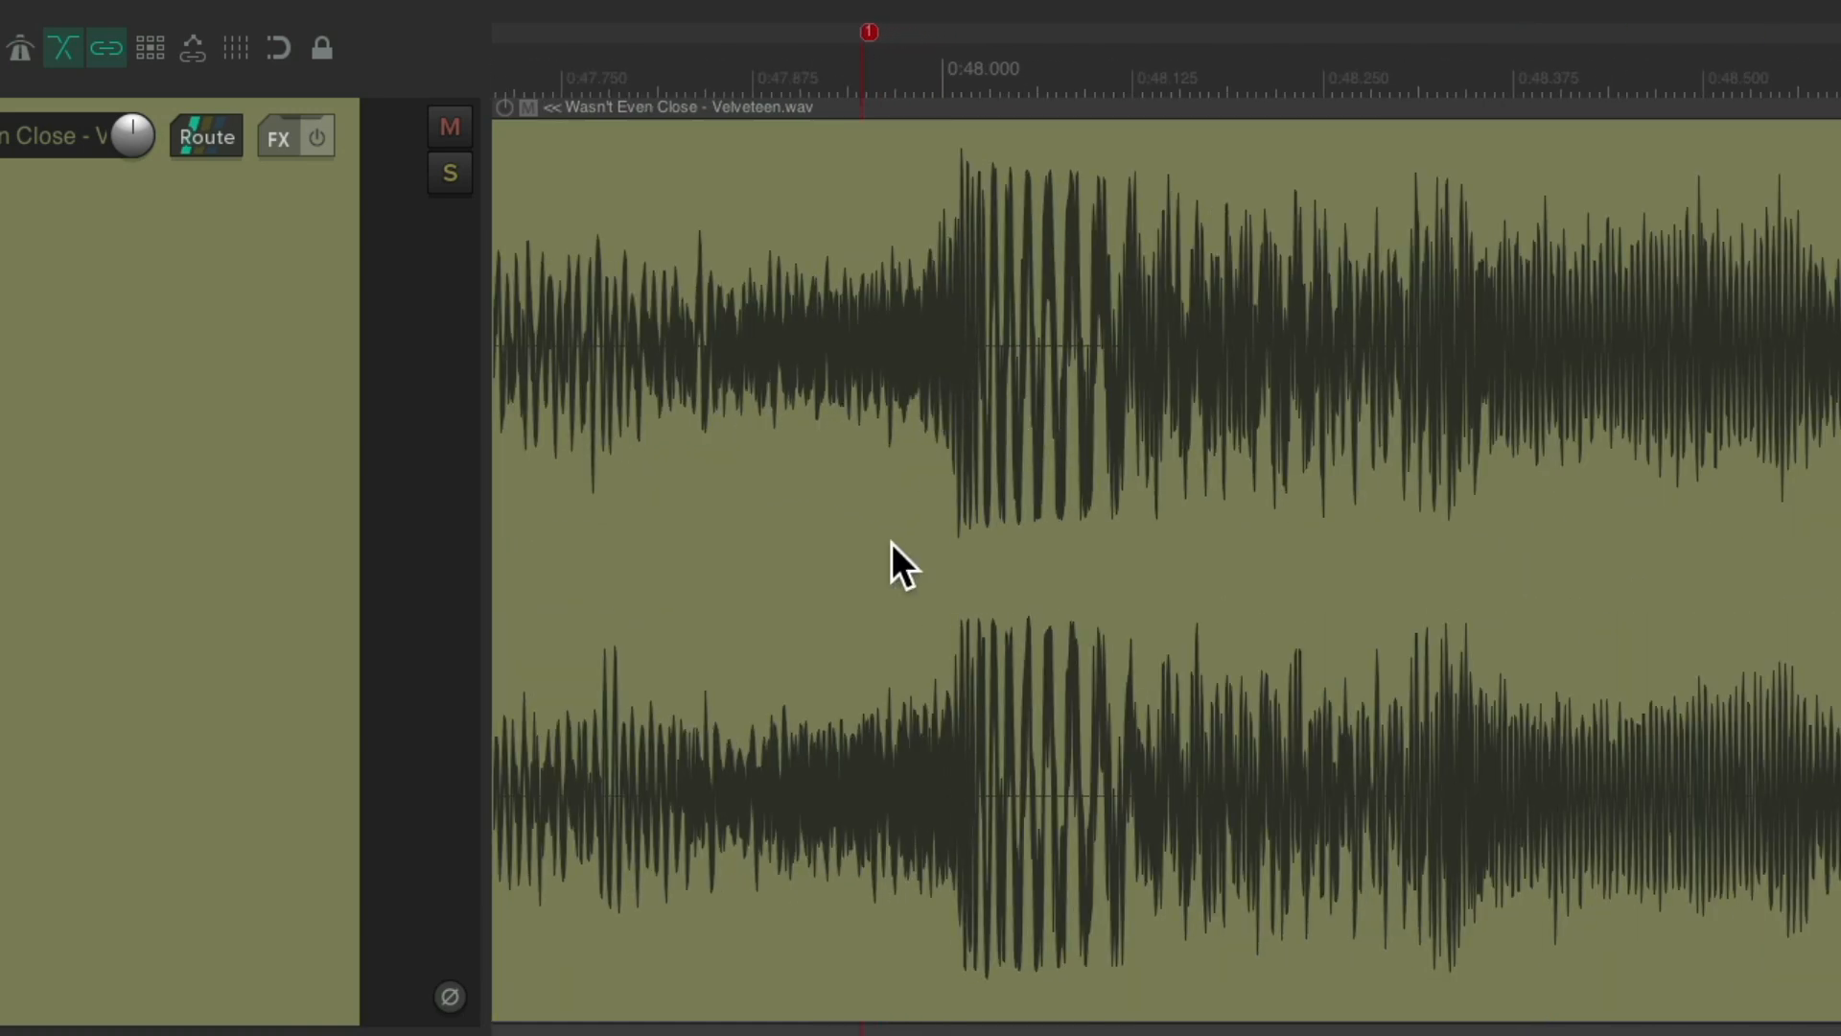
{"action": "scroll", "coordinate": [892, 543], "scroll_direction": "up", "scroll_amount": 3}
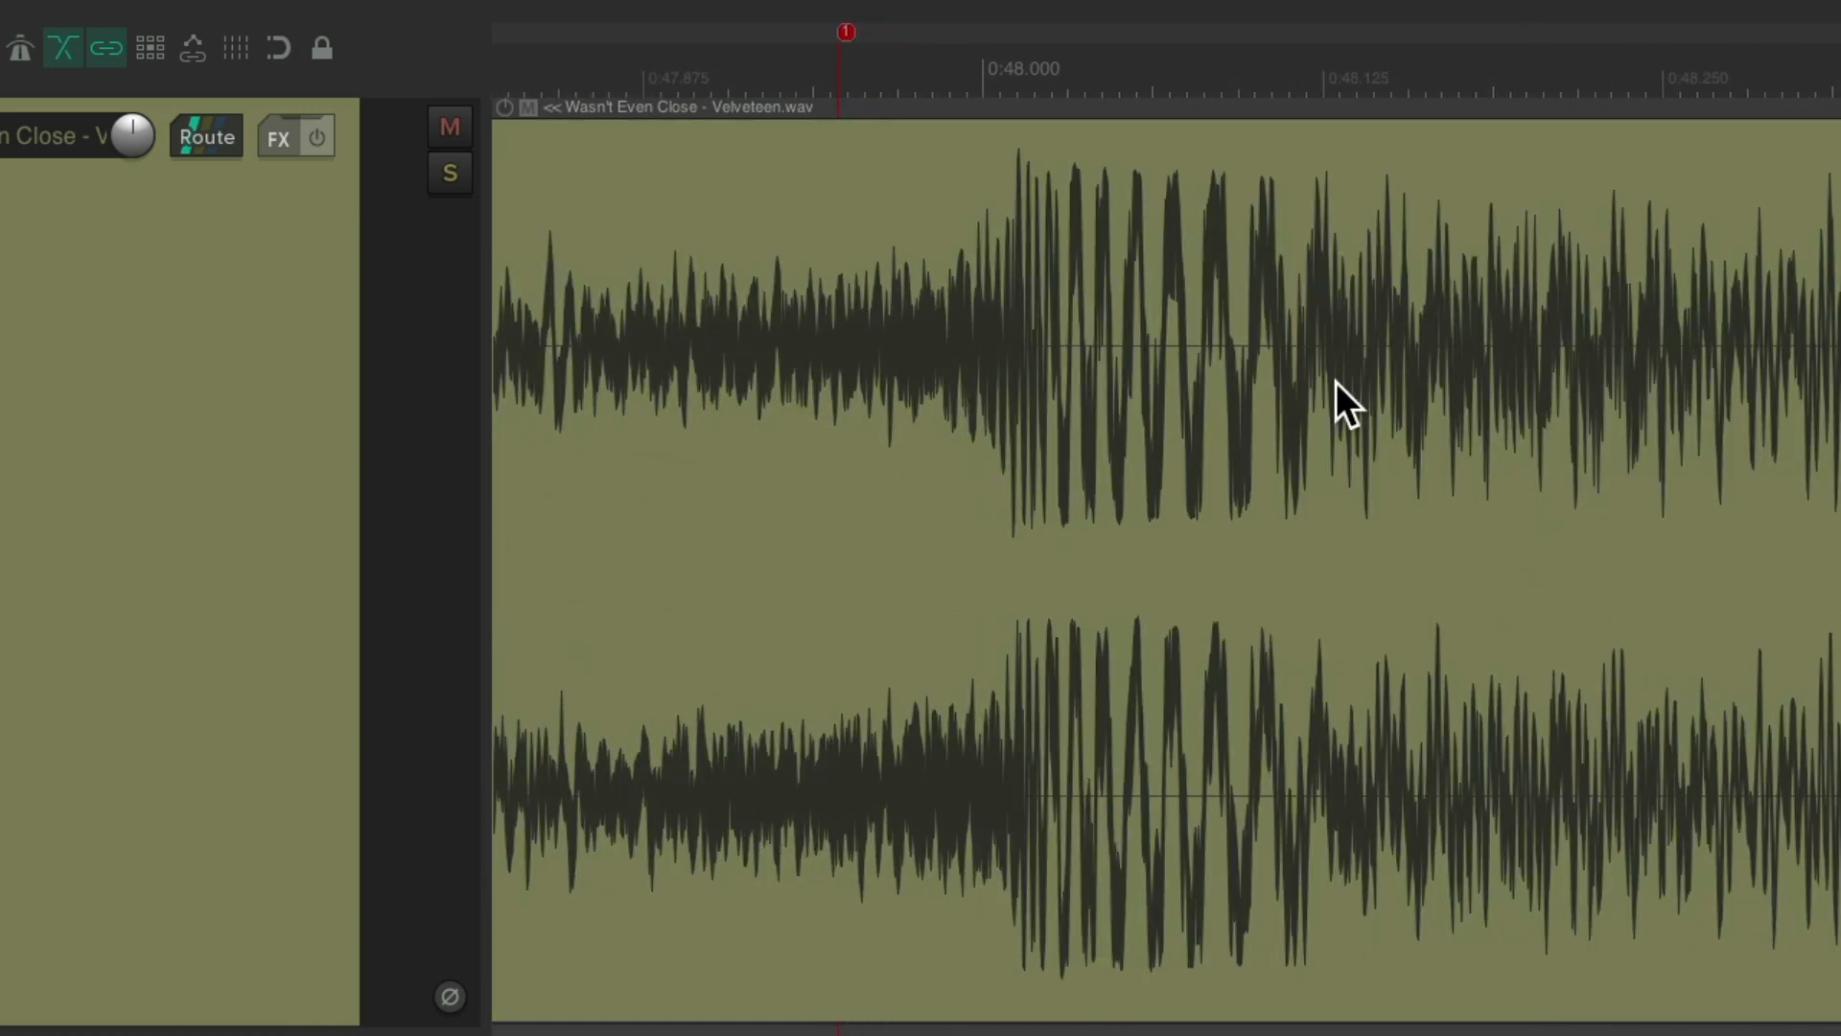
{"action": "key", "text": "s"}
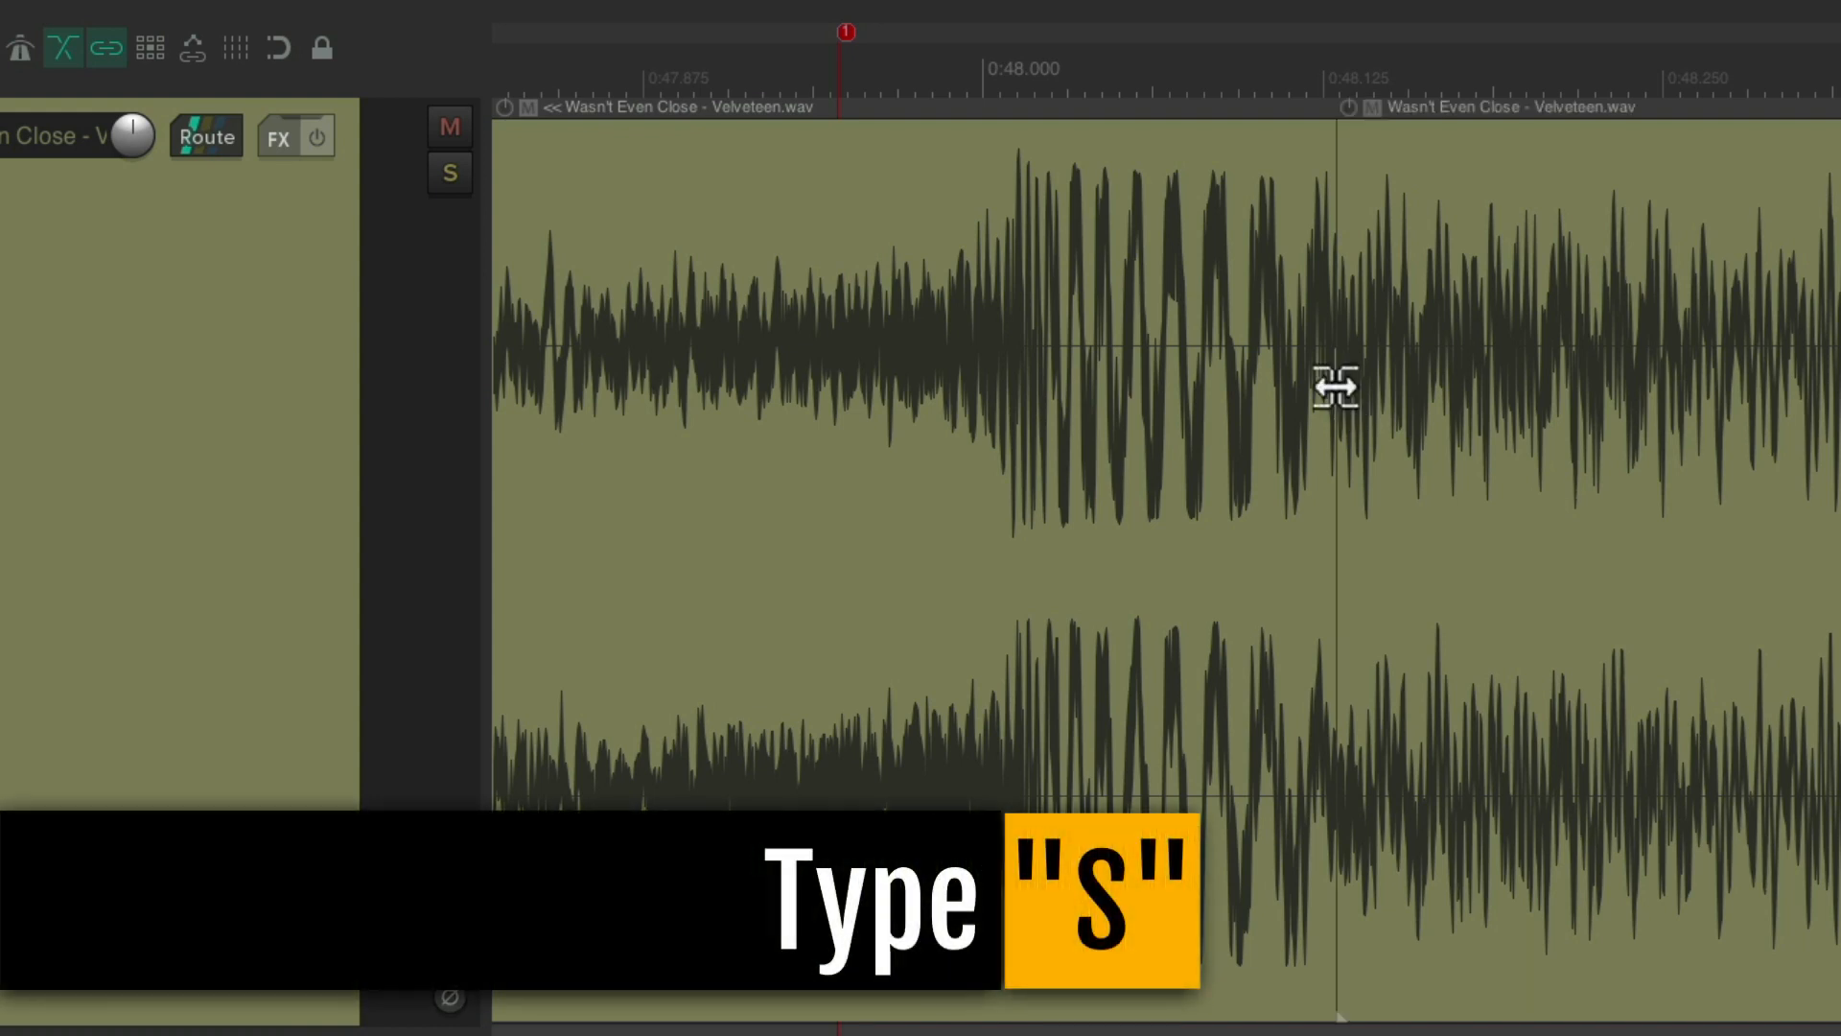
- Split the song at about 1:50.31, just before marker 2, and delete the section between the two splits
{"action": "scroll", "coordinate": [1336, 387], "scroll_direction": "down", "scroll_amount": 18}
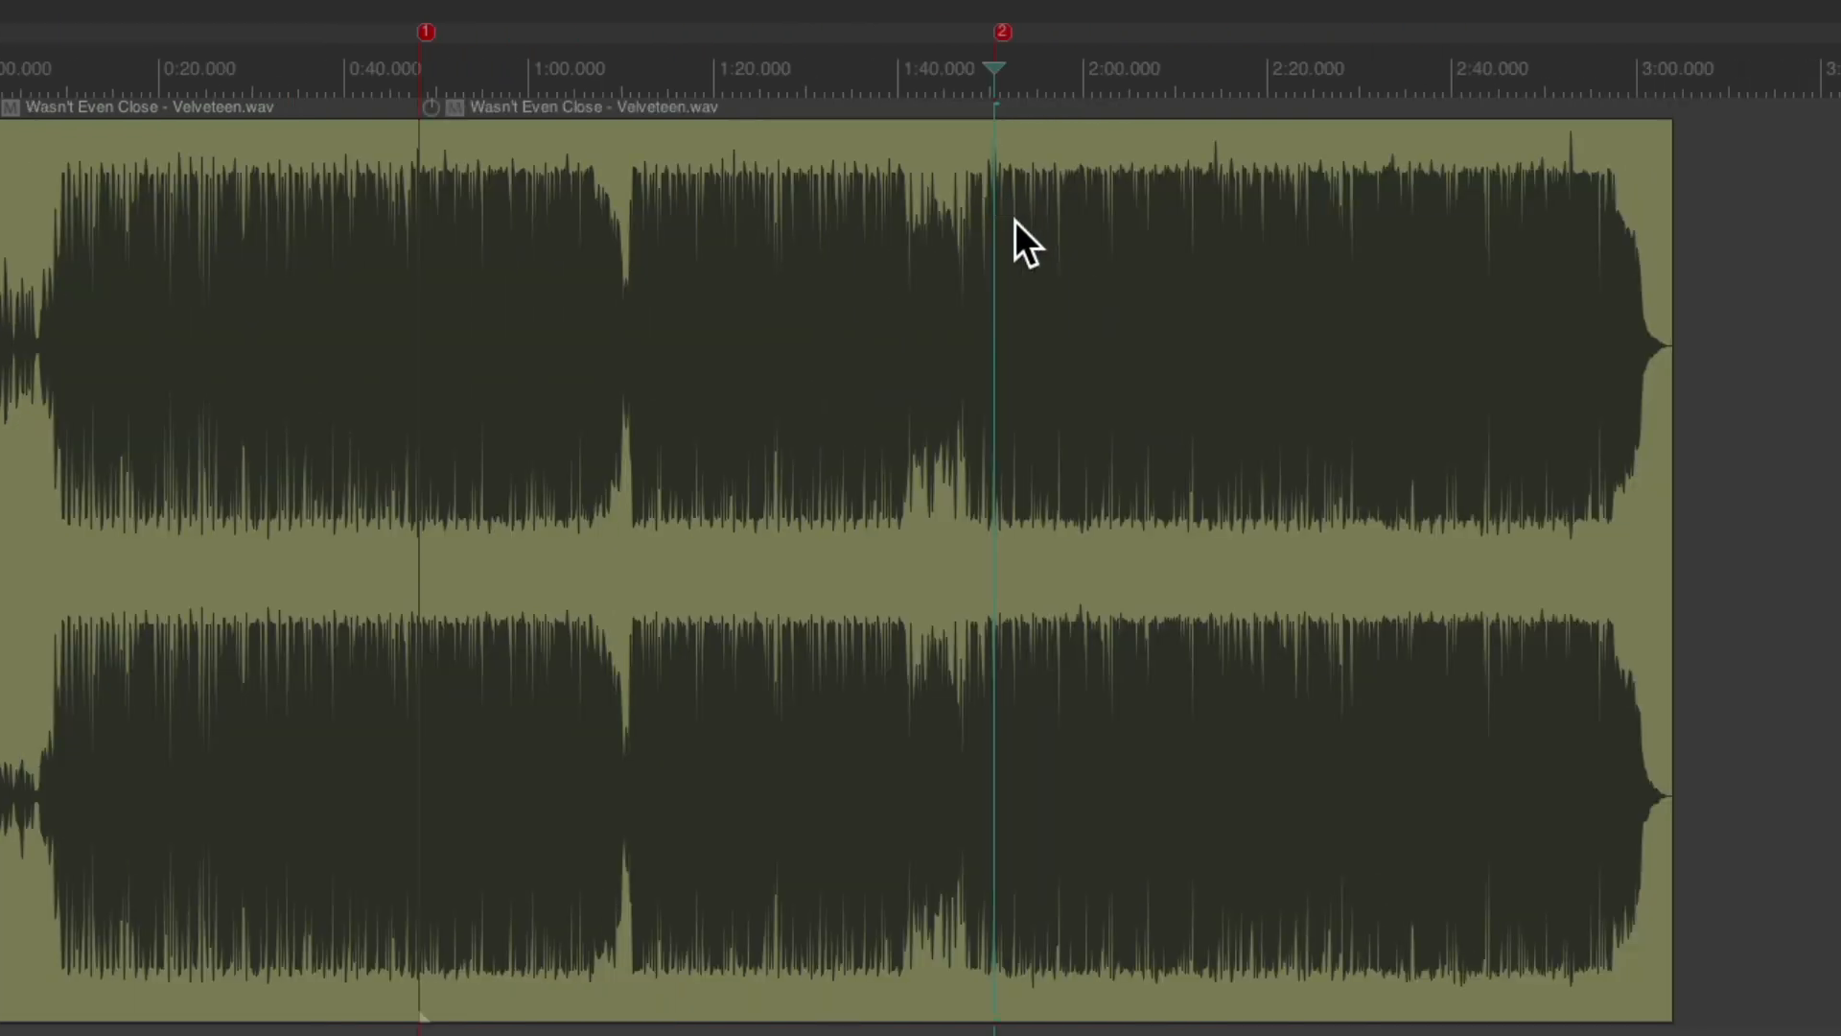
{"action": "scroll", "coordinate": [992, 307], "scroll_direction": "up", "scroll_amount": 20}
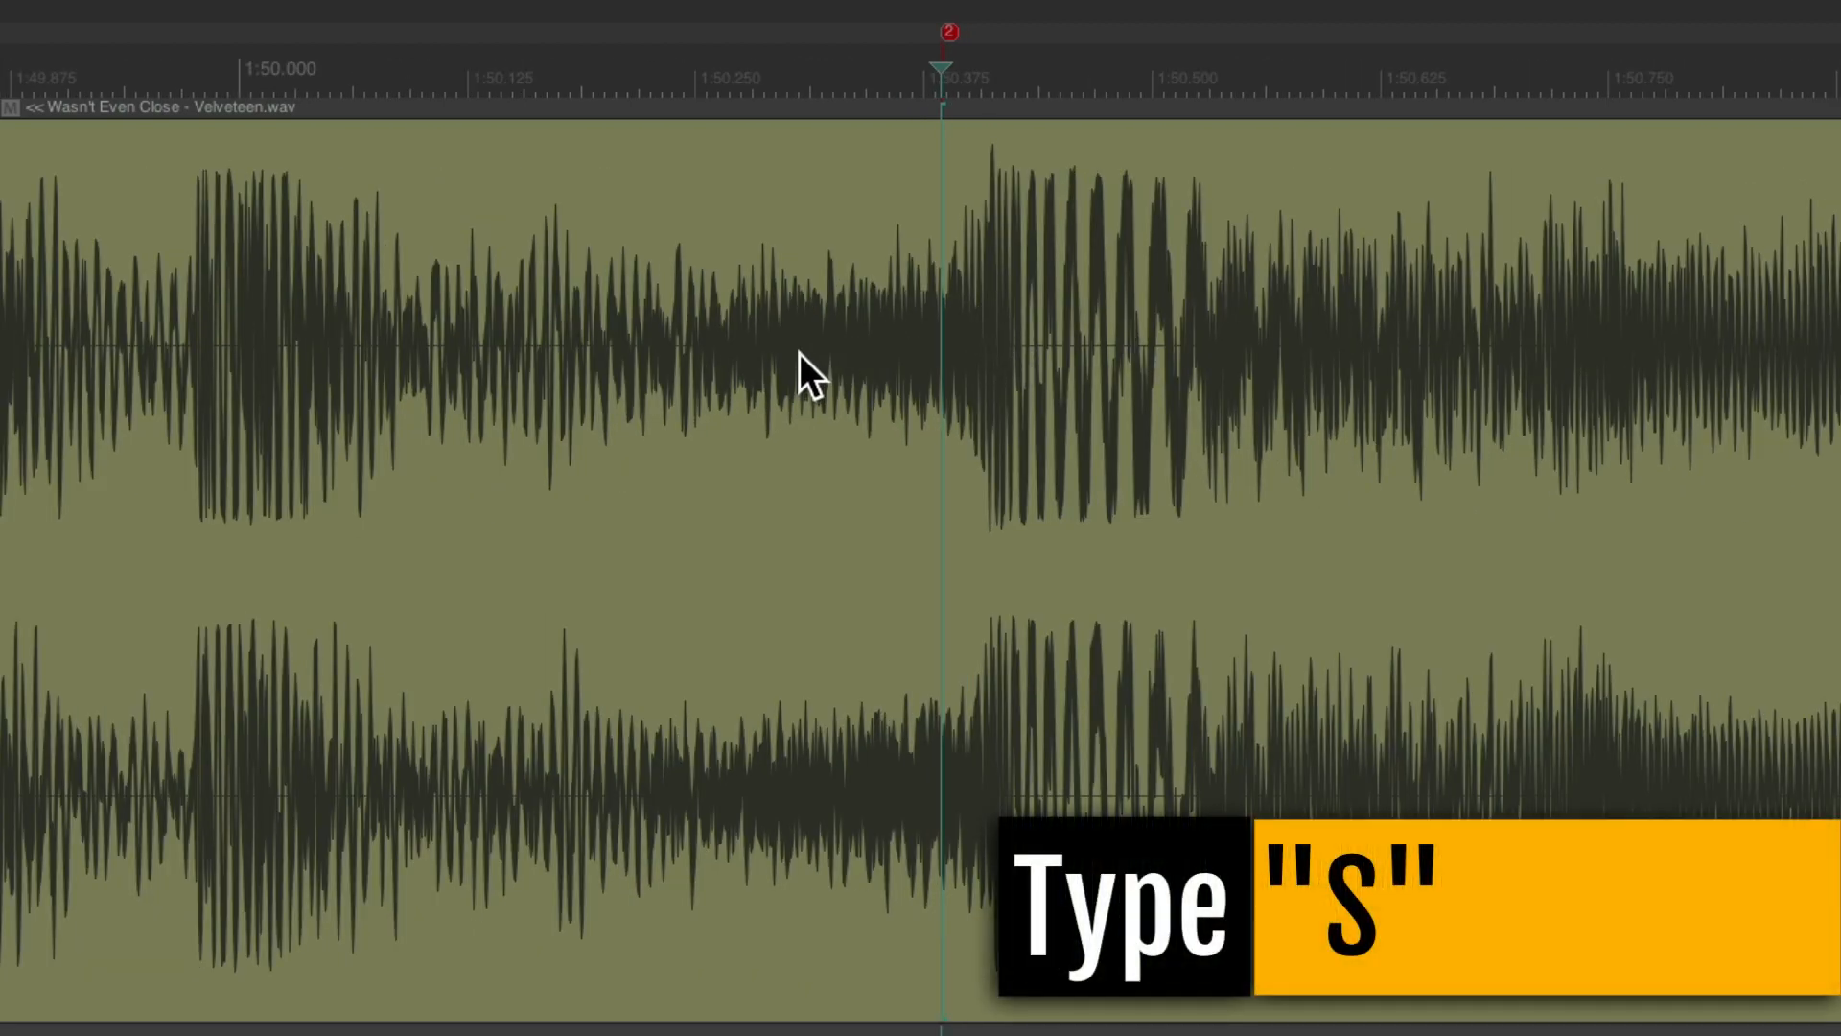
{"action": "key", "text": "s"}
{"action": "left_click", "coordinate": [493, 309]}
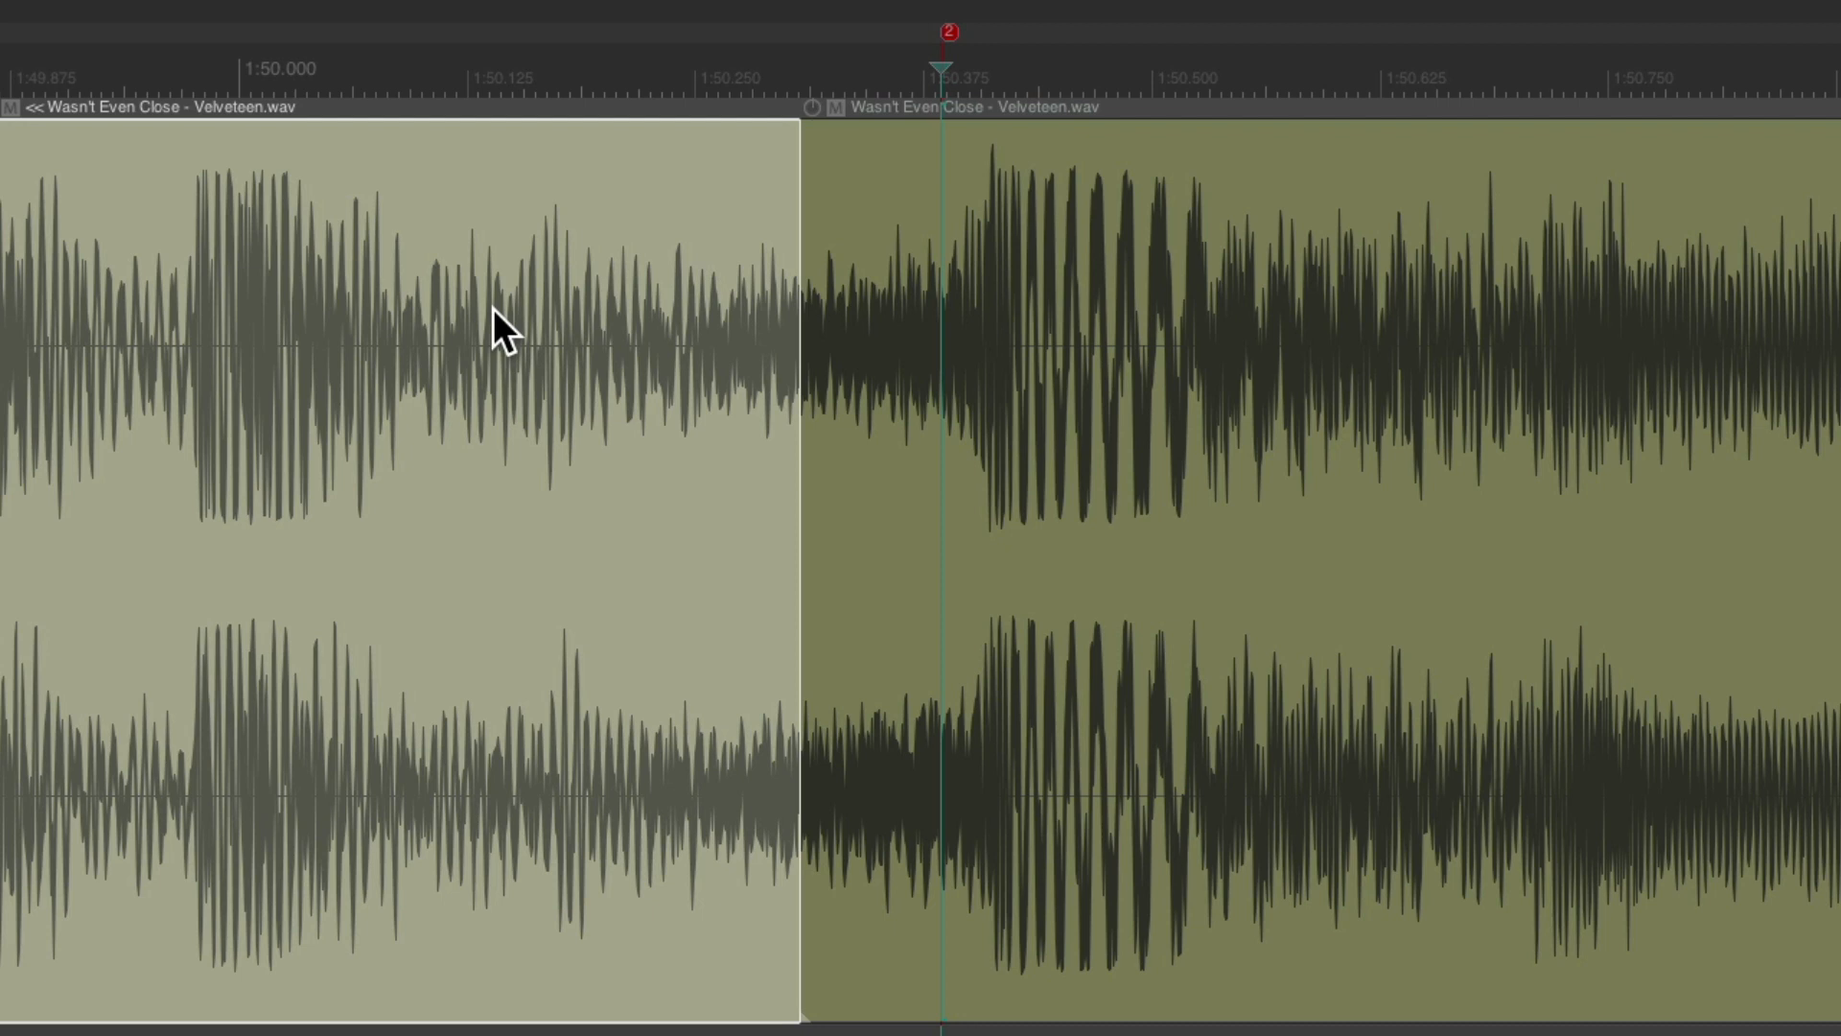
{"action": "key", "text": "Delete"}
{"action": "scroll", "coordinate": [493, 308], "scroll_direction": "down", "scroll_amount": 20}
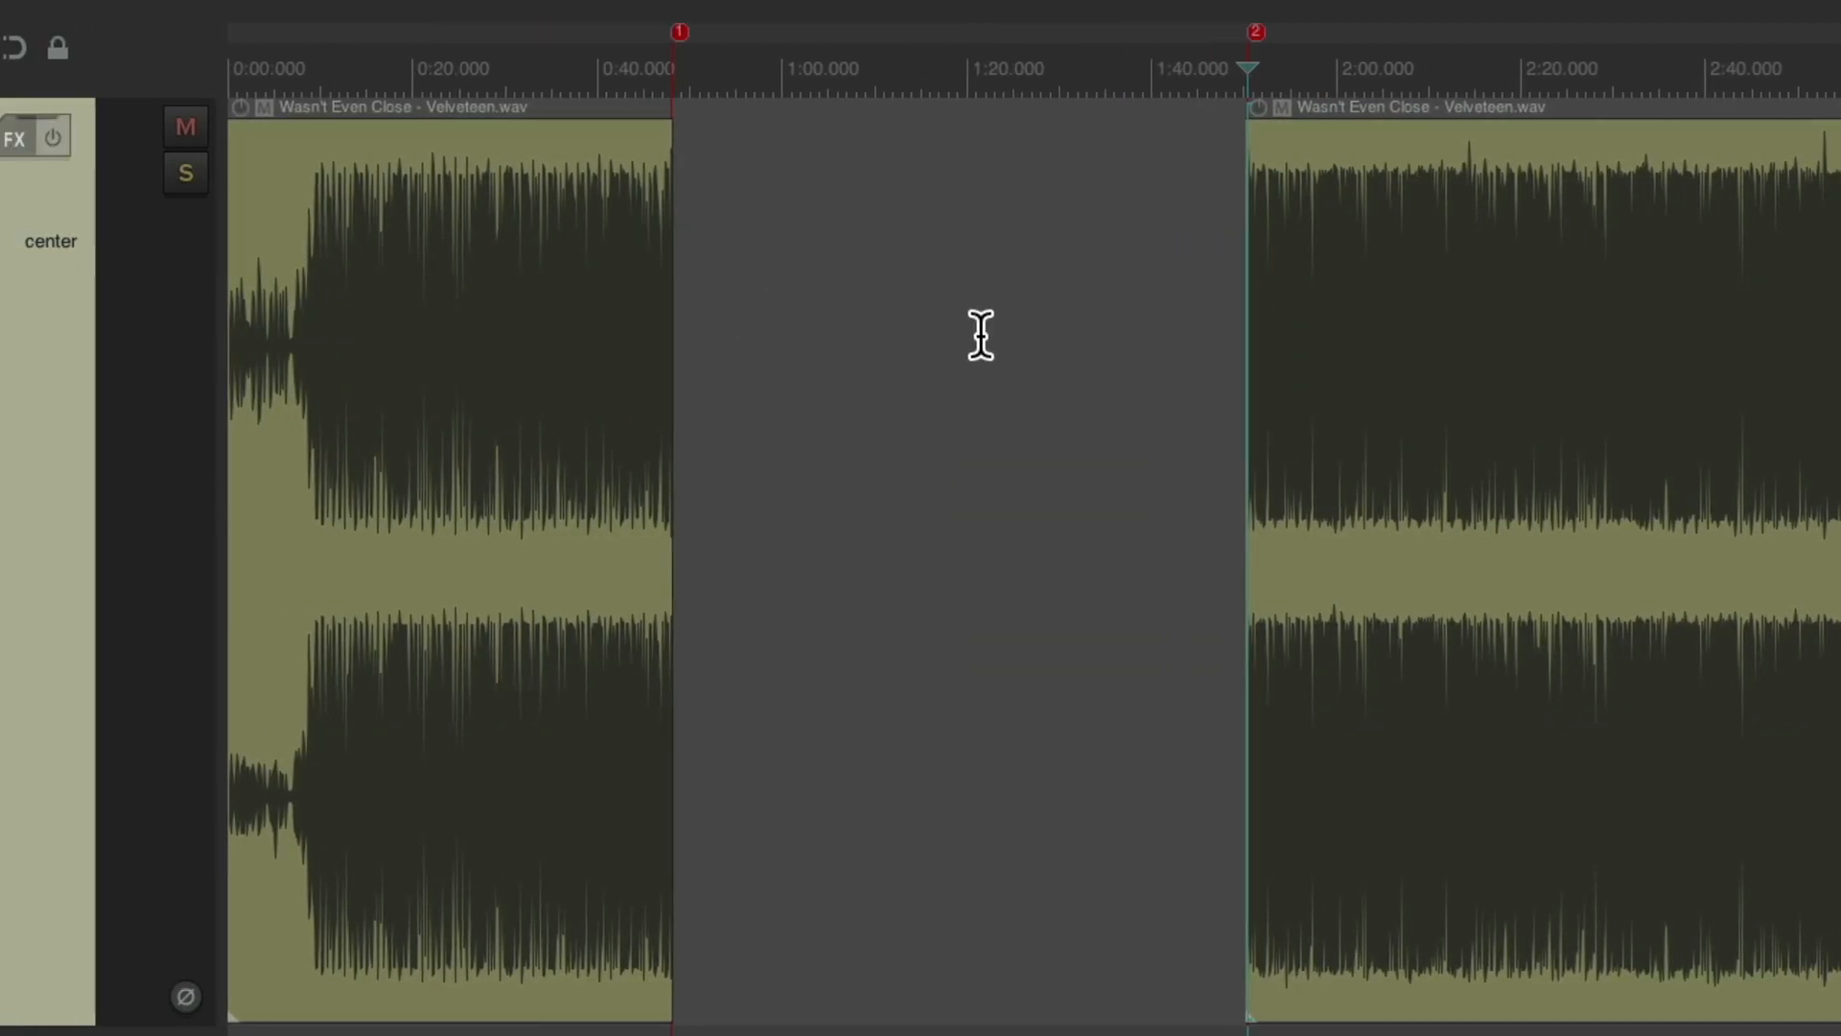
- Move the remaining second part earlier so it starts at about 0:48.2, leaving a small gap after the first part
{"action": "left_click_drag", "start_coordinate": [1275, 288], "coordinate": [839, 386]}
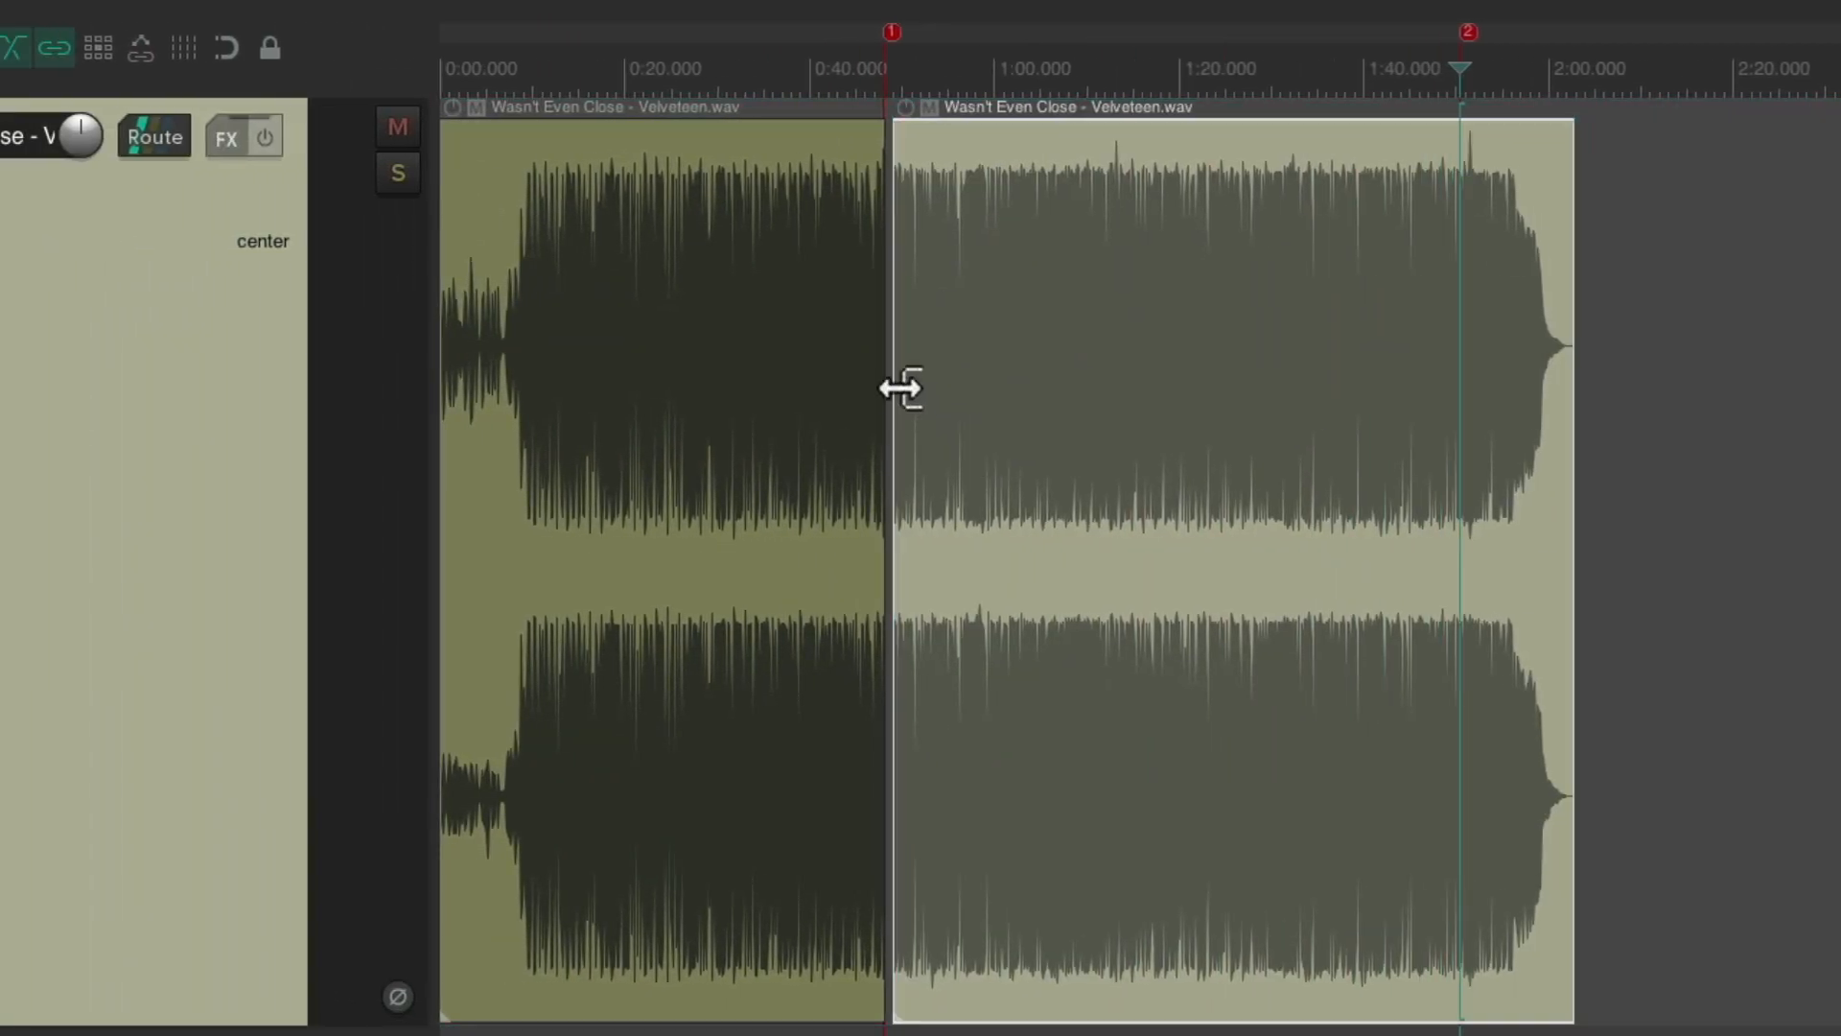
{"action": "scroll", "coordinate": [831, 400], "scroll_direction": "up", "scroll_amount": 8}
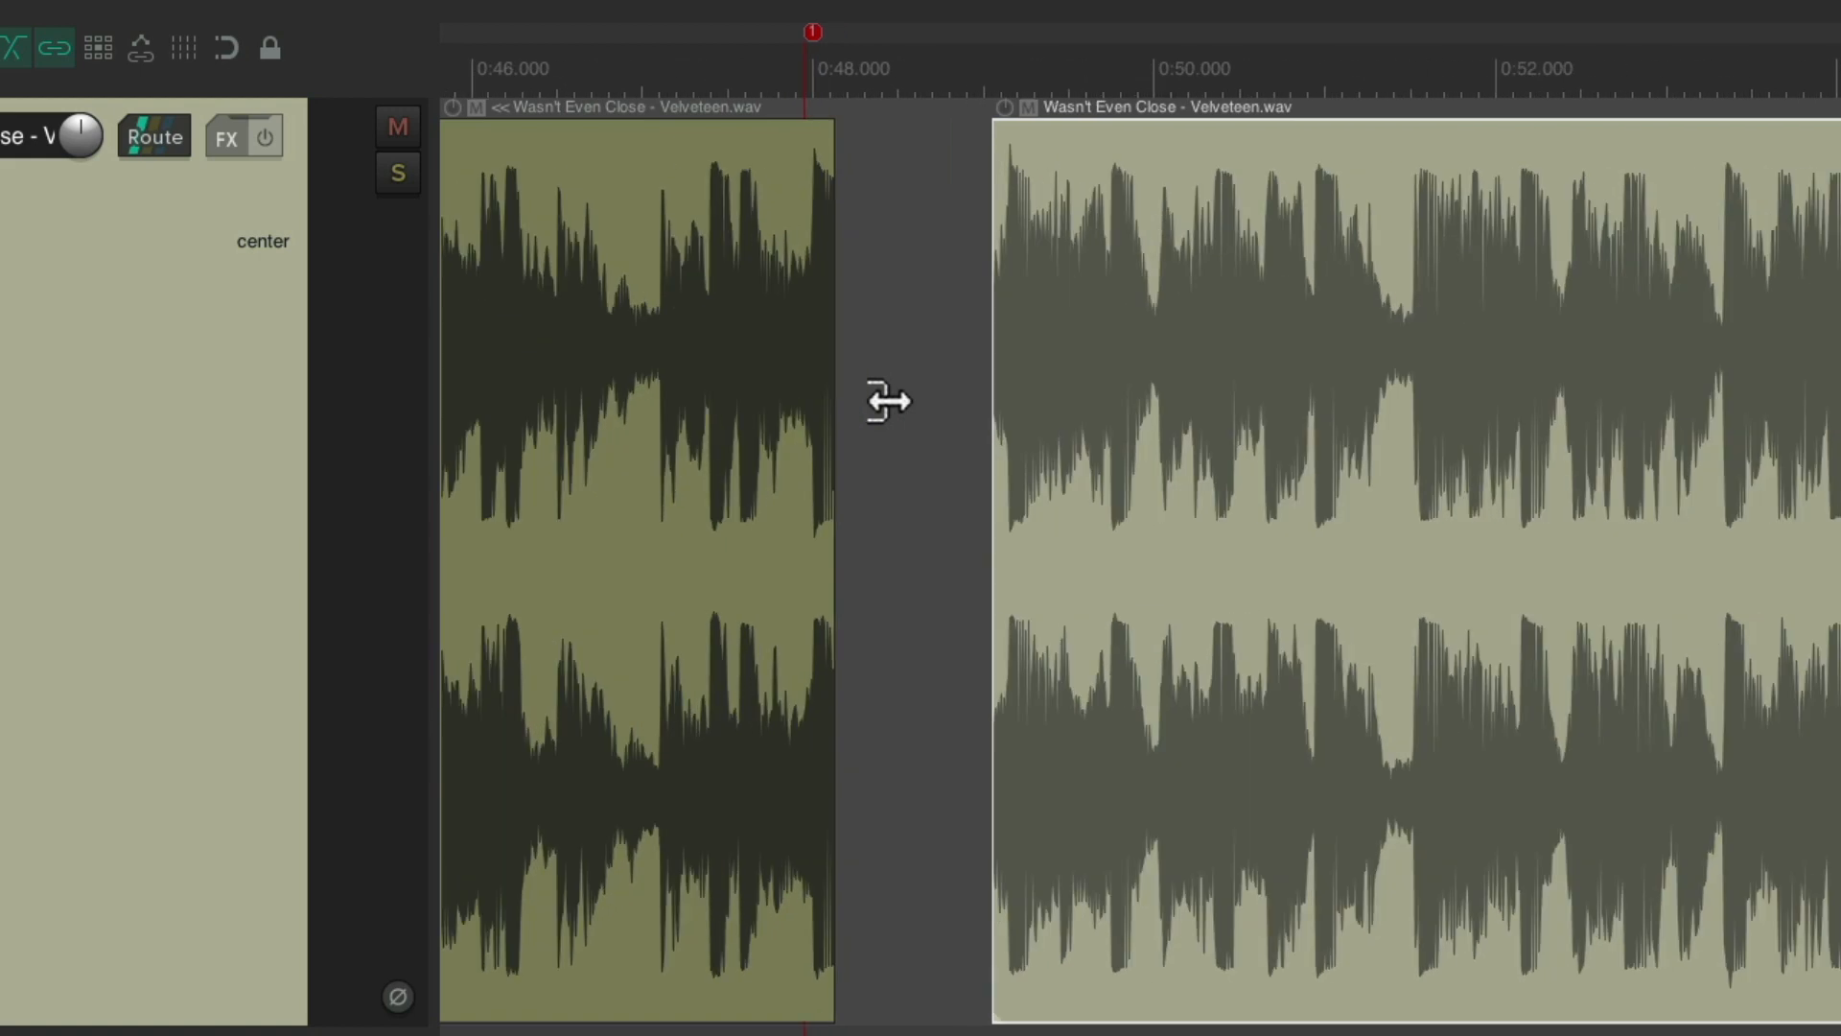
{"action": "scroll", "coordinate": [890, 401], "scroll_direction": "up", "scroll_amount": 8}
{"action": "left_click_drag", "start_coordinate": [1447, 359], "coordinate": [1151, 437]}
{"action": "scroll", "coordinate": [1178, 497], "scroll_direction": "left", "scroll_amount": 2}
{"action": "scroll", "coordinate": [1178, 498], "scroll_direction": "left", "scroll_amount": 4}
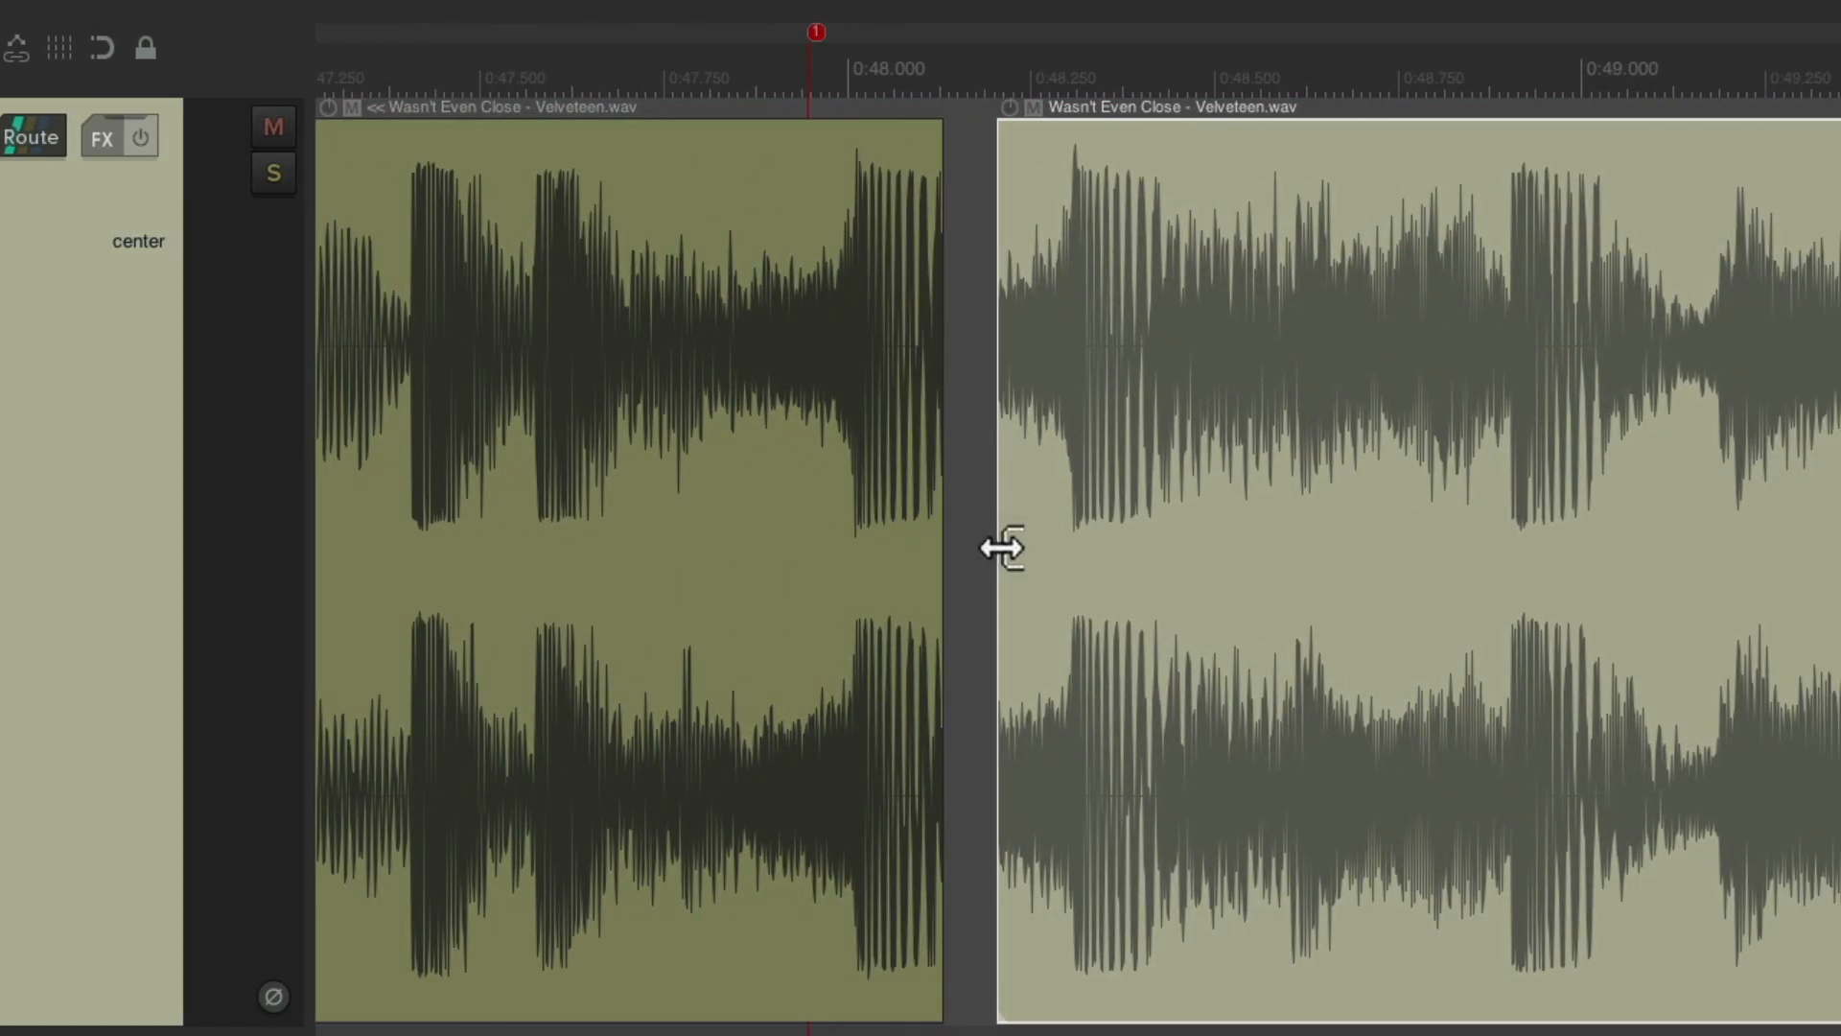
- Play across the gap from about 0:47.7 and extend the first part's end to about 0:48.18
{"action": "left_click", "coordinate": [634, 1032]}
{"action": "key", "text": "space"}
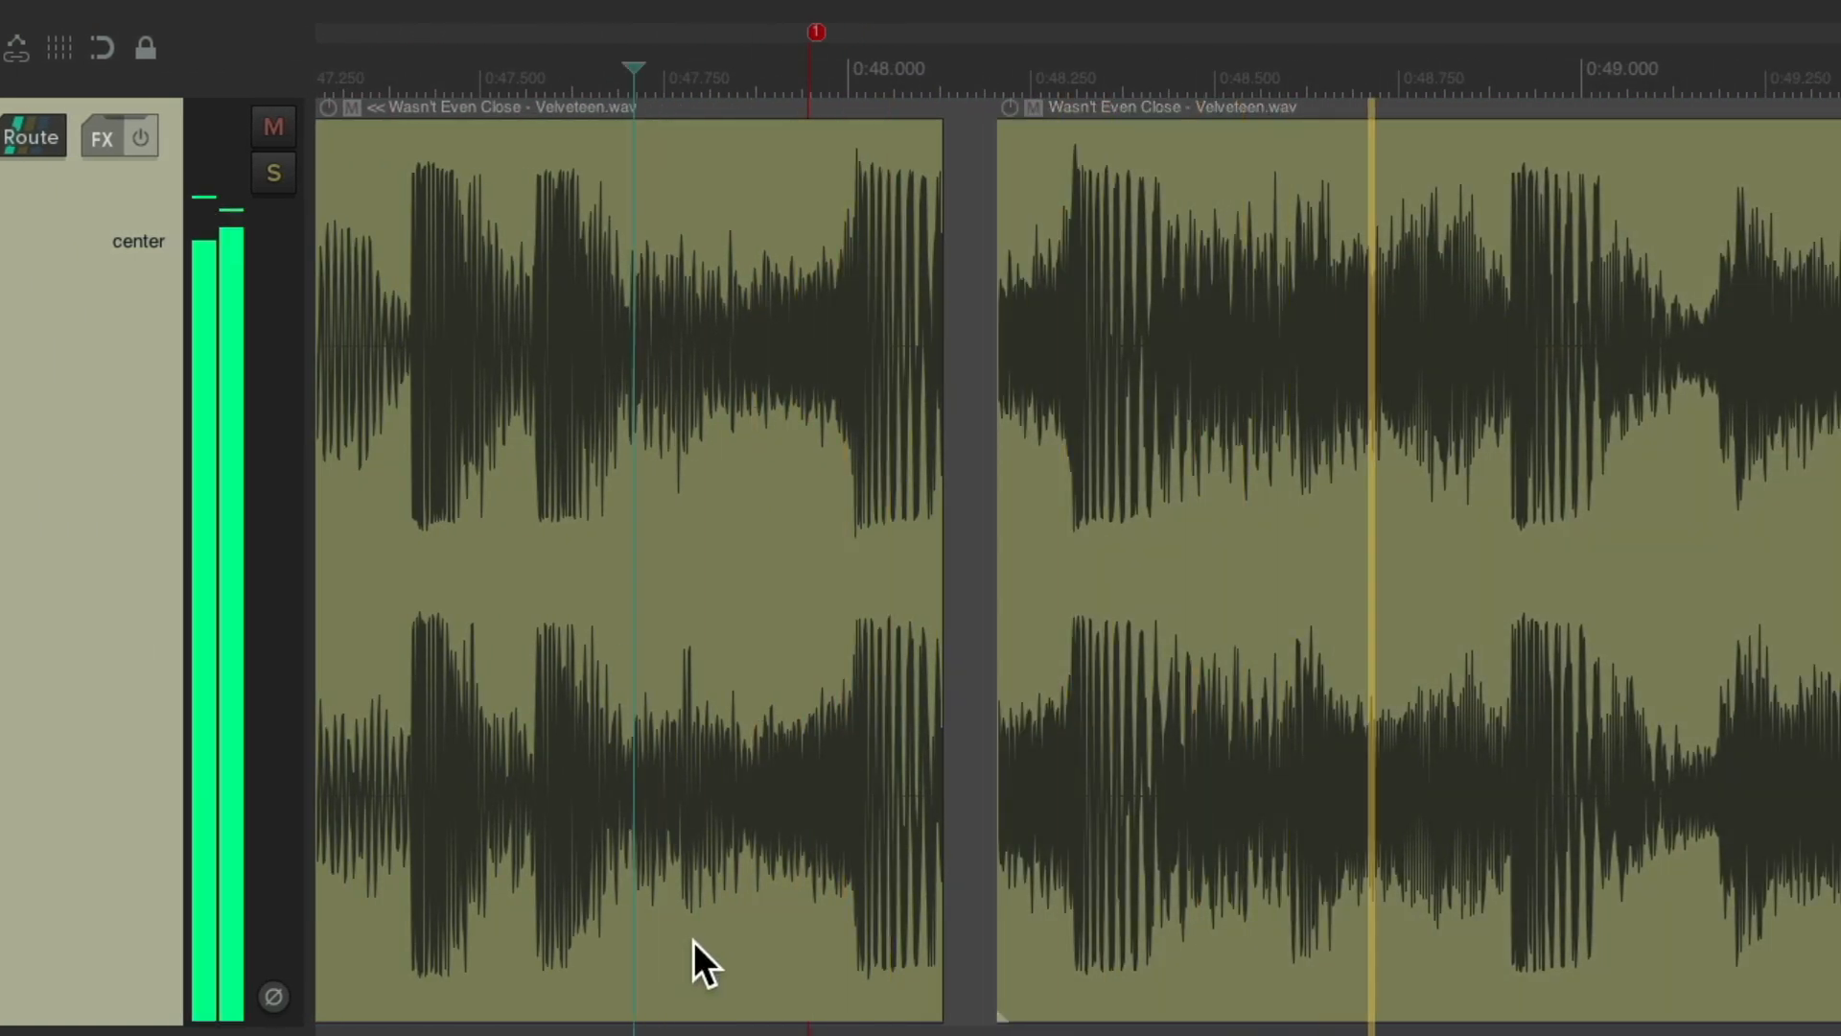
{"action": "key", "text": "space"}
{"action": "scroll", "coordinate": [999, 624], "scroll_direction": "up", "scroll_amount": 5}
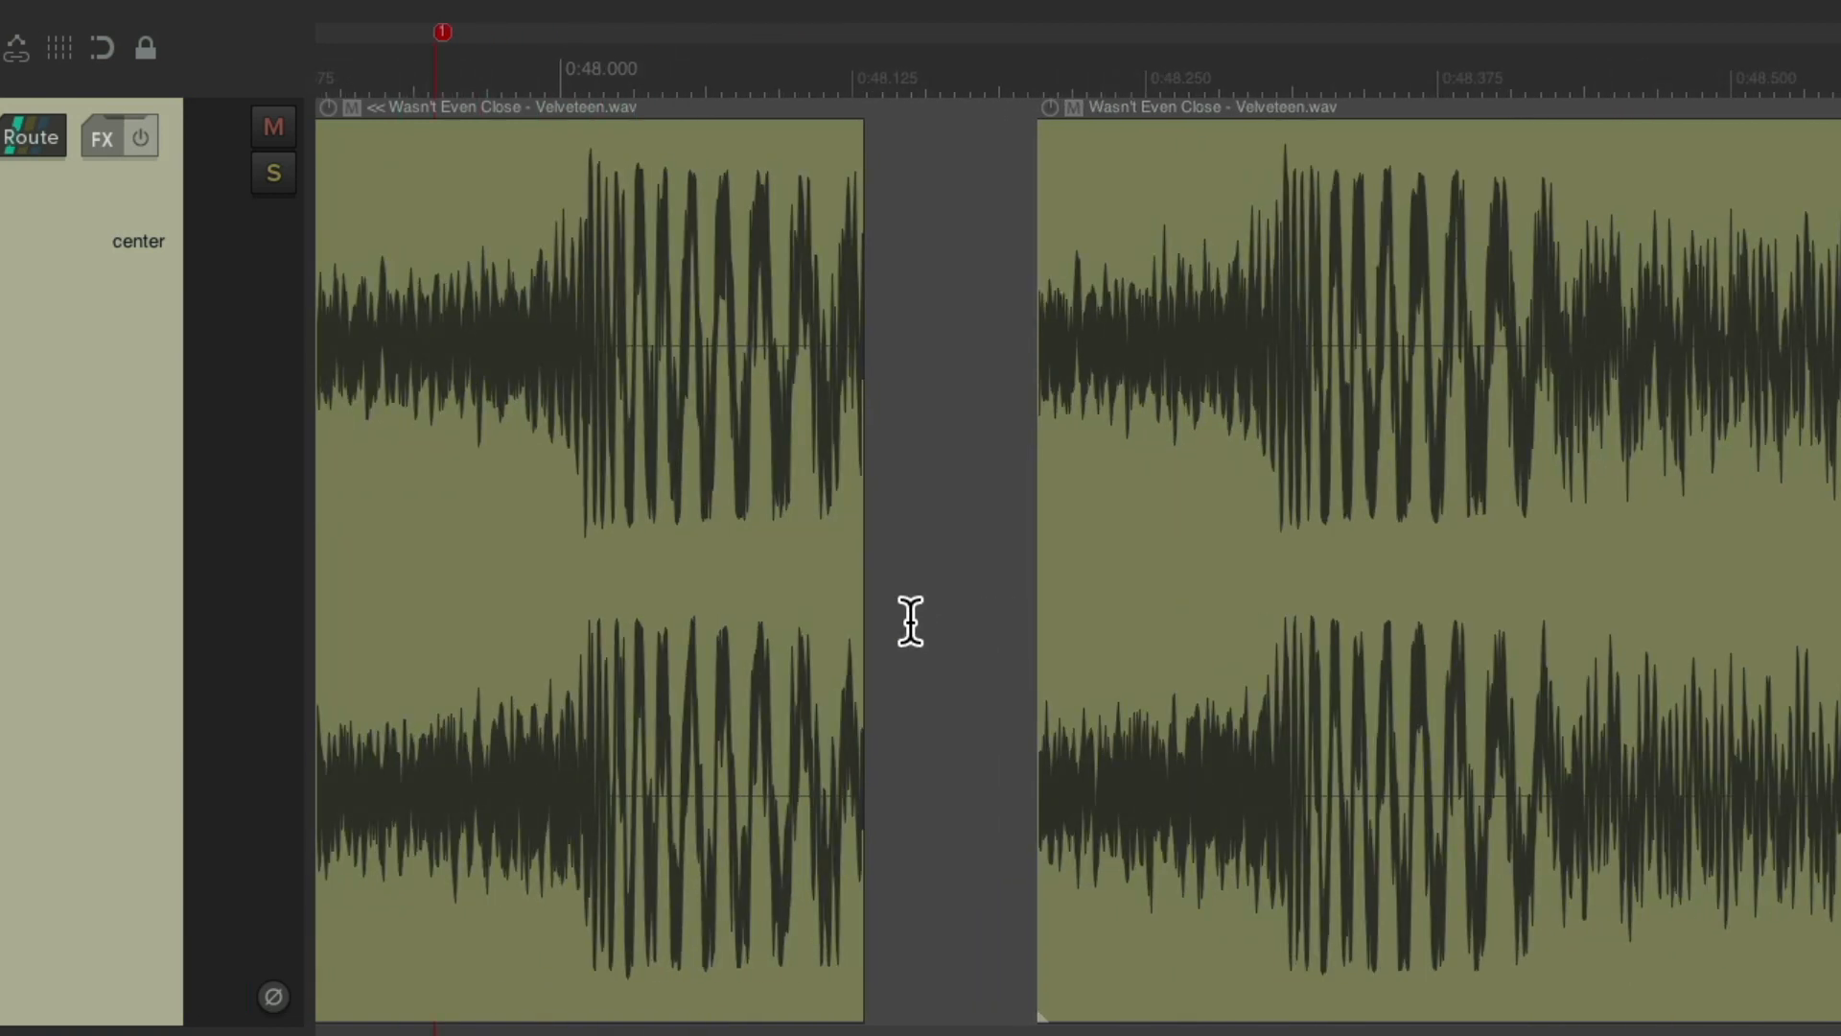
{"action": "left_click_drag", "start_coordinate": [959, 677], "coordinate": [974, 684]}
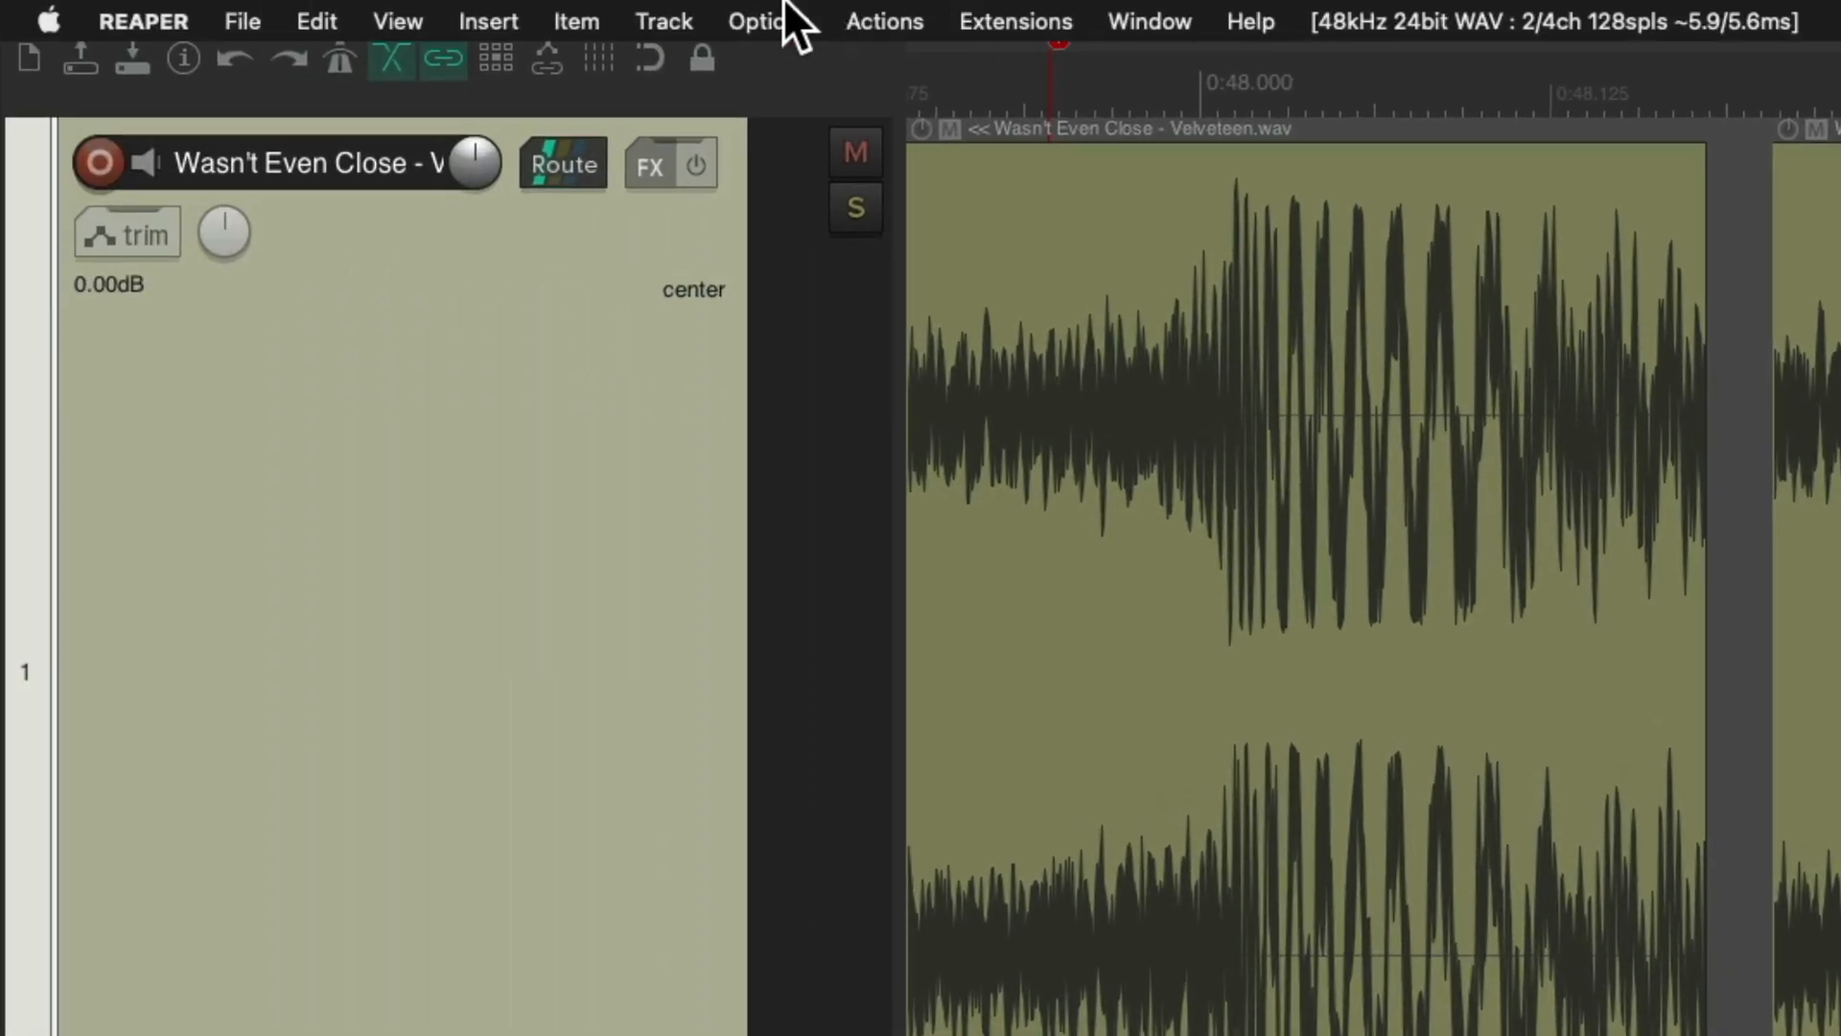
- Turn off Auto-crossfade media items when editing and Trim content behind media items when editing
{"action": "left_click", "coordinate": [781, 13]}
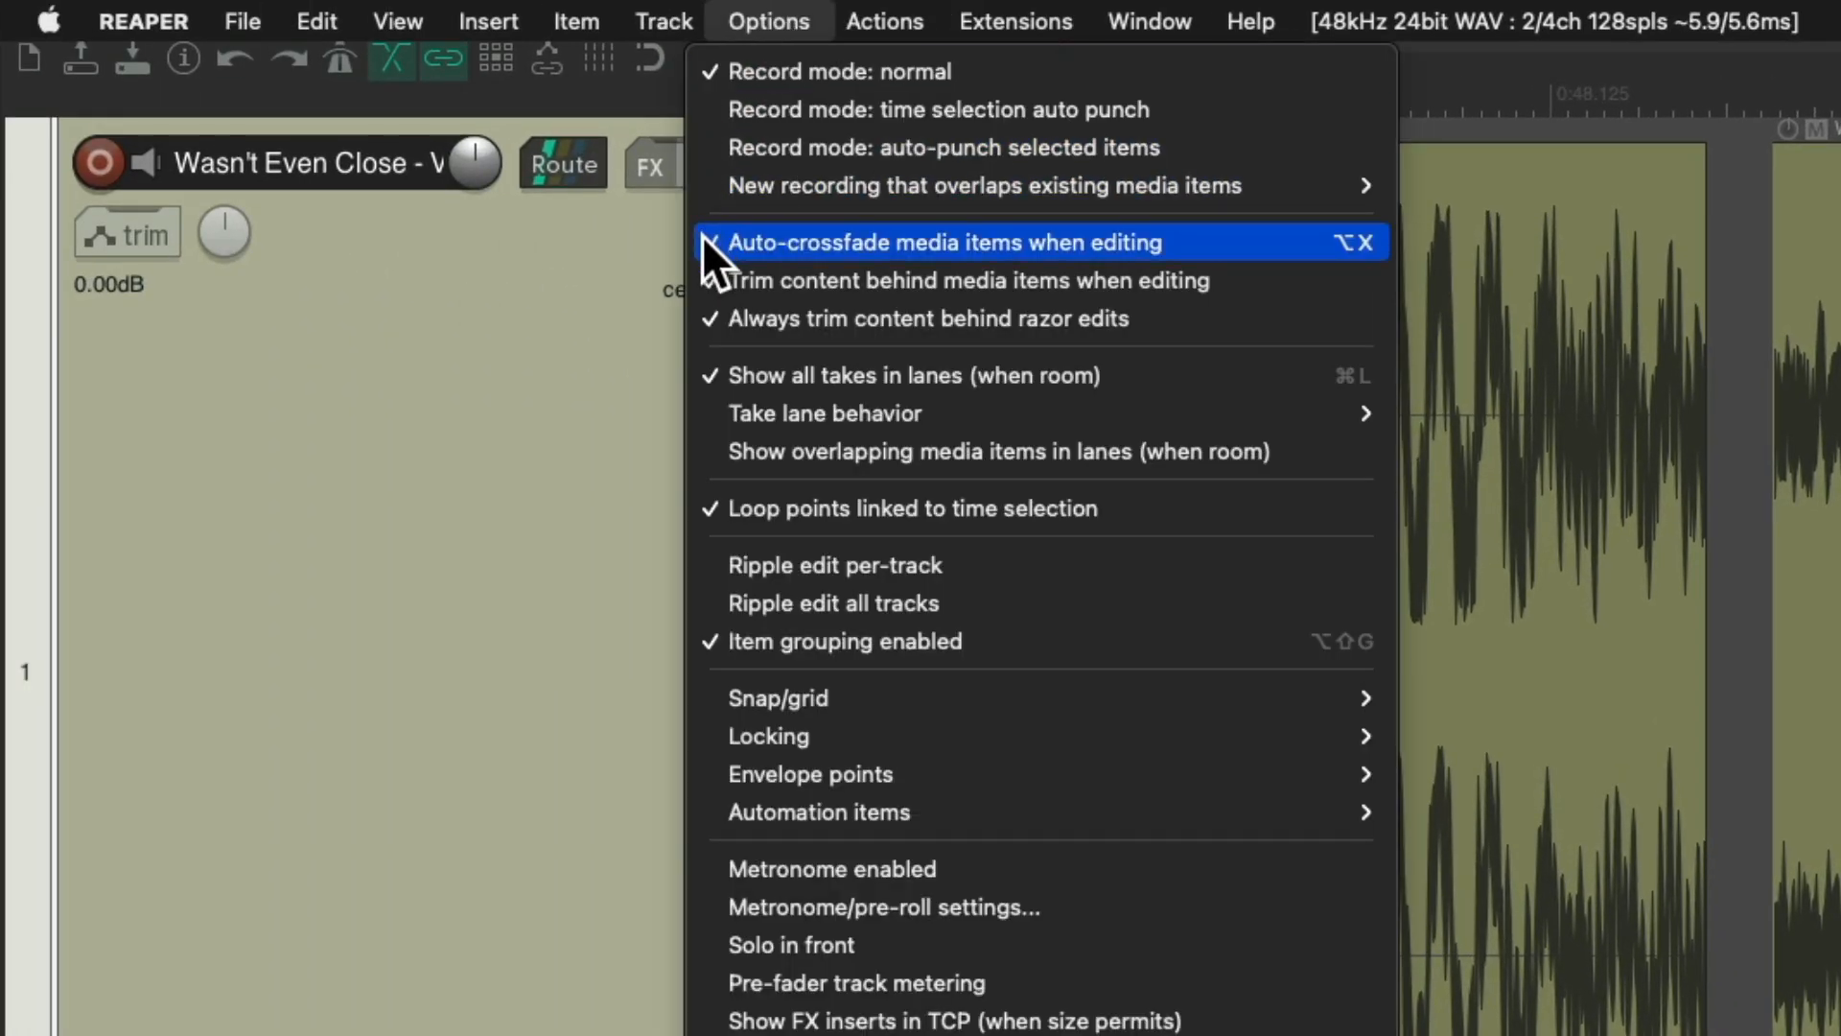
{"action": "left_click", "coordinate": [702, 242]}
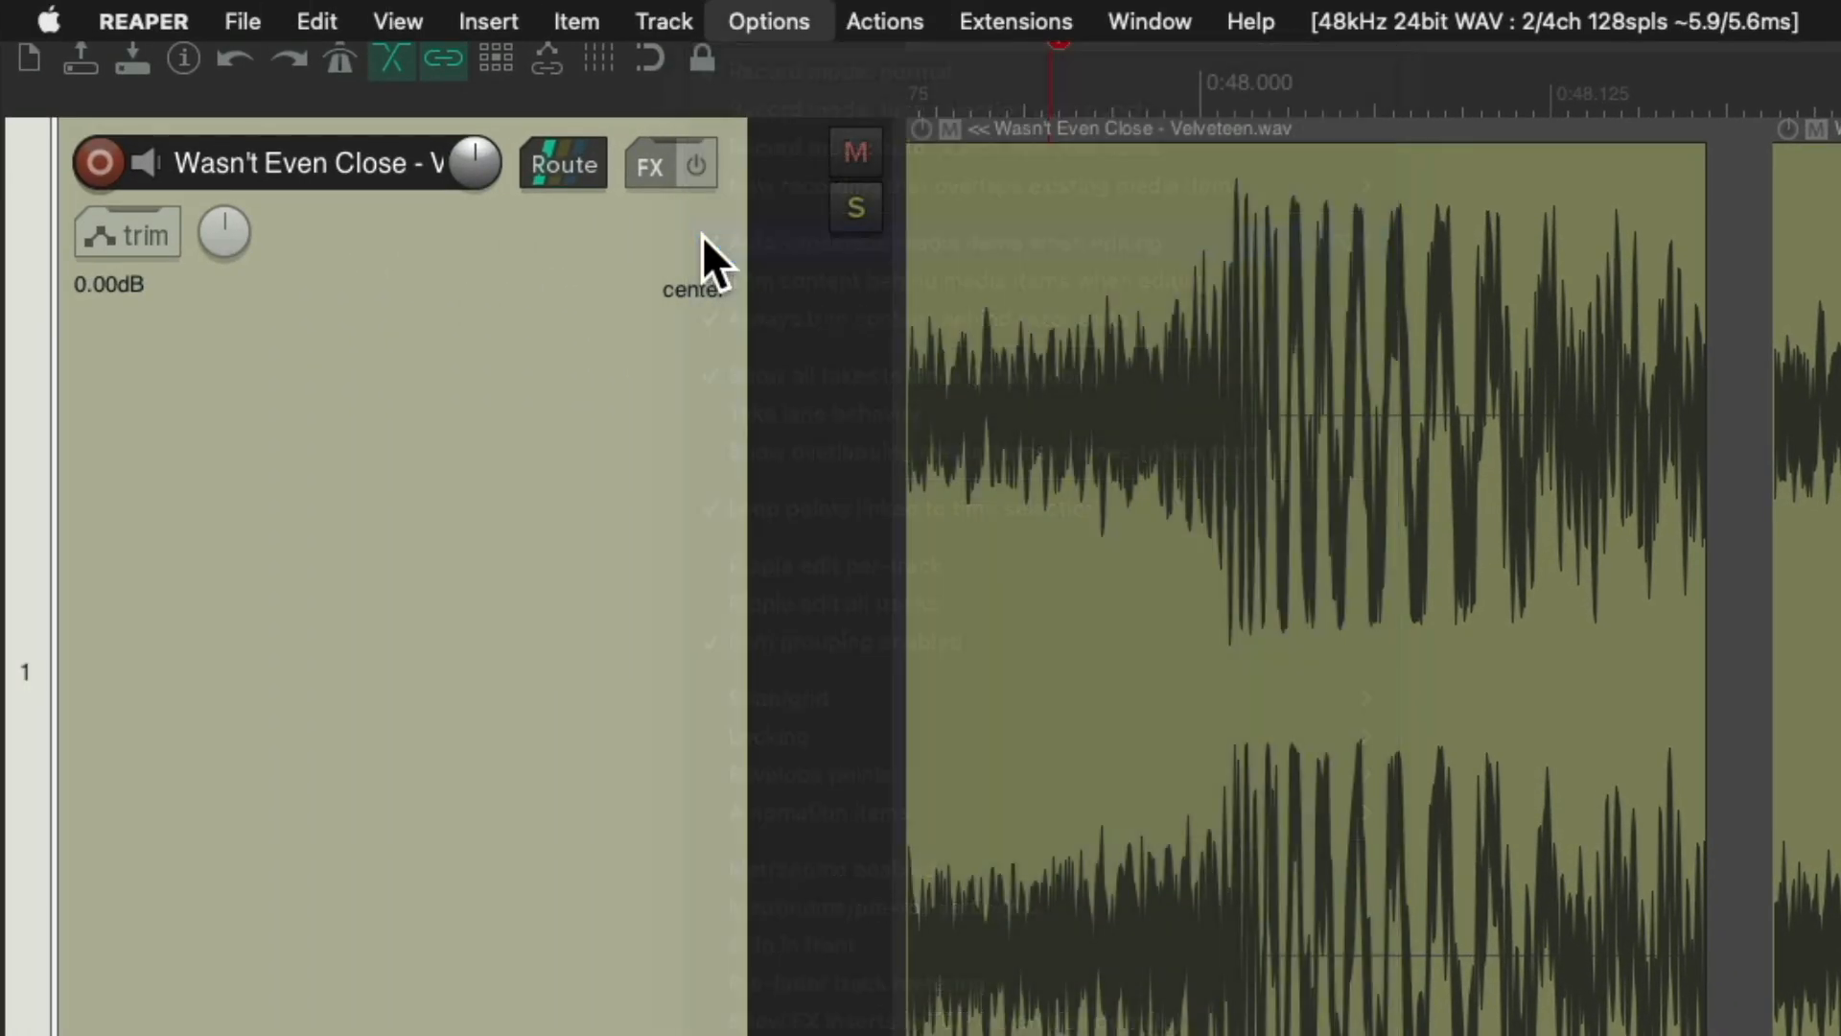
{"action": "left_click", "coordinate": [794, 8]}
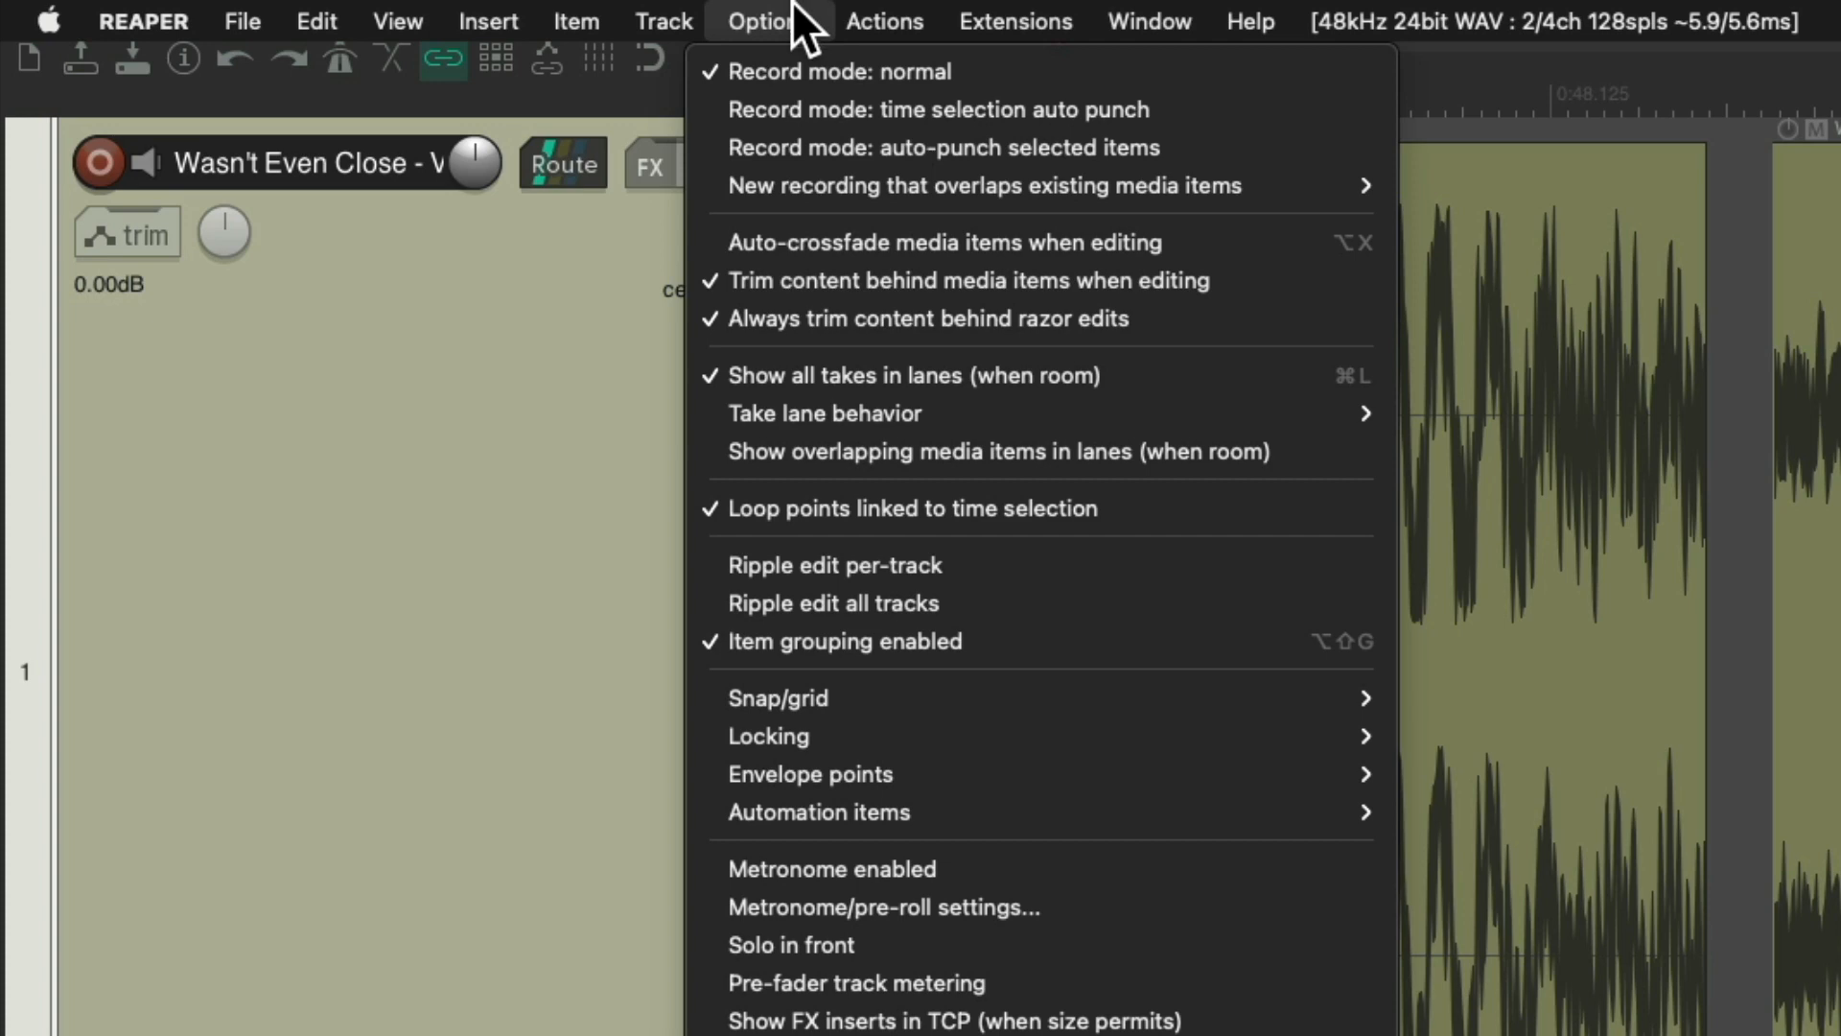
{"action": "left_click", "coordinate": [711, 280]}
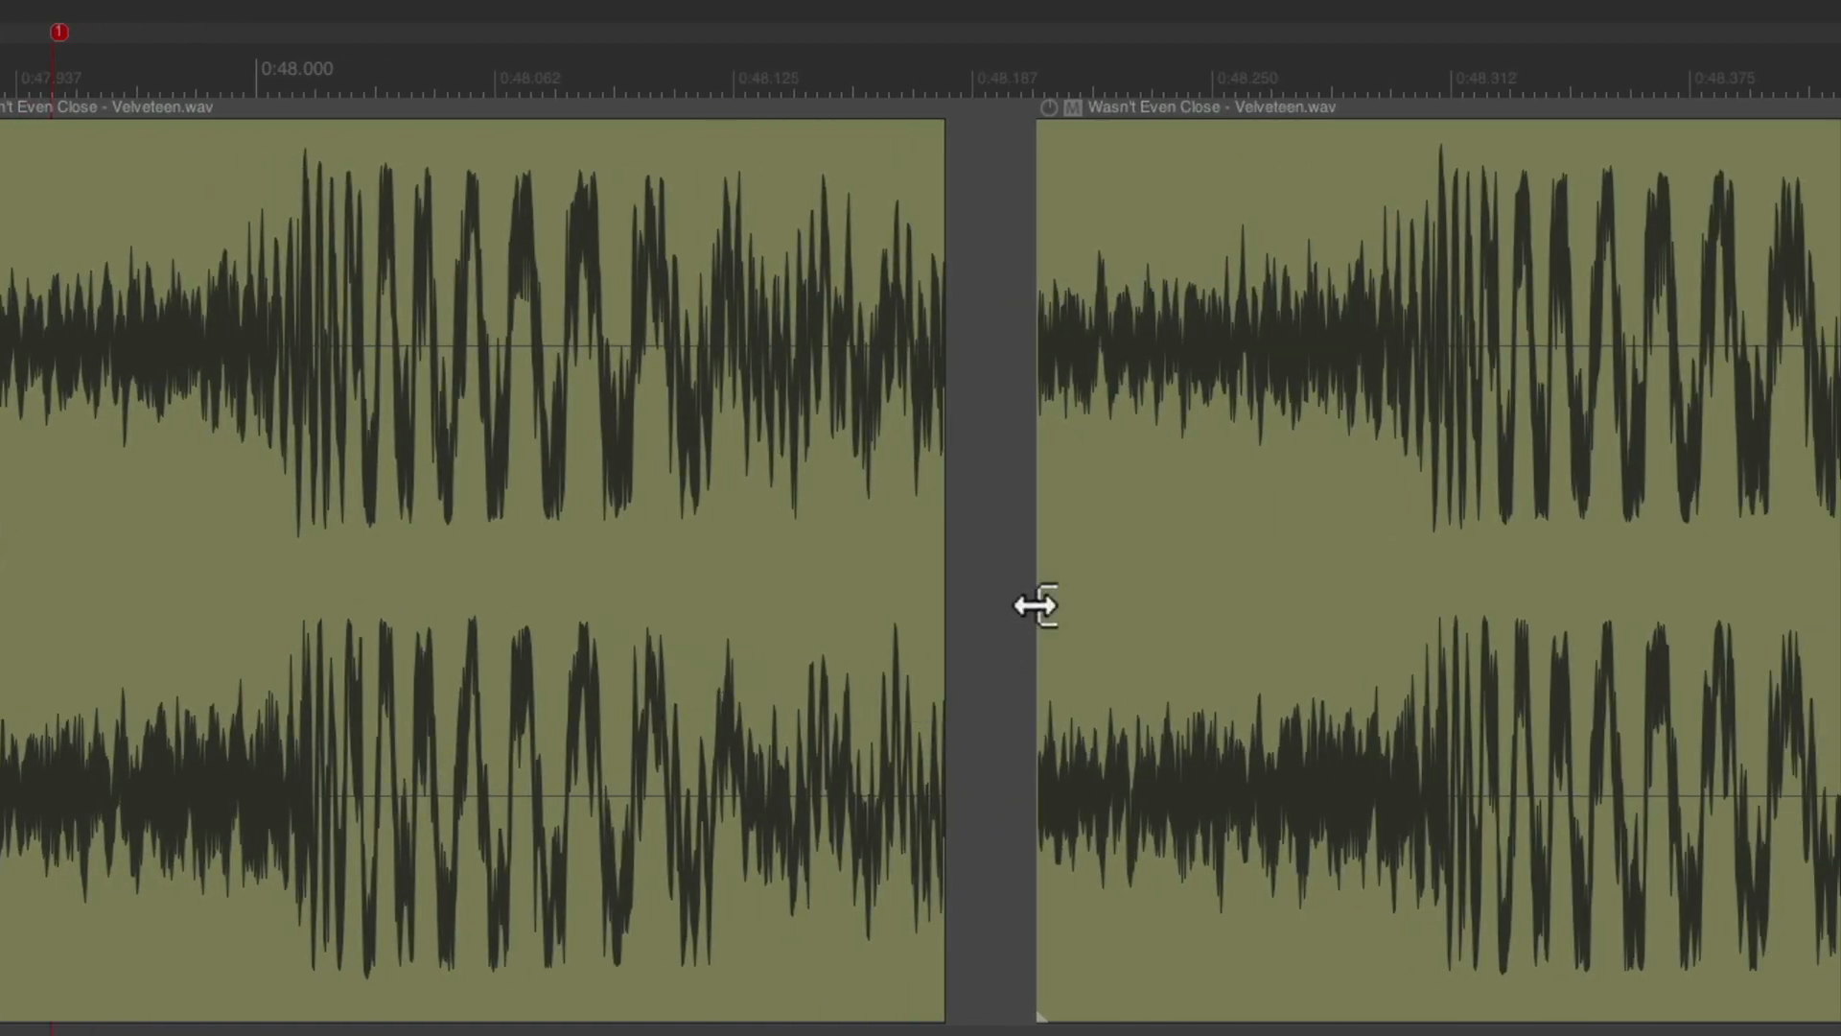
- Trim the second part's start to just before its loud hit and overlap it onto the first part so the hit waveforms line up
{"action": "left_click_drag", "start_coordinate": [1035, 604], "coordinate": [1363, 604]}
{"action": "left_click_drag", "start_coordinate": [1485, 568], "coordinate": [342, 554]}
{"action": "scroll", "coordinate": [309, 683], "scroll_direction": "up", "scroll_amount": 2}
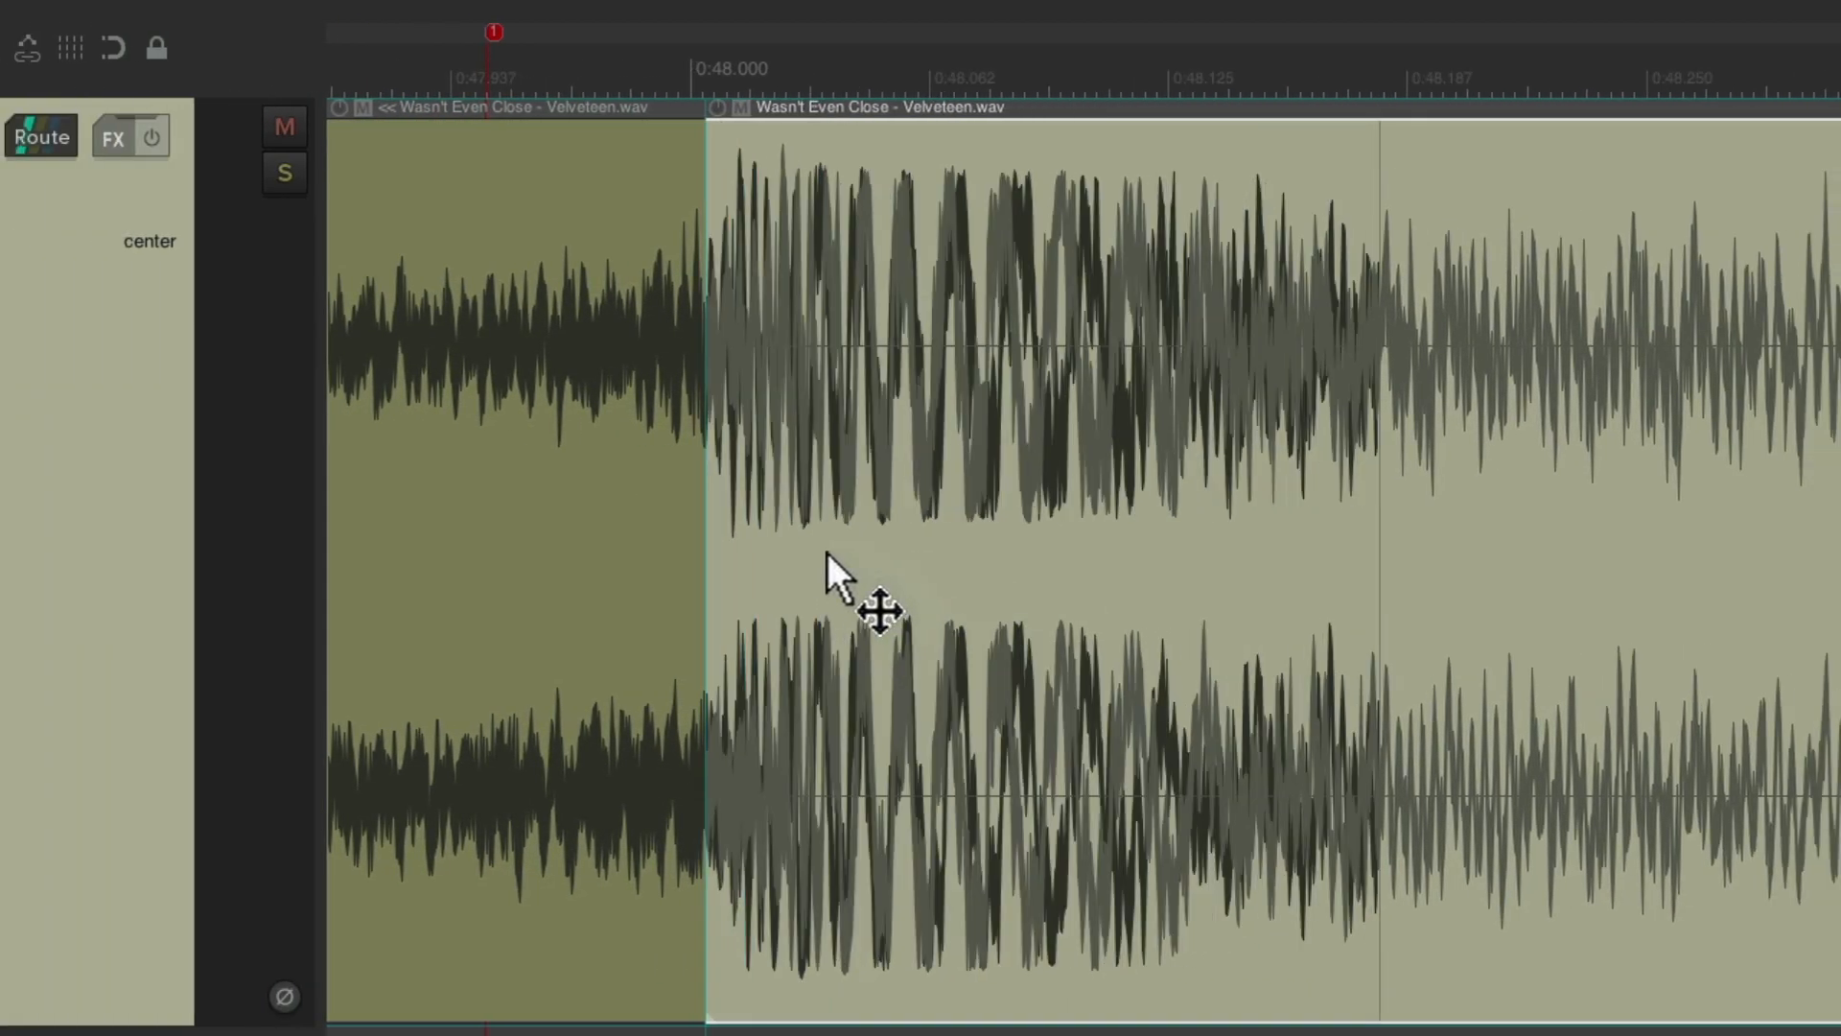
{"action": "scroll", "coordinate": [742, 683], "scroll_direction": "up", "scroll_amount": 4}
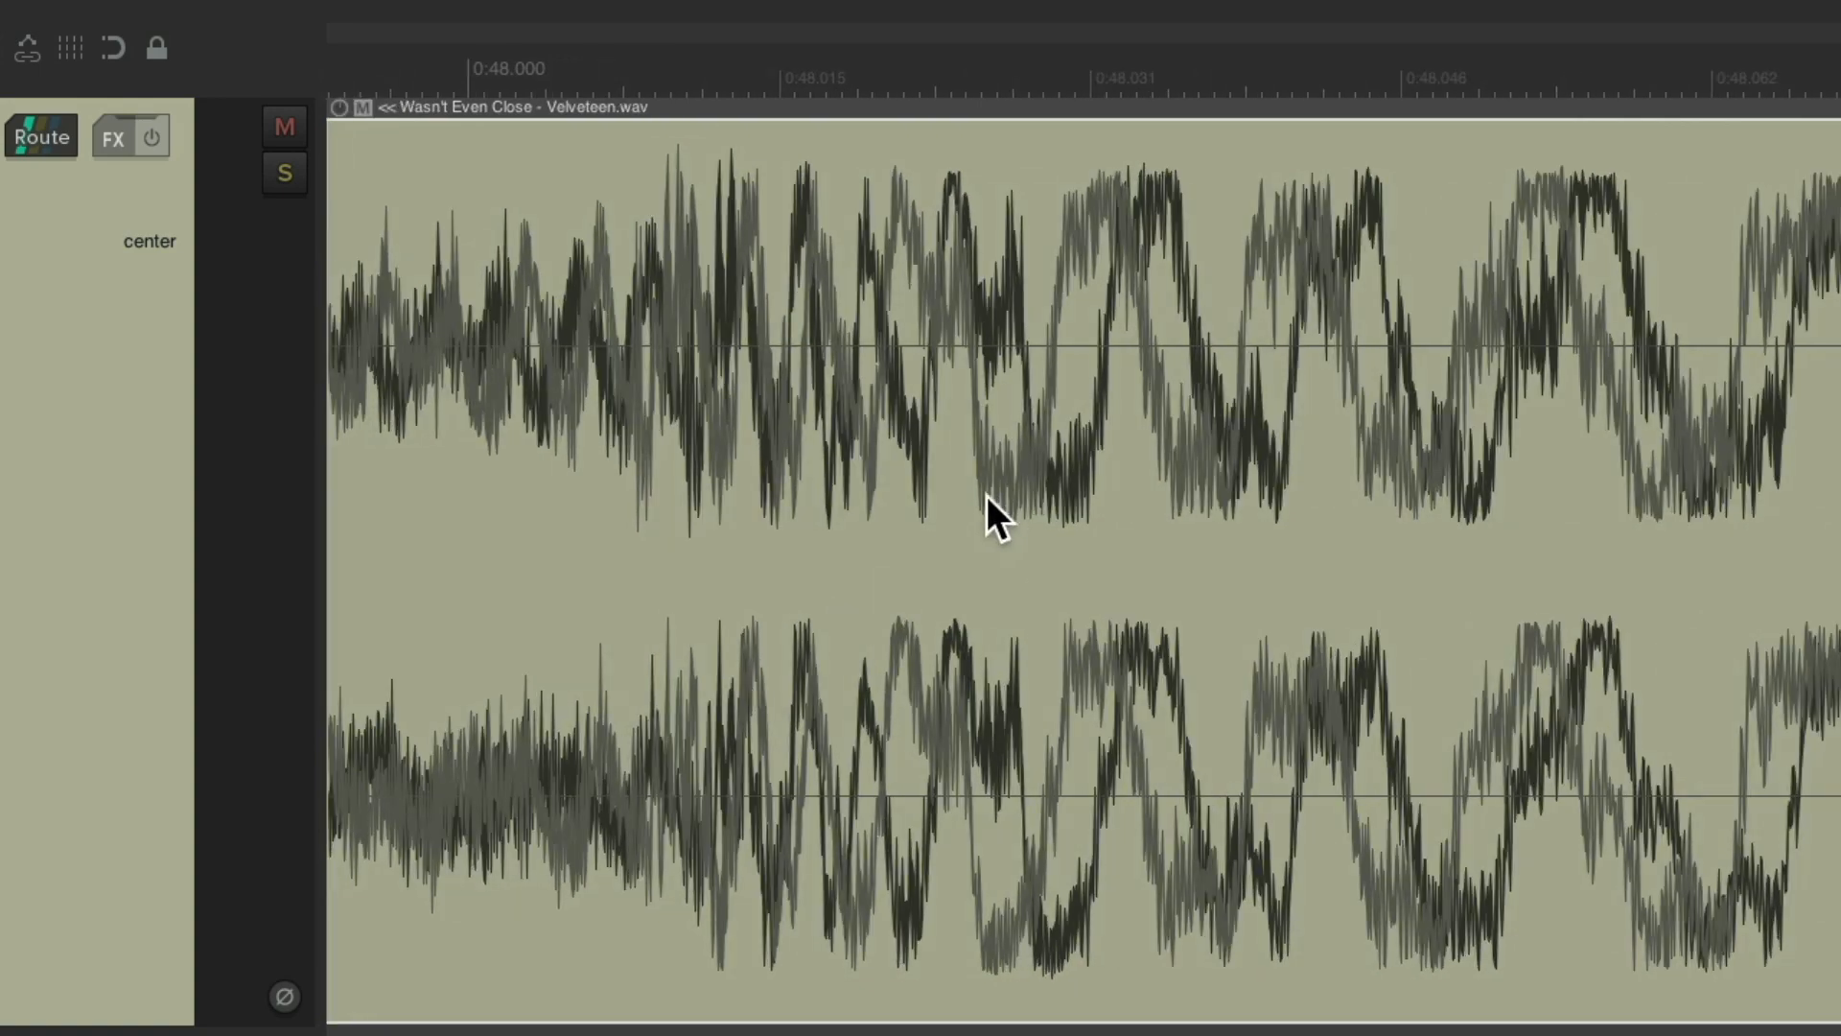
{"action": "left_click_drag", "start_coordinate": [967, 470], "coordinate": [1035, 499]}
{"action": "scroll", "coordinate": [1068, 577], "scroll_direction": "down", "scroll_amount": 8}
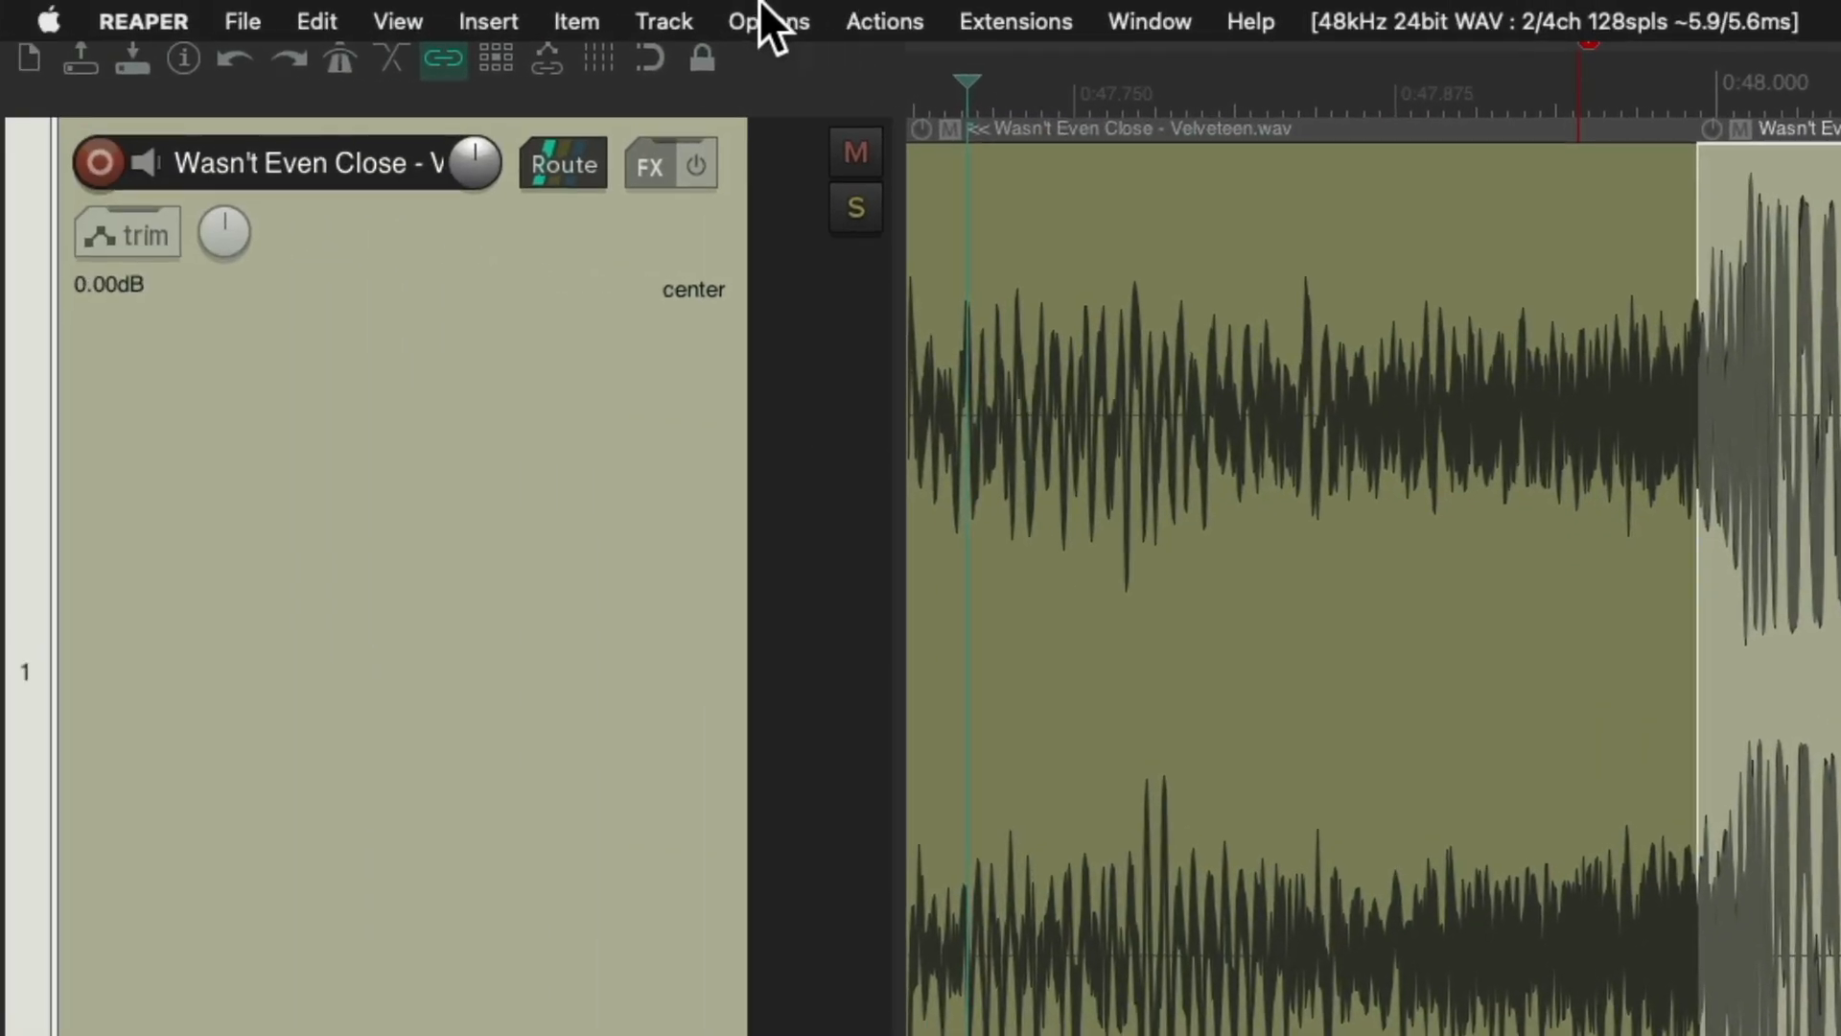
- Turn on Auto-crossfade media items when editing and Trim content behind media items when editing
{"action": "left_click", "coordinate": [767, 21]}
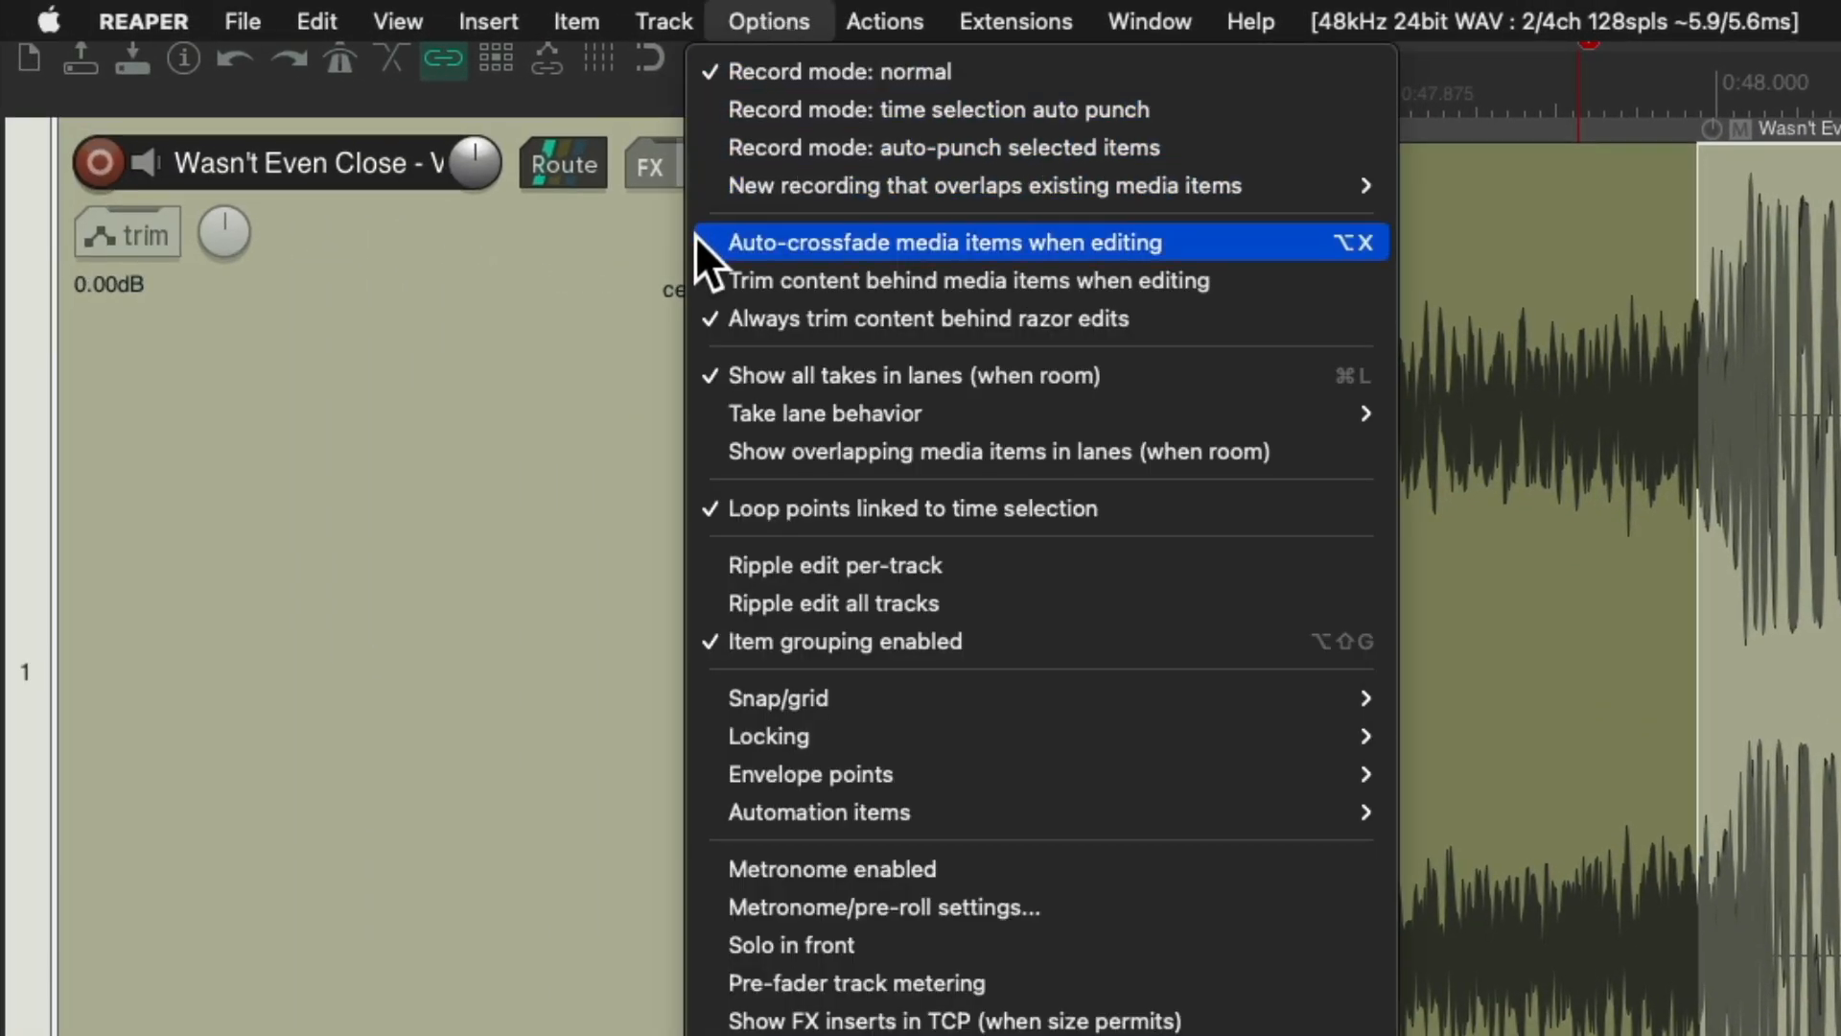
{"action": "left_click", "coordinate": [694, 238]}
{"action": "left_click", "coordinate": [760, 20]}
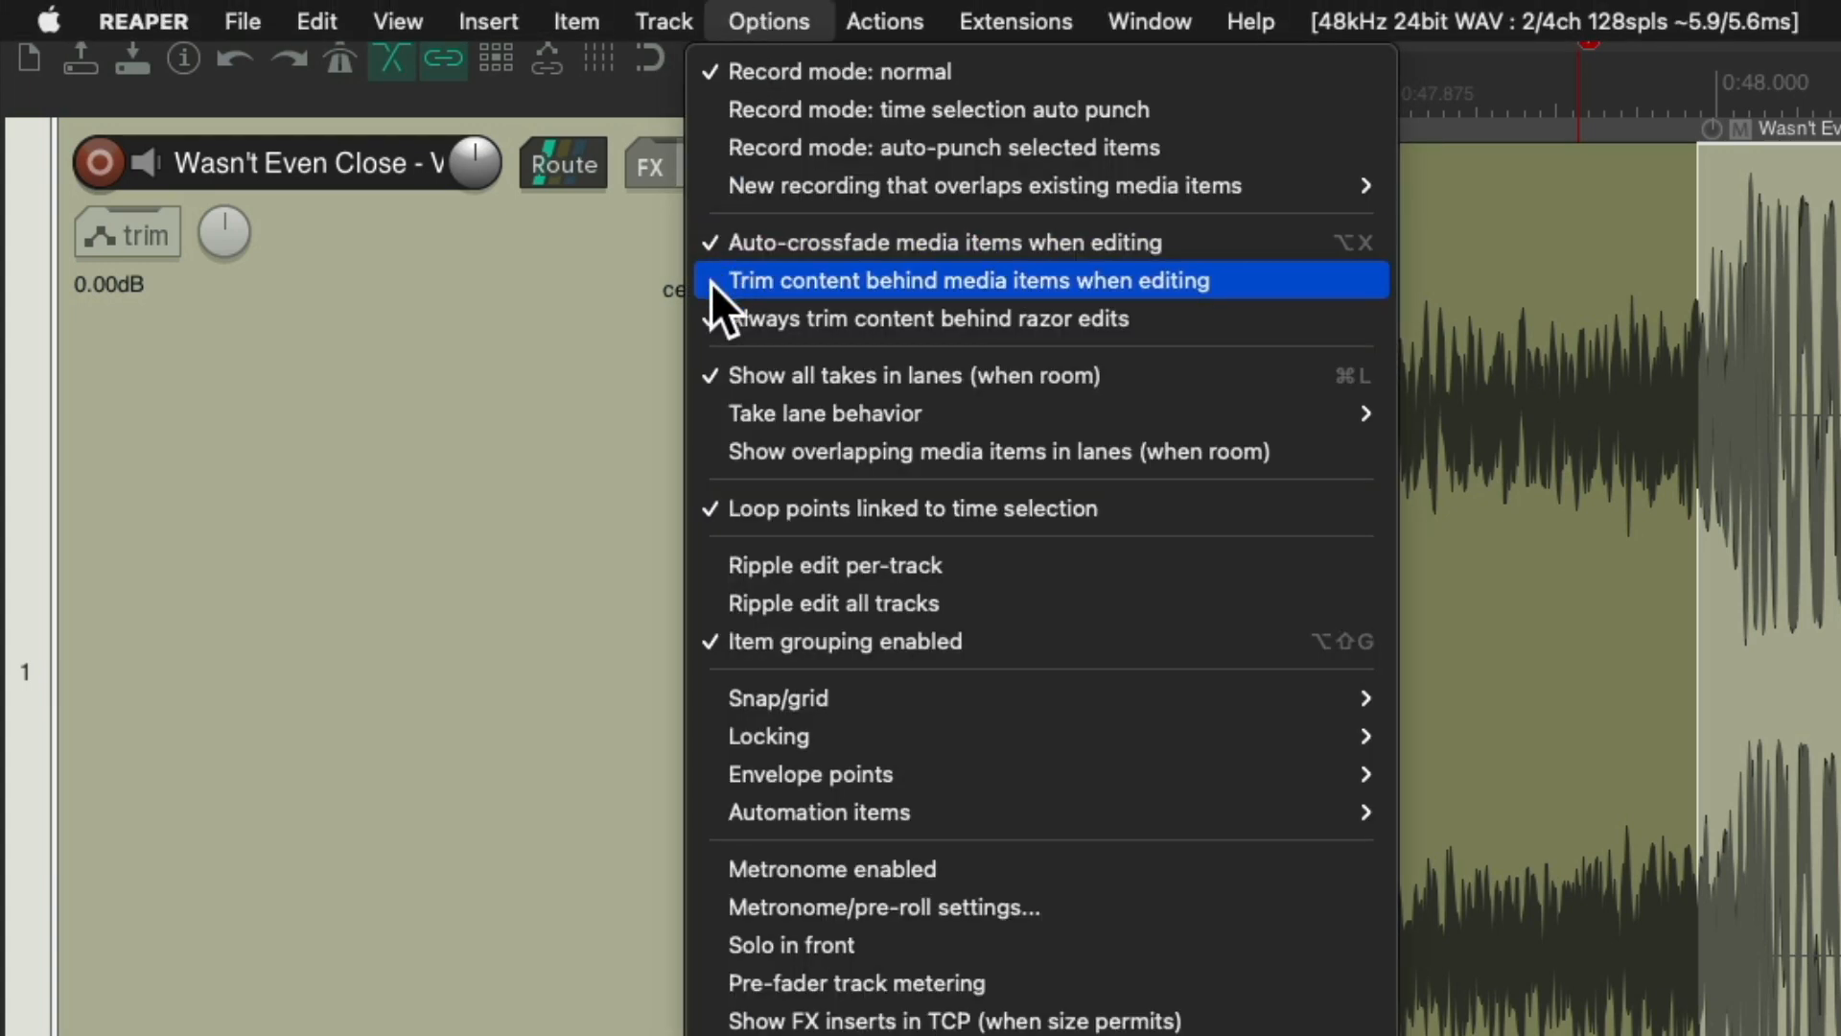
{"action": "left_click", "coordinate": [710, 280]}
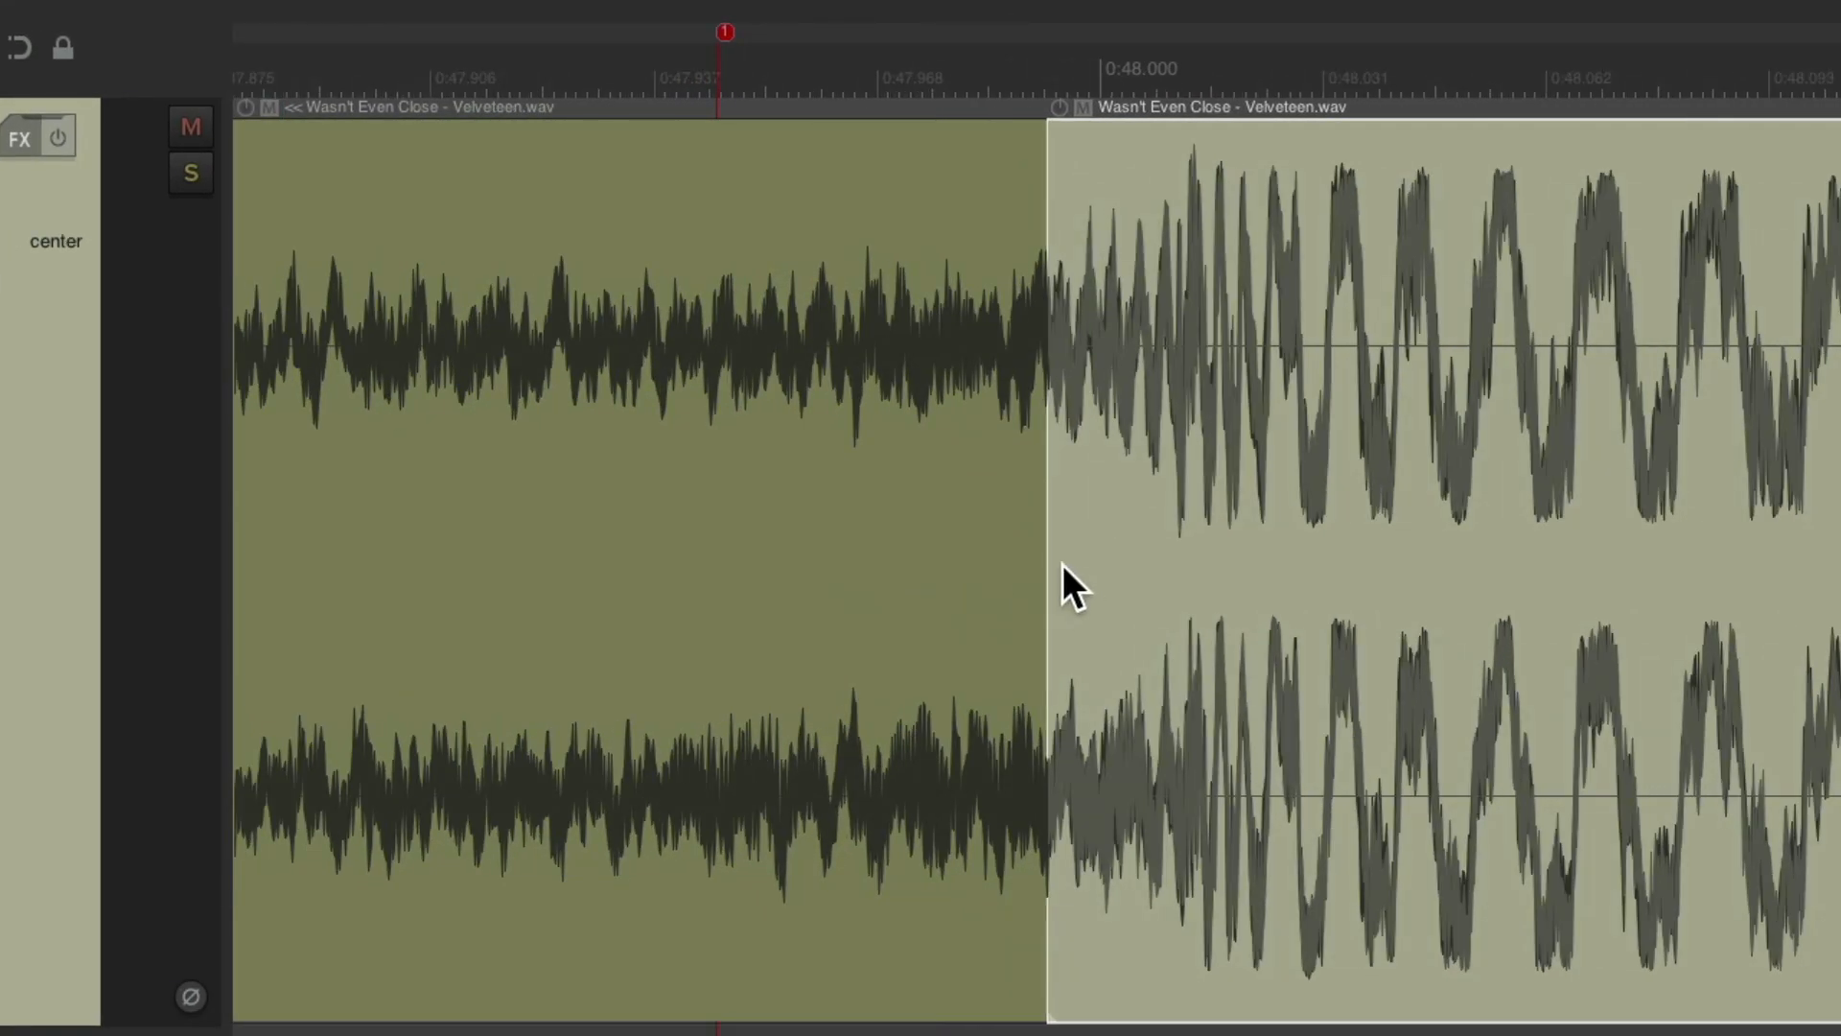
- Extend the second part's start to about 0:47.98 to crossfade it with the first part, and shorten the crossfade's end to 0:48.0
{"action": "left_click_drag", "start_coordinate": [1038, 567], "coordinate": [954, 575]}
{"action": "scroll", "coordinate": [971, 608], "scroll_direction": "down", "scroll_amount": 4}
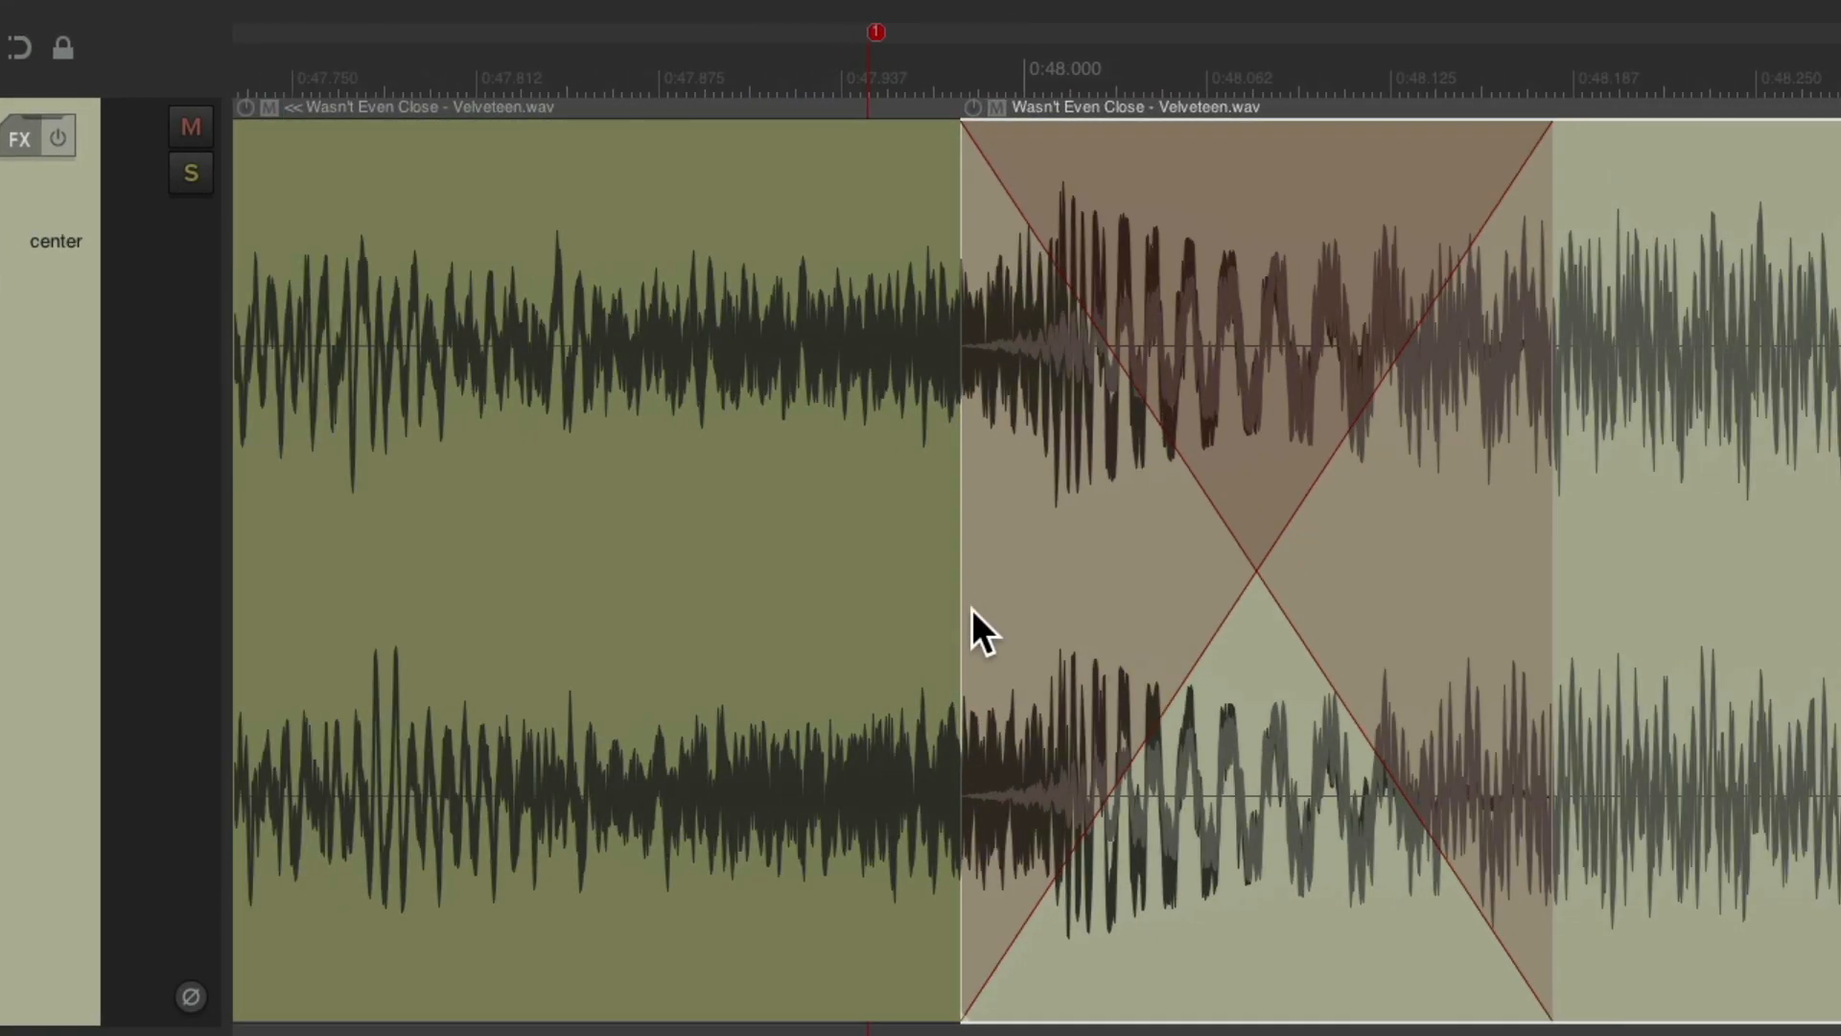
{"action": "left_click_drag", "start_coordinate": [1556, 573], "coordinate": [1023, 662]}
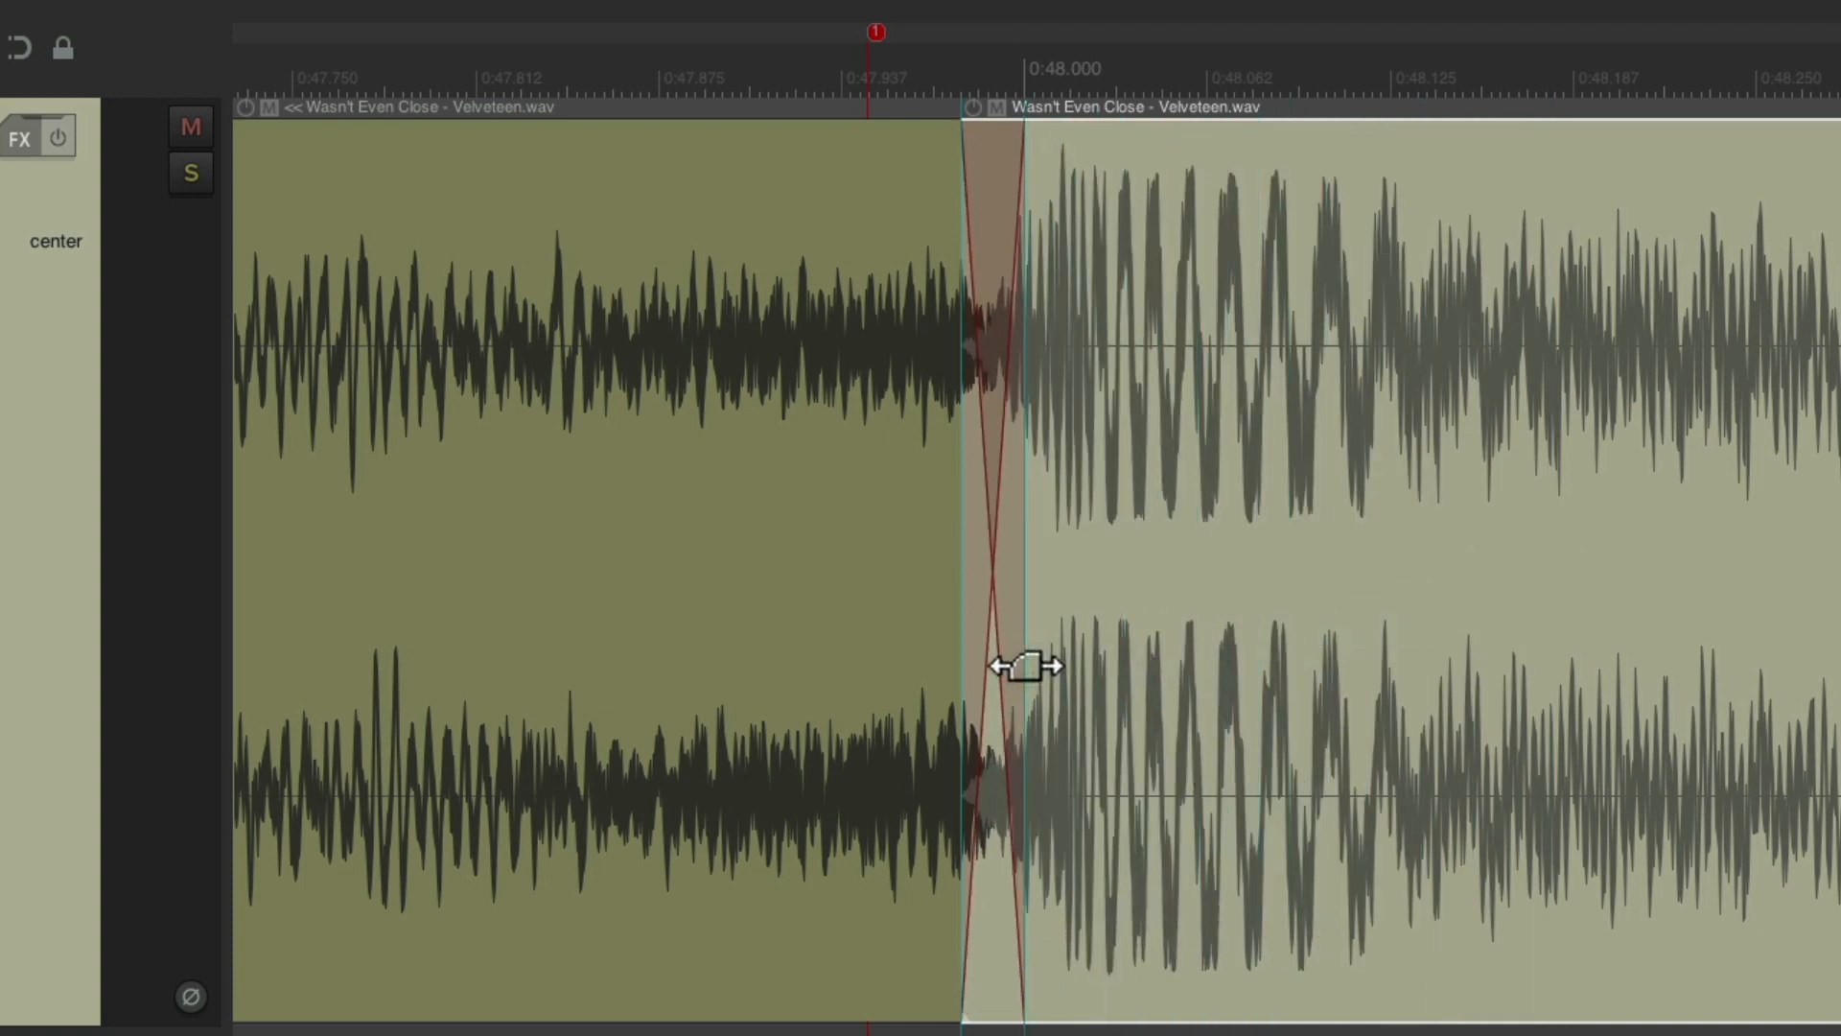
- Narrow the crossfade to about 8 ms starting near 0:47.98, just before the hit, and play across the join
{"action": "scroll", "coordinate": [1064, 695], "scroll_direction": "up", "scroll_amount": 1}
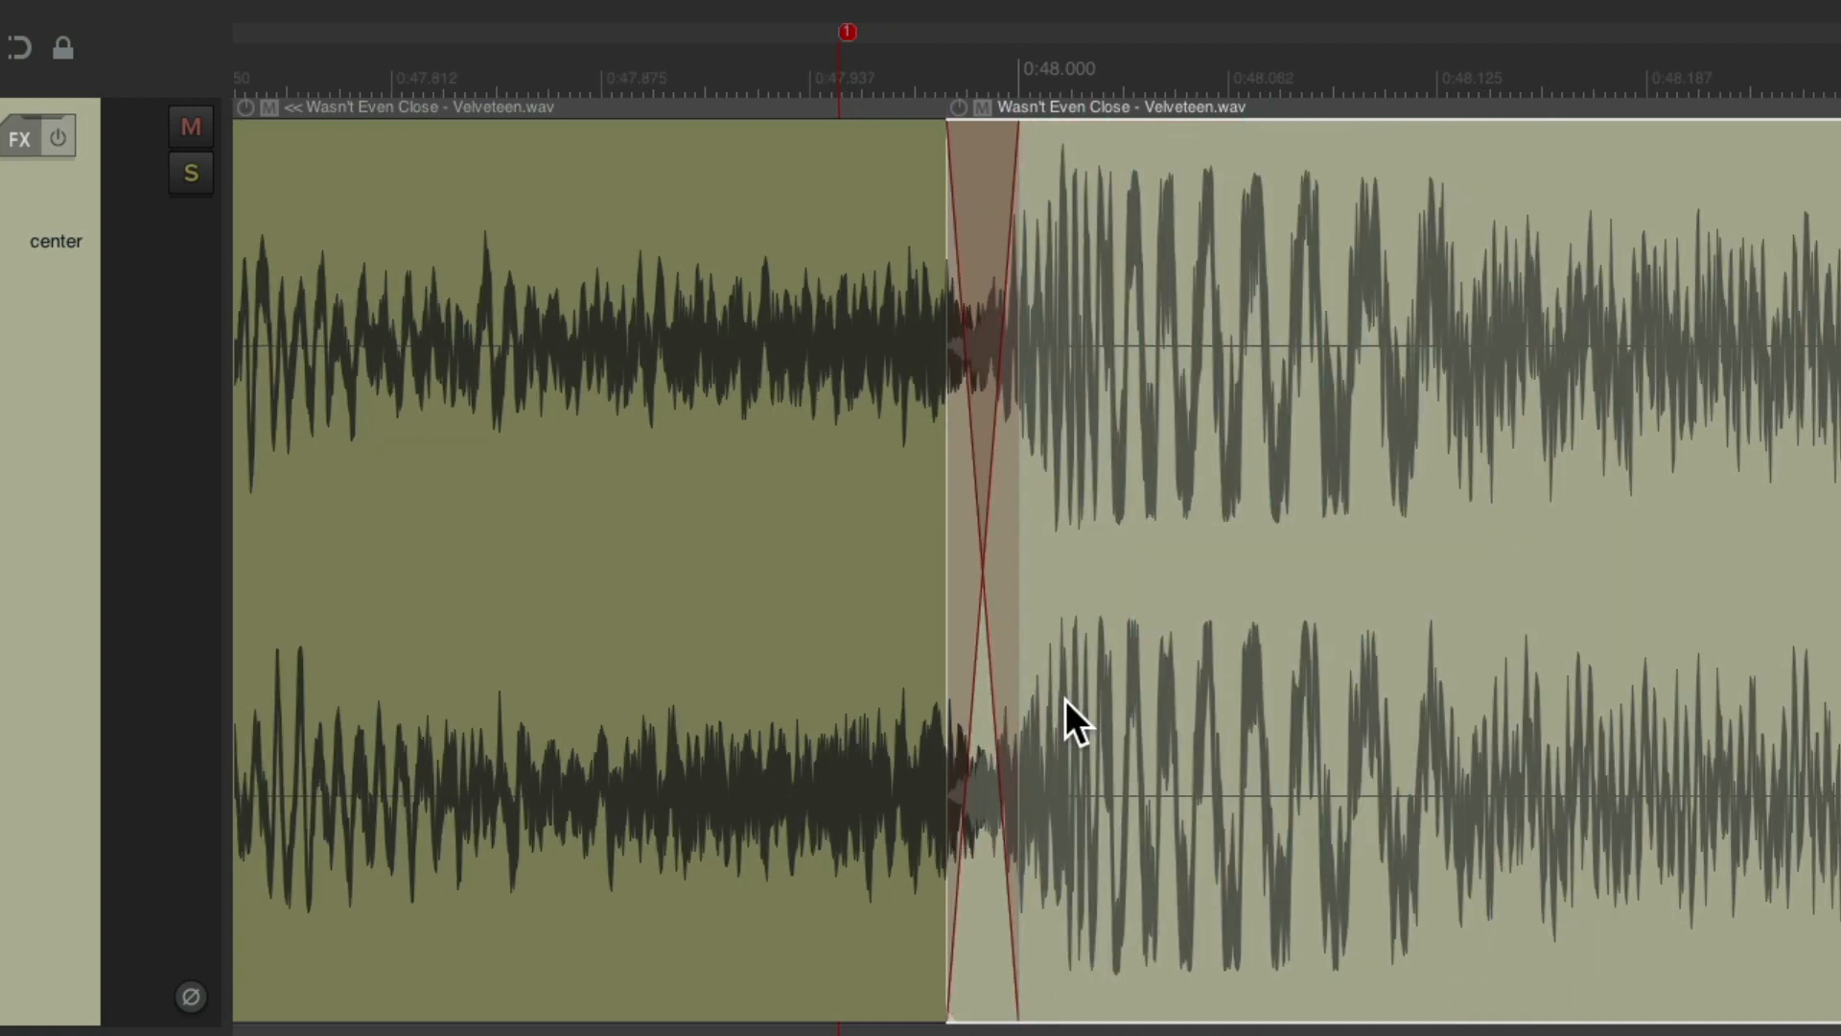
{"action": "scroll", "coordinate": [1066, 699], "scroll_direction": "up", "scroll_amount": 2}
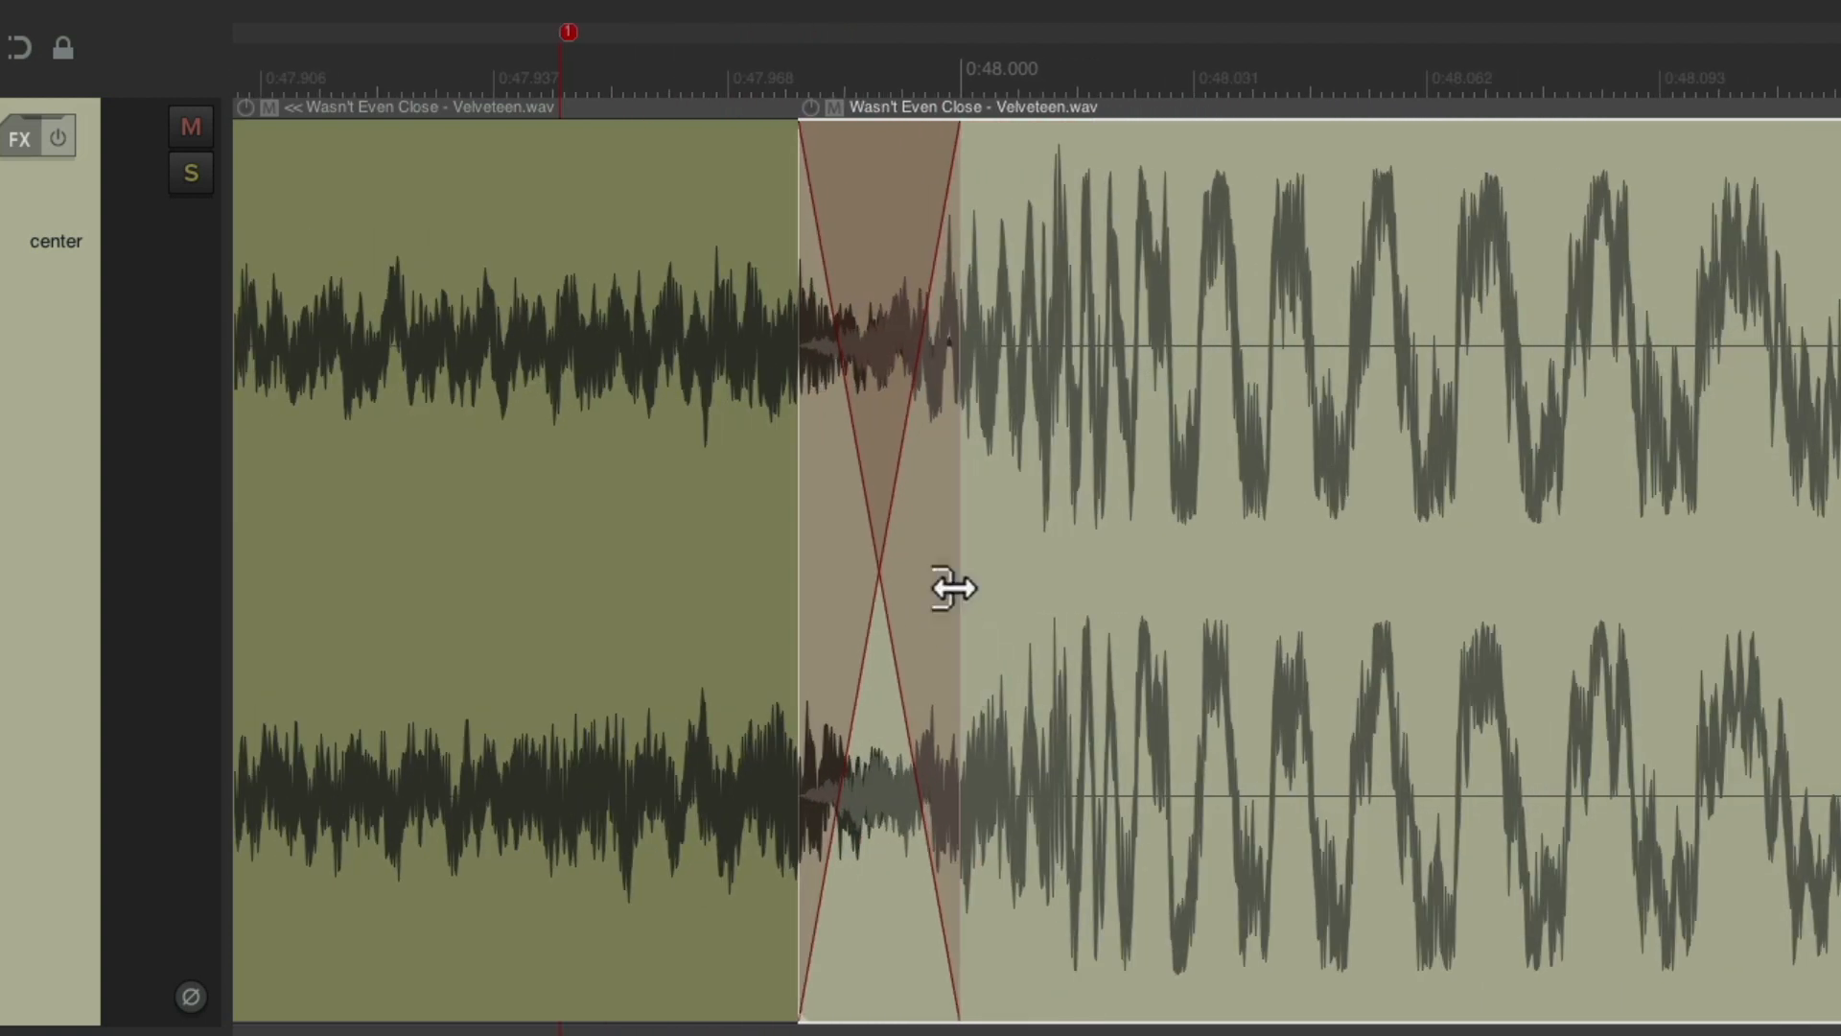
{"action": "left_click_drag", "start_coordinate": [953, 588], "coordinate": [844, 672]}
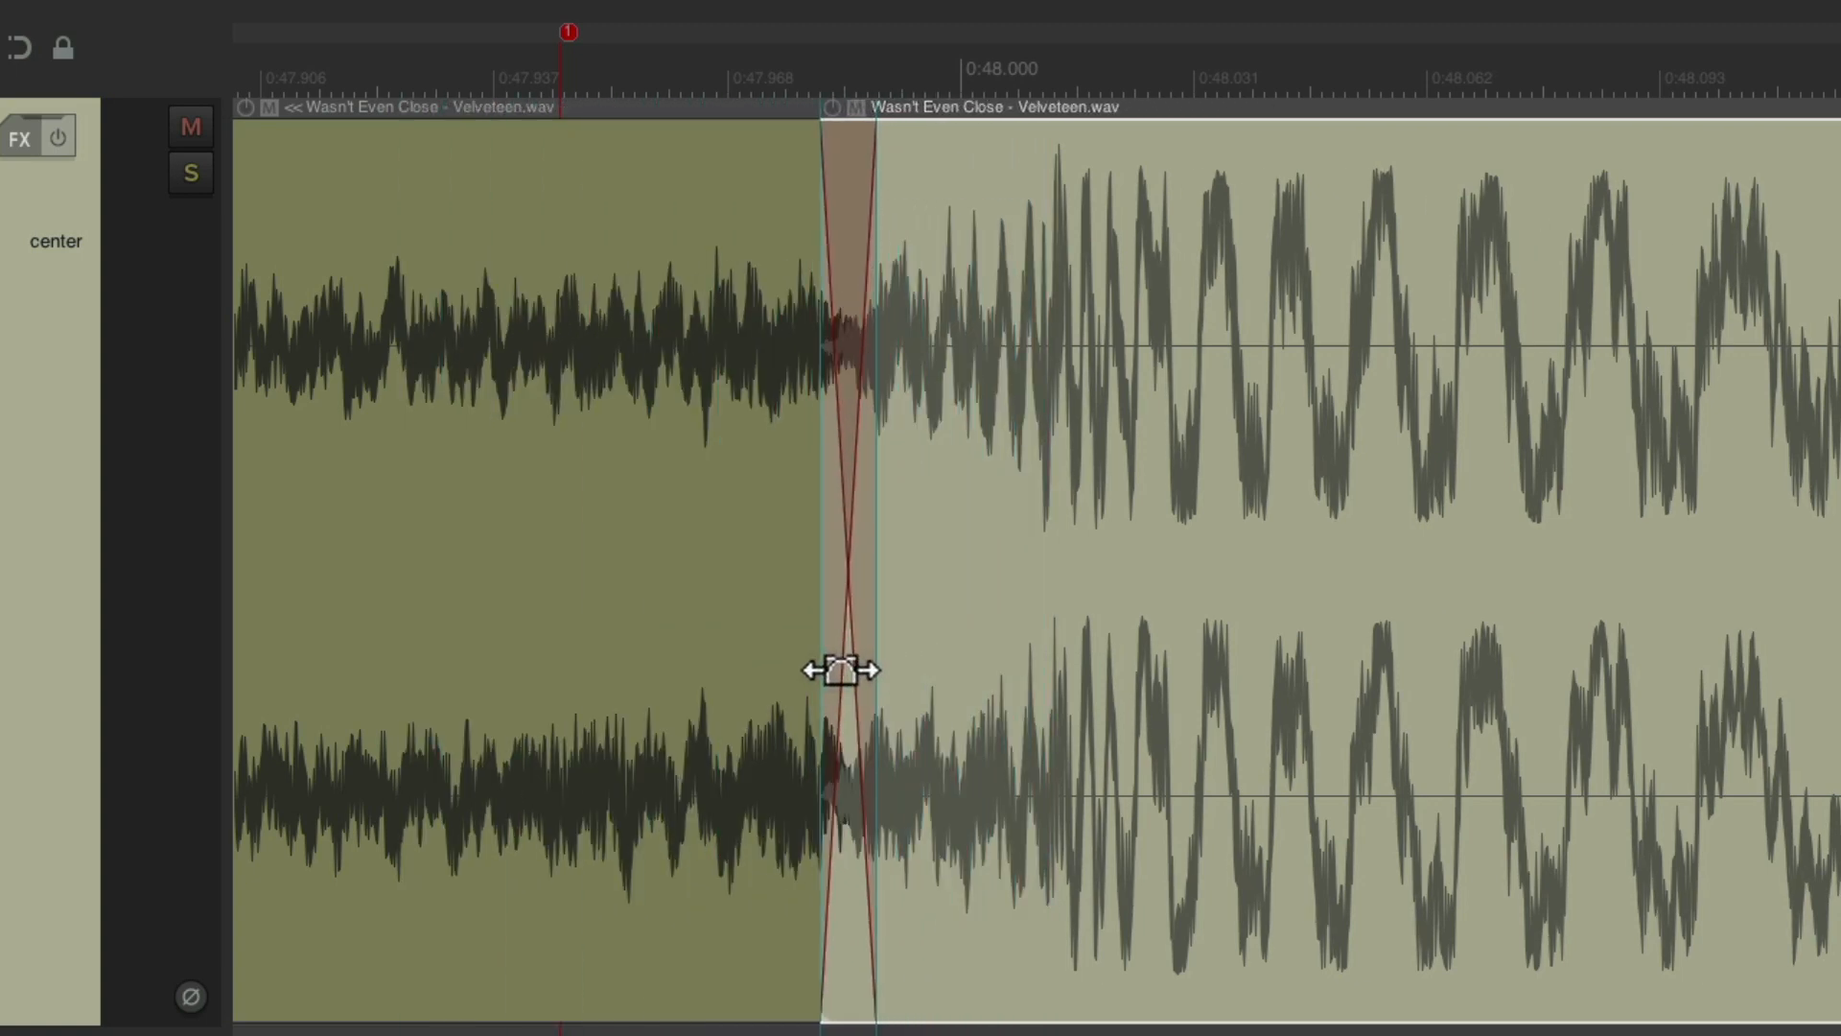
{"action": "scroll", "coordinate": [913, 740], "scroll_direction": "down", "scroll_amount": 6}
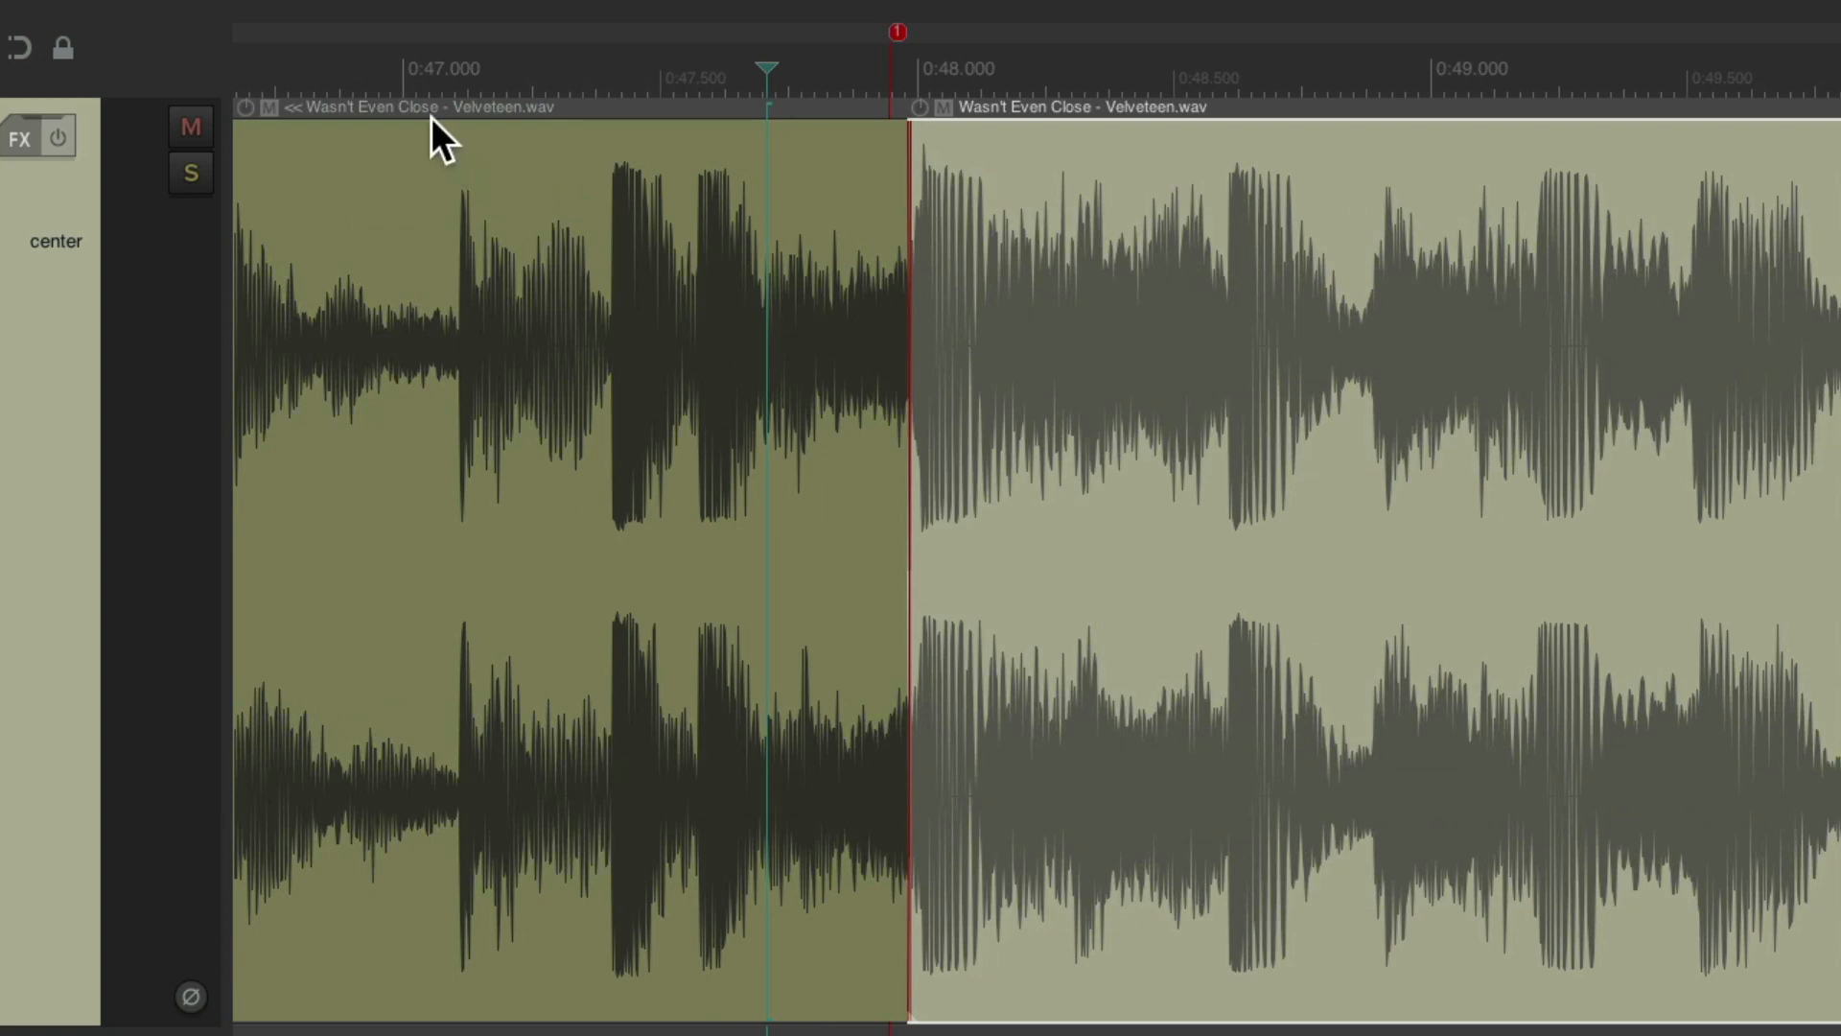
{"action": "key", "text": "space"}
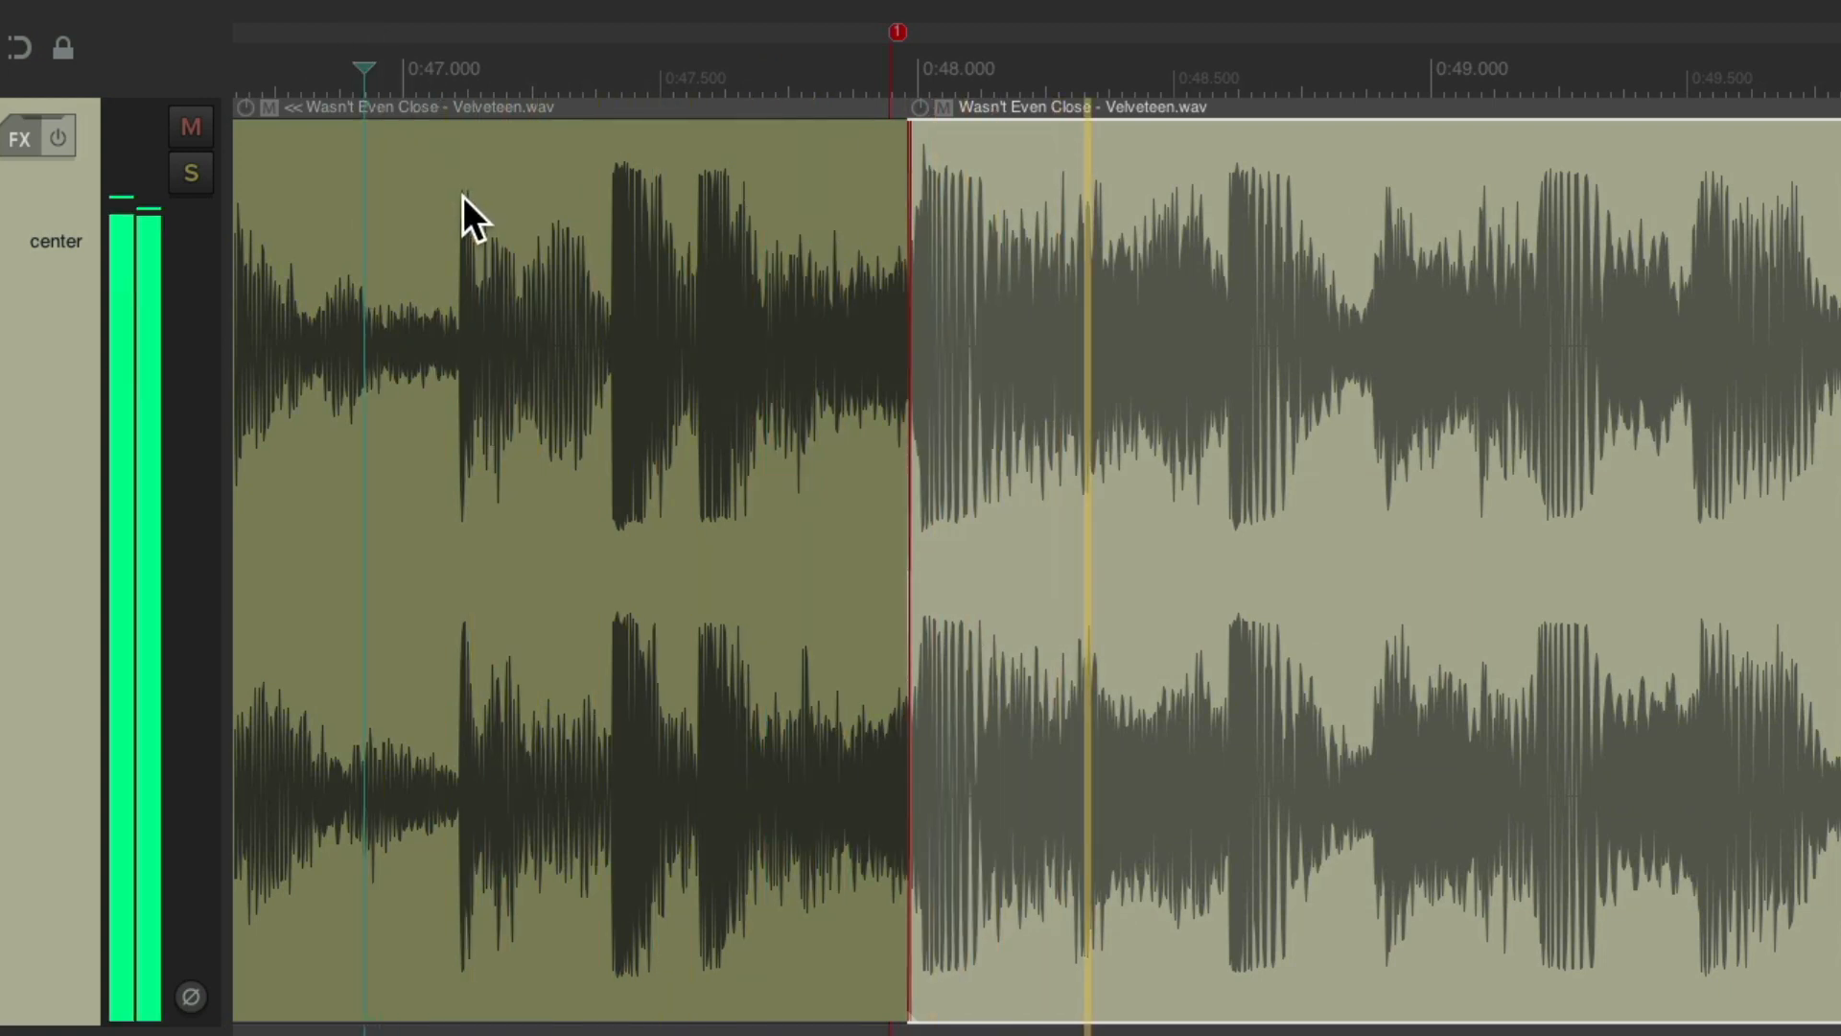
{"action": "key", "text": "space"}
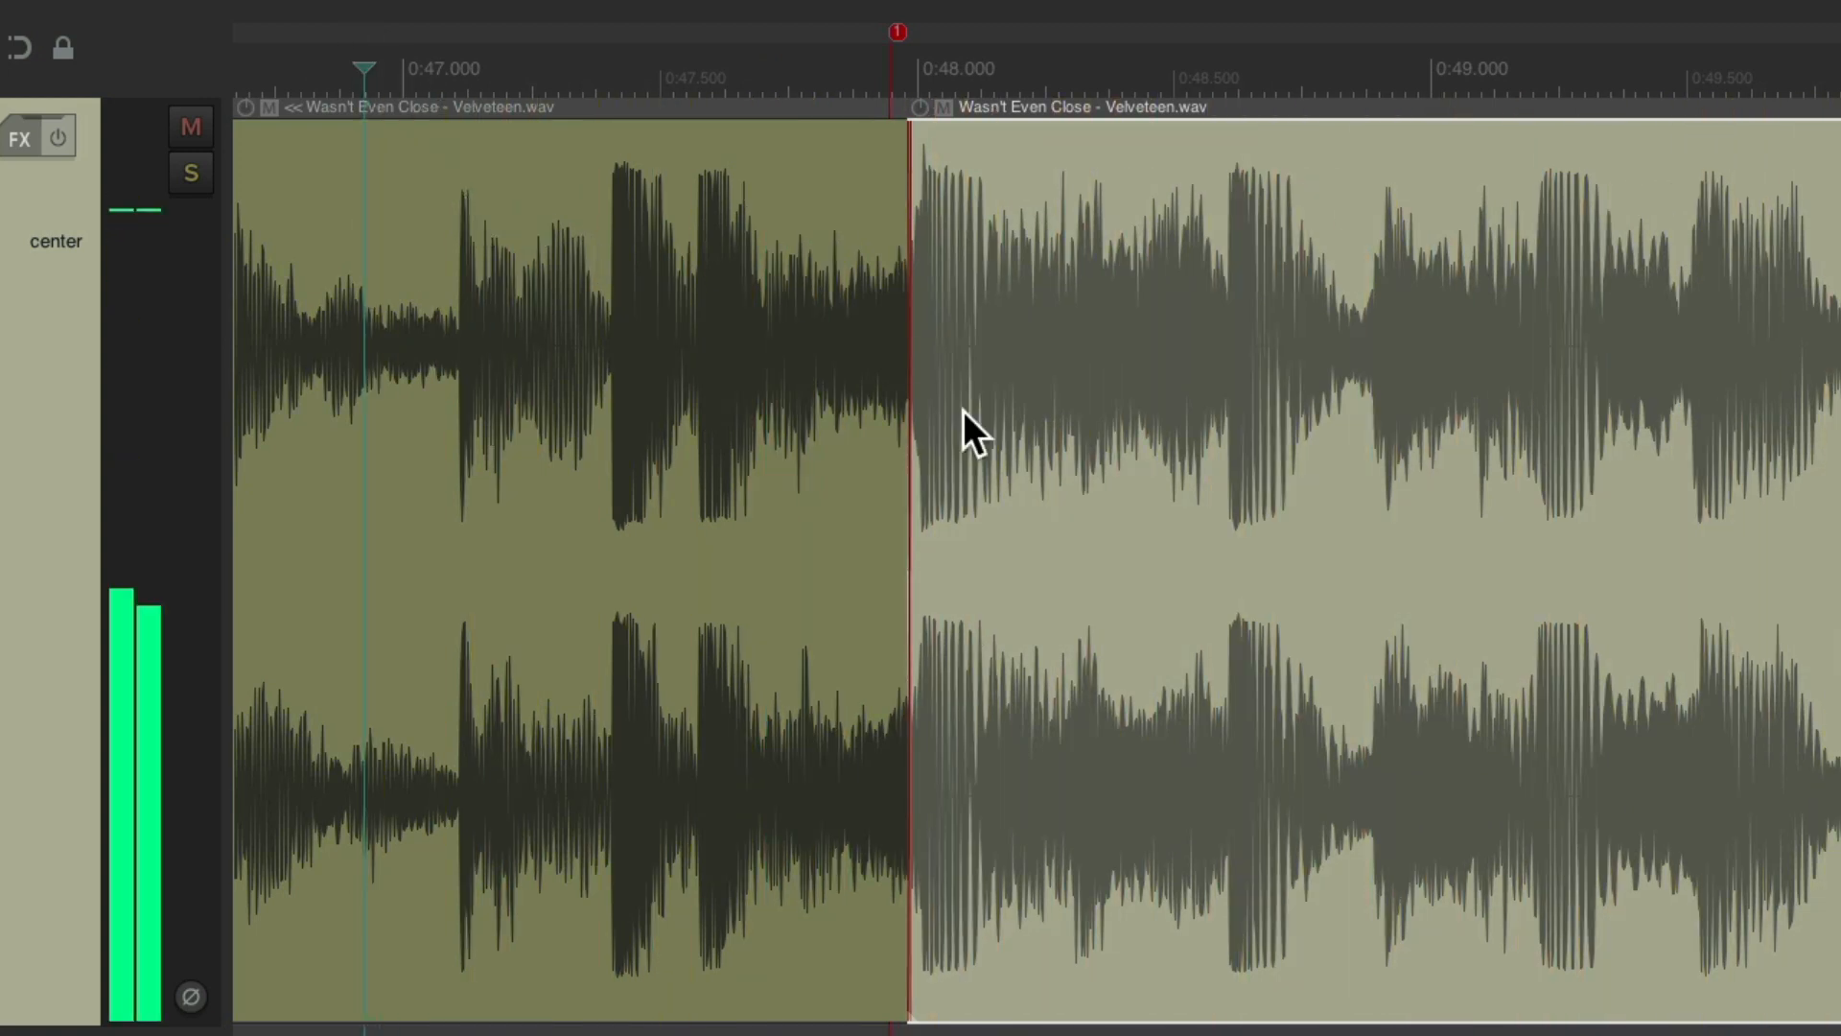
- Try the crossfade at about 0:49.3, play the lead-in to the original hit, and undo the move
{"action": "left_click_drag", "start_coordinate": [911, 591], "coordinate": [1592, 559]}
{"action": "key", "text": "space"}
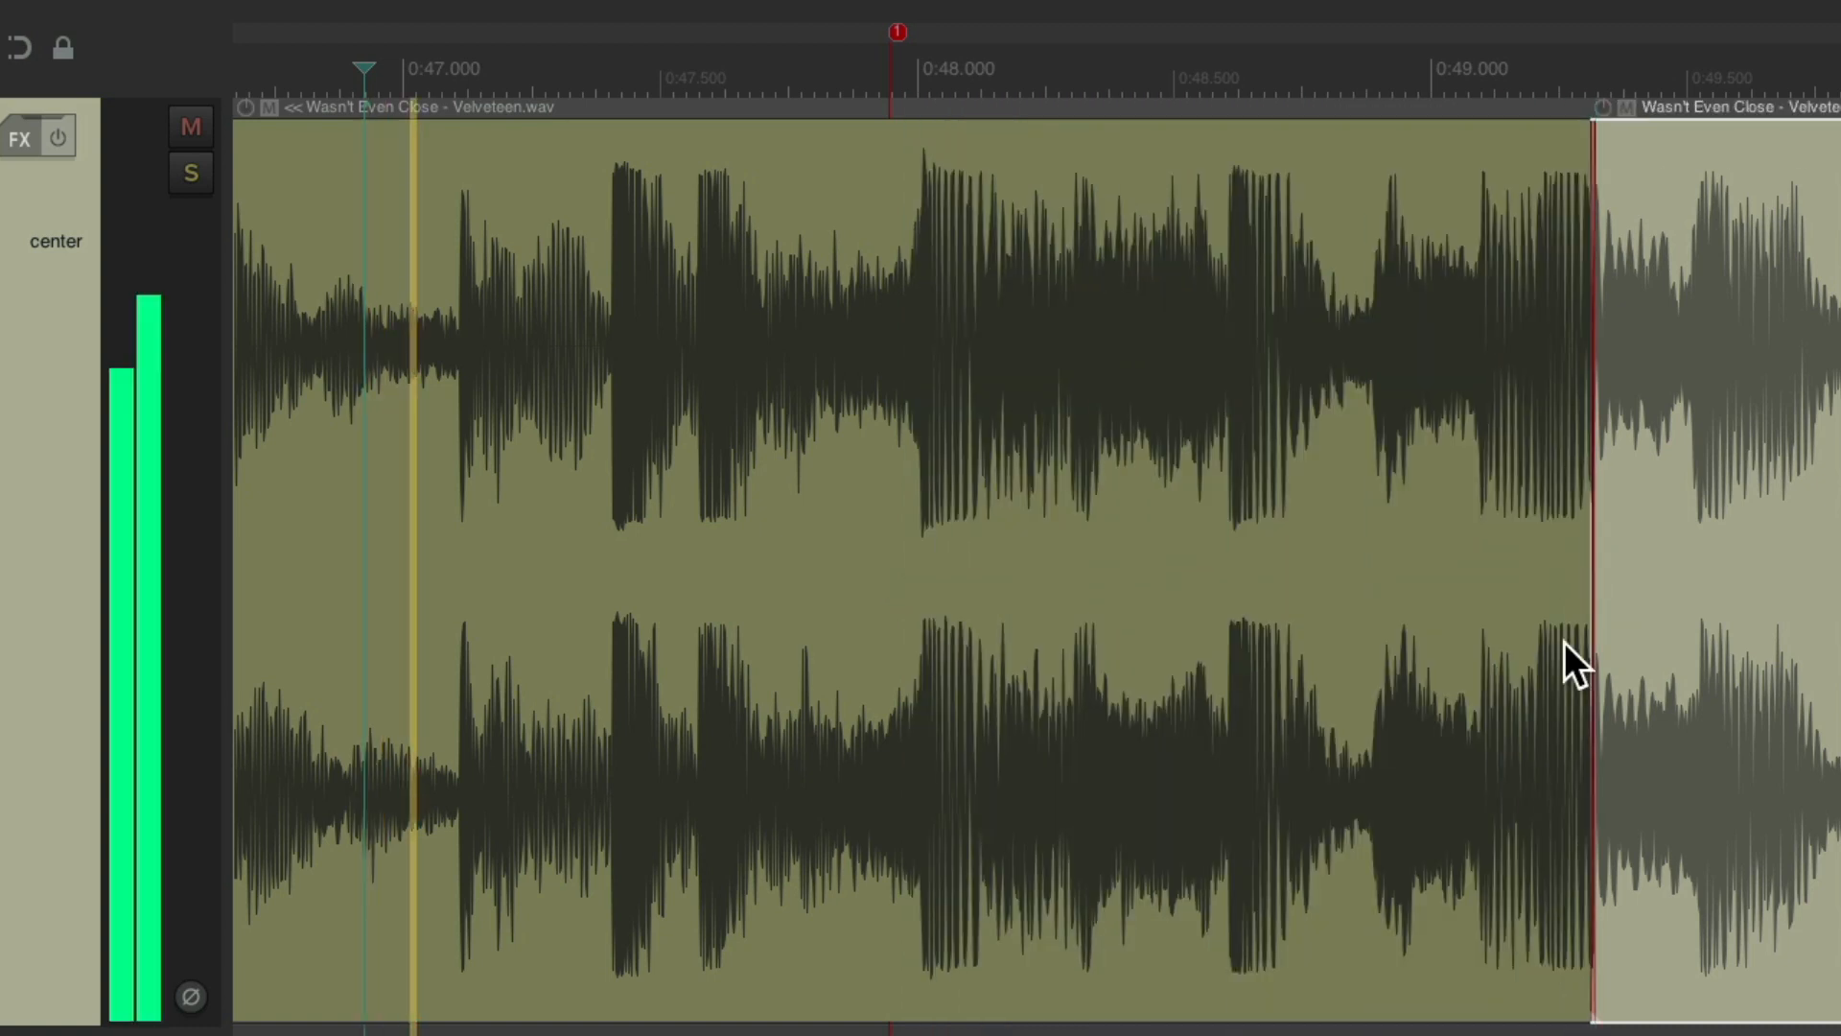
{"action": "key", "text": "space"}
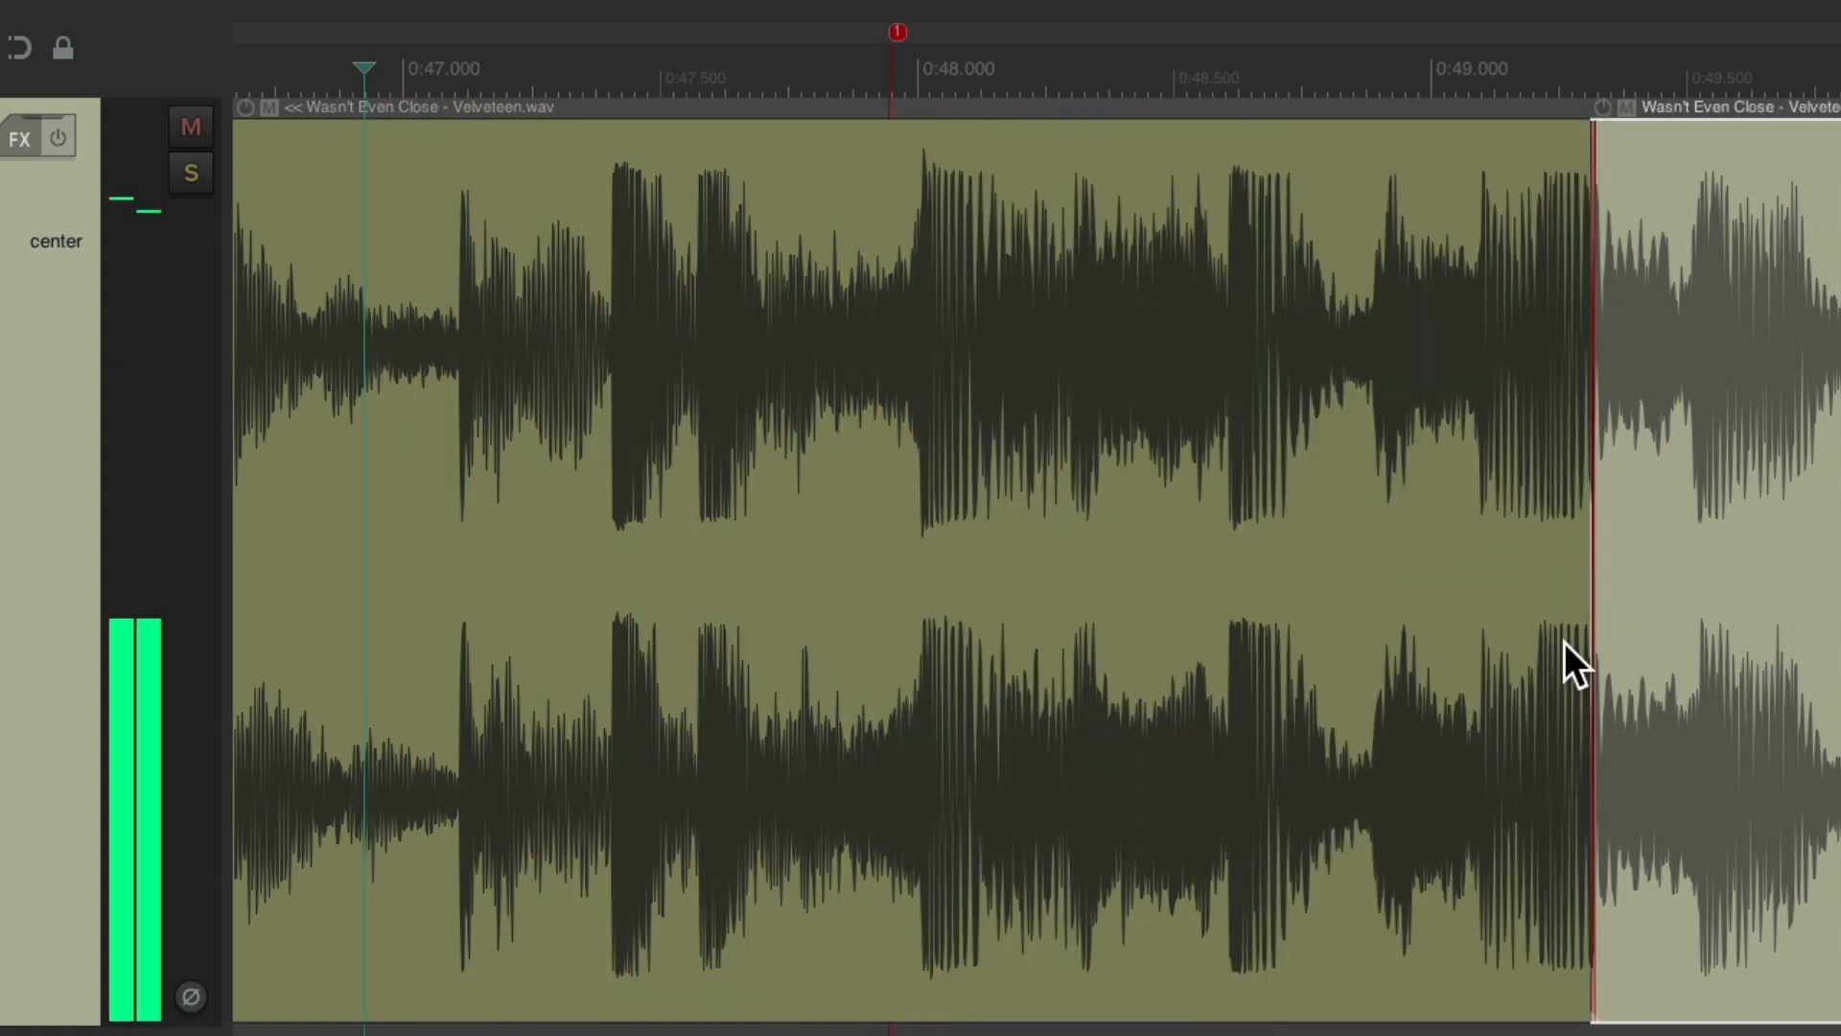
{"action": "key", "text": "ctrl+z"}
- Widen the crossfade to about 0.28 s by starting it earlier, near 0:47.71, and play across it
{"action": "scroll", "coordinate": [963, 671], "scroll_direction": "up", "scroll_amount": 5}
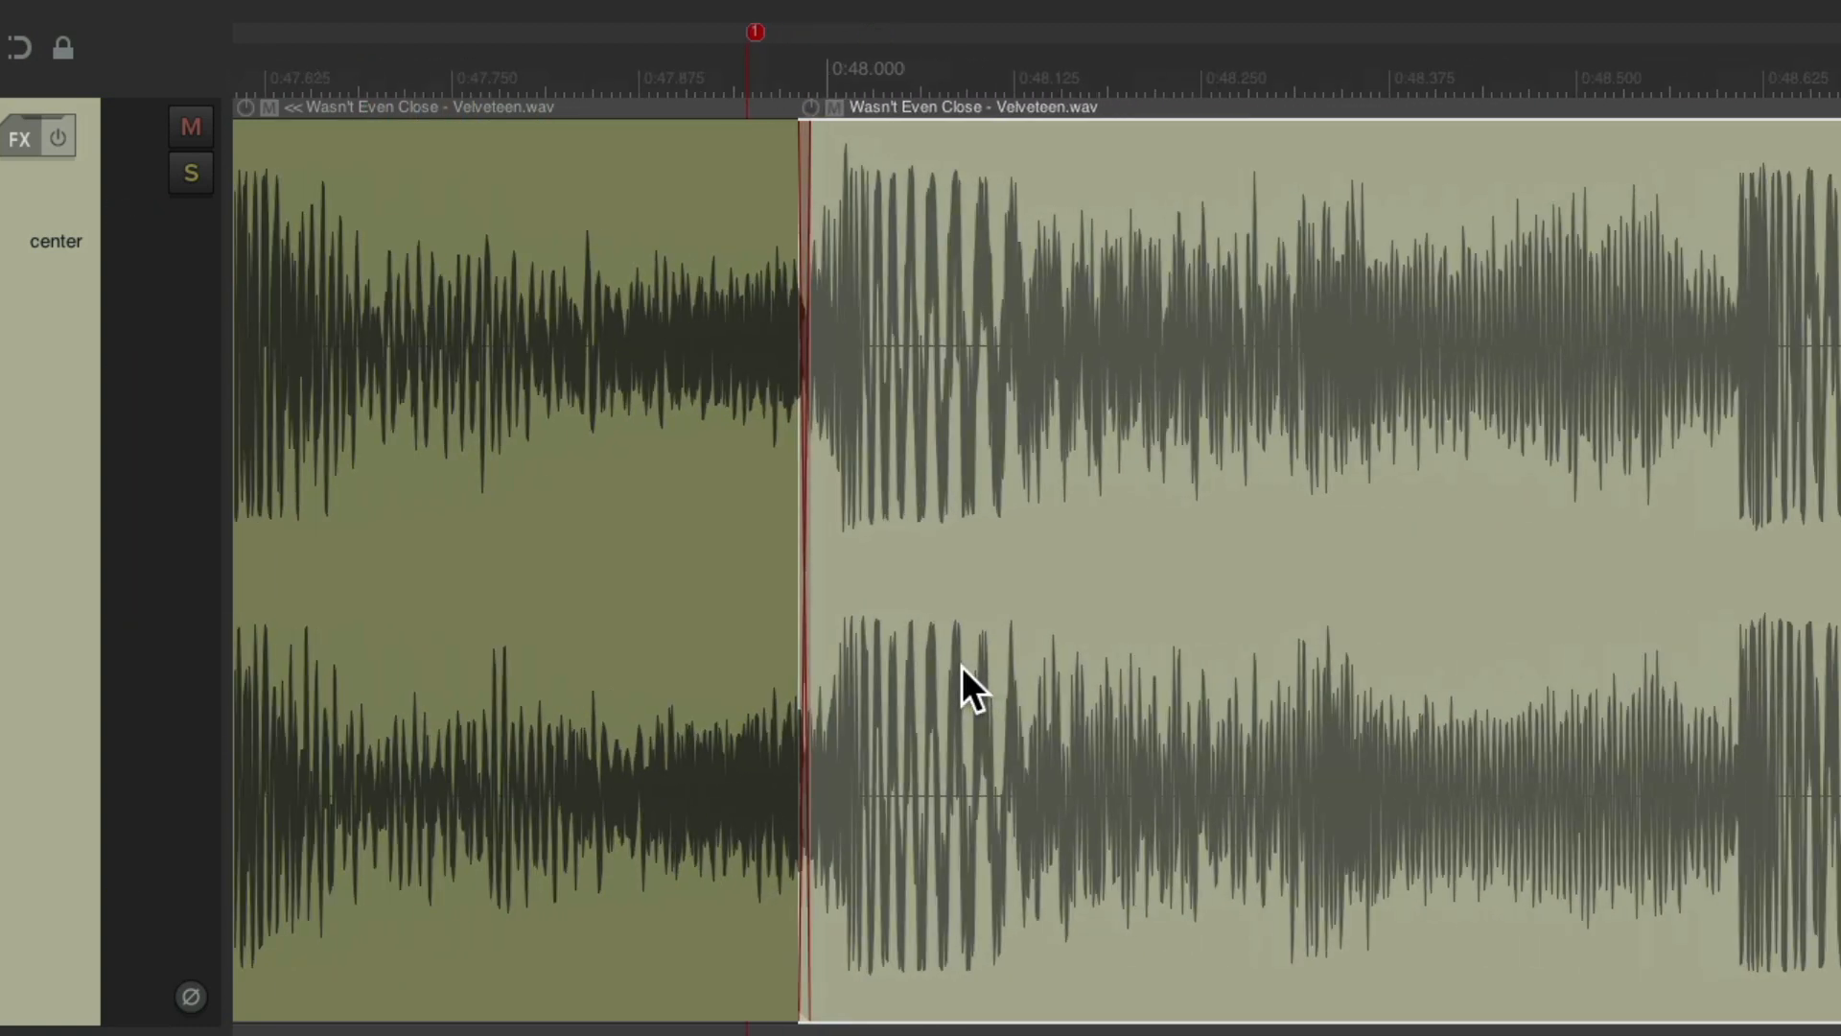
{"action": "left_click_drag", "start_coordinate": [792, 617], "coordinate": [392, 645]}
{"action": "scroll", "coordinate": [1297, 727], "scroll_direction": "down", "scroll_amount": 1}
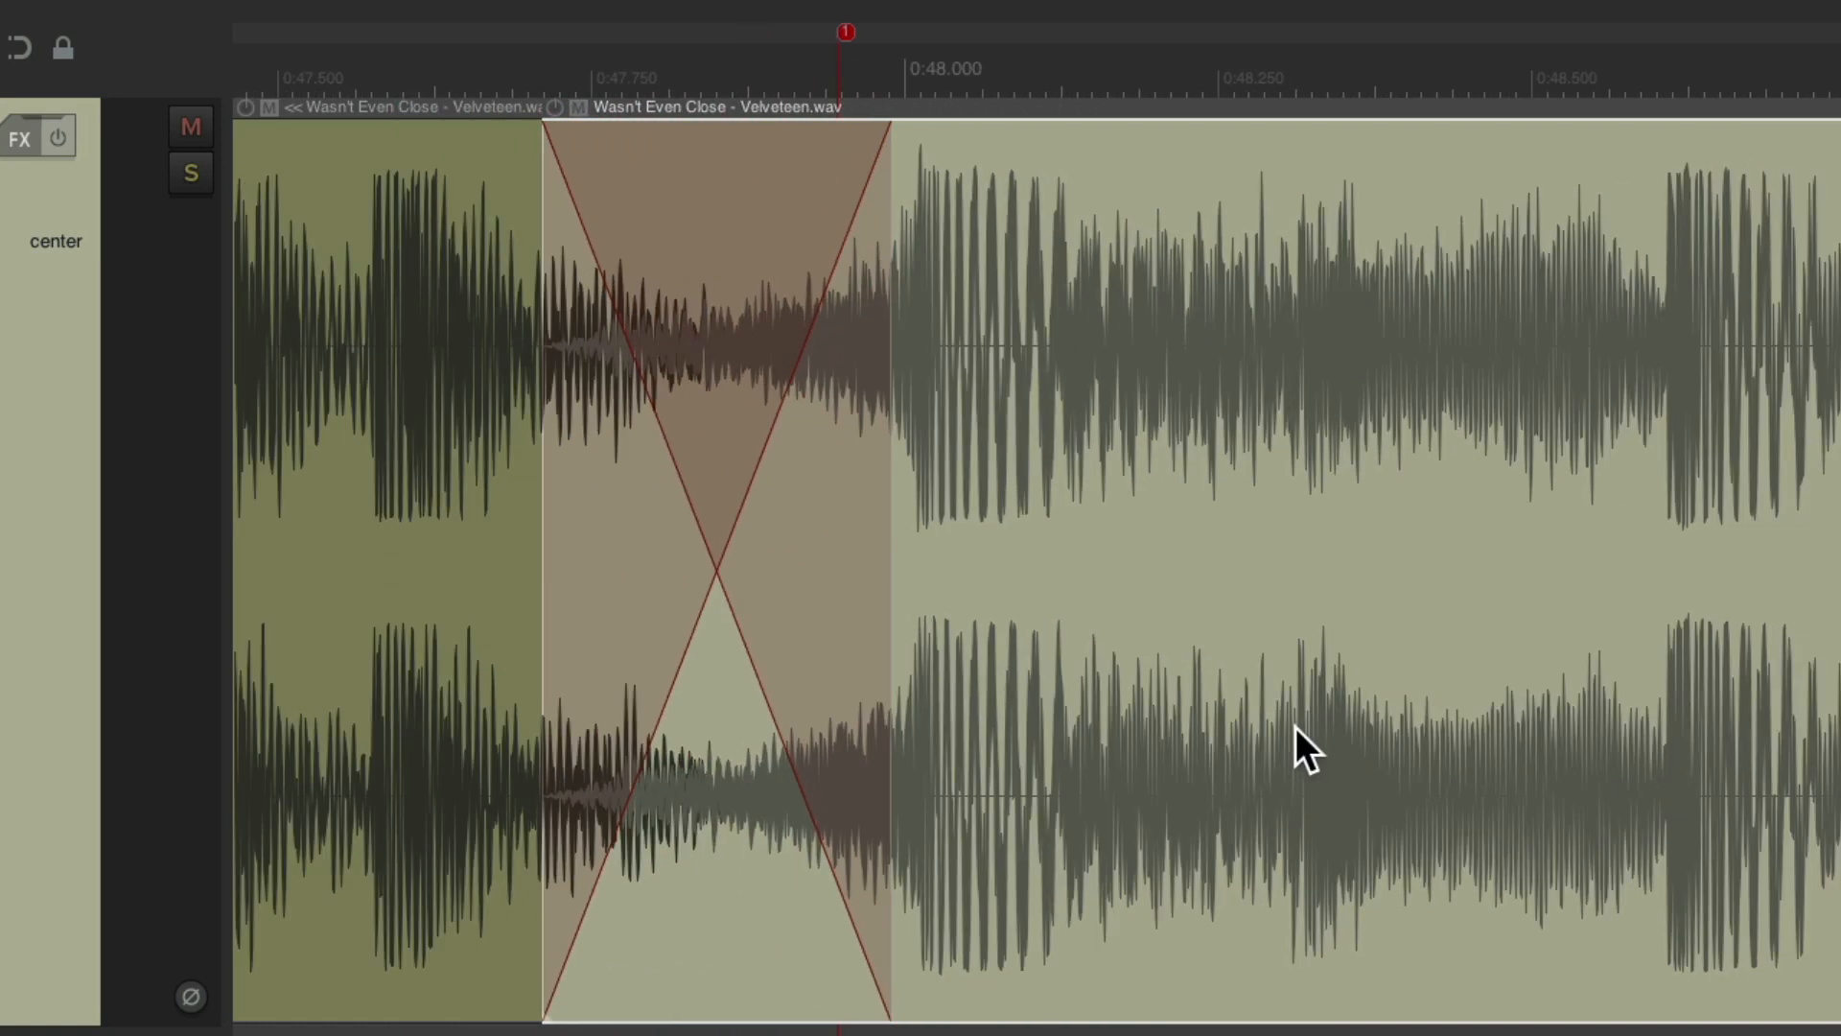
{"action": "scroll", "coordinate": [1297, 727], "scroll_direction": "down", "scroll_amount": 3}
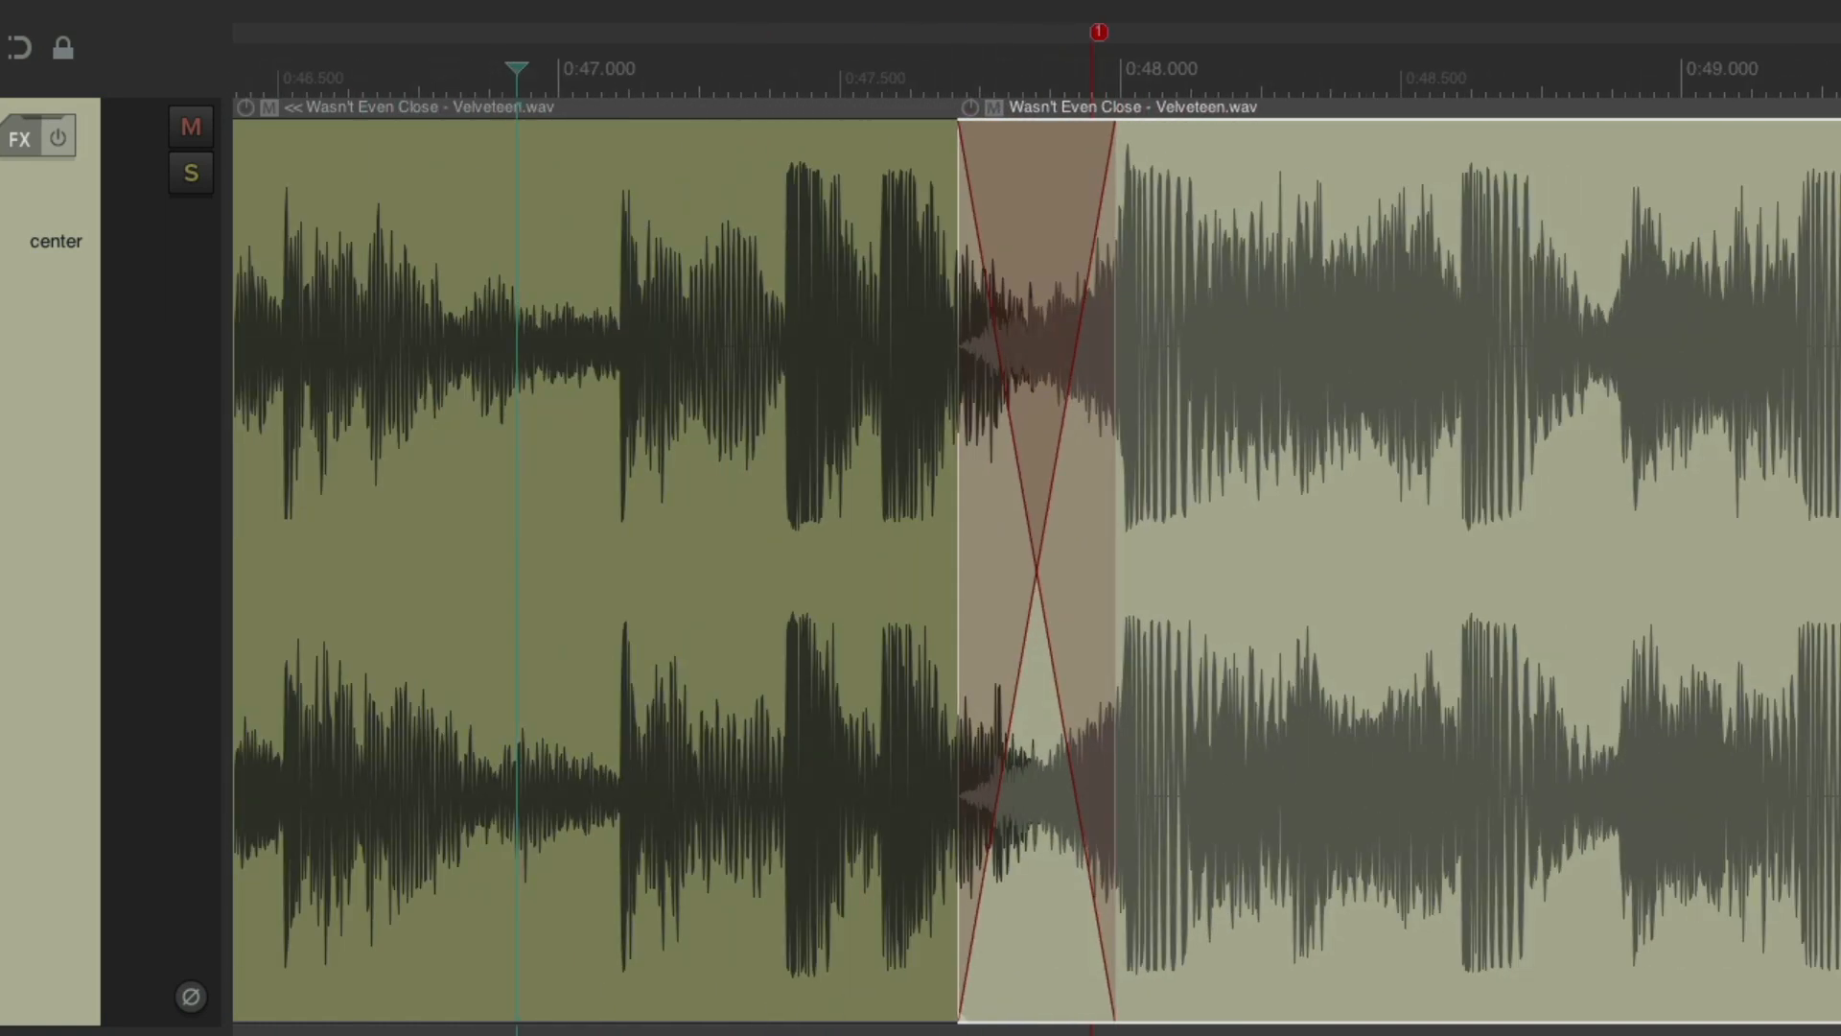
{"action": "key", "text": "space"}
{"action": "scroll", "coordinate": [1204, 838], "scroll_direction": "up", "scroll_amount": 2}
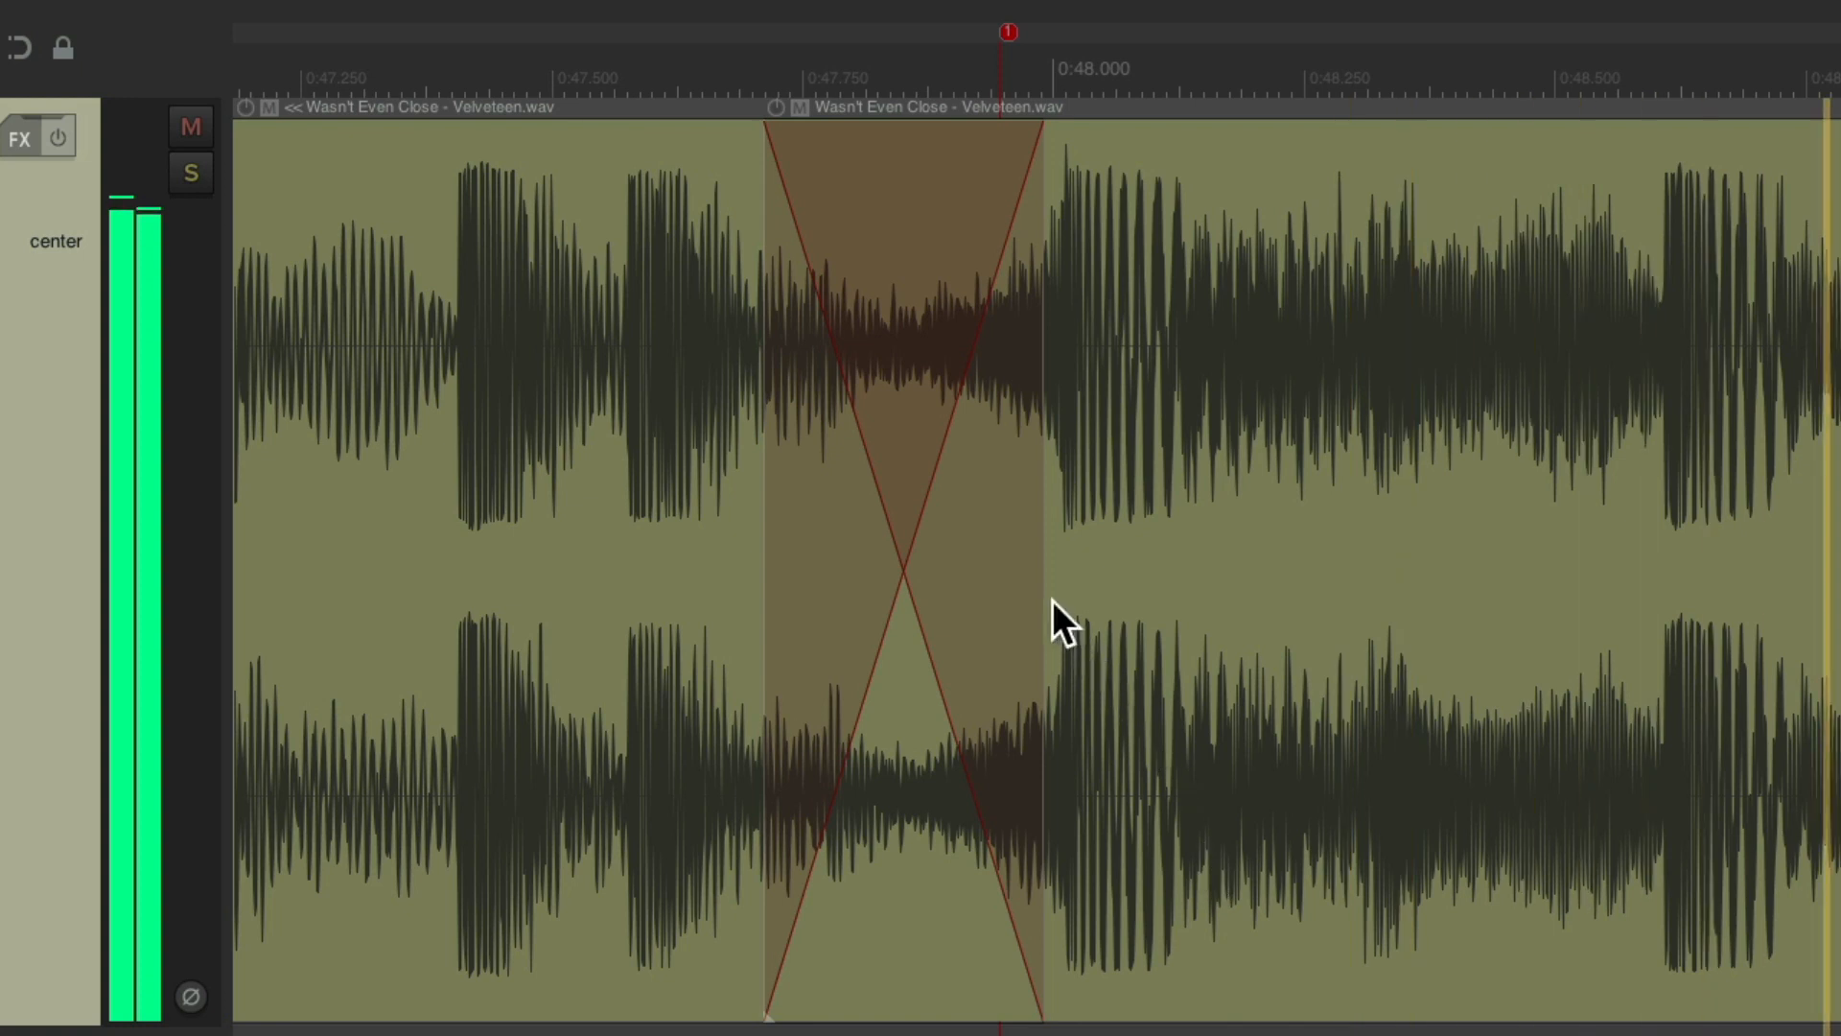
{"action": "key", "text": "space"}
- Shorten the crossfade to about 50 ms, place it from about 0:47.94 to 0:47.99, and play across it
{"action": "left_click_drag", "start_coordinate": [1038, 576], "coordinate": [805, 727]}
{"action": "left_click_drag", "start_coordinate": [823, 614], "coordinate": [1045, 617]}
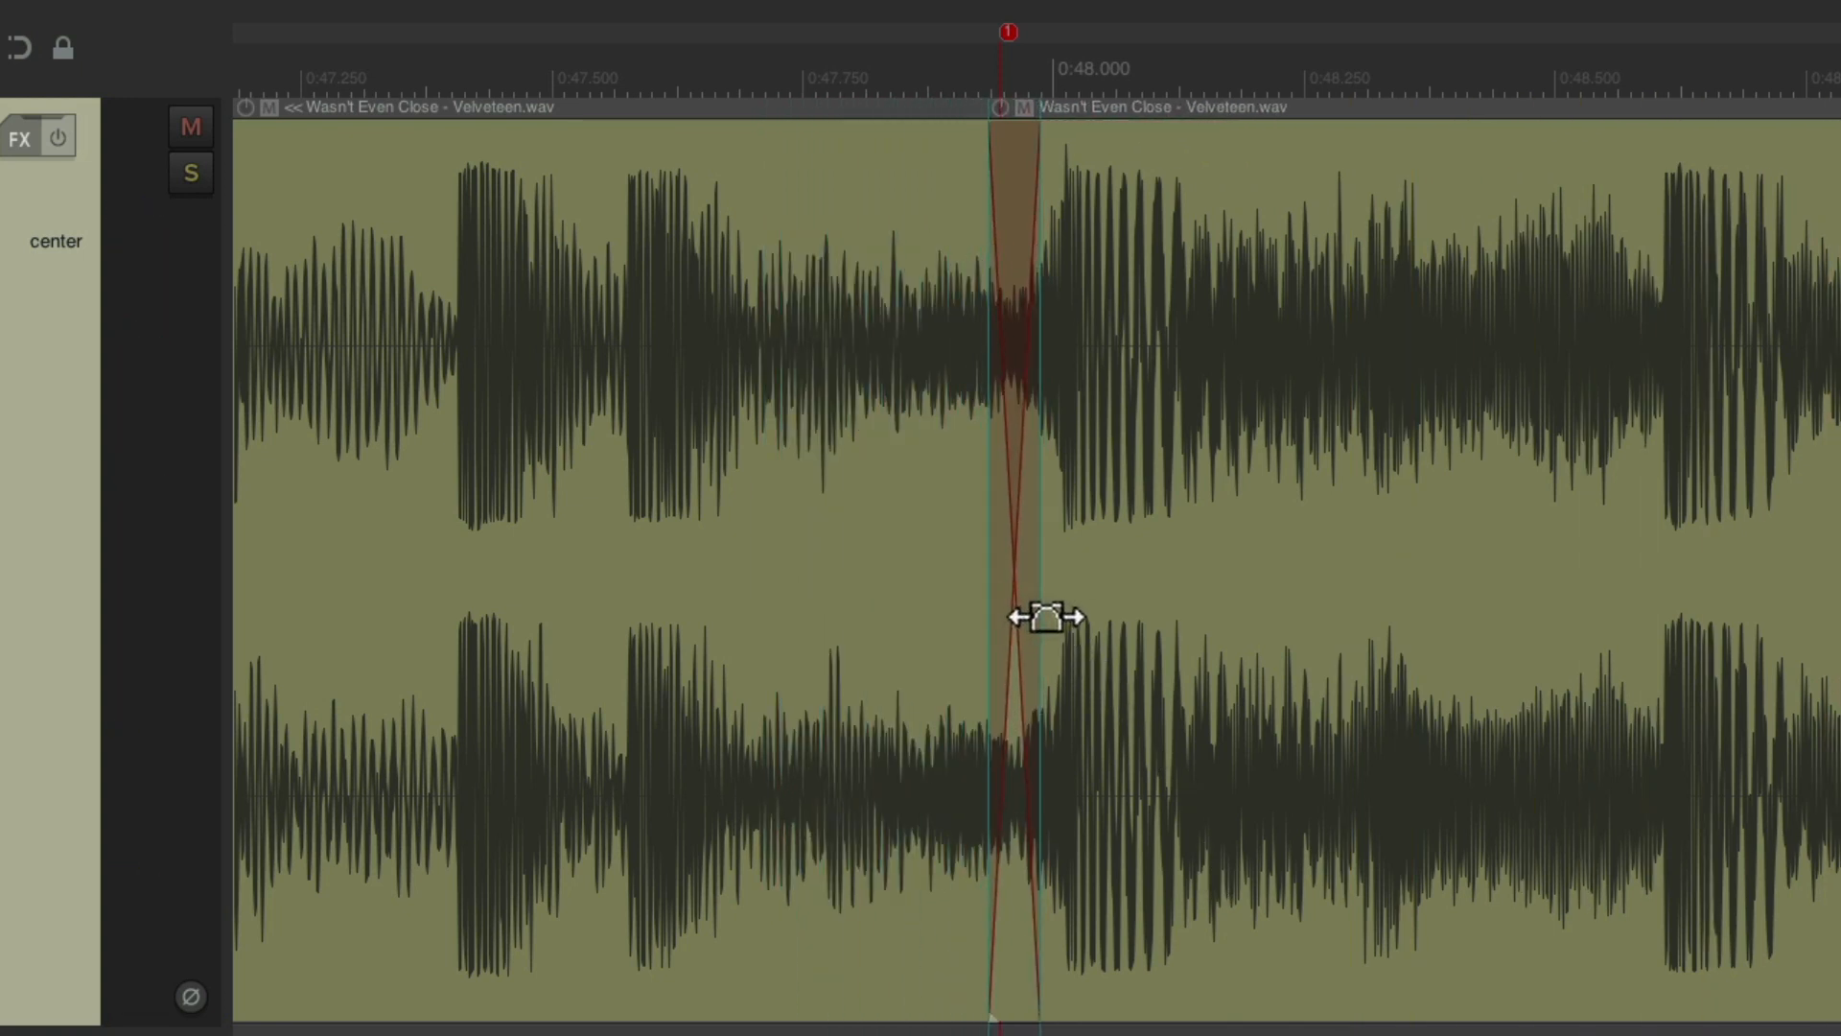
{"action": "scroll", "coordinate": [1053, 703], "scroll_direction": "down", "scroll_amount": 3}
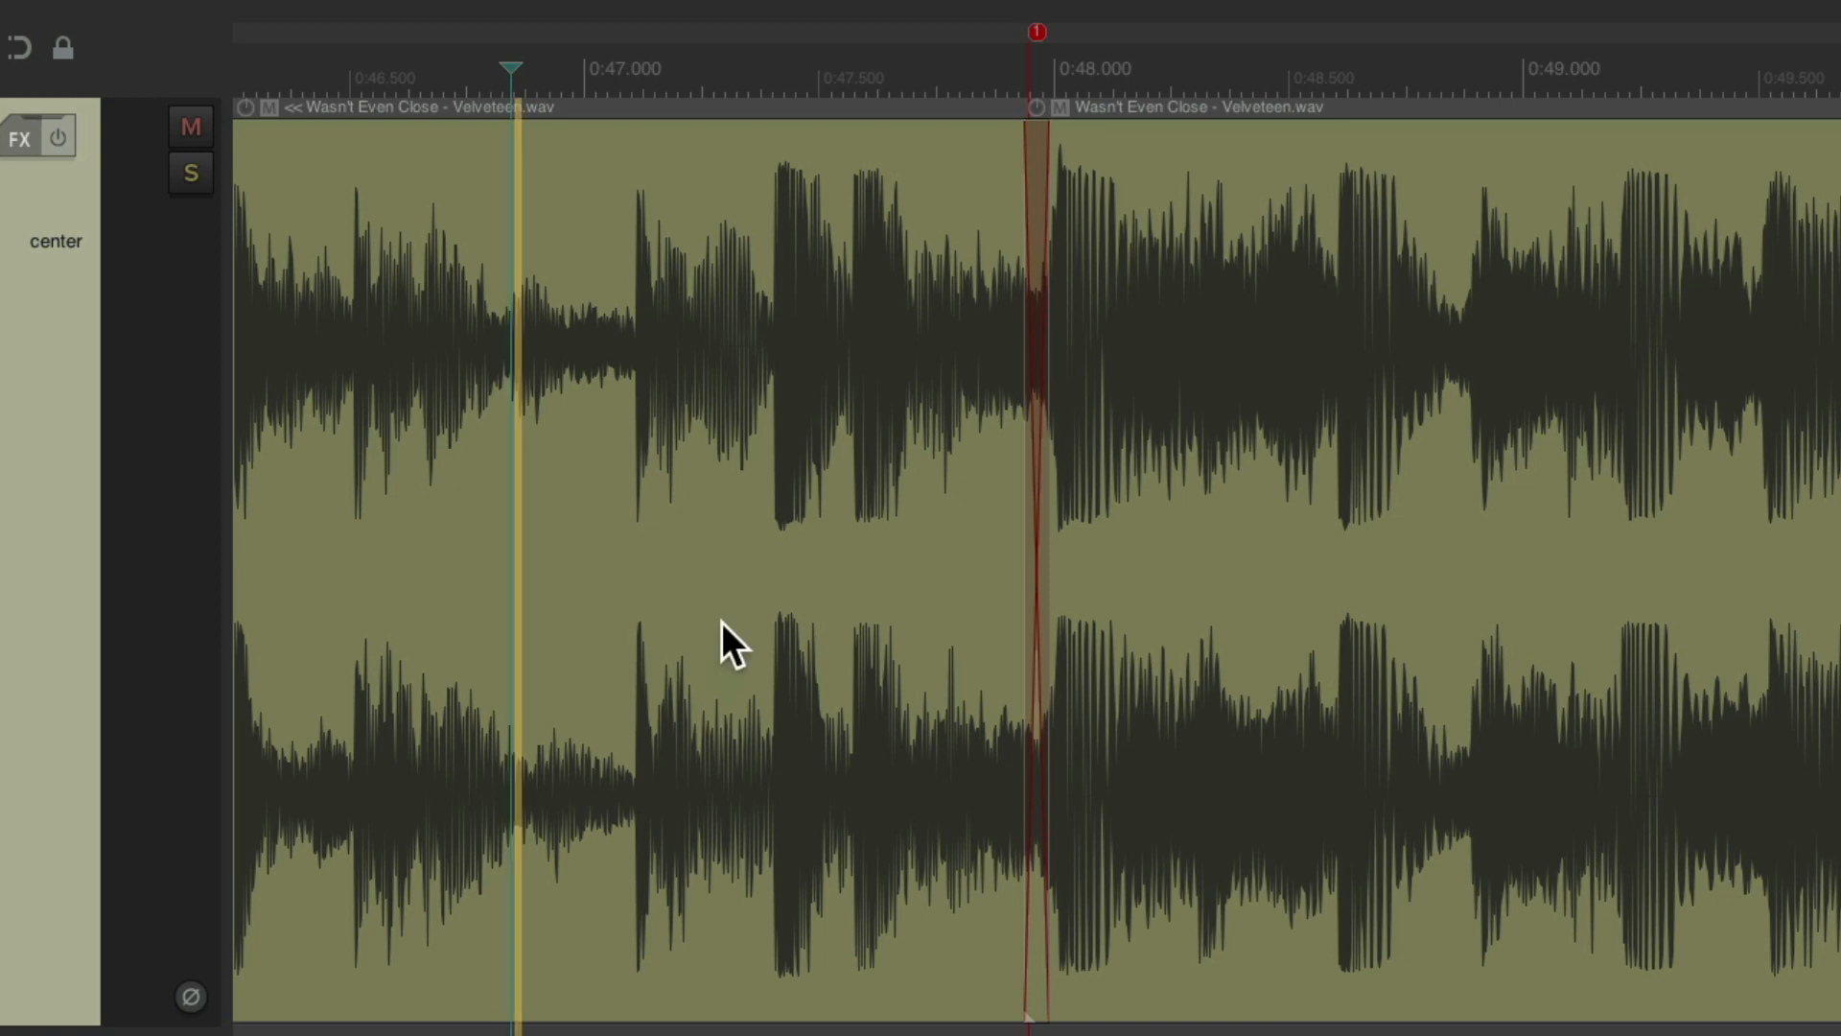
{"action": "key", "text": "space"}
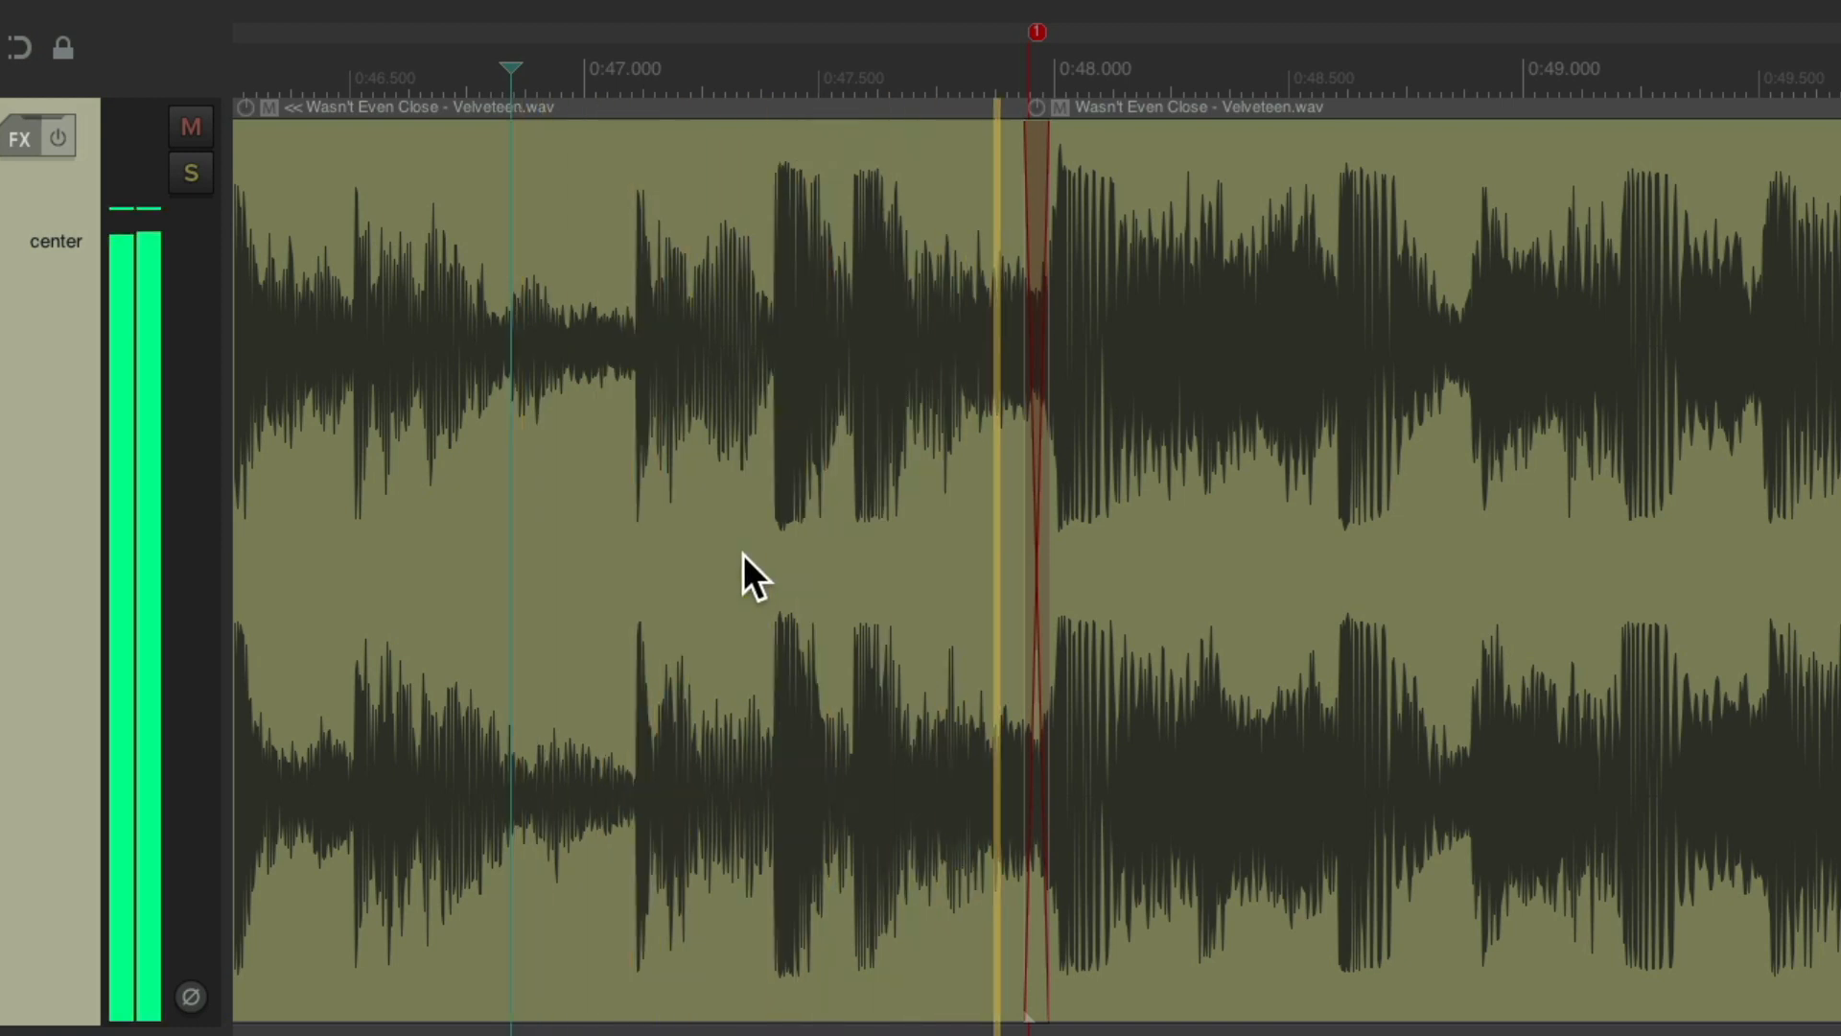
{"action": "key", "text": "space"}
- Narrow the crossfade to about 20 ms ending at about 0:48.0, and play across the join from about 0:47.1
{"action": "scroll", "coordinate": [1024, 608], "scroll_direction": "up", "scroll_amount": 4}
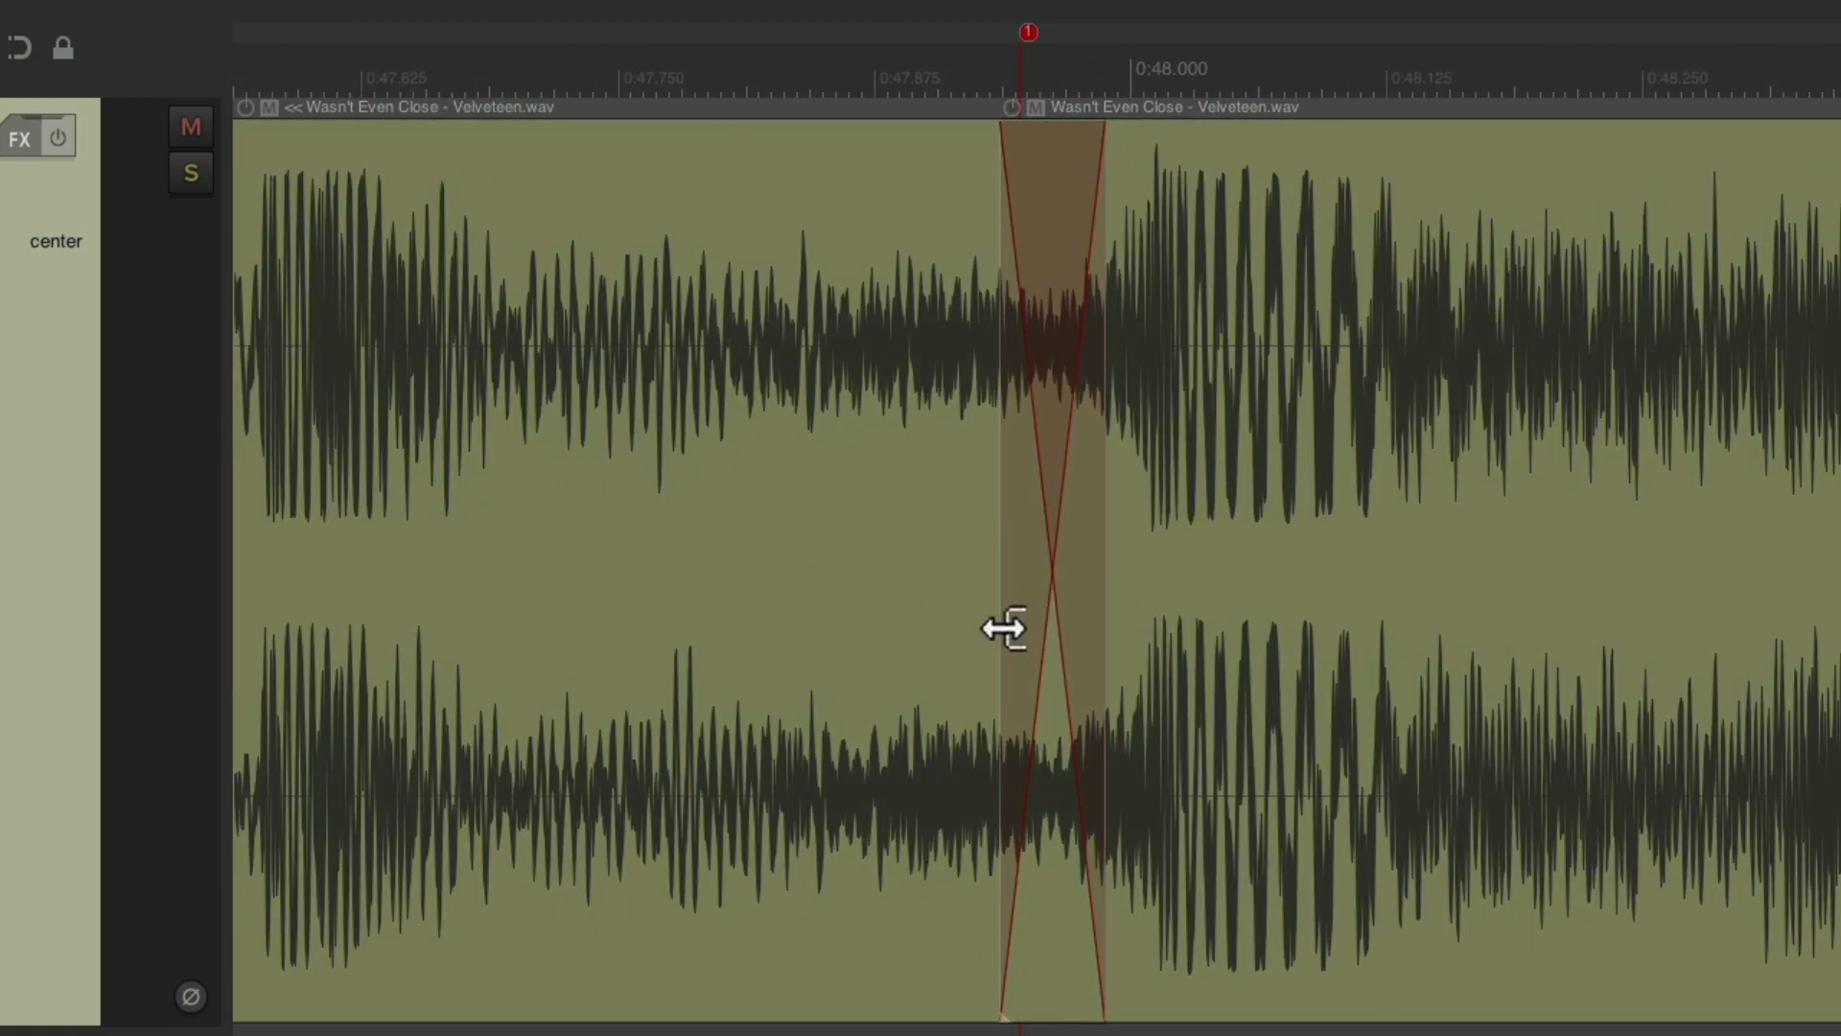
{"action": "left_click_drag", "start_coordinate": [1003, 628], "coordinate": [1138, 649]}
{"action": "scroll", "coordinate": [1128, 739], "scroll_direction": "down", "scroll_amount": 3}
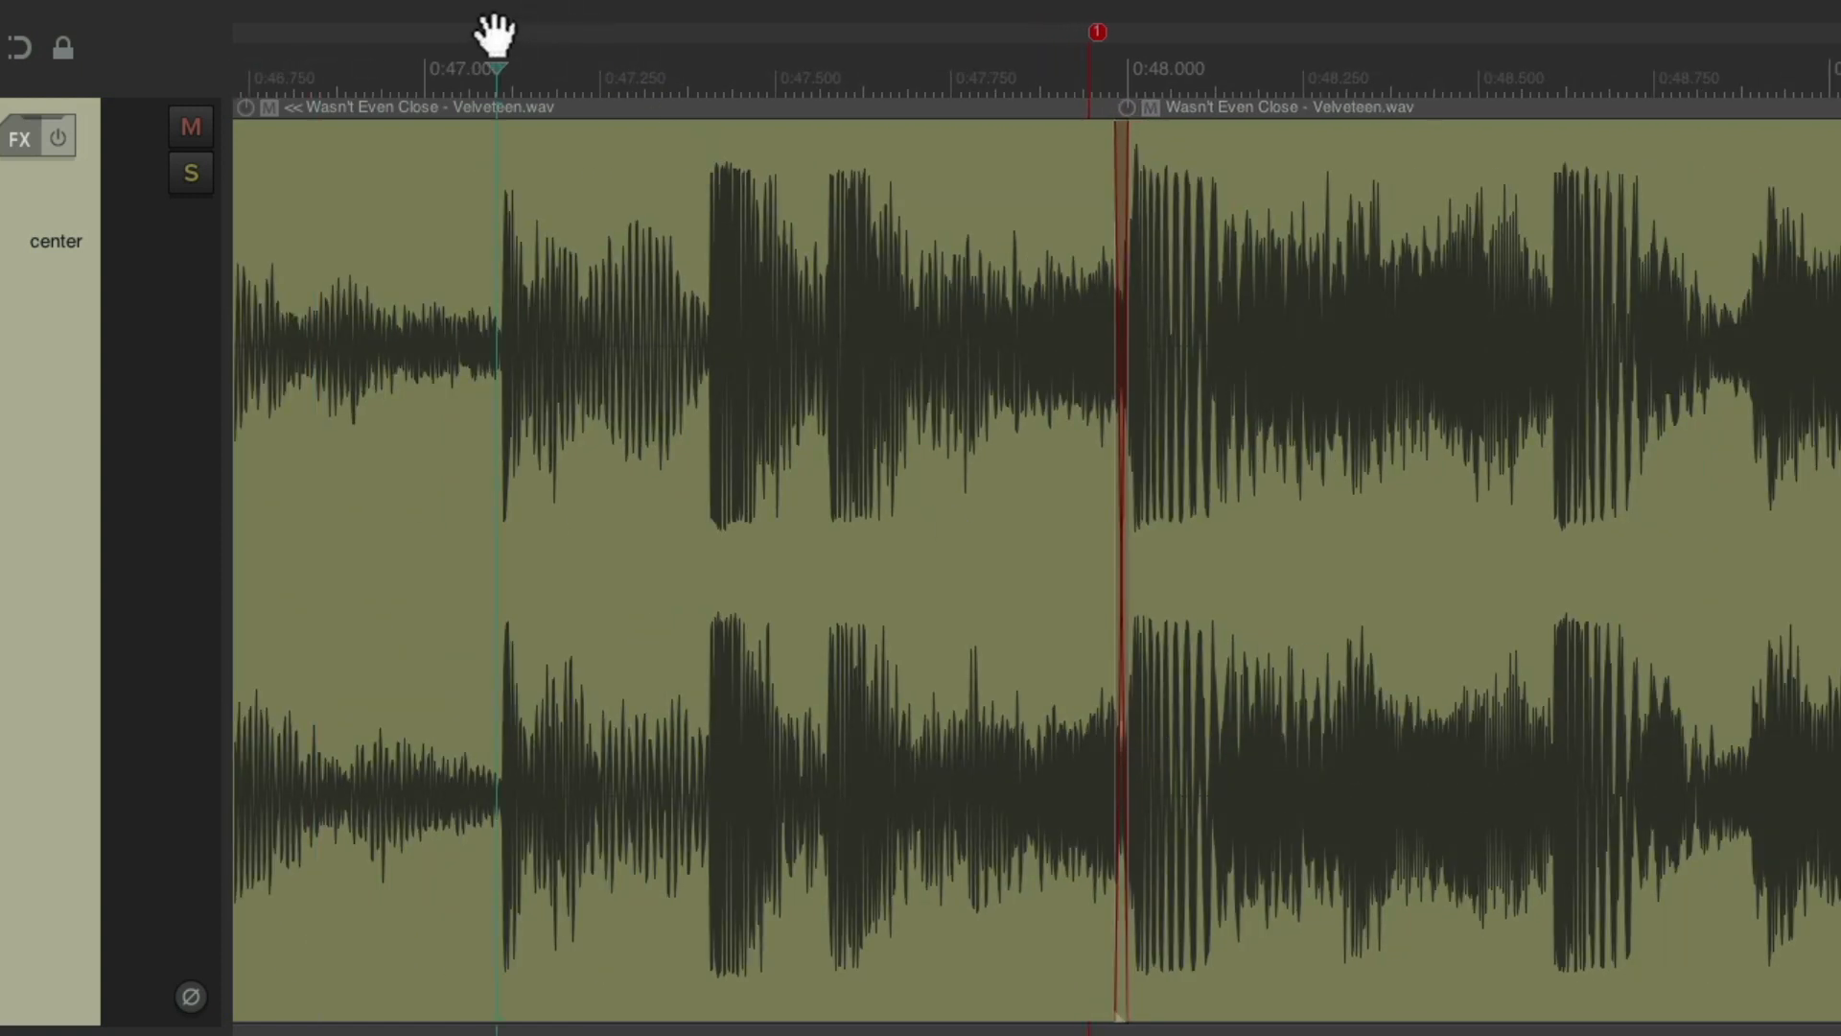
{"action": "key", "text": "space"}
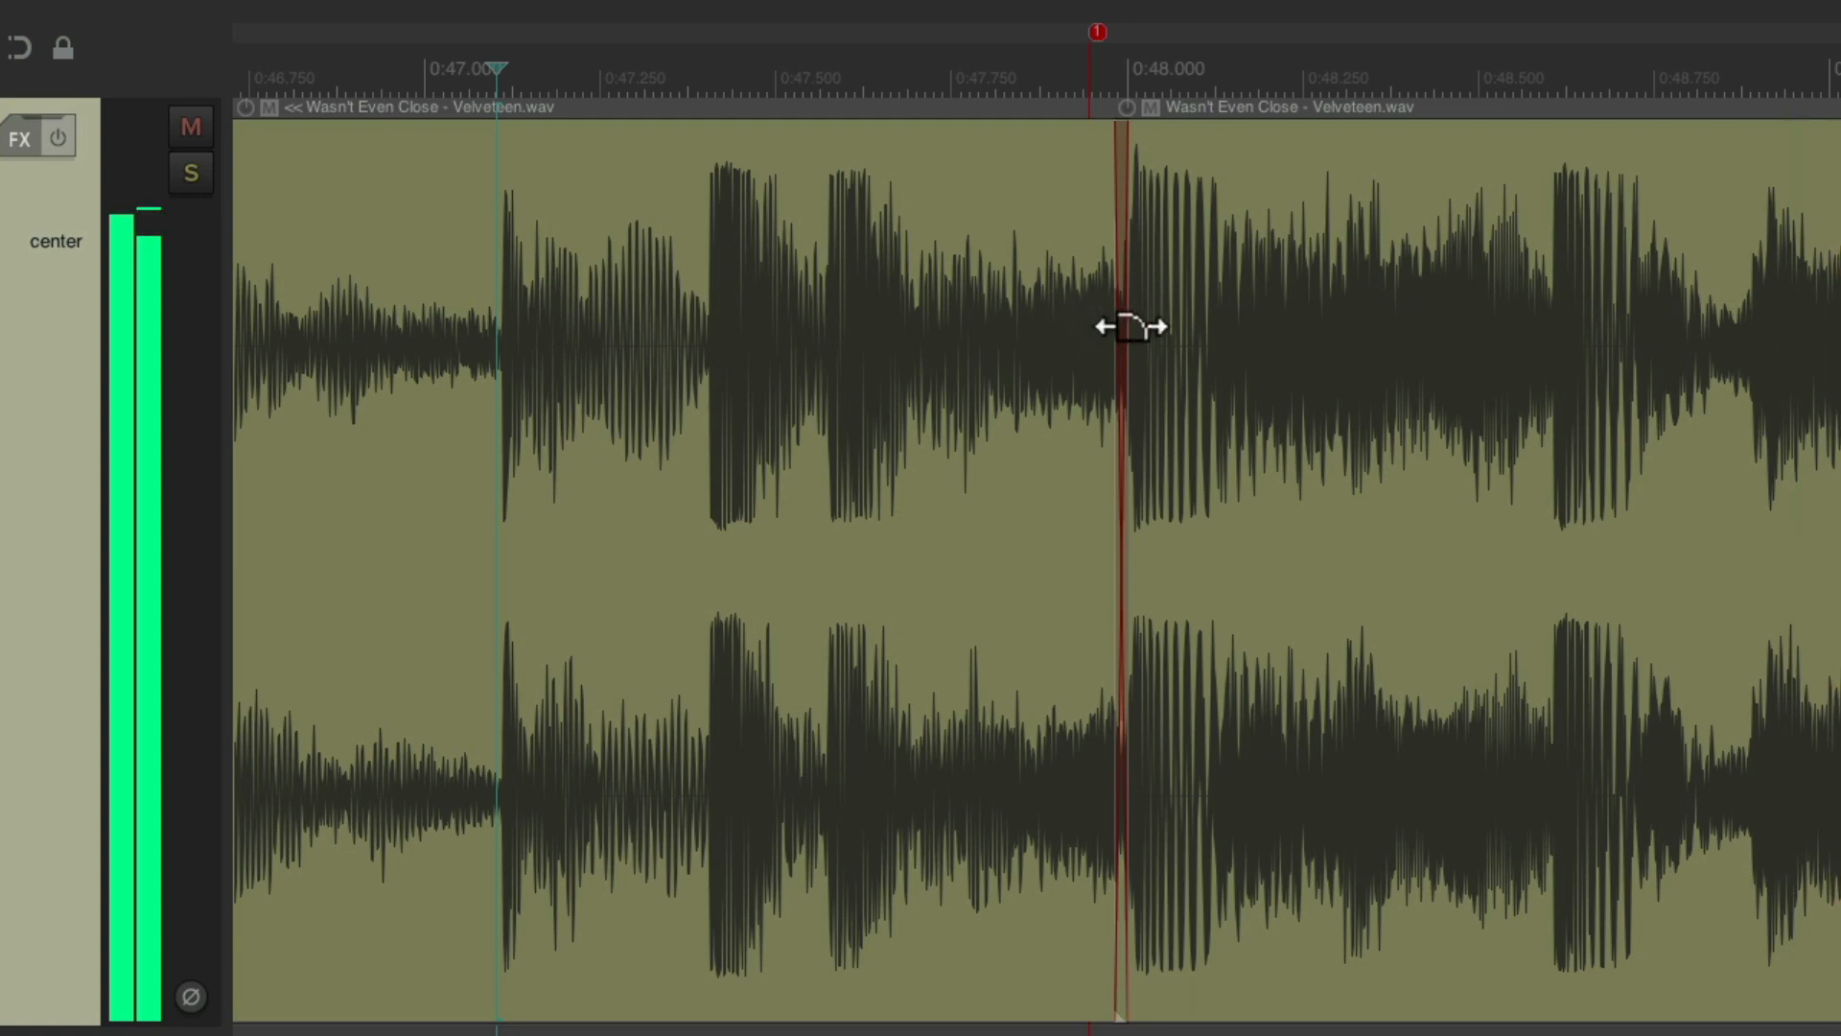
{"action": "key", "text": "space"}
- Shift the whole crossfade about 5 ms later, keeping its length, so it ends just before the hit's loudest peaks
{"action": "scroll", "coordinate": [1182, 462], "scroll_direction": "up", "scroll_amount": 5}
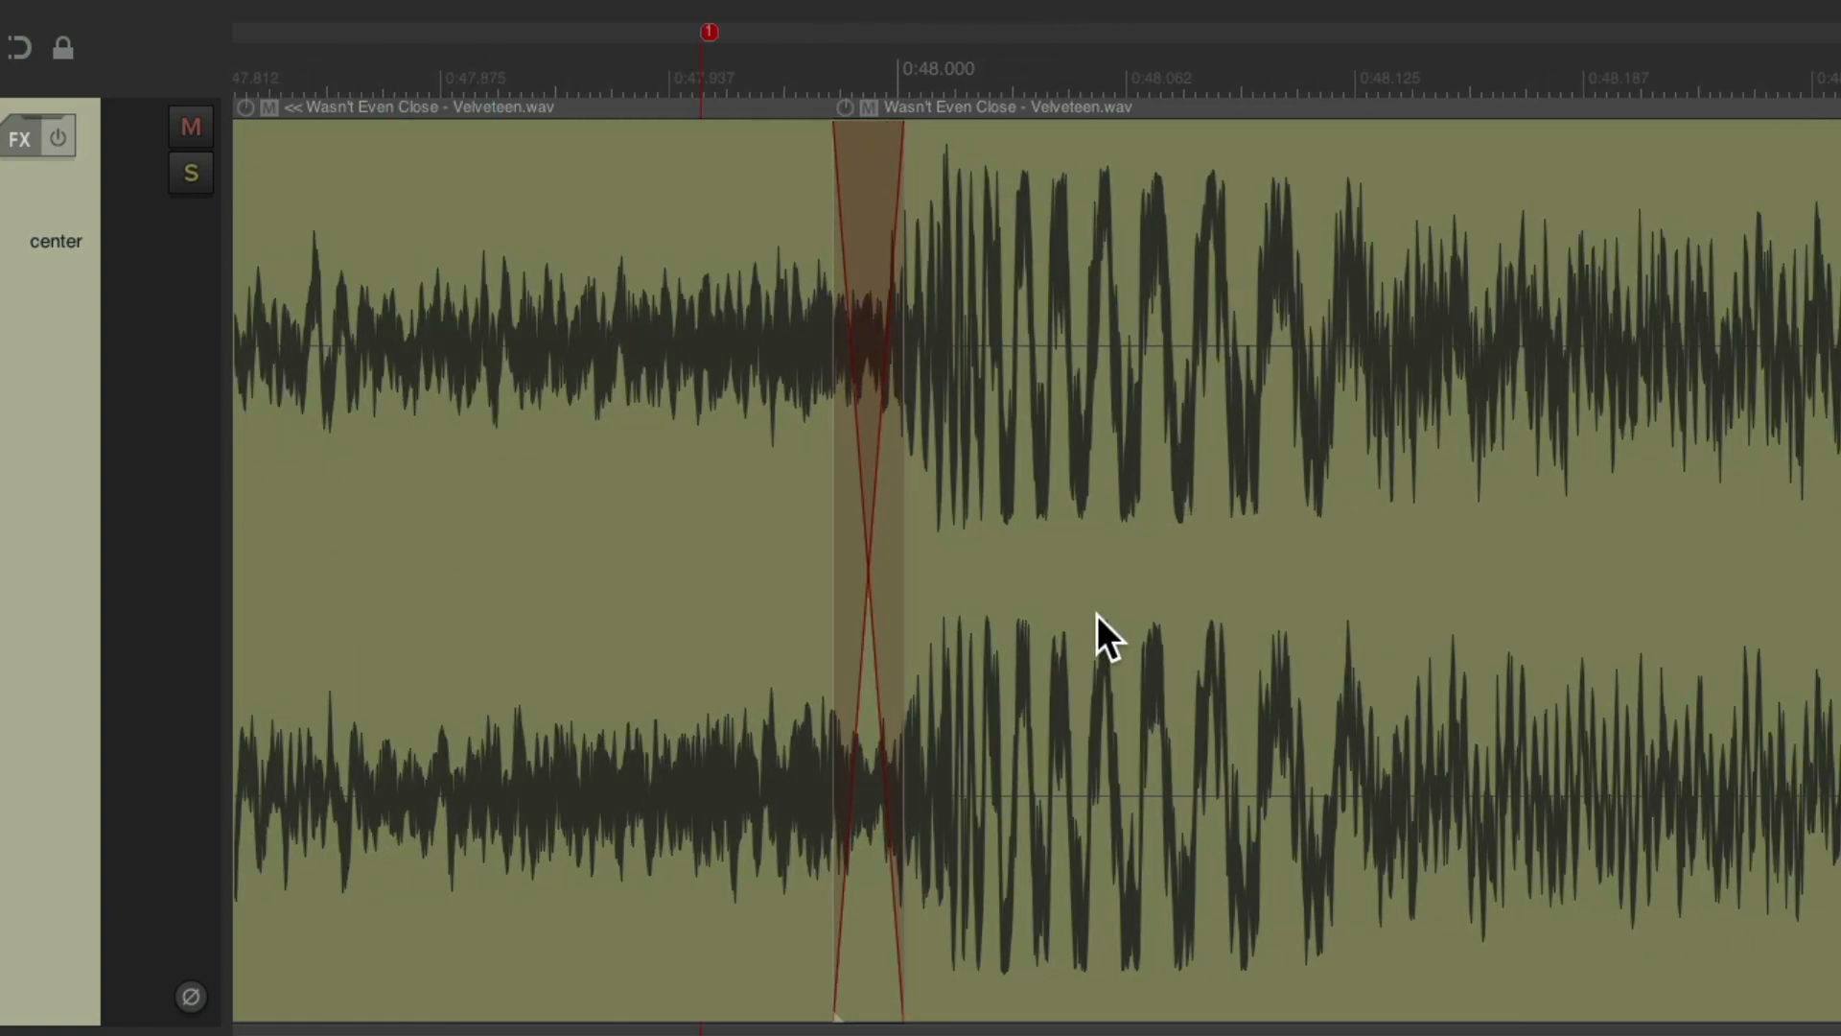
{"action": "scroll", "coordinate": [1097, 613], "scroll_direction": "up", "scroll_amount": 2}
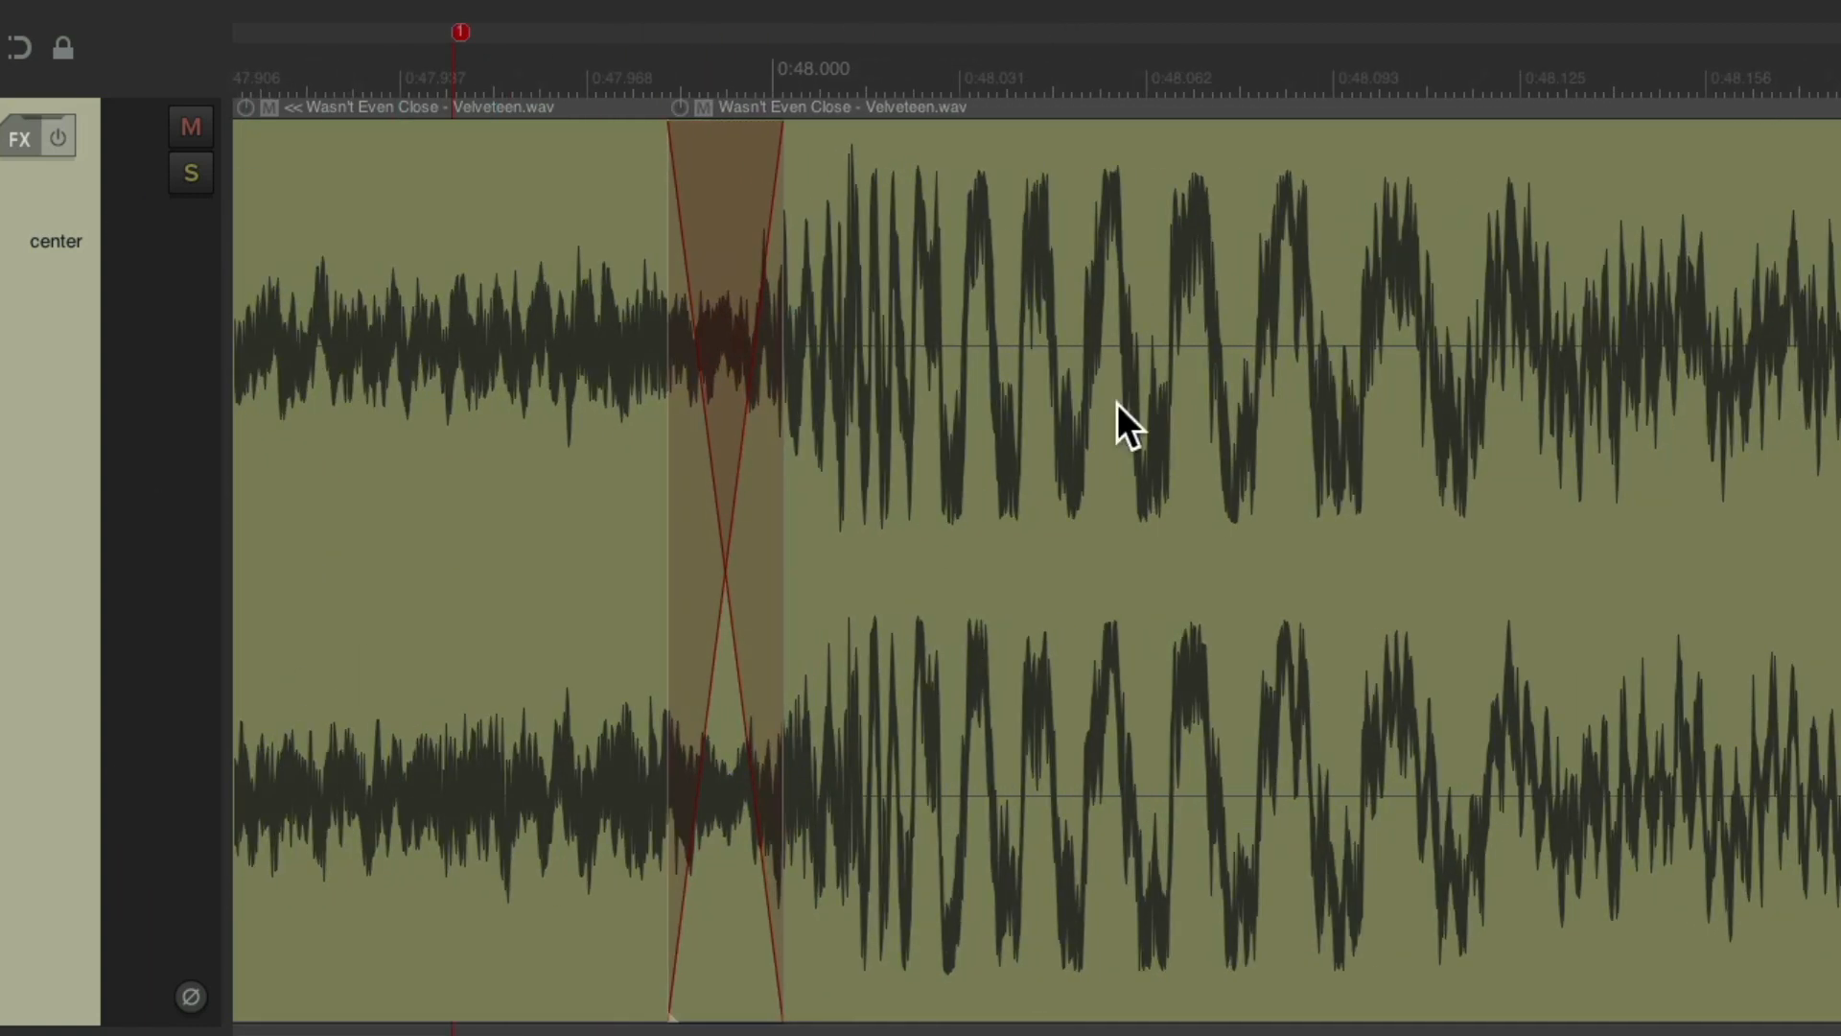
{"action": "left_click_drag", "start_coordinate": [773, 532], "coordinate": [811, 549]}
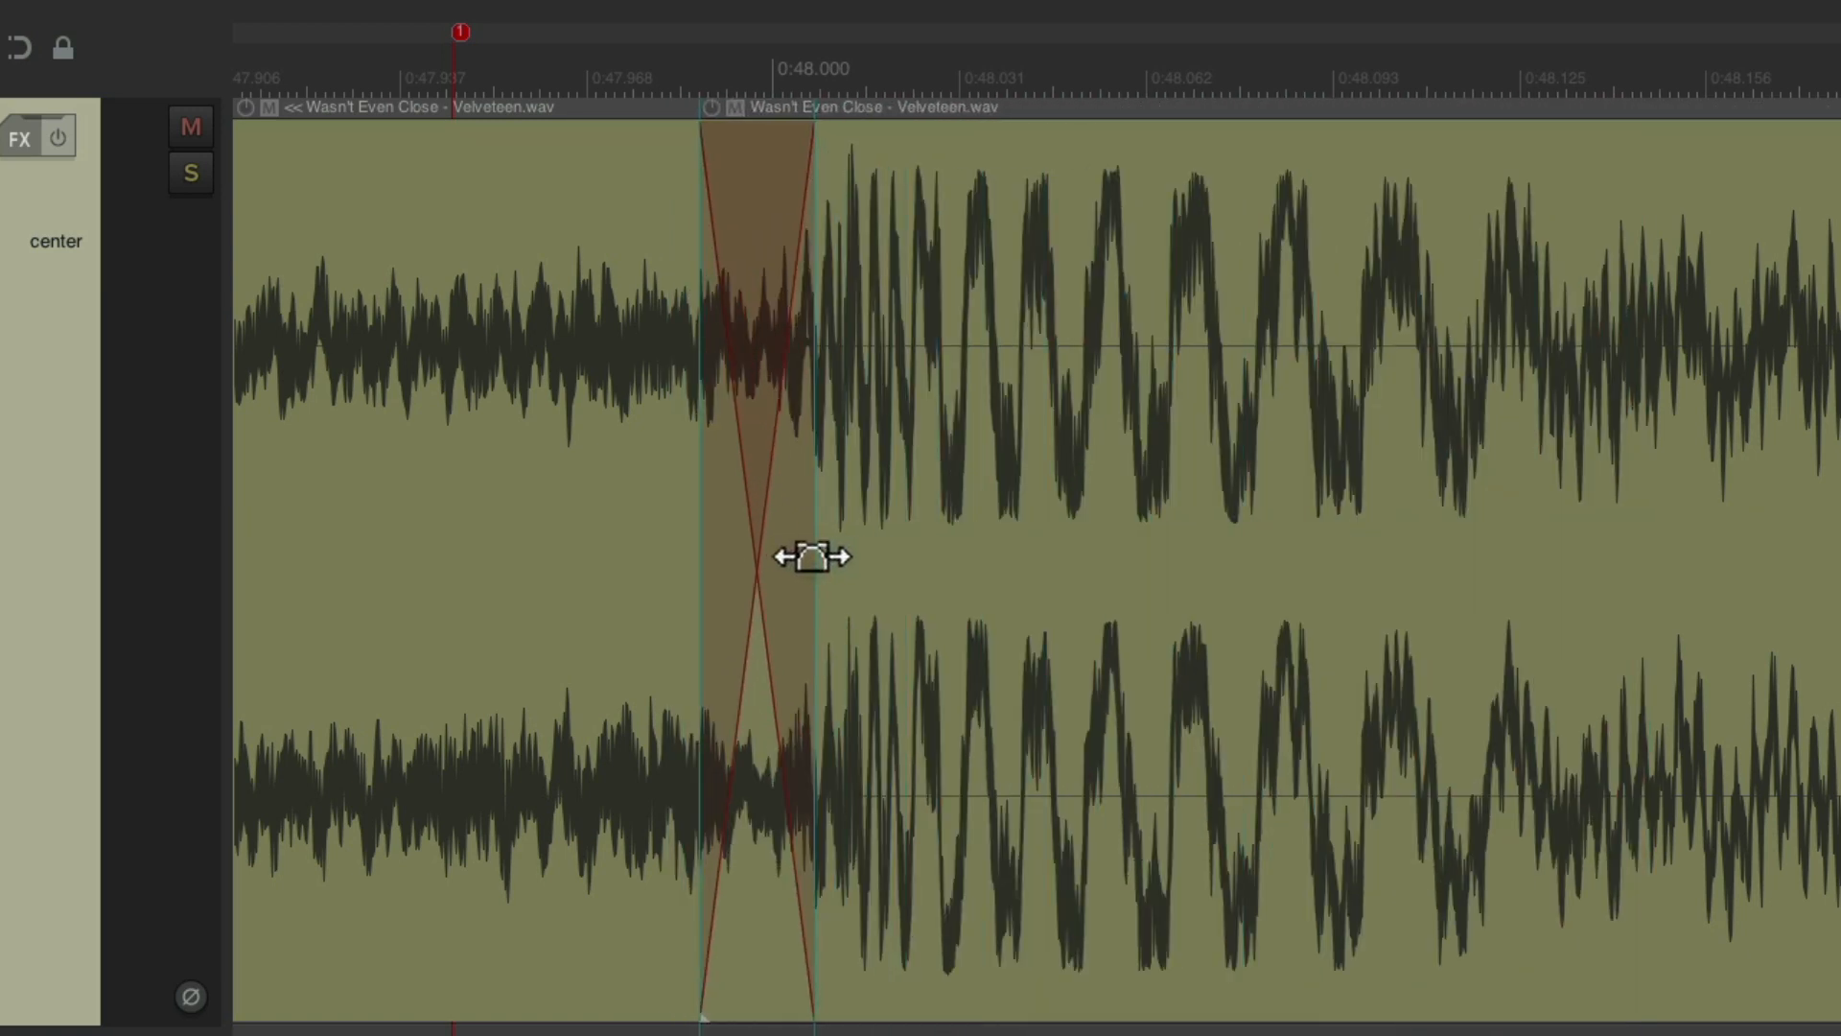
{"action": "scroll", "coordinate": [1065, 636], "scroll_direction": "down", "scroll_amount": 3}
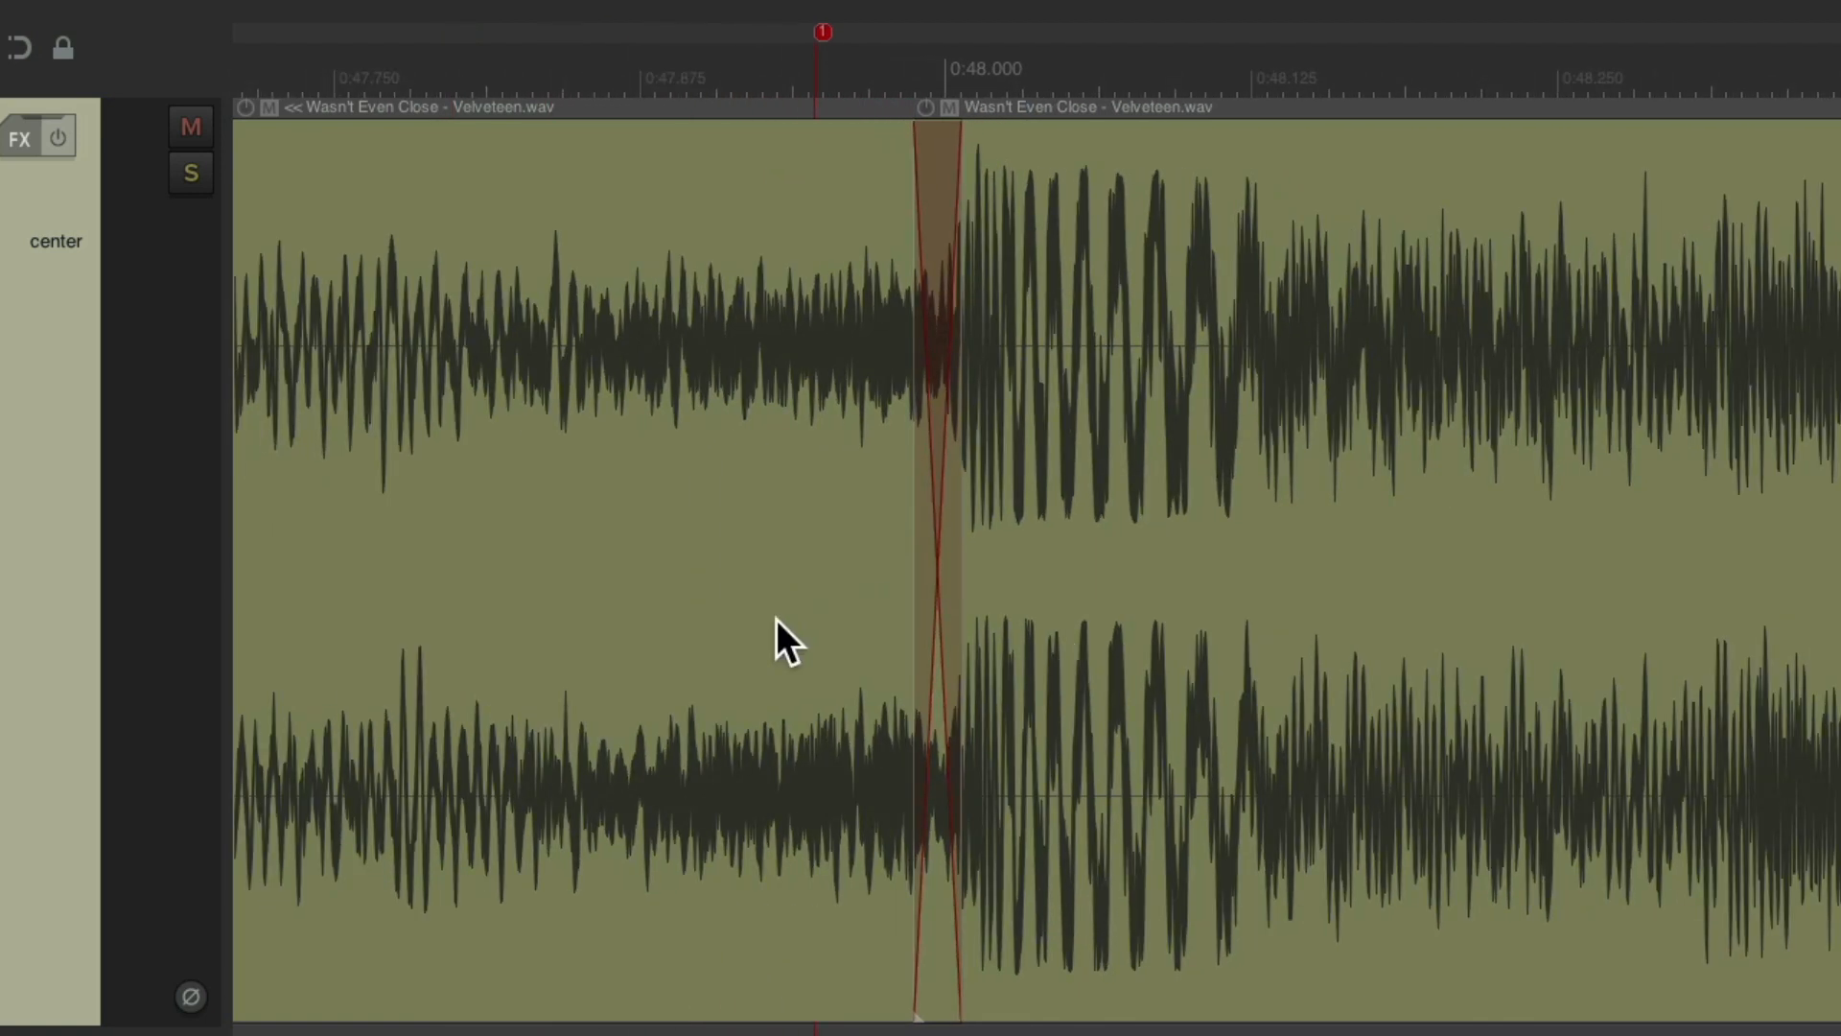